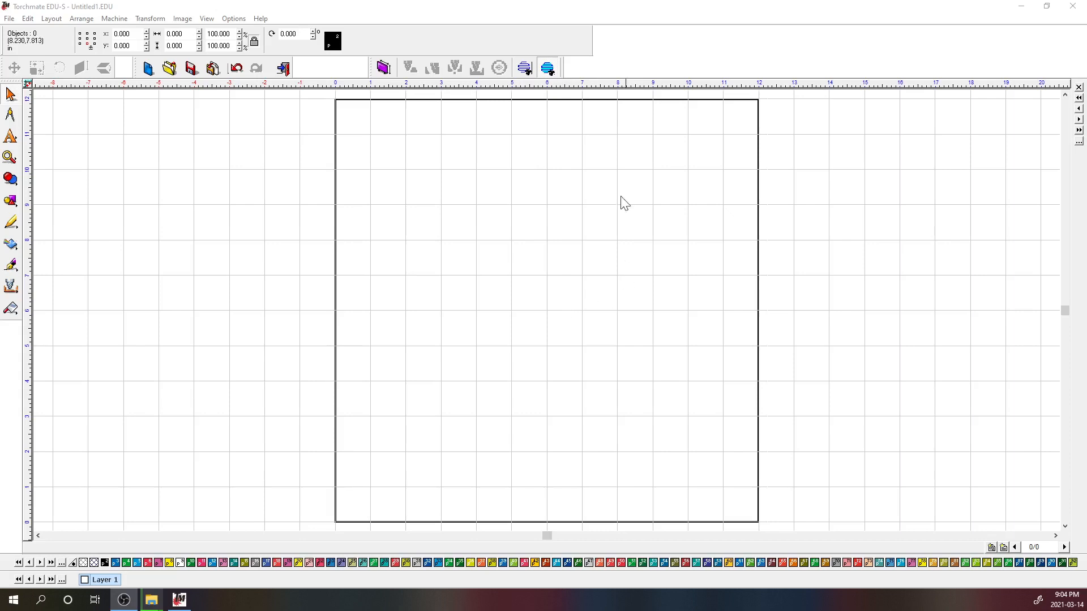
Open the material size settings and accept a custom 12 x 12 inch sheet in portrait orientation
click(589, 14)
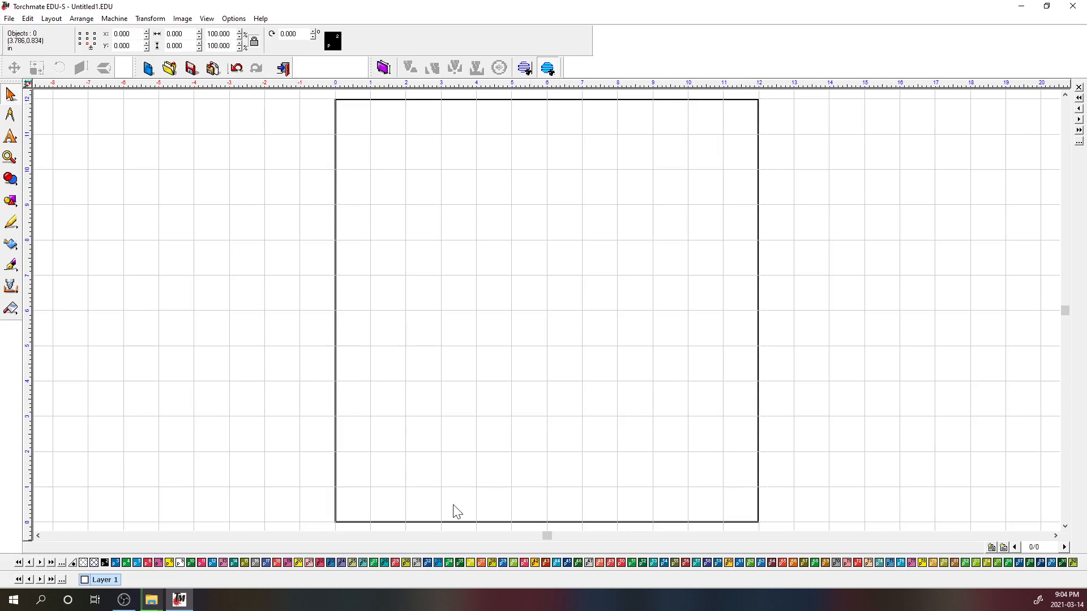
click(51, 19)
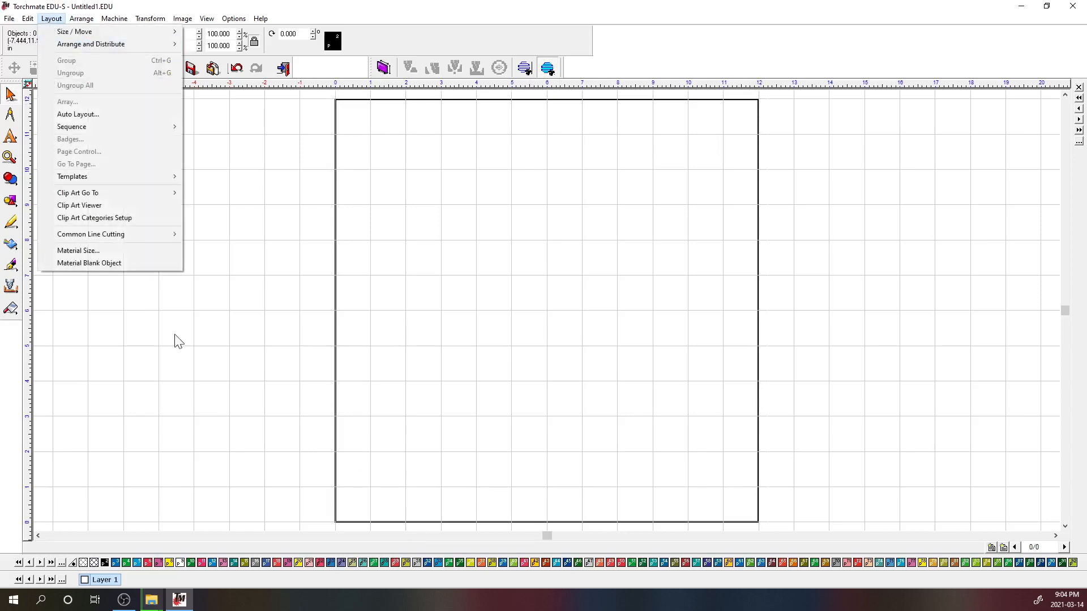
click(80, 250)
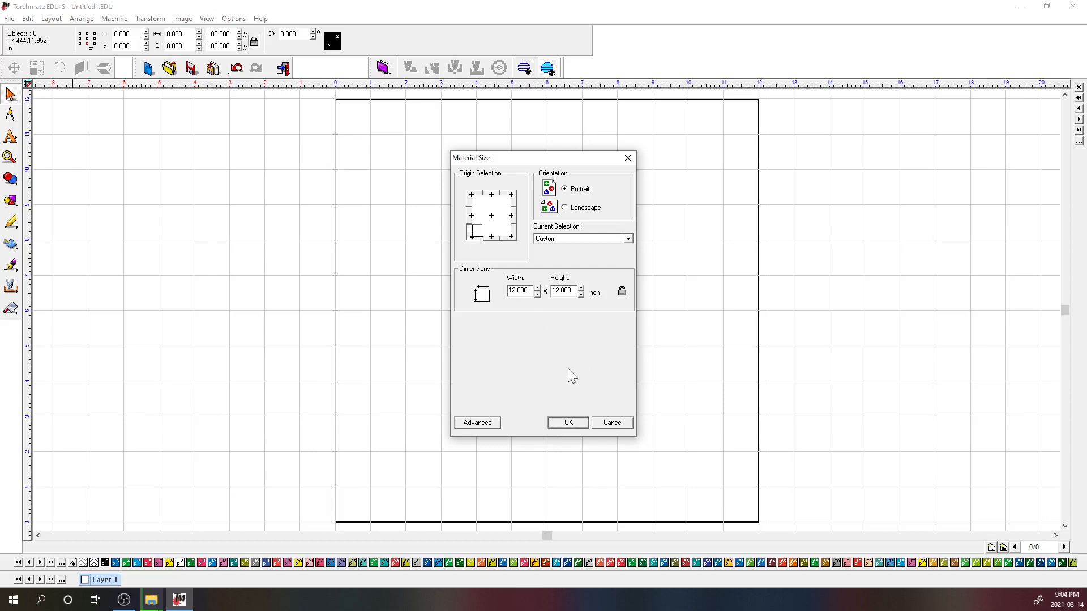
click(568, 424)
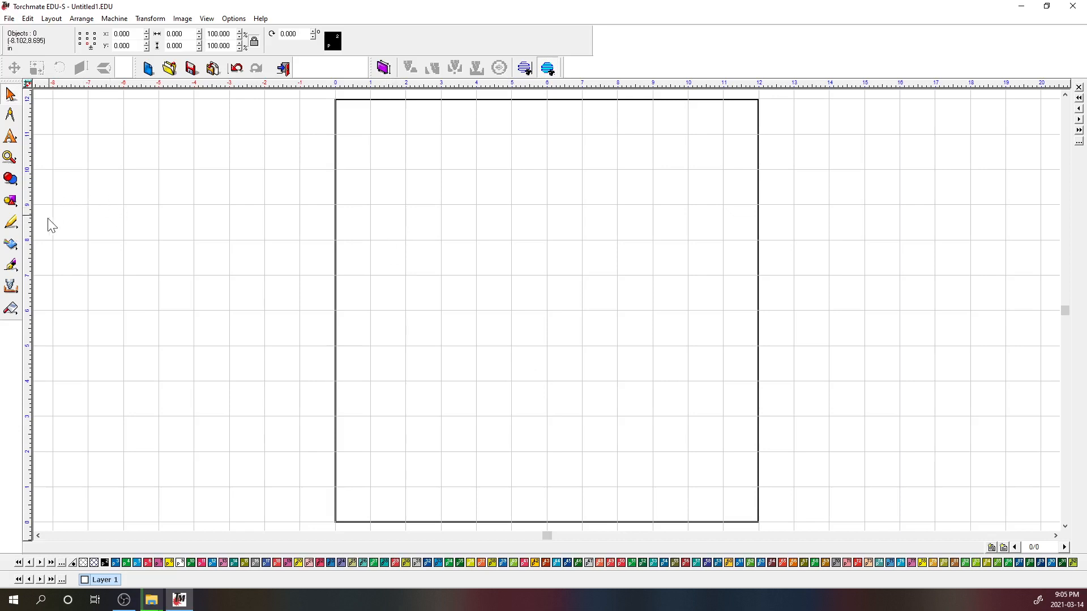
Draw a rectangle over the sheet and set its width and height to 12 inches
click(10, 201)
click(86, 209)
mouse_move(246, 160)
mouse_down()
mouse_move(344, 304)
mouse_move(532, 451)
mouse_up()
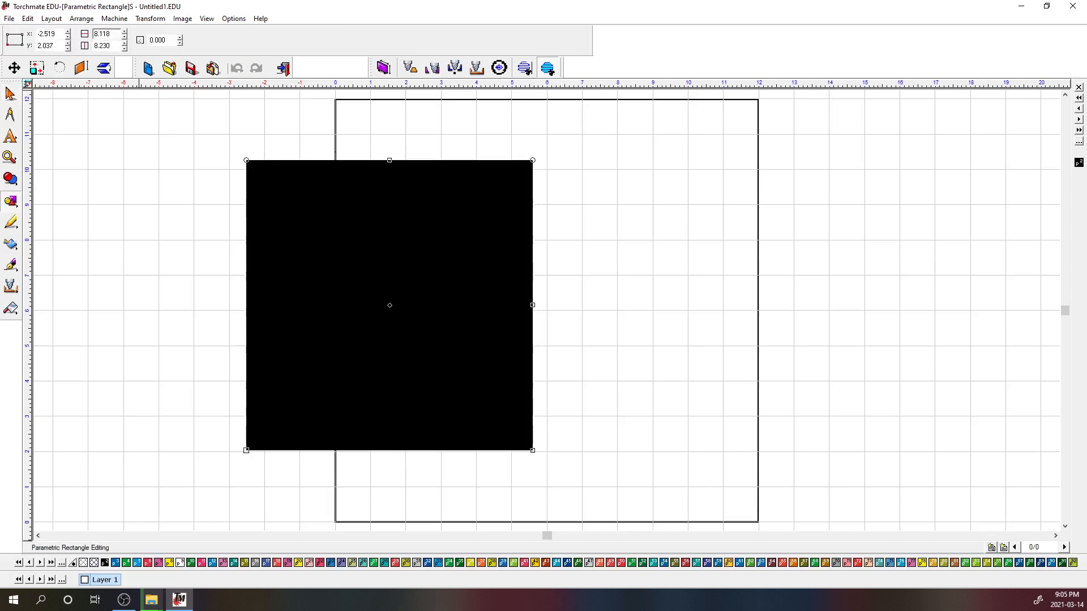
click(102, 33)
text(12)
key(Tab)
text(12)
key(Return)
Draw a second rectangle overlapping the first and set its width and height to 11 inches
drag(125, 166, 309, 383)
double_click(102, 33)
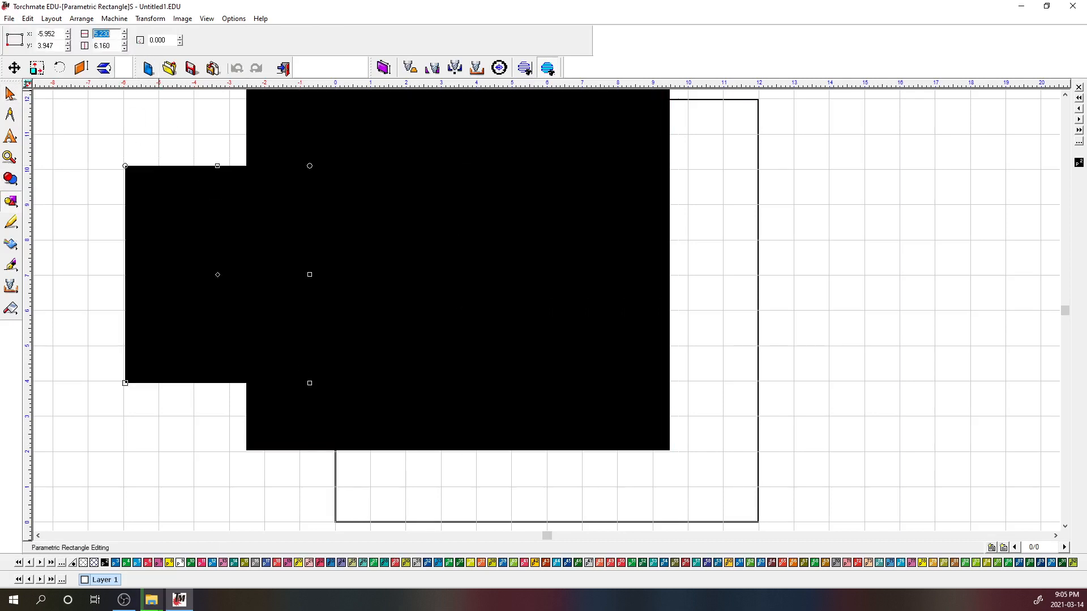
text(11)
key(Tab)
text(11)
key(Return)
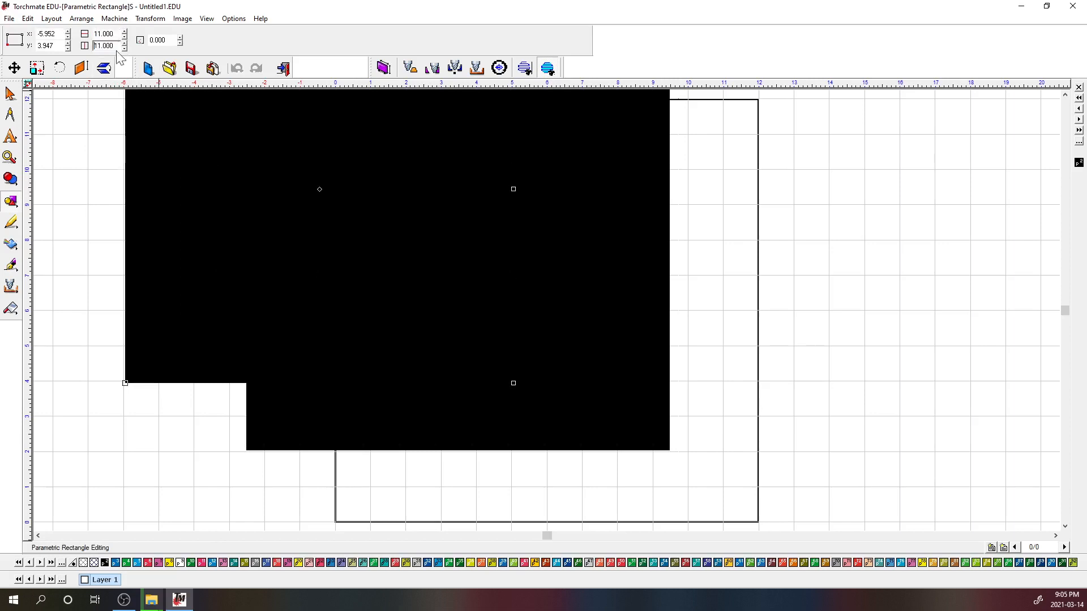
click(13, 97)
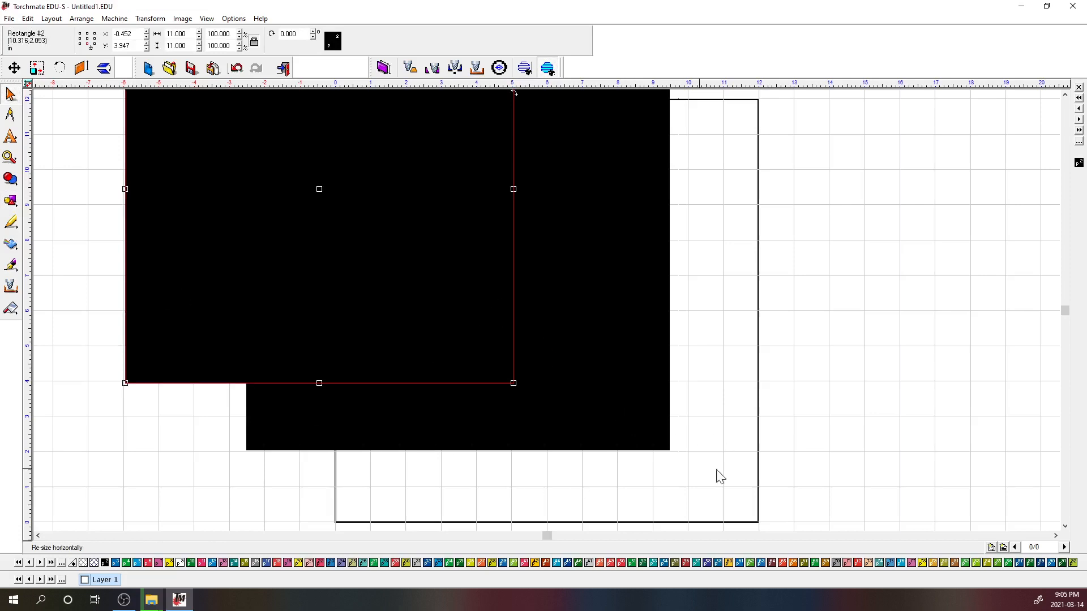
Align the centers of both squares vertically and horizontally to each other
key(ctrl+a)
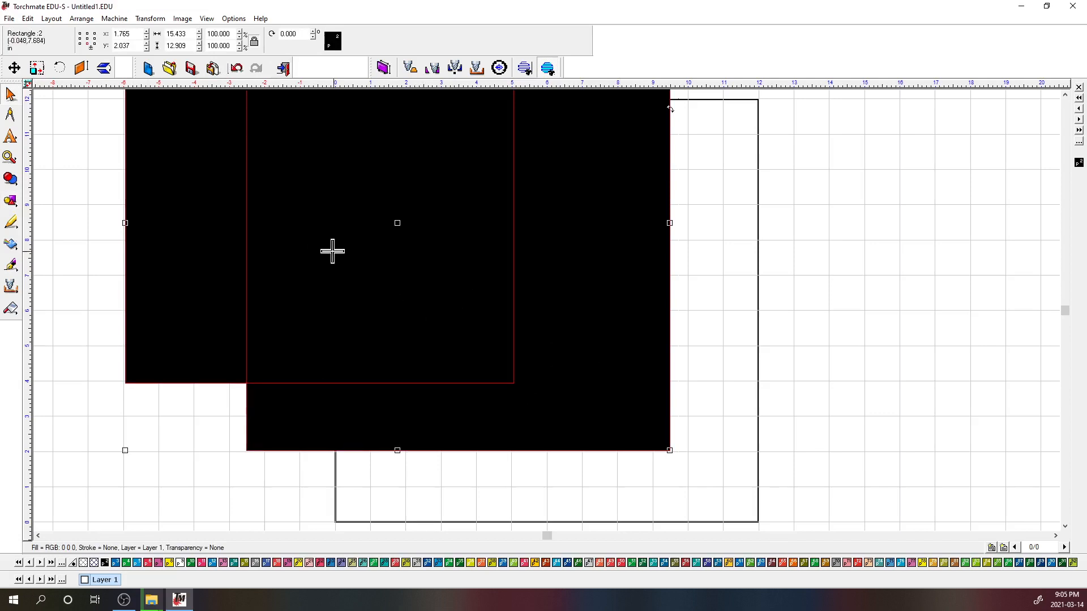
click(52, 19)
mouse_move(74, 48)
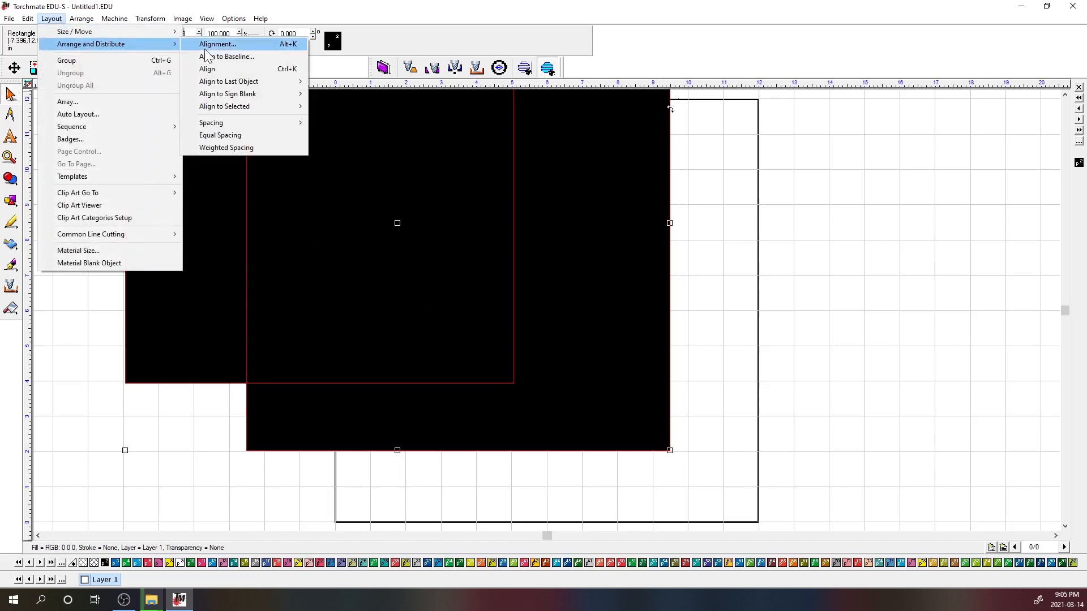
mouse_move(235, 111)
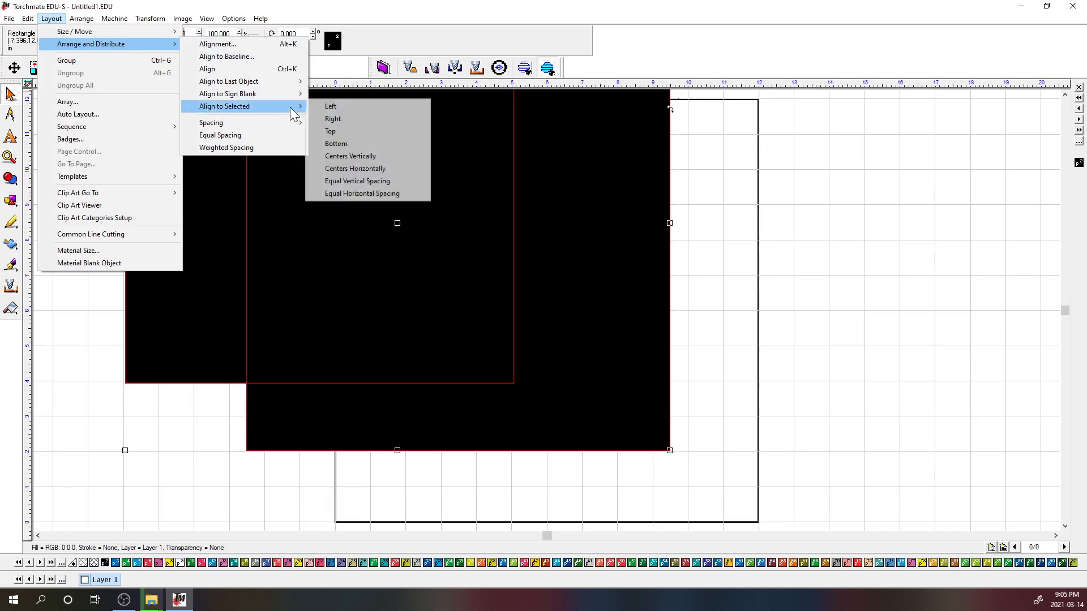
click(368, 157)
click(55, 19)
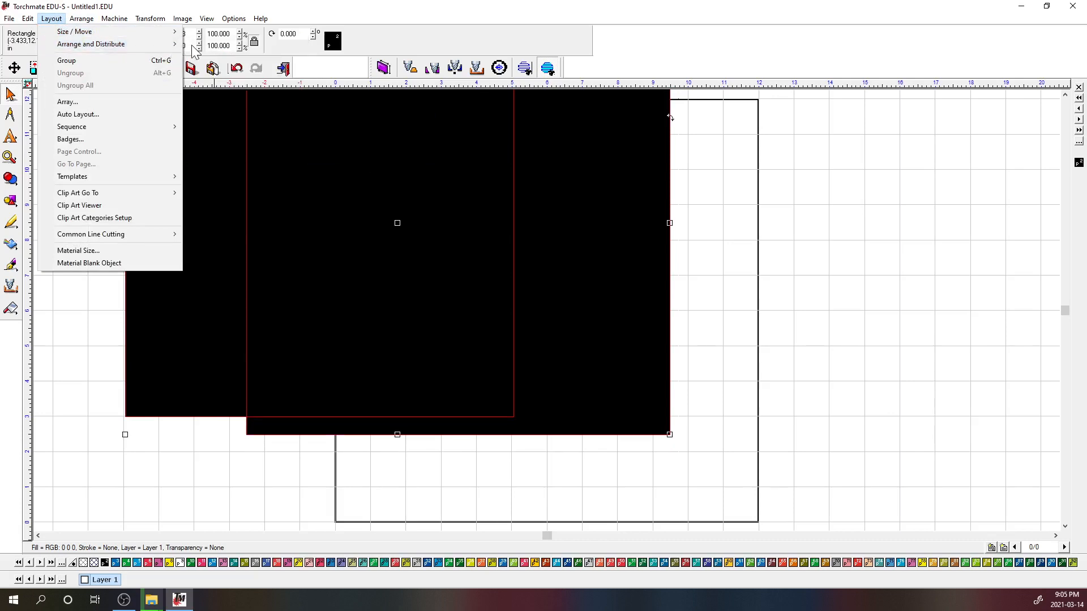
mouse_move(224, 106)
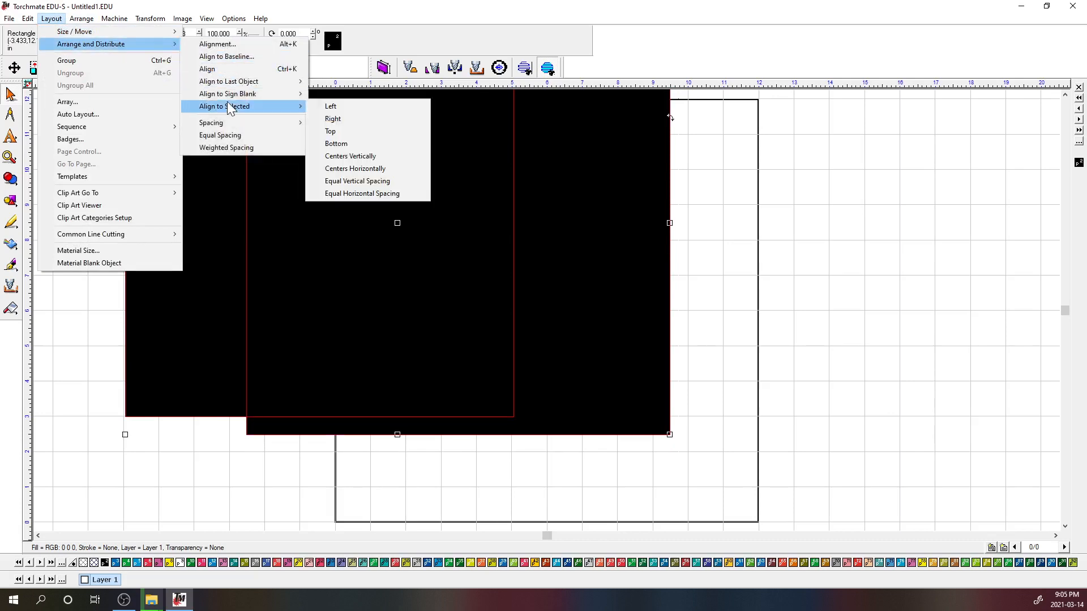
click(352, 170)
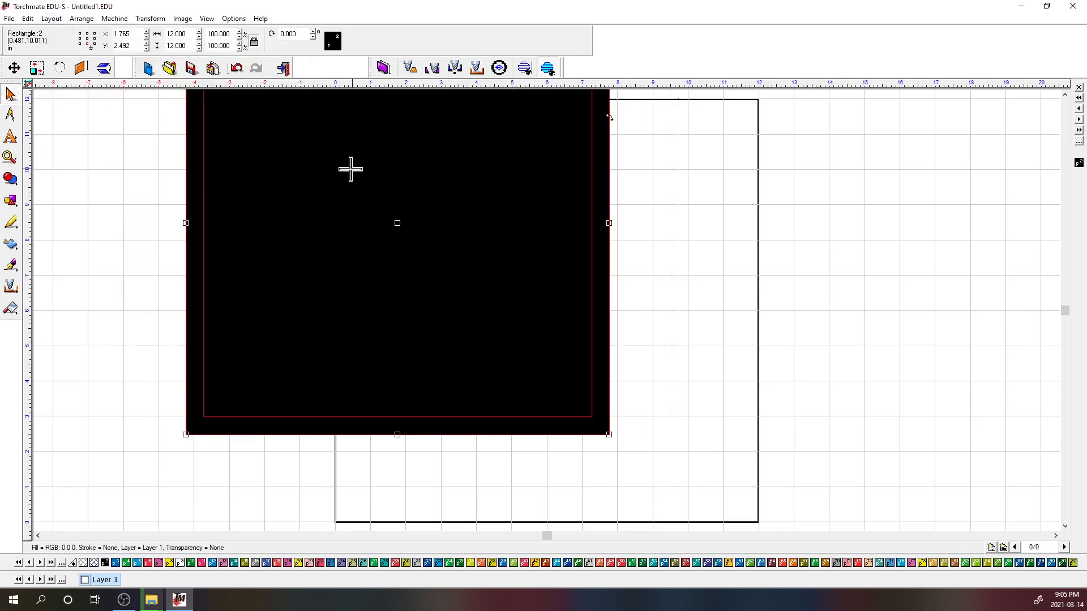
Cut the inner square out of the outer one to form a frame, and move the frame onto the material outline
click(11, 180)
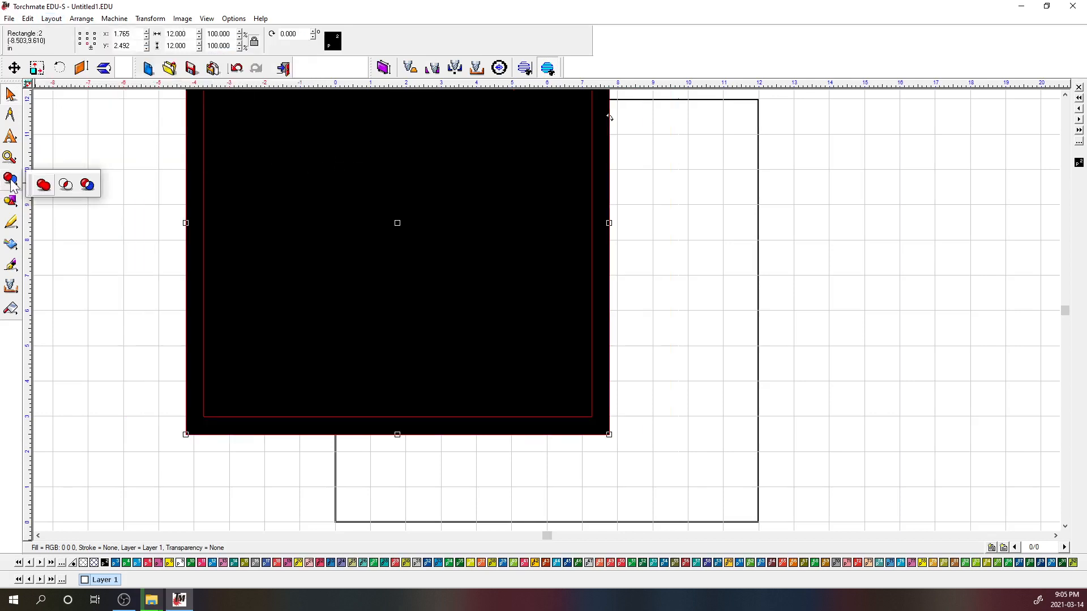
click(88, 185)
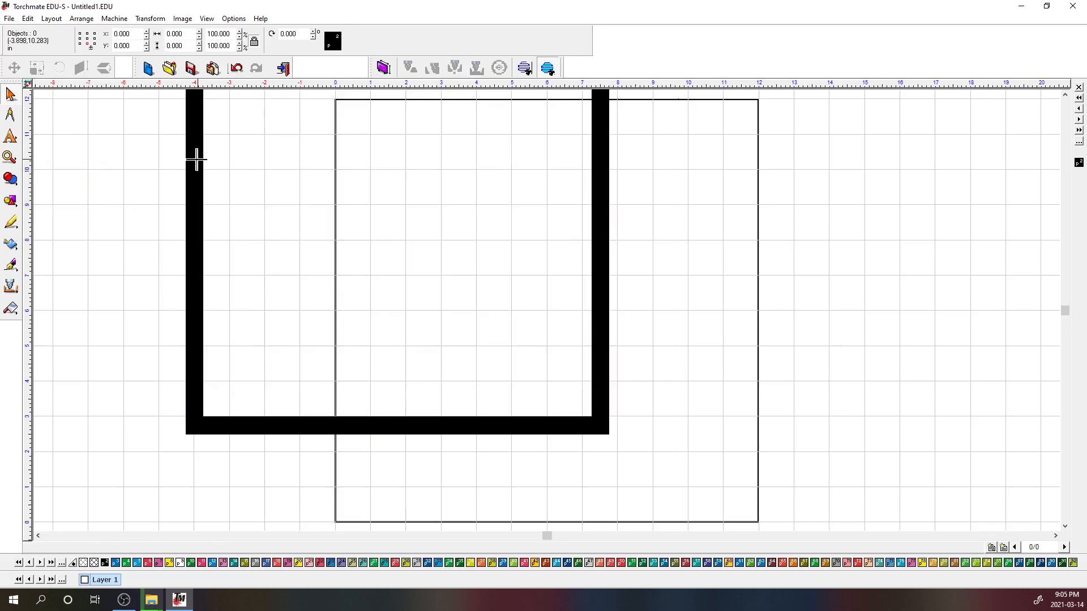
drag(336, 256, 347, 242)
click(271, 253)
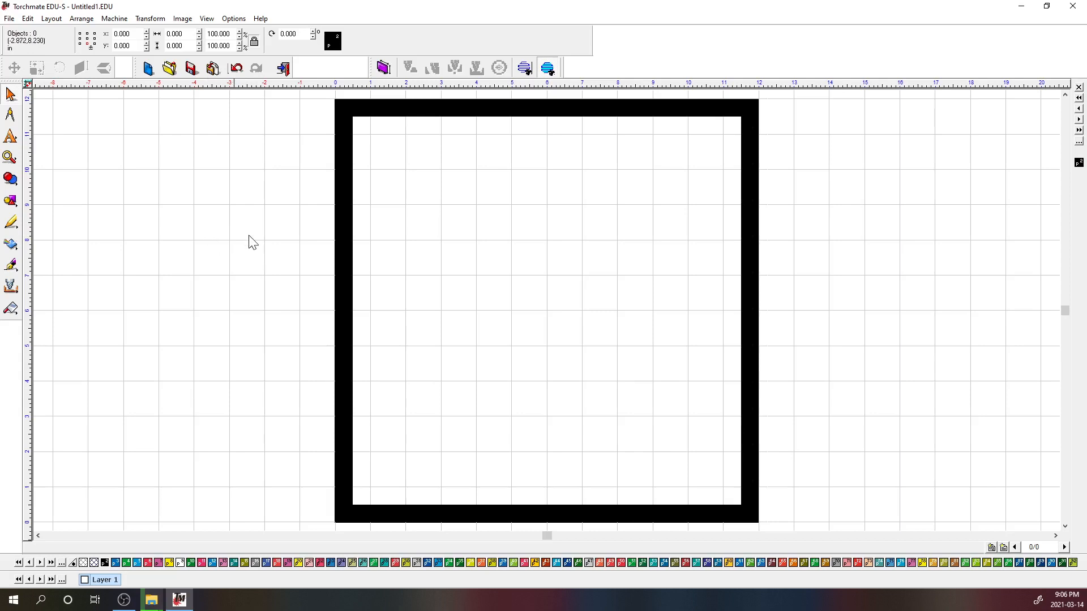
Start a text inside the frame, enlarge the font list with its preview, and expand All Fonts
click(11, 138)
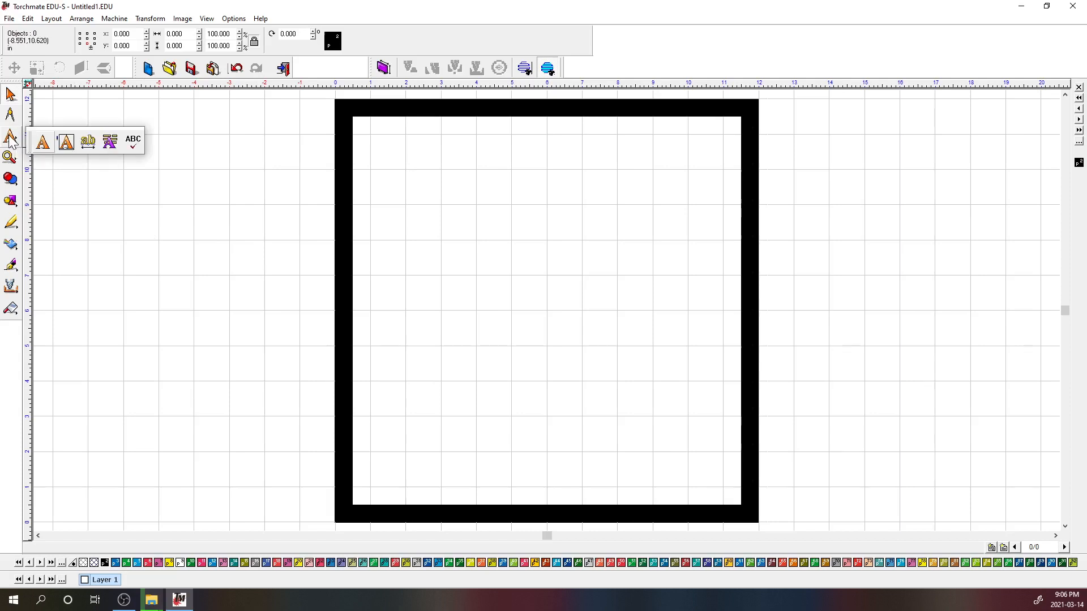
click(43, 143)
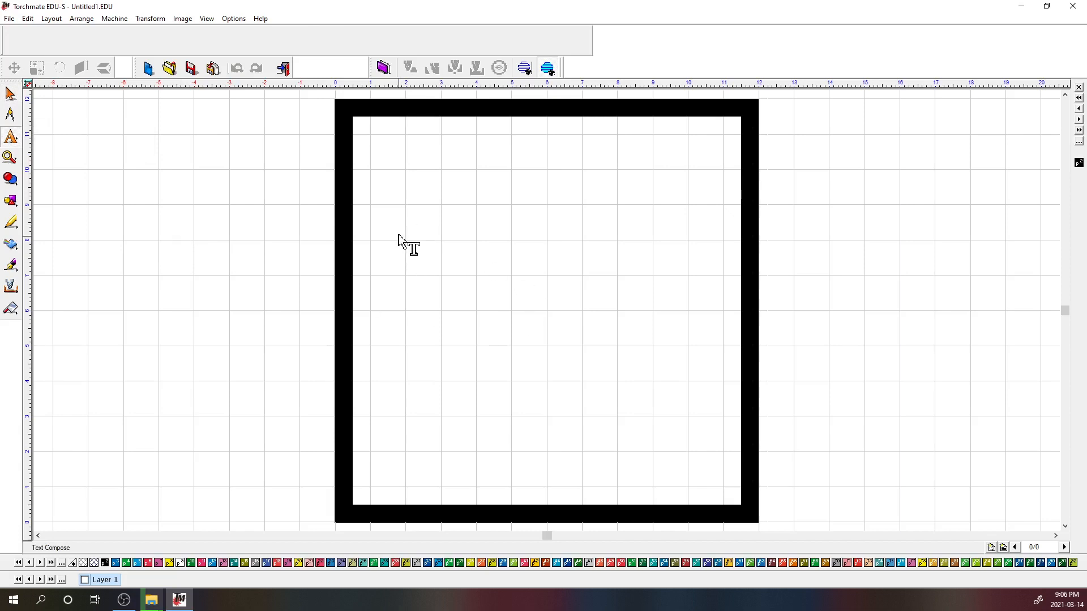
click(379, 192)
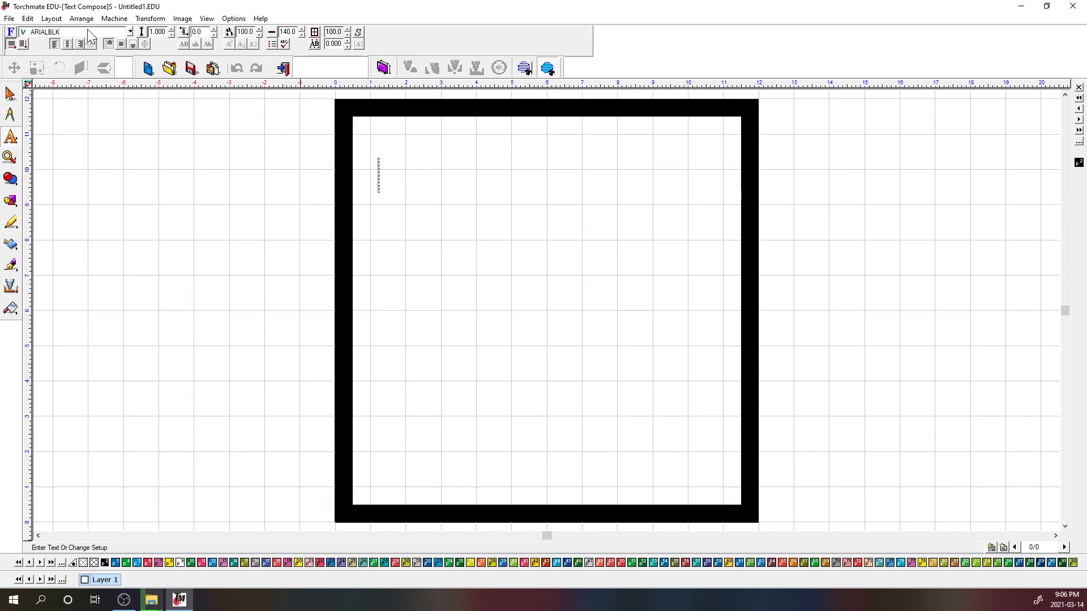
click(130, 33)
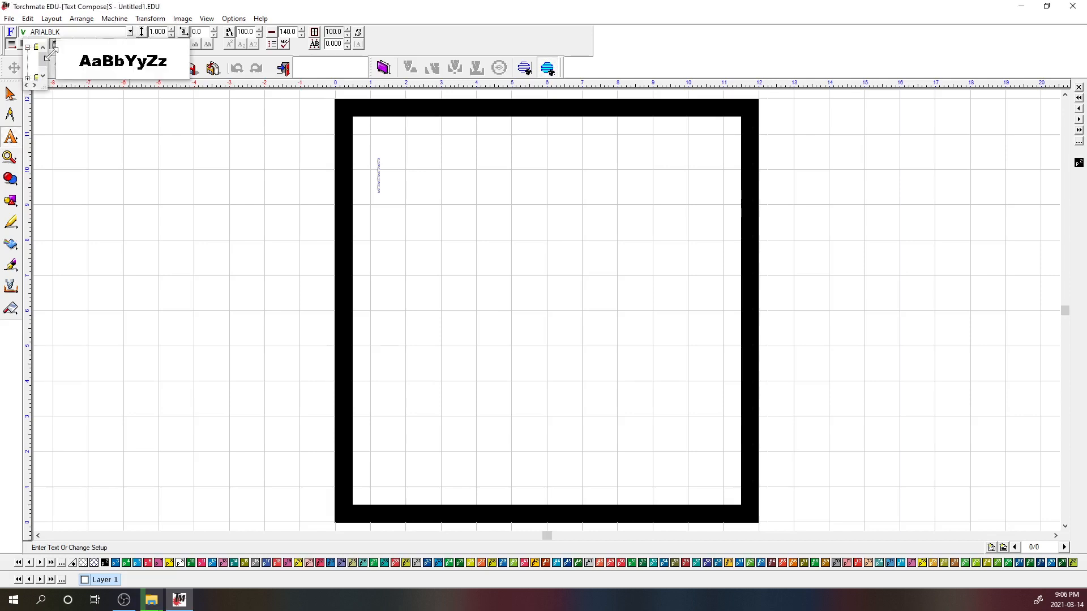
drag(55, 61, 342, 51)
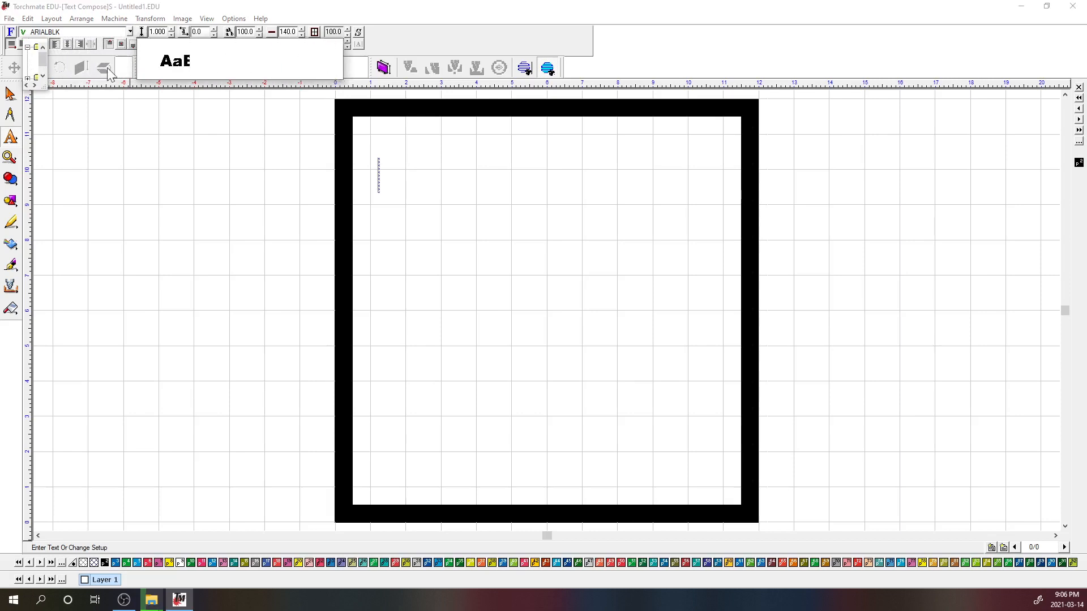
drag(48, 61, 138, 67)
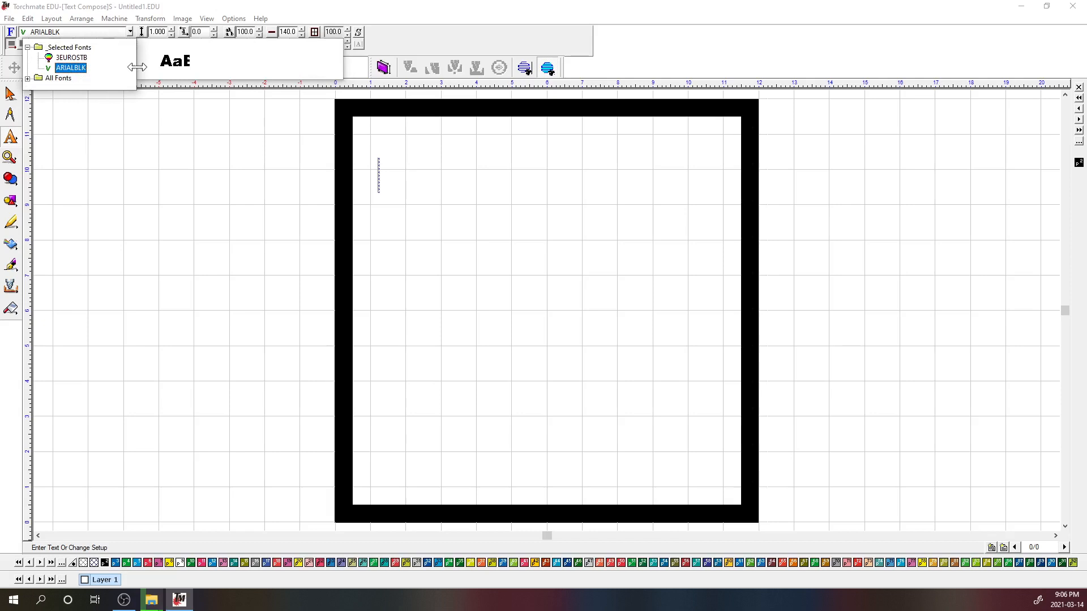
click(27, 79)
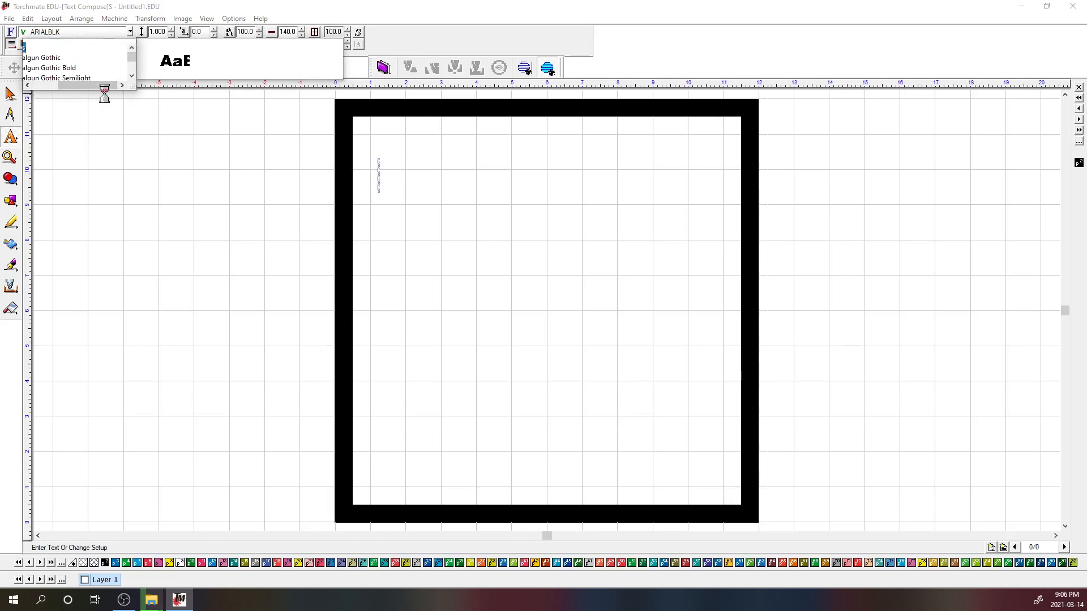
drag(104, 89, 53, 520)
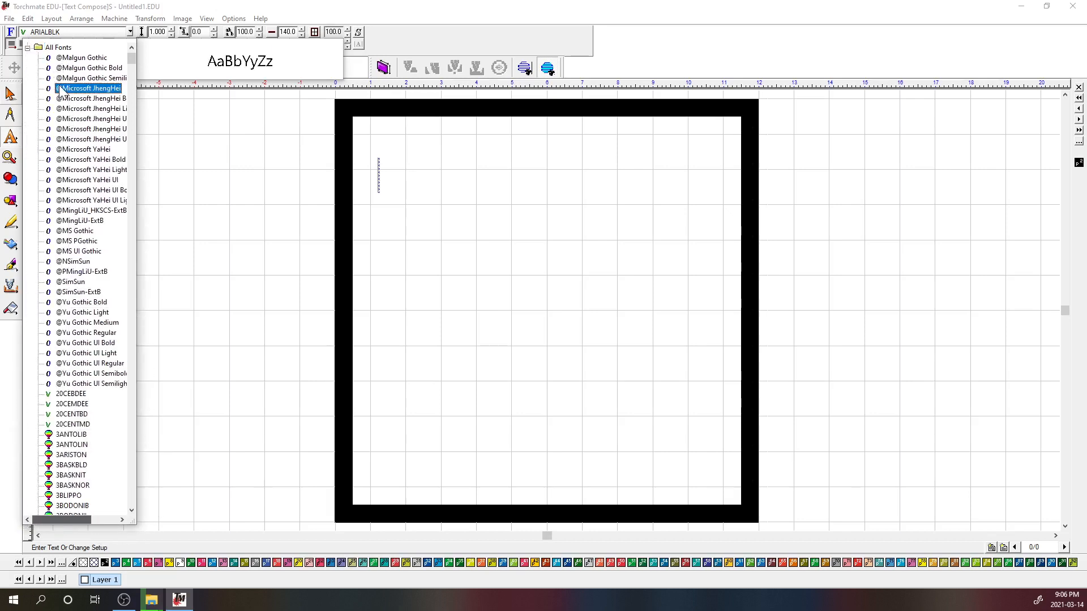
click(73, 79)
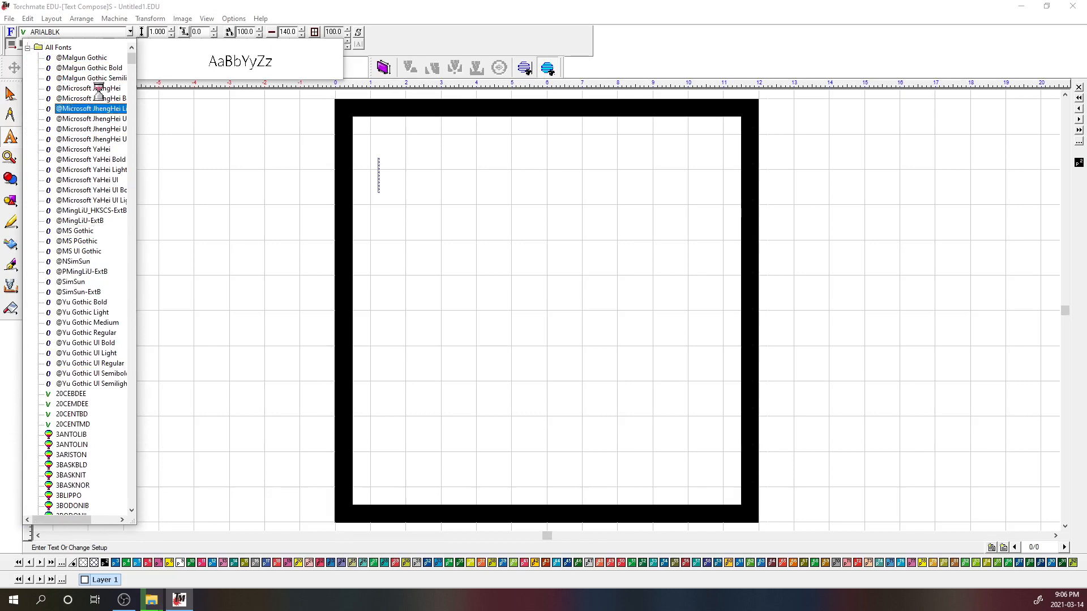
Open the Install Fonts dialog to view its search options, and close it without installing anything
click(10, 18)
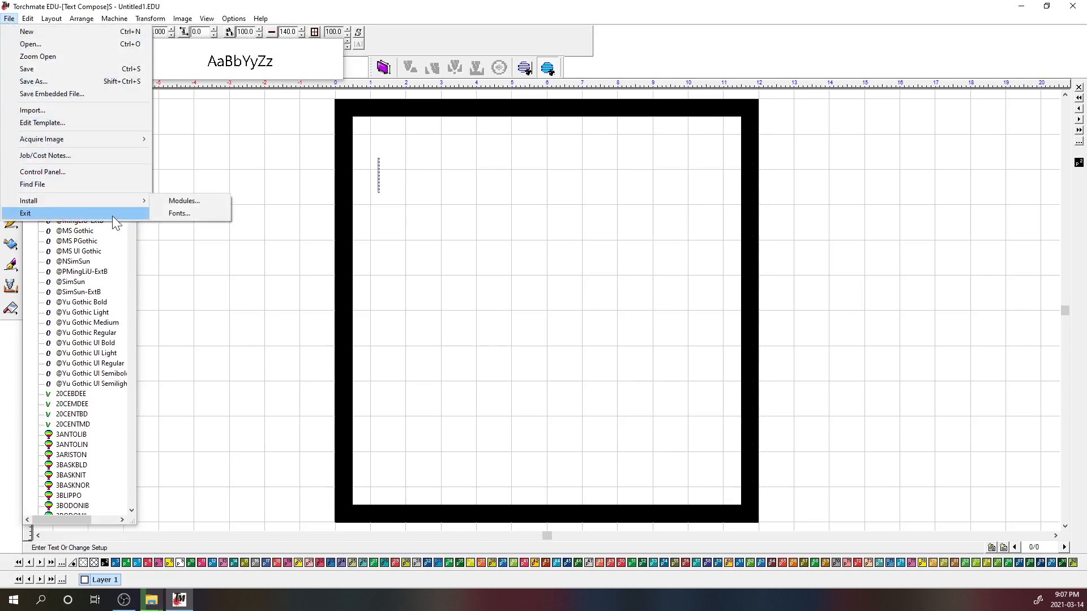
click(173, 214)
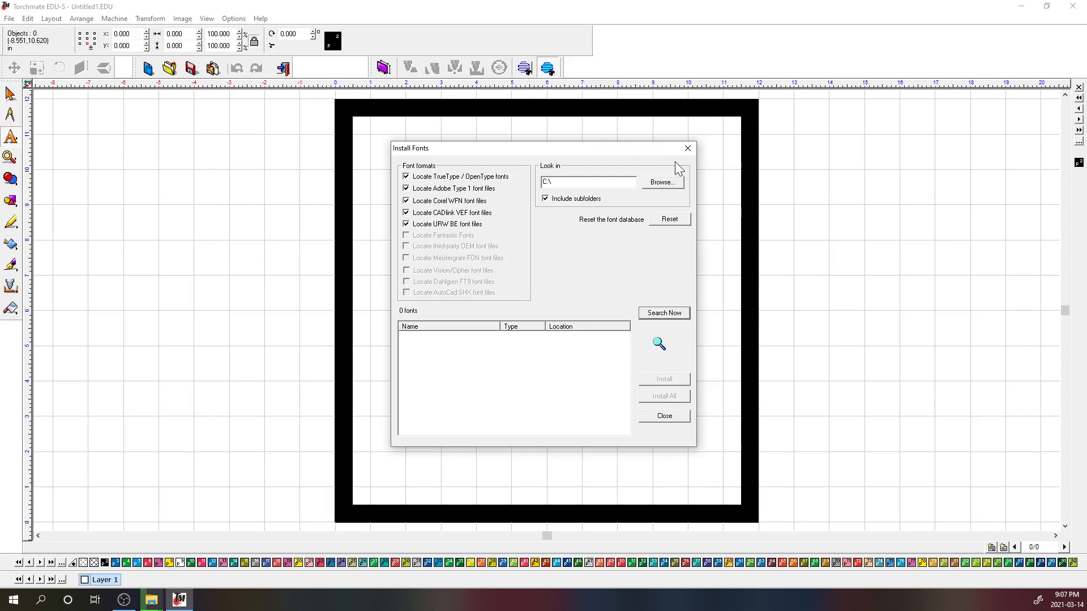
click(688, 148)
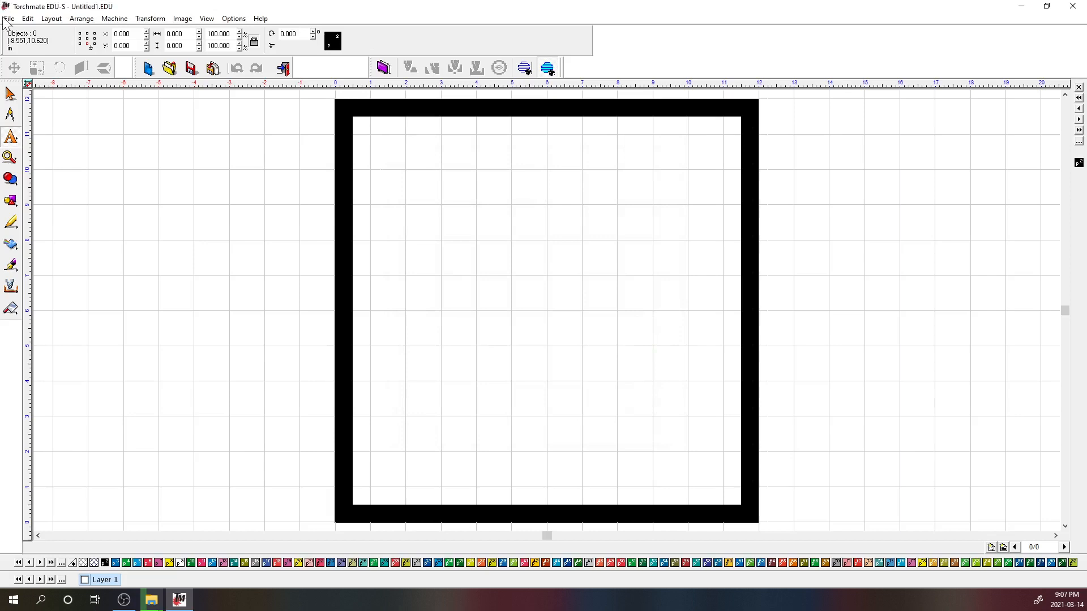
Start a new text in the upper part of the frame's opening and set its font to Arial Black
click(27, 141)
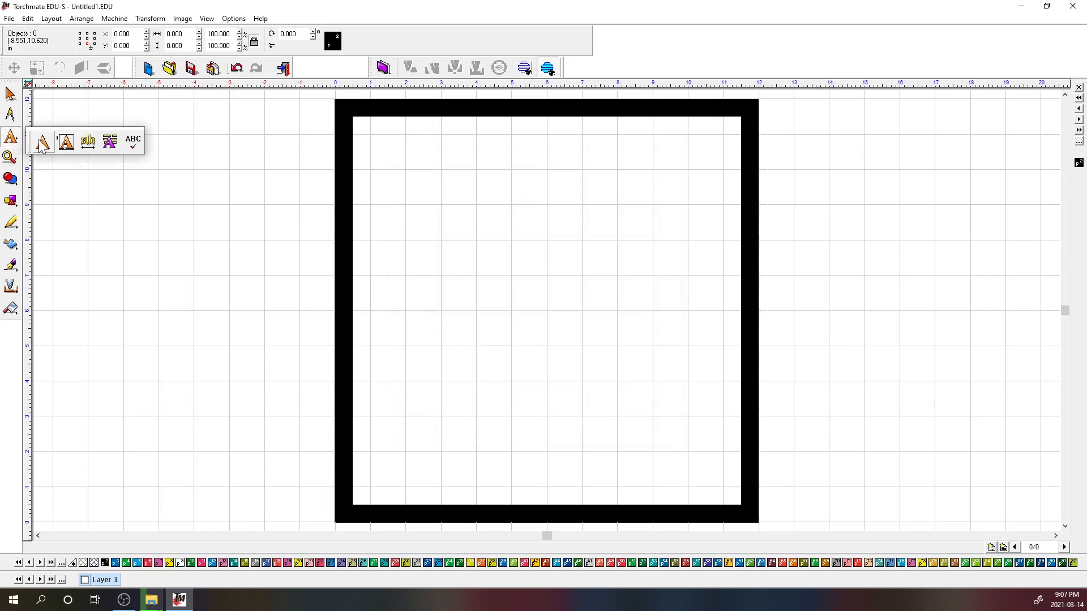
click(43, 142)
click(421, 210)
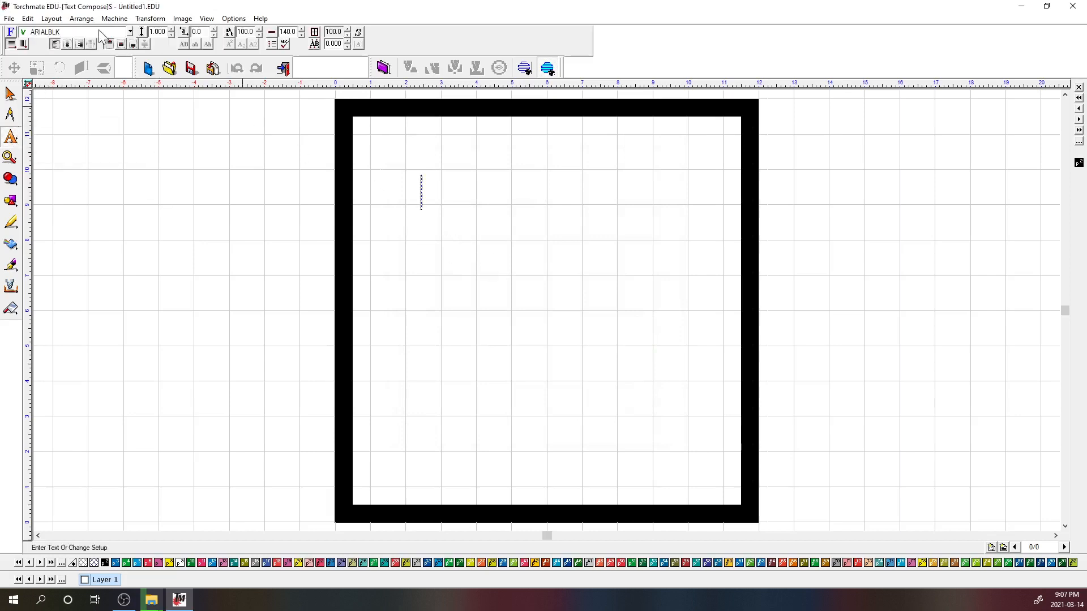
click(129, 32)
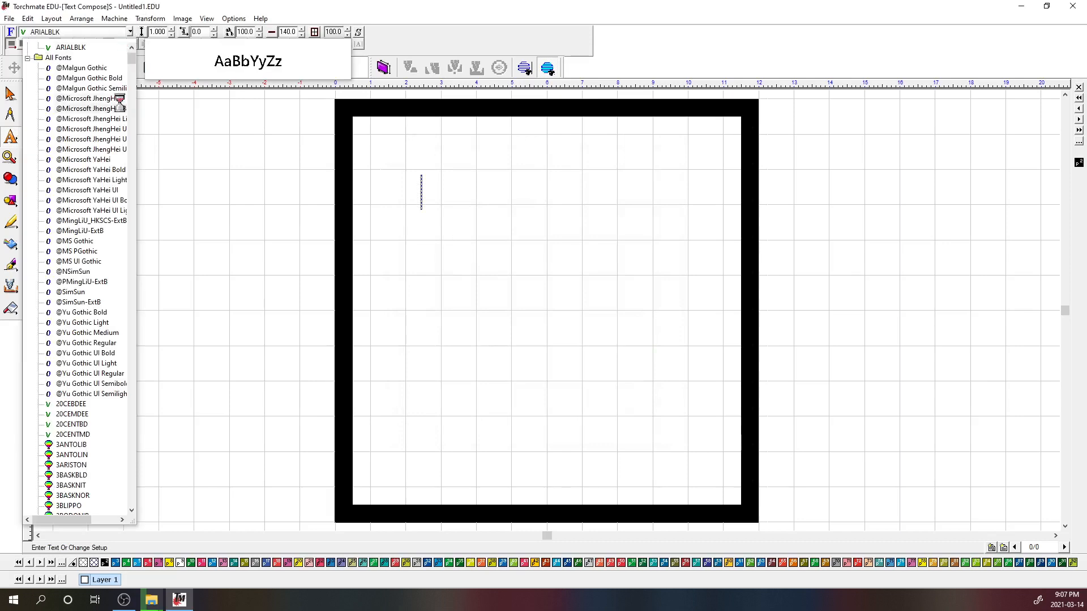
drag(135, 99, 142, 97)
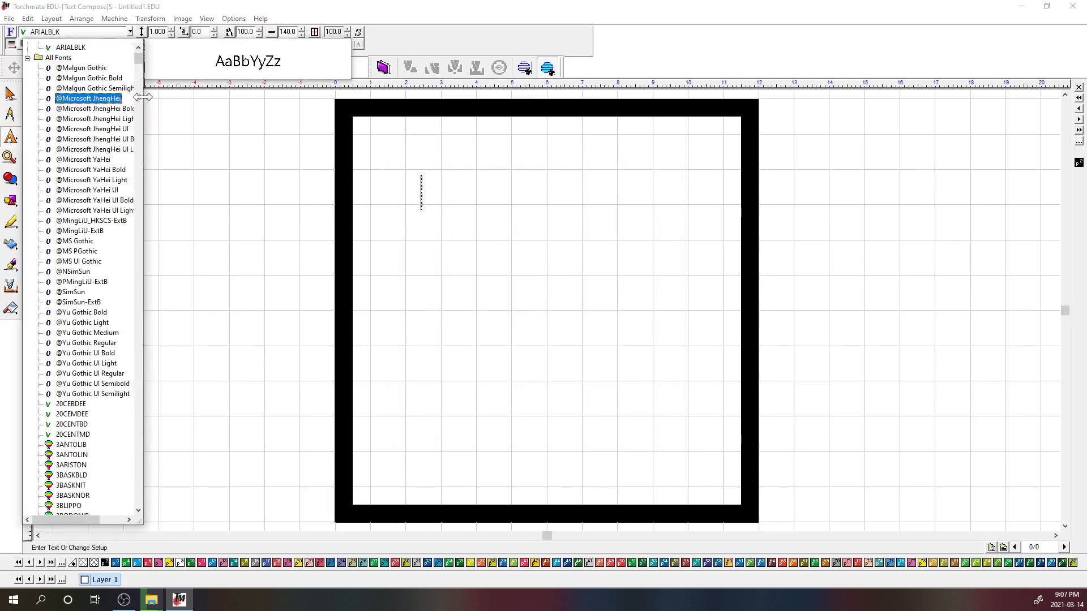
scroll(83, 320, down, 1)
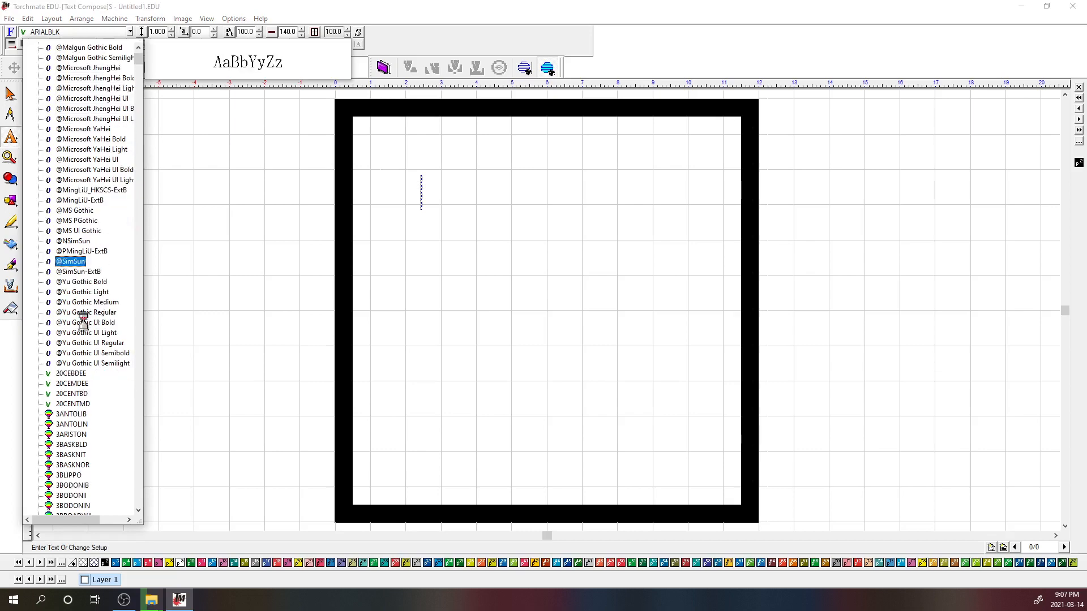
scroll(84, 321, down, 5)
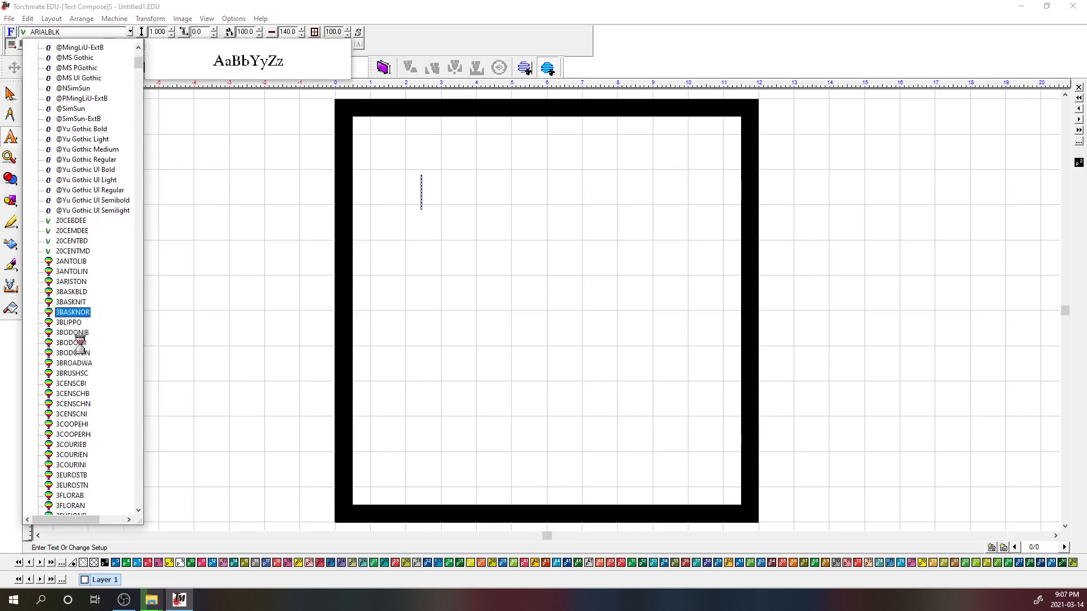
scroll(79, 343, down, 11)
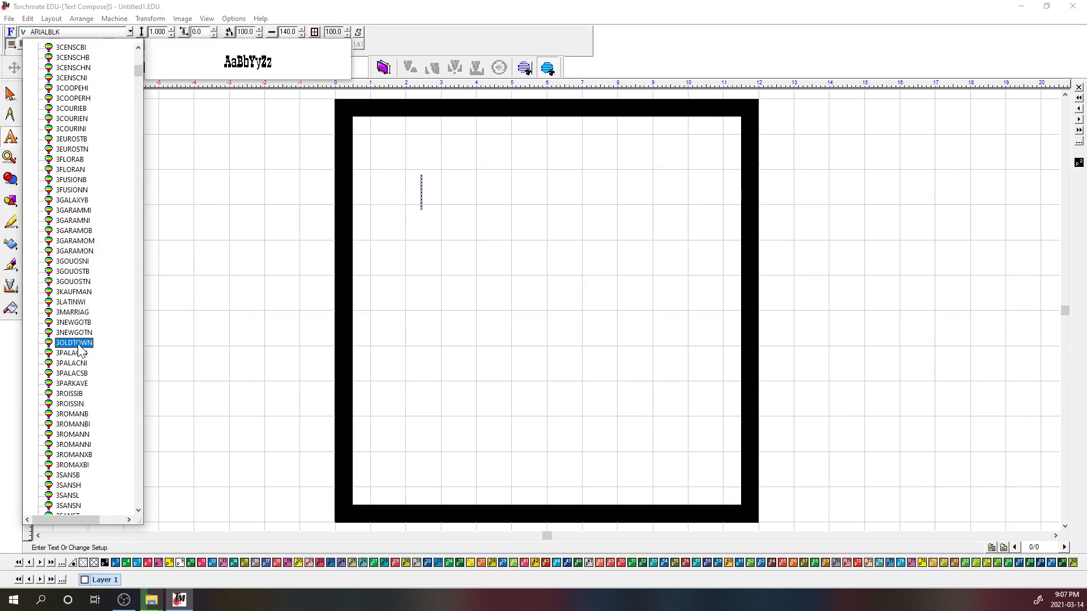
scroll(80, 352, down, 7)
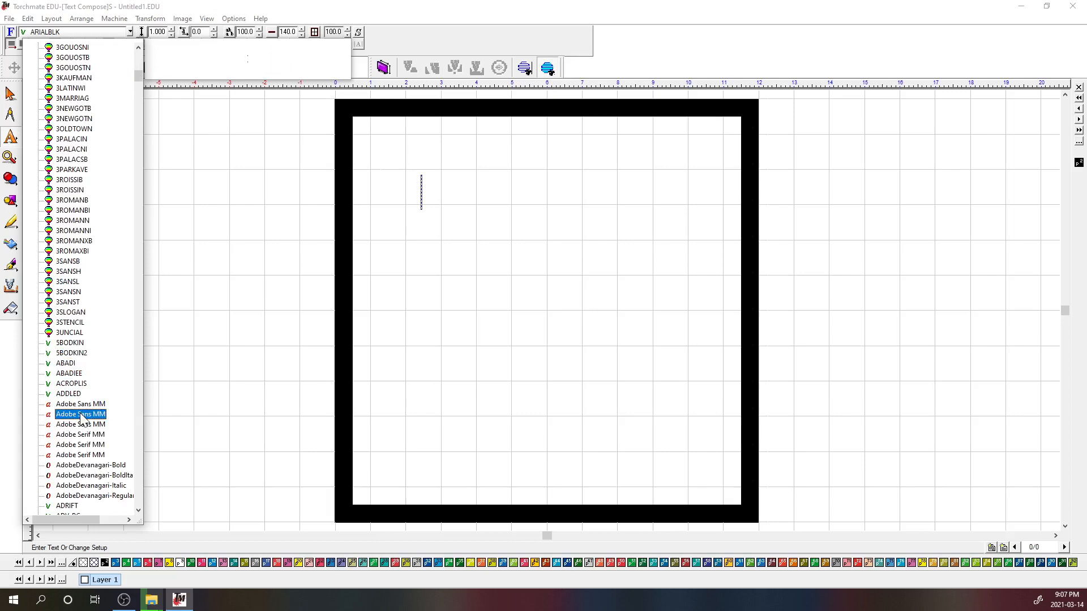
scroll(79, 453, down, 15)
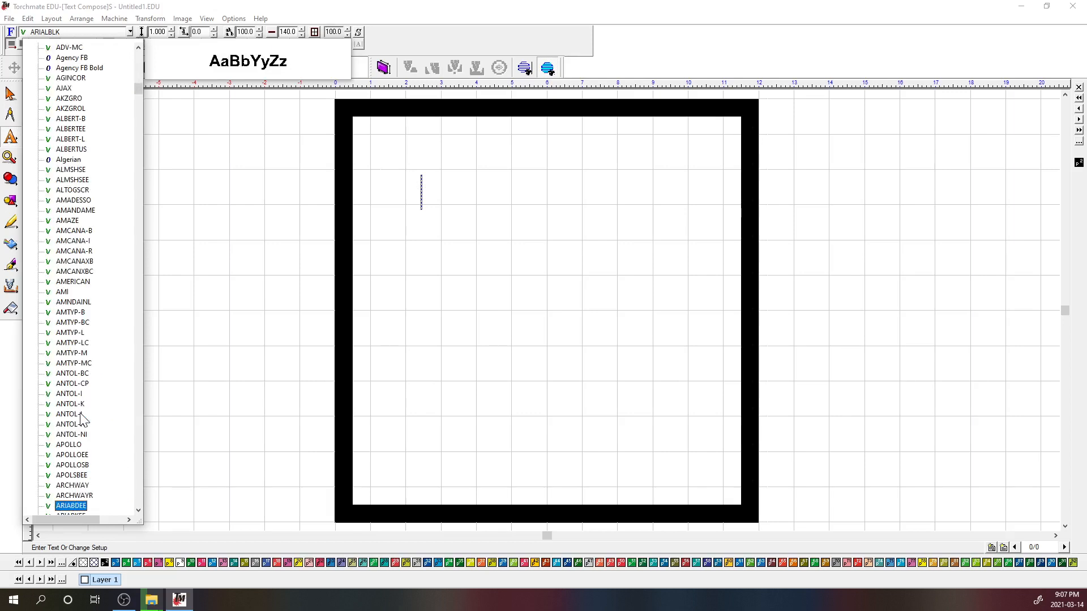
scroll(71, 498, down, 2)
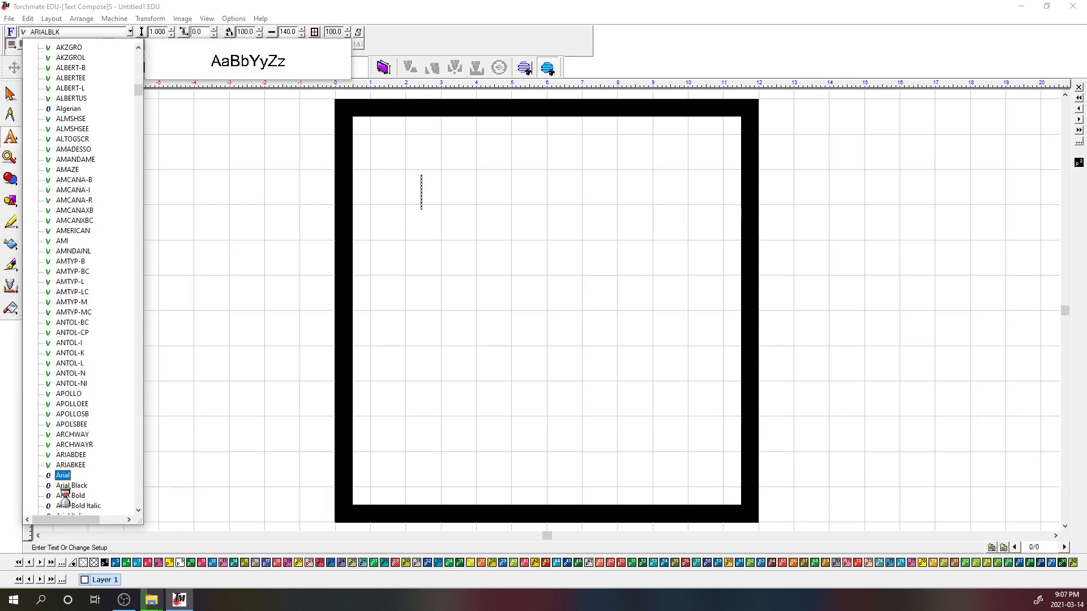
scroll(66, 485, down, 2)
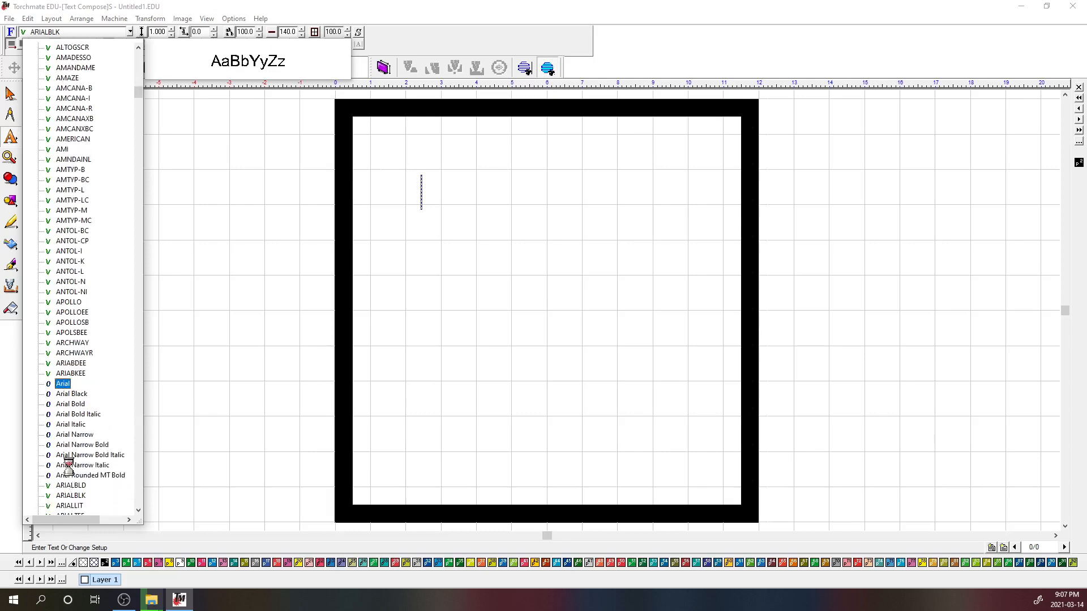
click(72, 395)
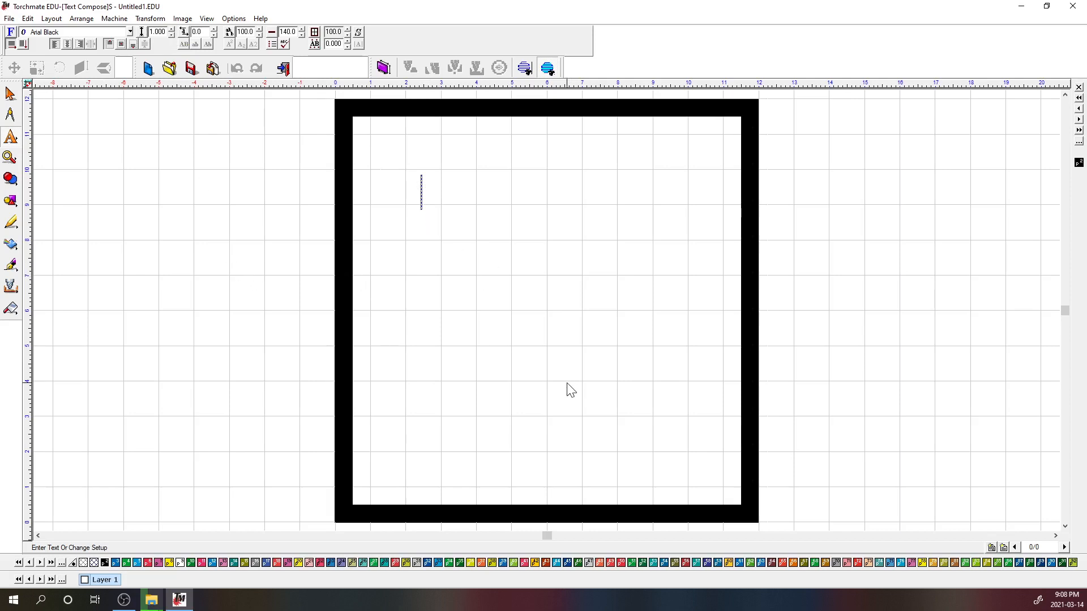
Enter the text SHAFTESBURY and move it up so it sits centered just below the frame's upper bar
text(SHAFTE)
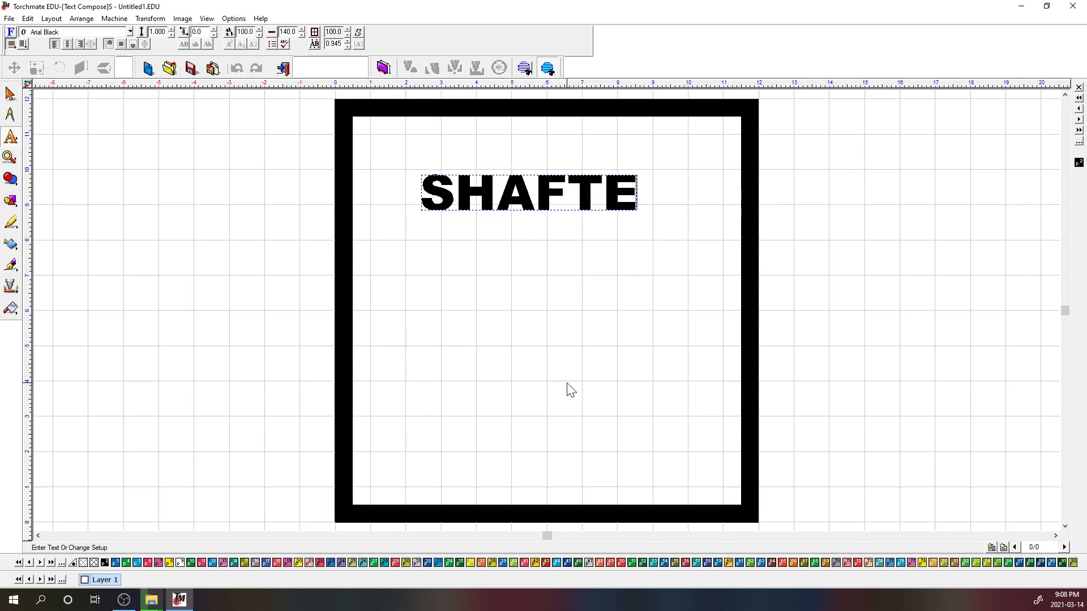
text(SBURY)
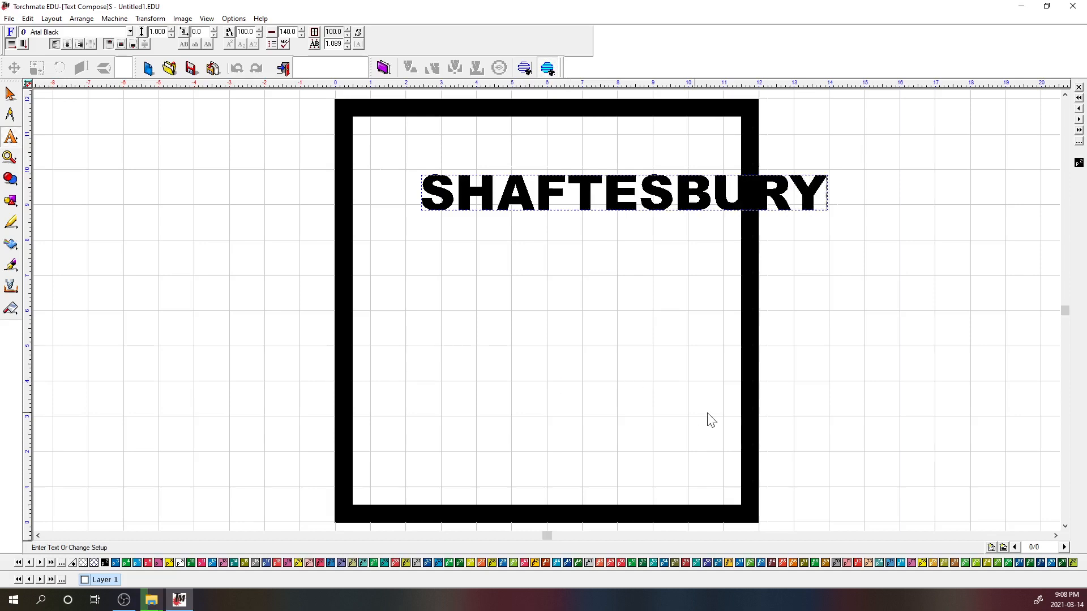
click(10, 93)
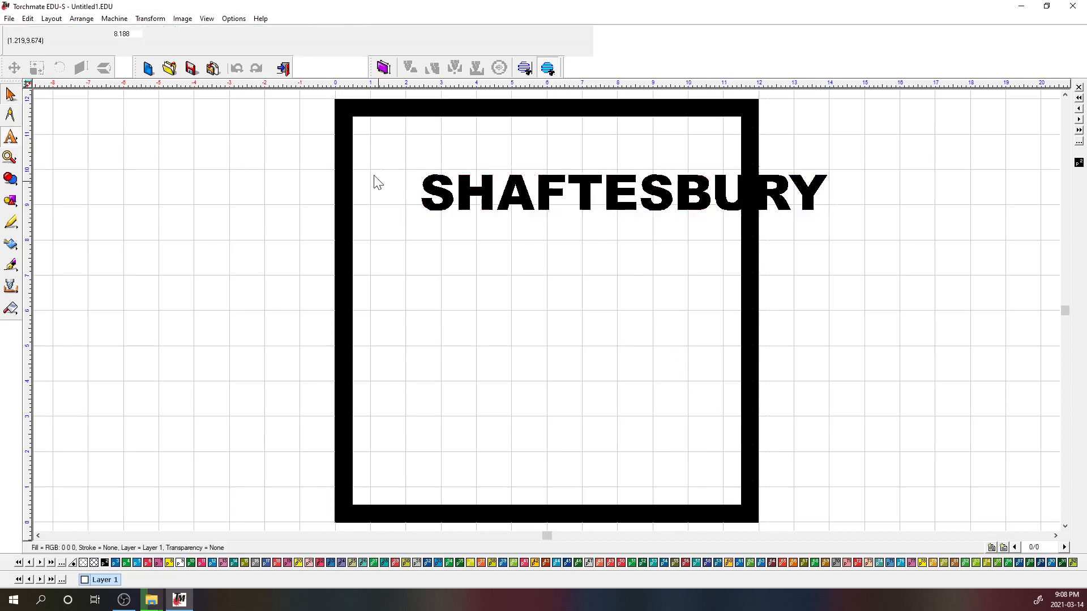
drag(439, 199, 363, 161)
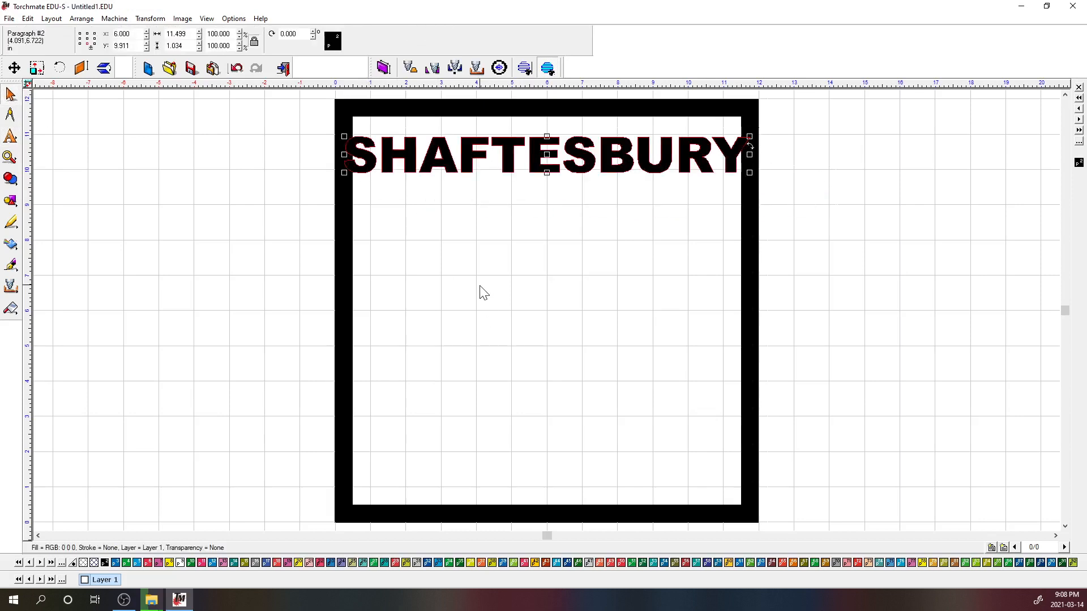
Recolor the SHAFTESBURY text blue and deselect it
click(479, 291)
click(410, 151)
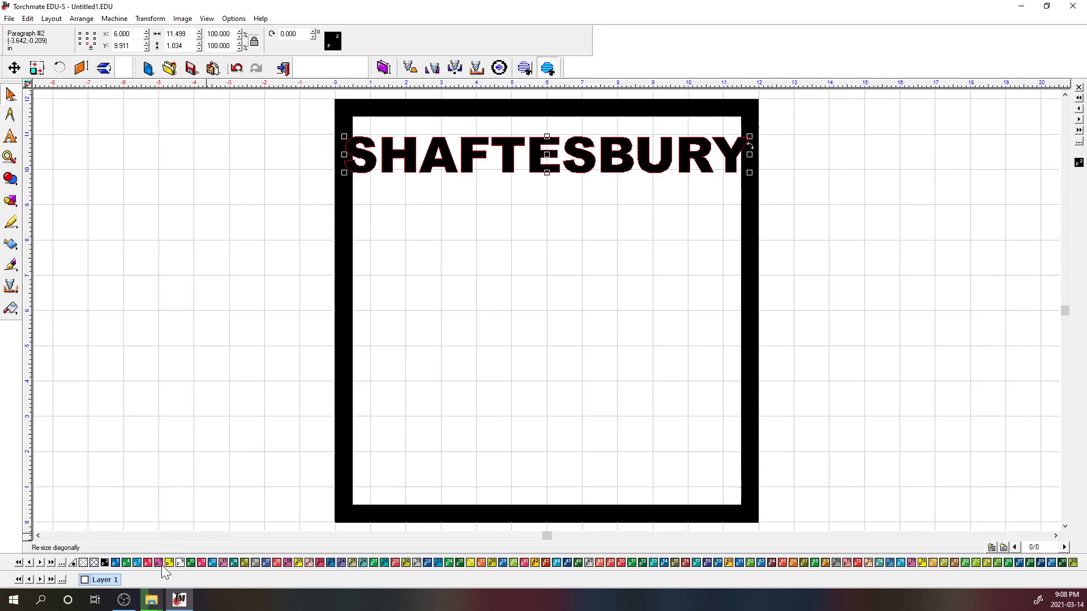
click(116, 563)
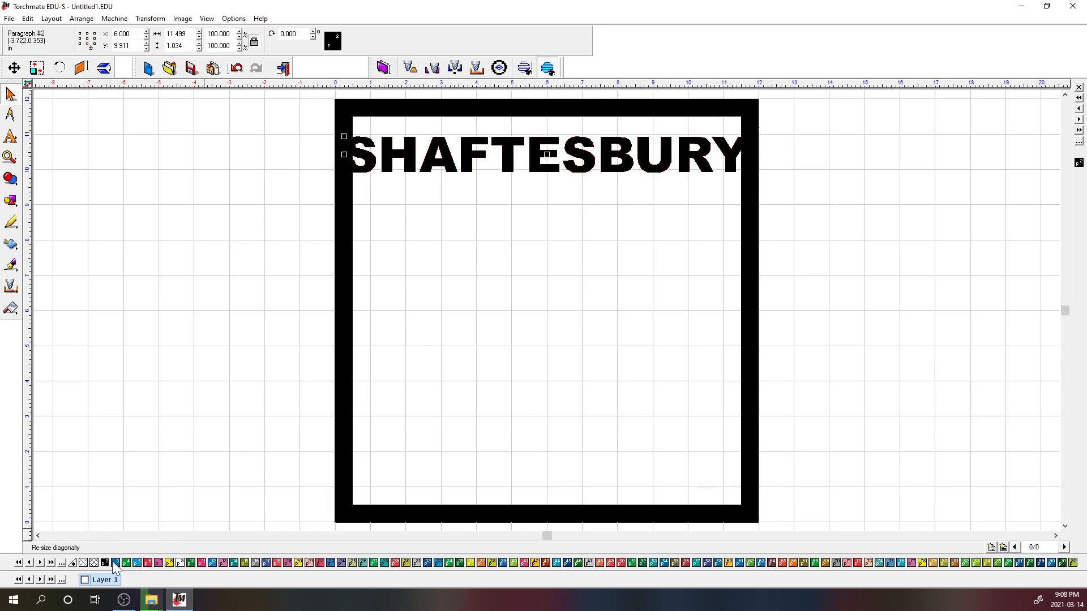
click(492, 269)
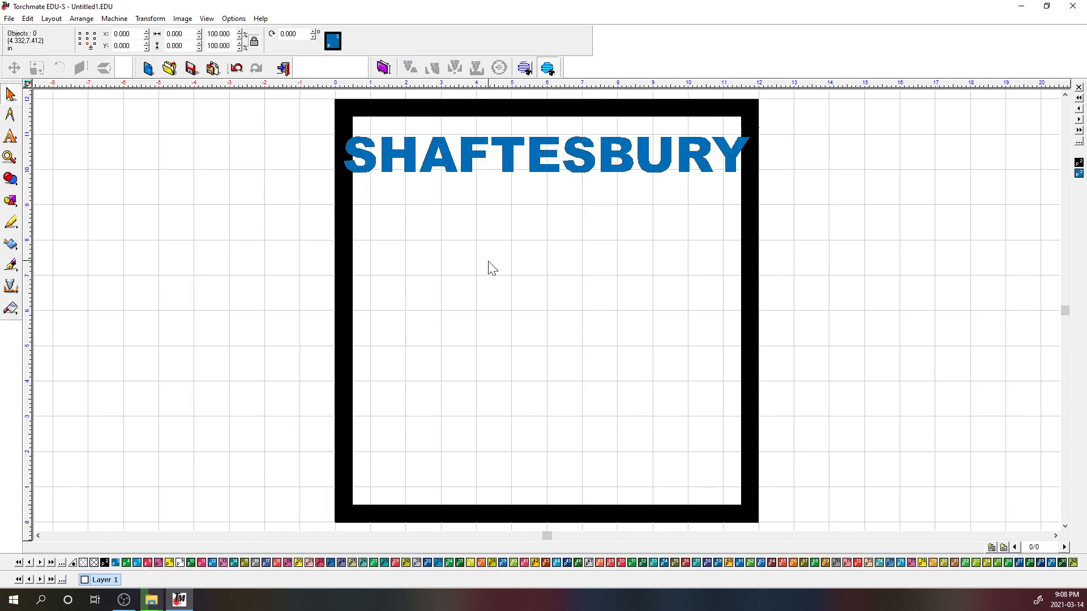
Add the text HIGH SCHOOL in the Stencil font directly beneath SHAFTESBURY
click(11, 137)
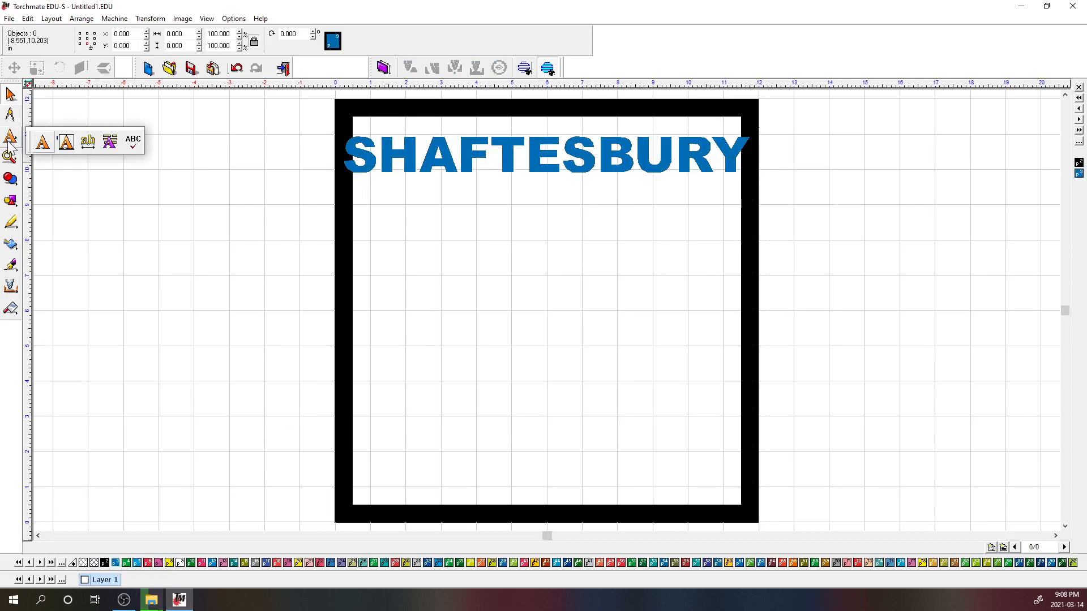
click(43, 144)
click(362, 209)
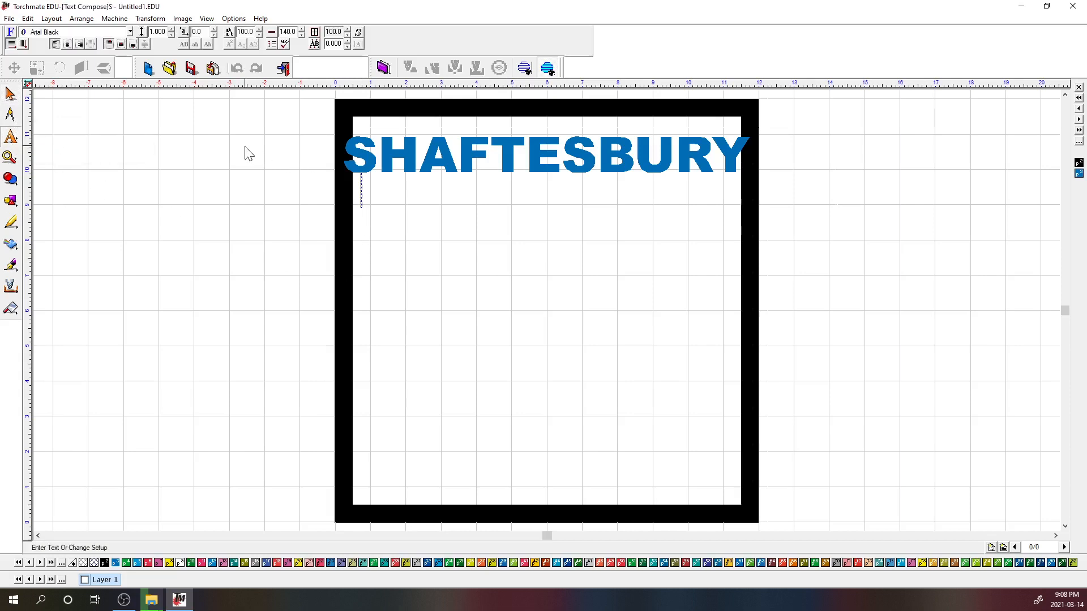
click(130, 32)
click(102, 162)
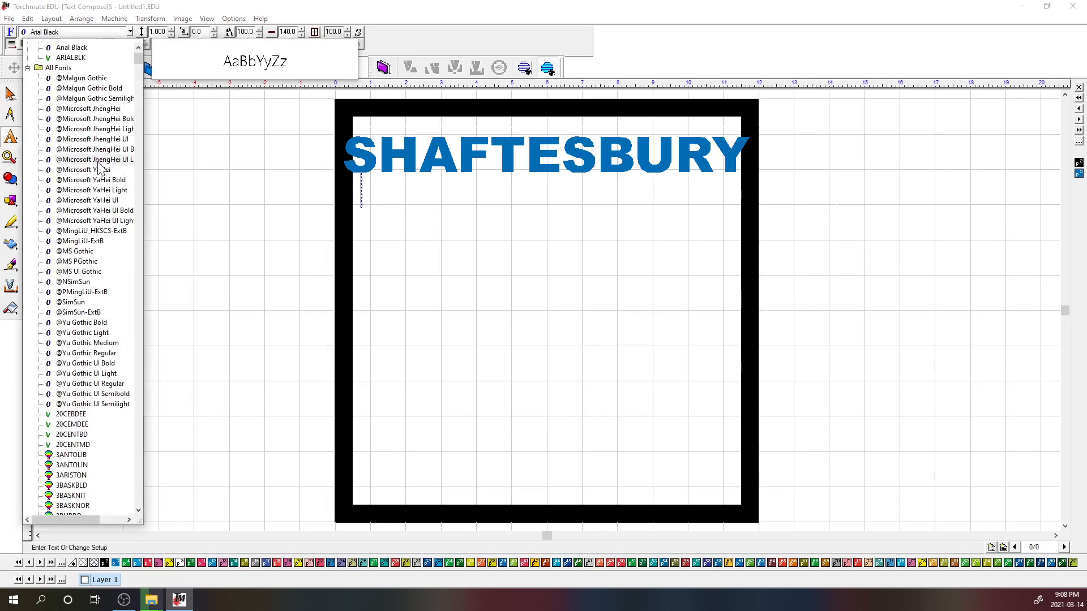
text(ste)
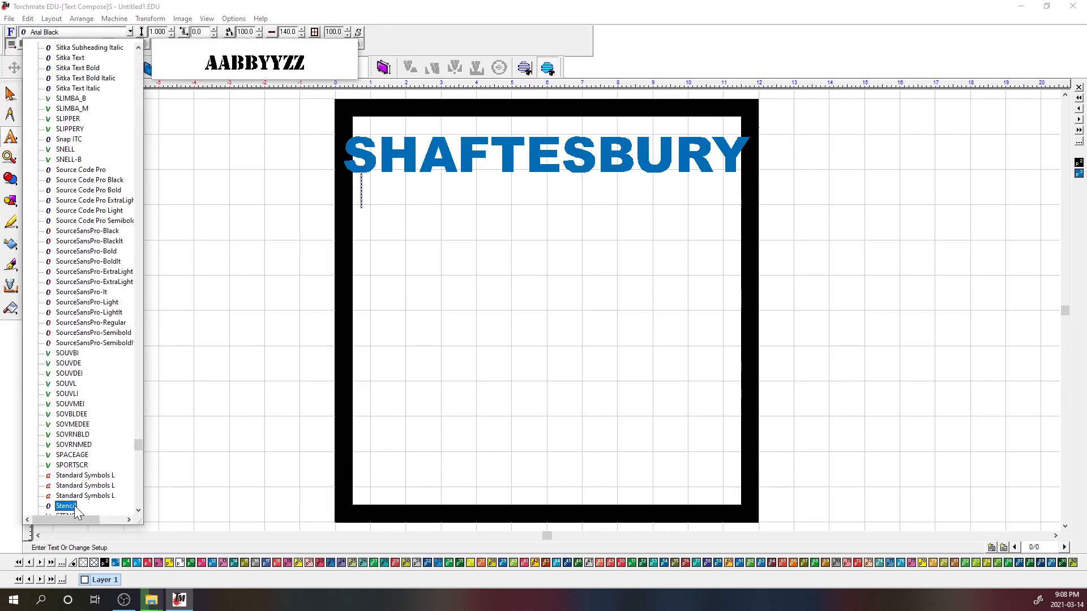
click(73, 505)
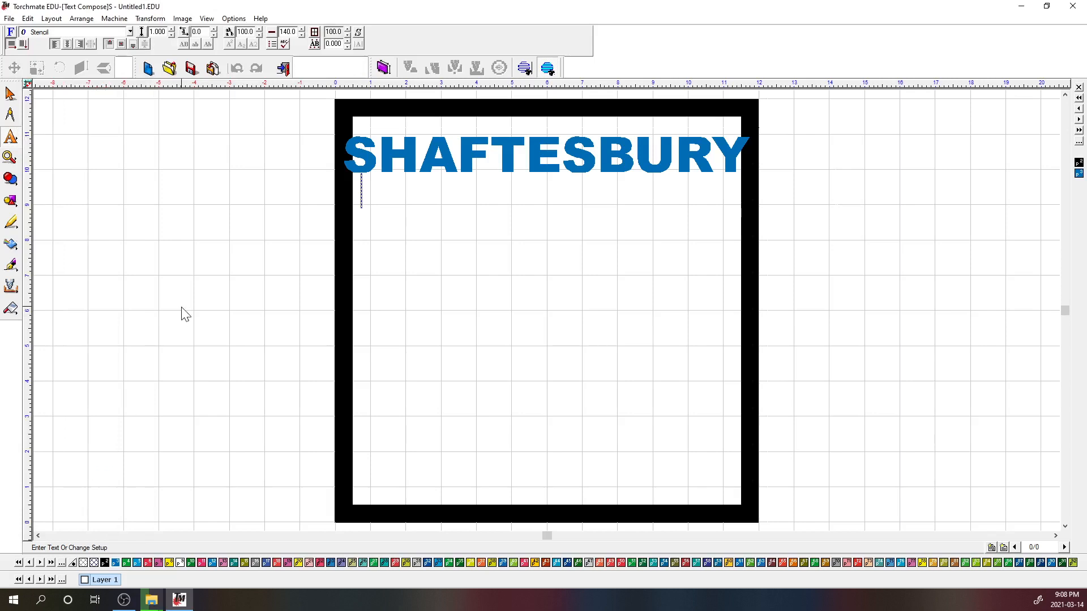
text(HIGH SCHOOL)
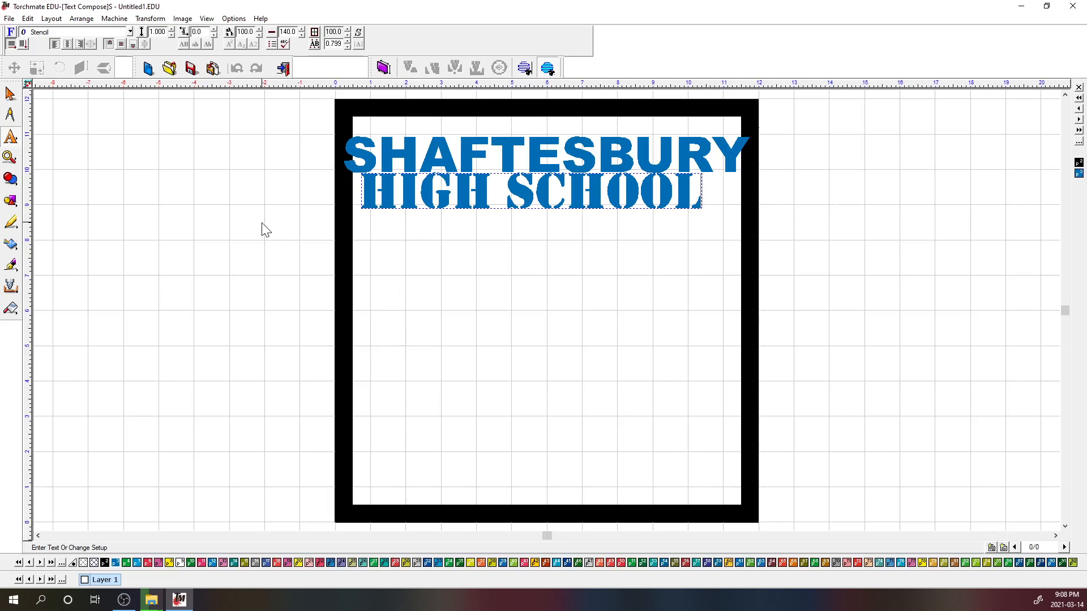
Add the text HOME OF THE in Arial Black in the lower part of the frame, about 3 inches above its base
click(10, 141)
click(41, 143)
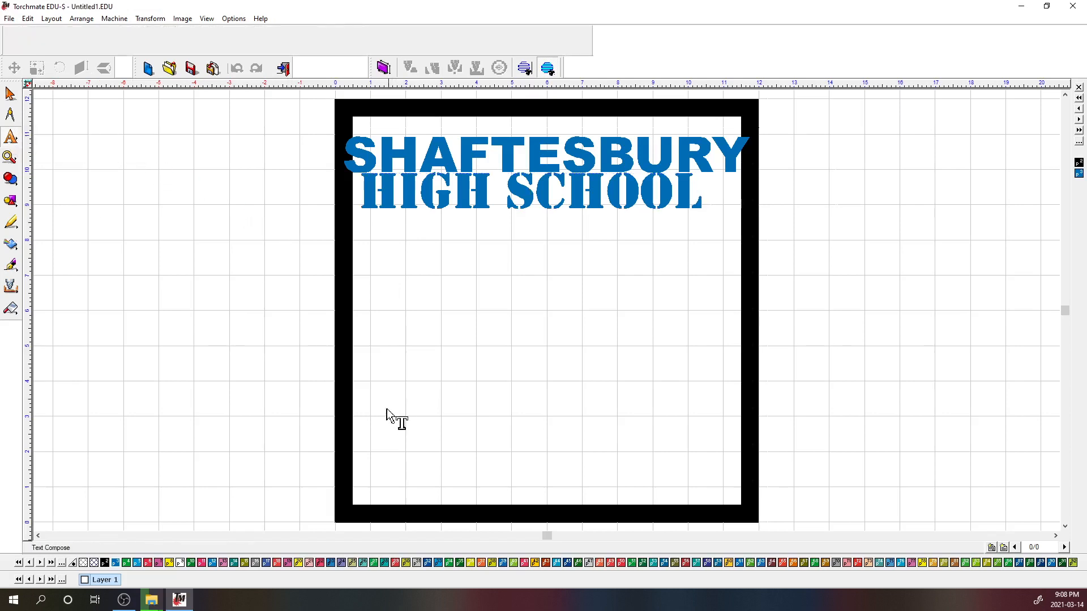
click(371, 417)
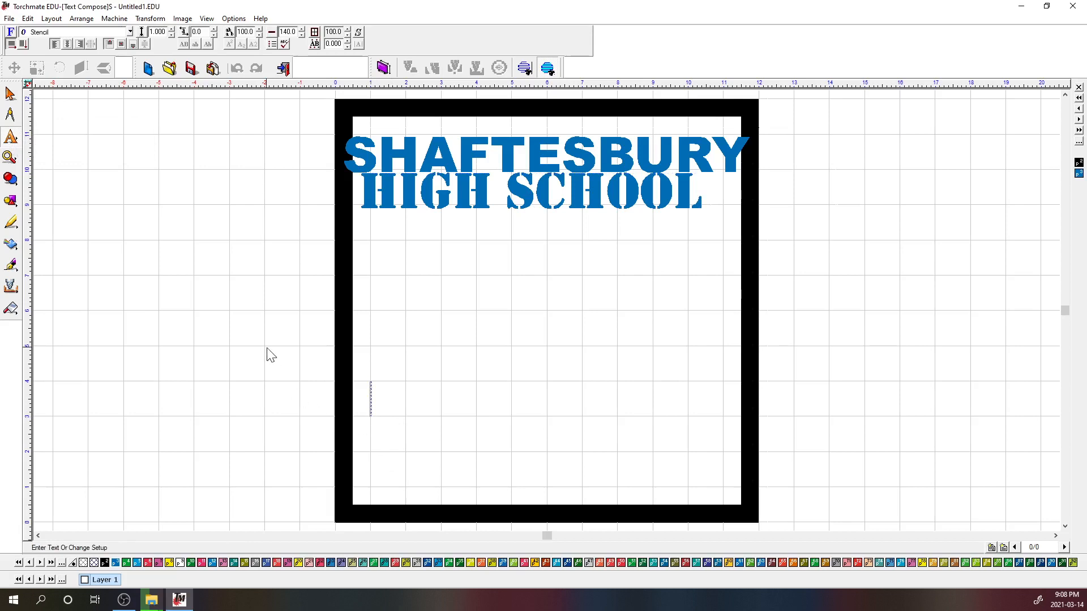
click(129, 32)
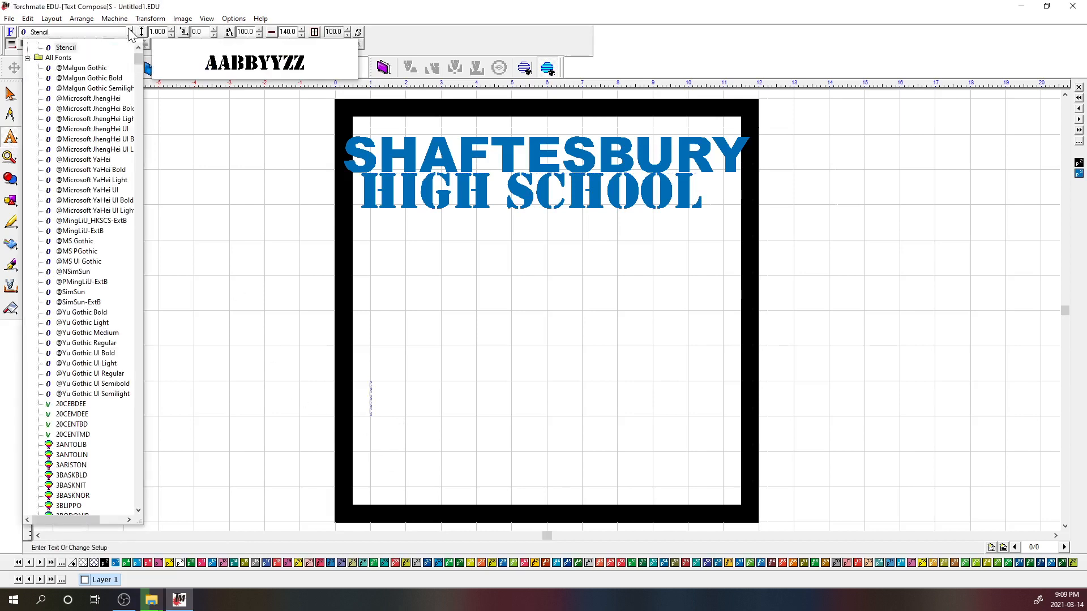
scroll(85, 80, up, 2)
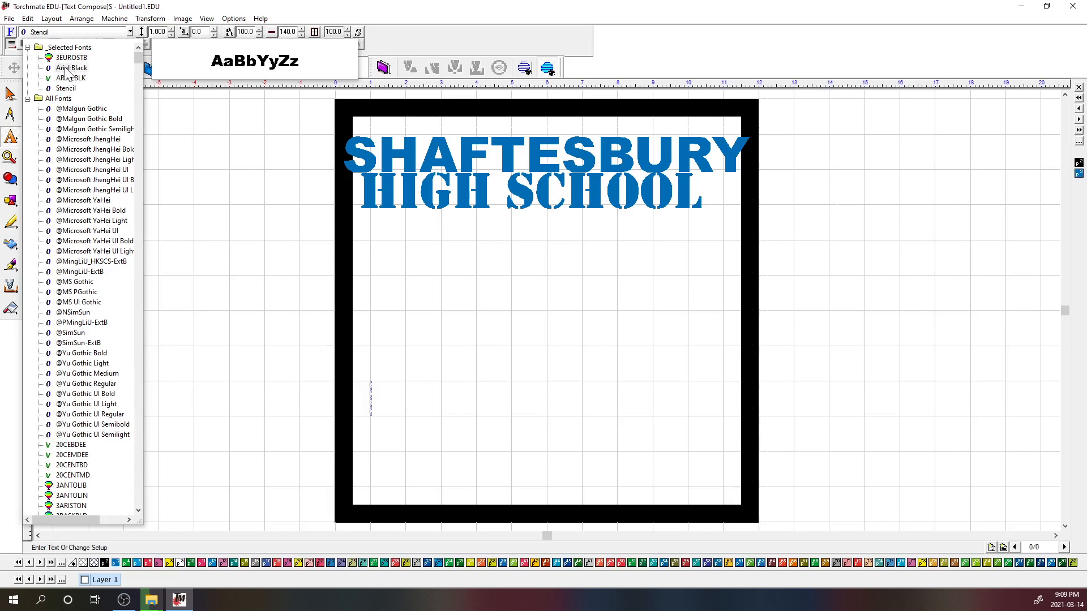
click(67, 68)
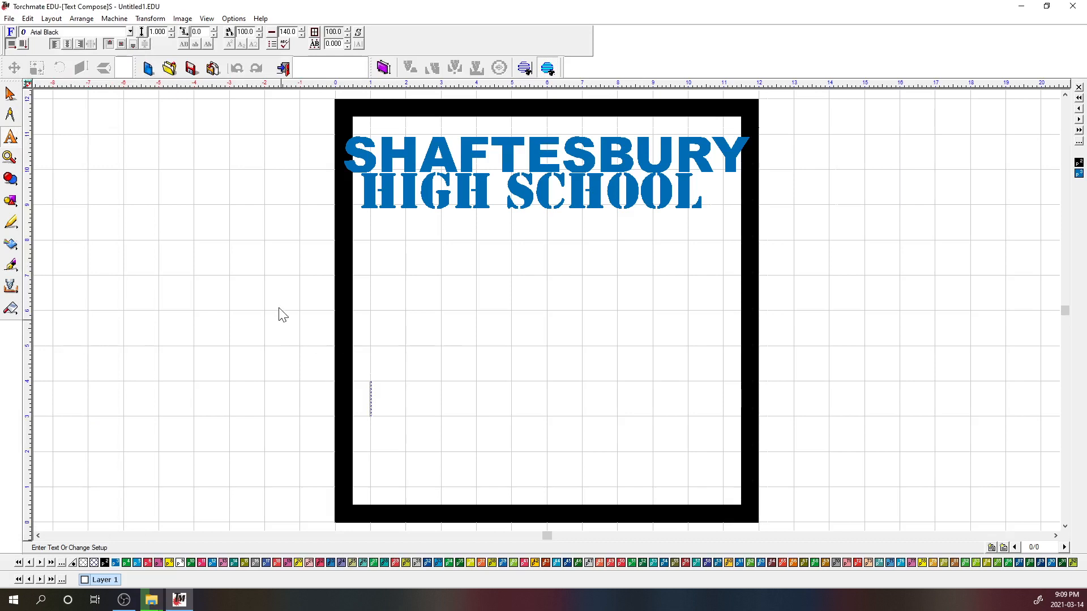
text(HOME)
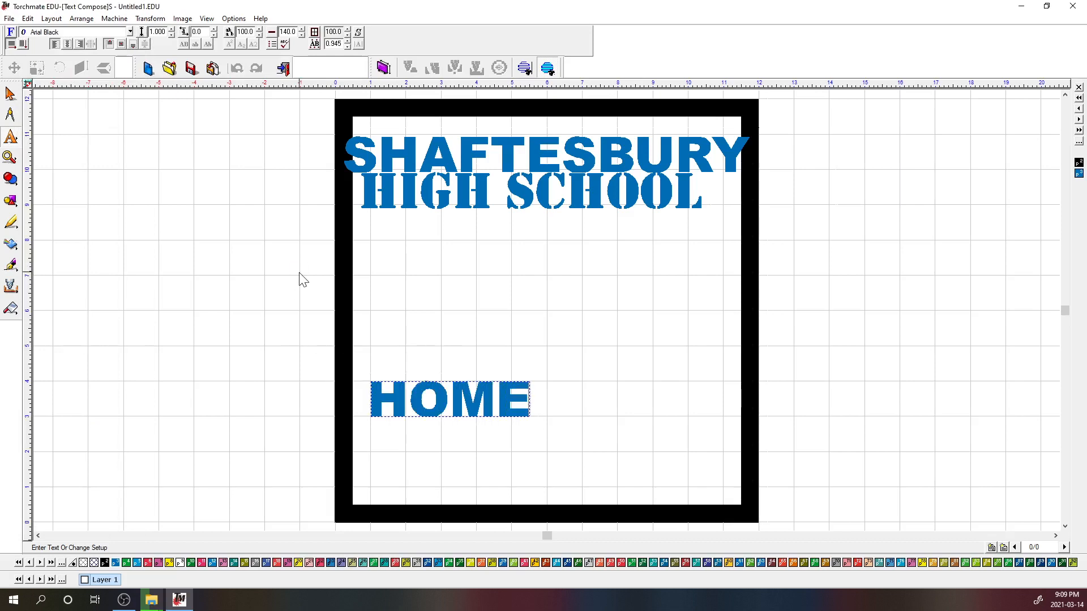
text( OF THE)
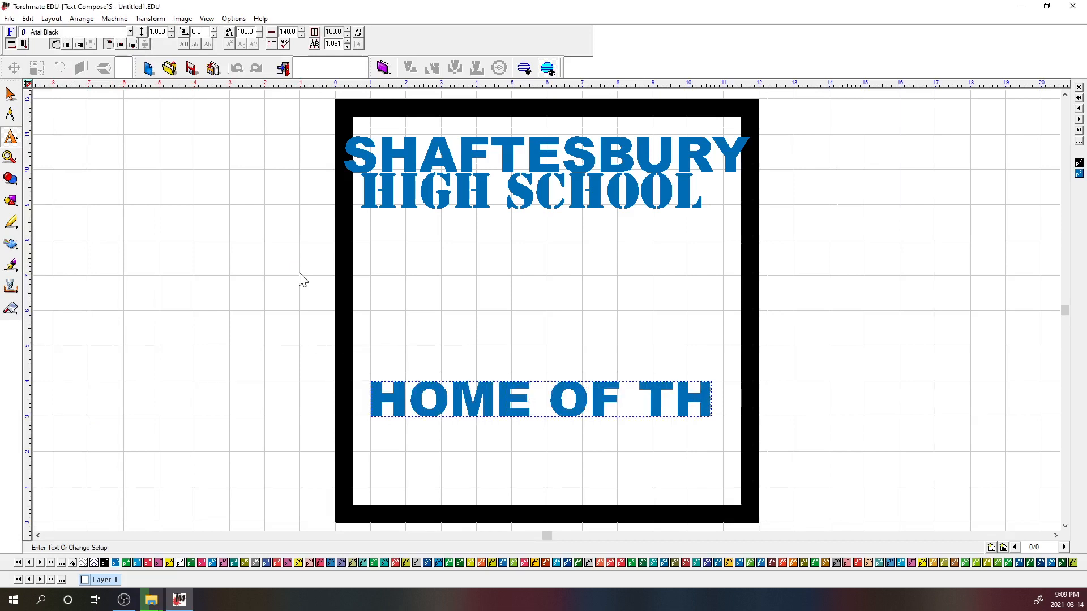
Add the text TITANS in the Stencil font directly beneath HOME OF THE
click(11, 139)
click(61, 142)
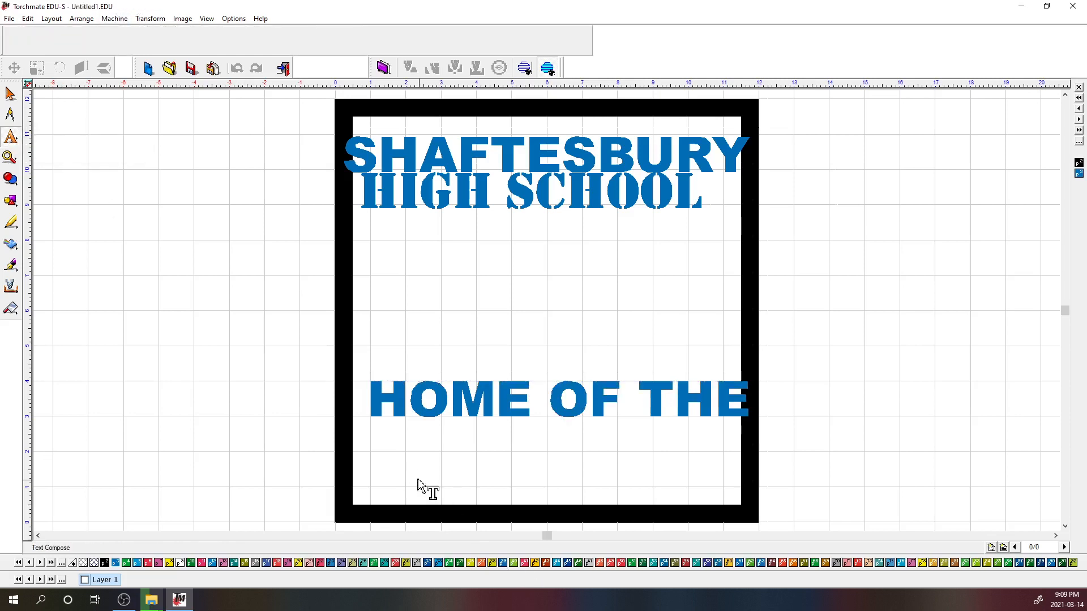
click(369, 448)
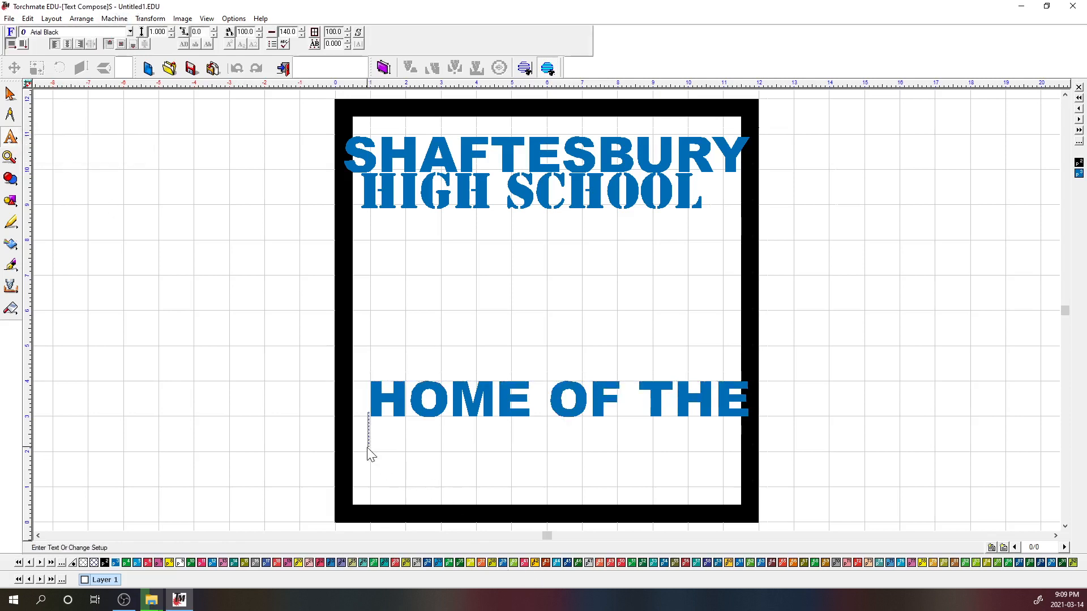
click(131, 32)
click(65, 89)
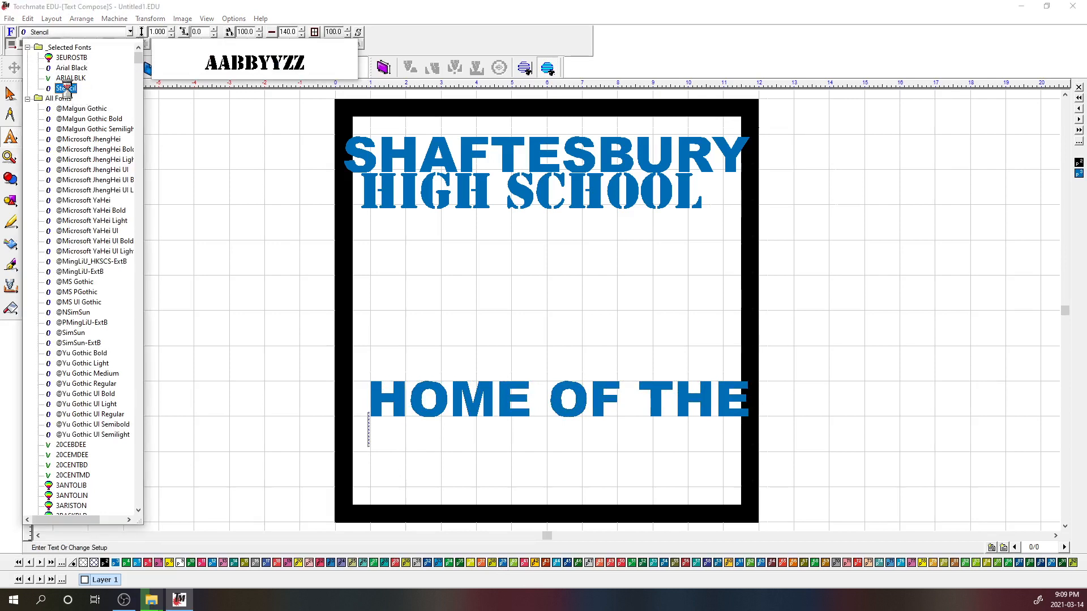
text(TITANS)
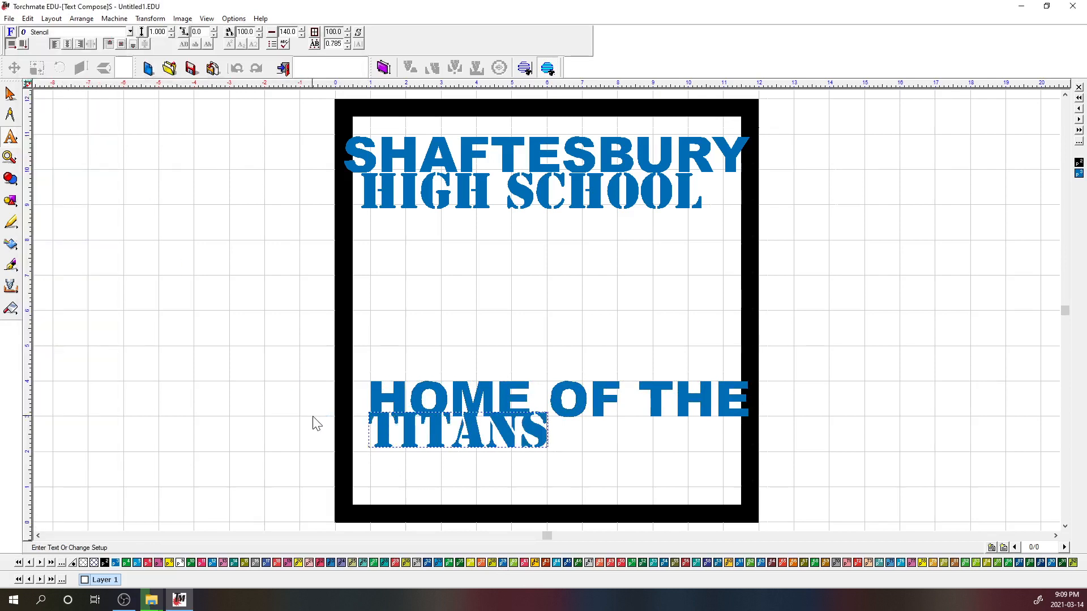
Move TITANS down near the middle of the frame's lower bar and shift HOME OF THE left and slightly down above it
click(10, 95)
click(625, 480)
drag(437, 436, 530, 472)
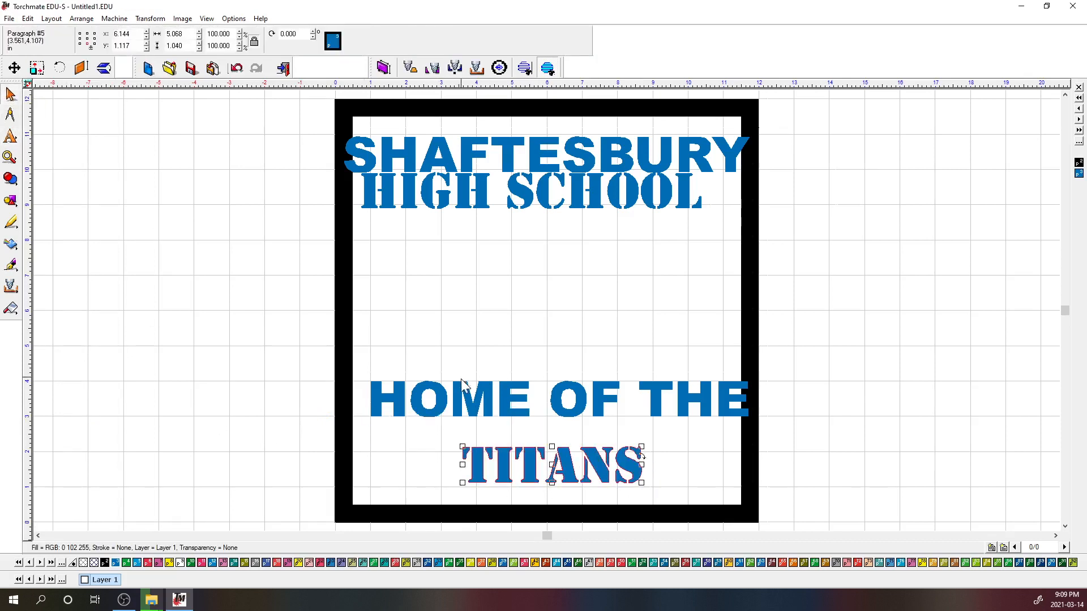
drag(458, 386, 430, 399)
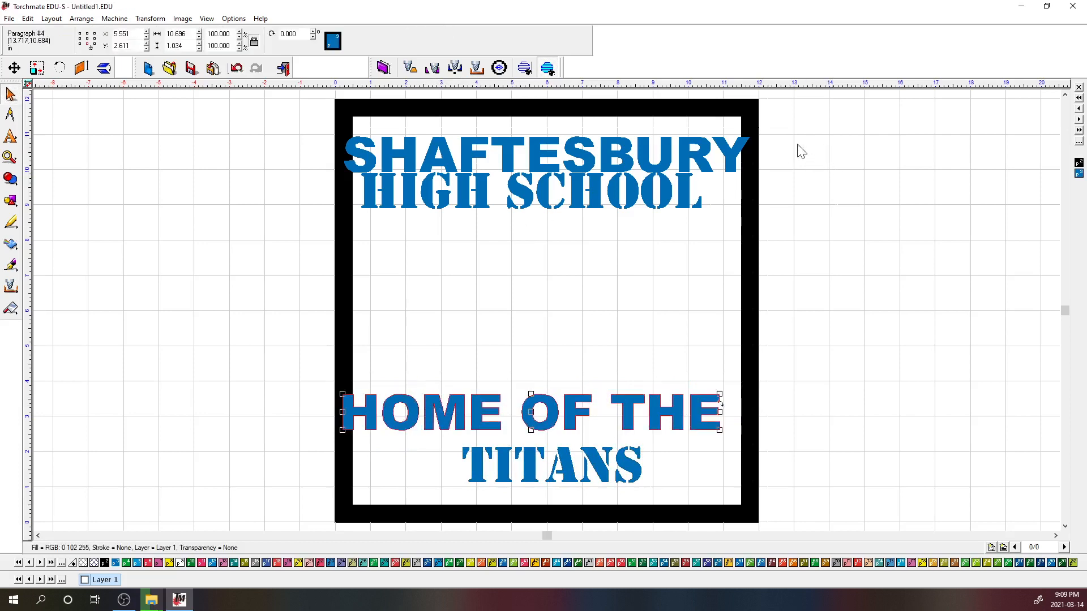
Set the widths of the SHAFTESBURY and HIGH SCHOOL texts to 11 inches each
click(535, 137)
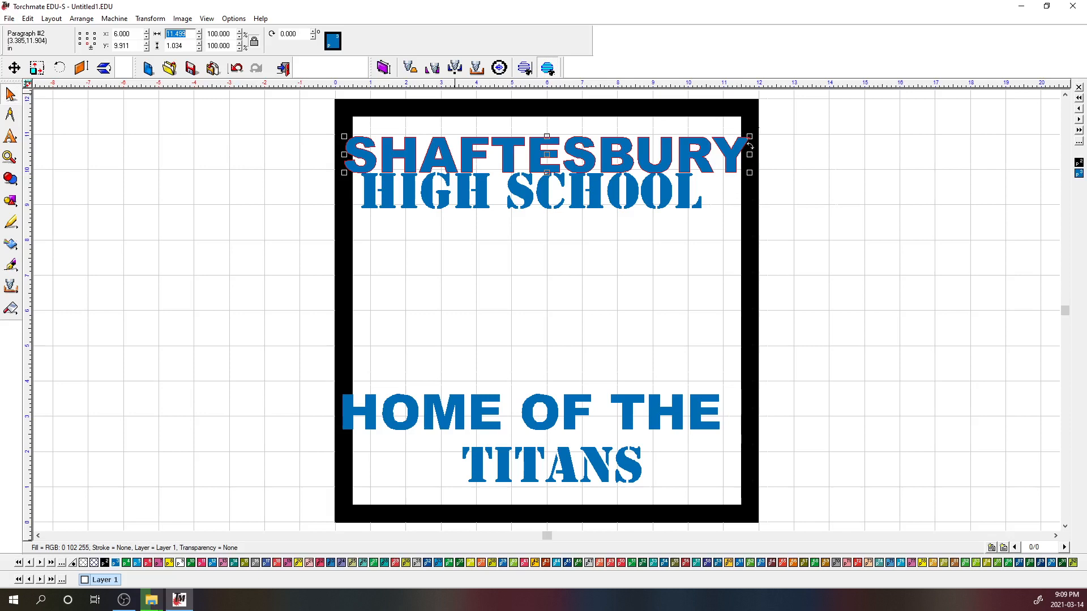
key(Return)
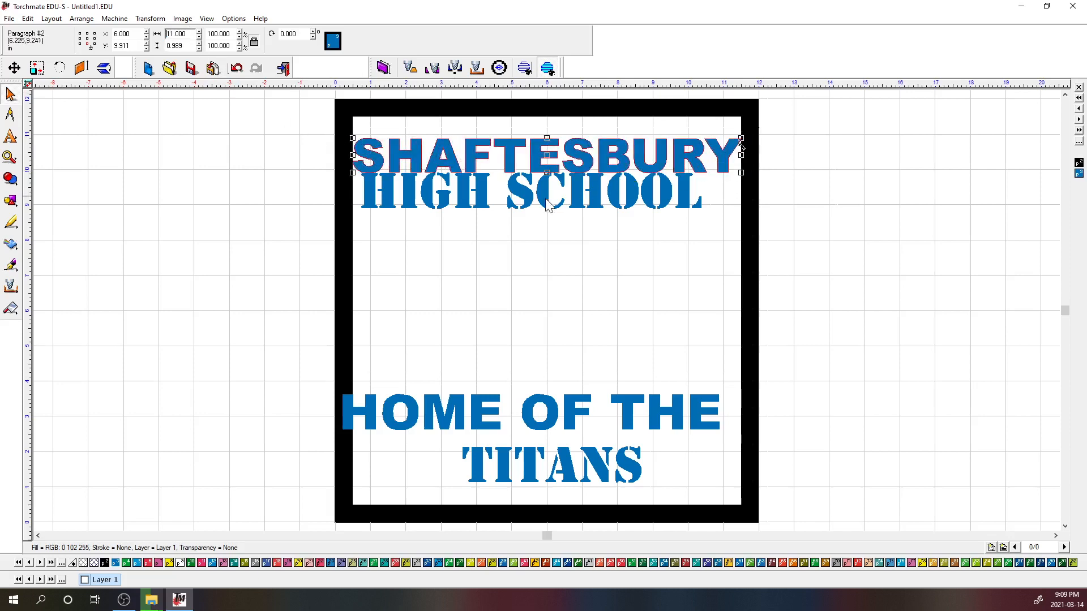
click(529, 194)
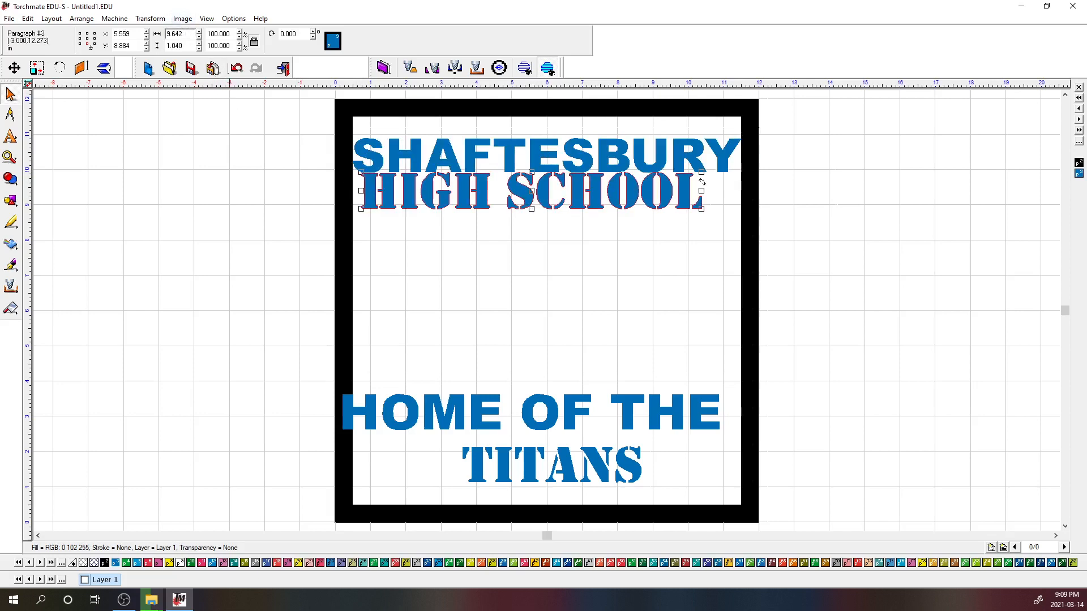
double_click(174, 34)
key(Return)
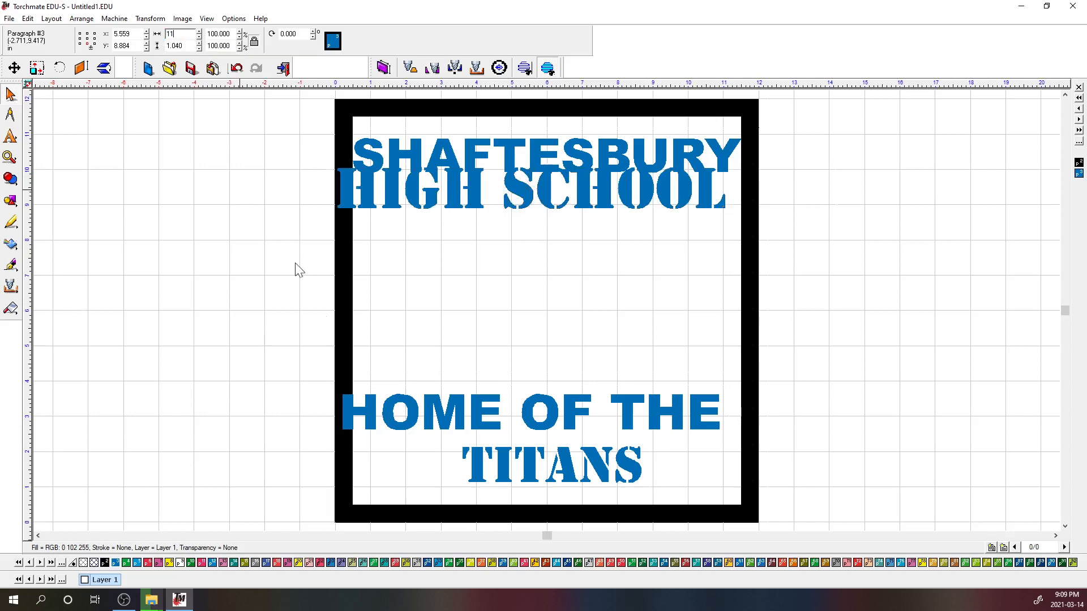
Set the widths of the HOME OF THE and TITANS texts to 11 inches each and deselect them
click(400, 401)
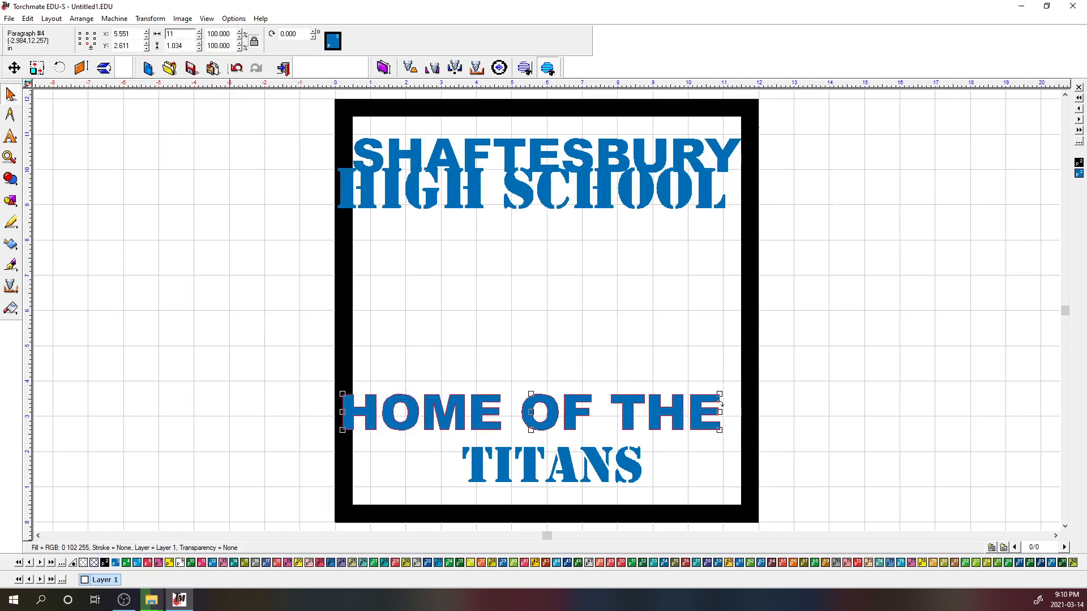
key(Return)
click(467, 464)
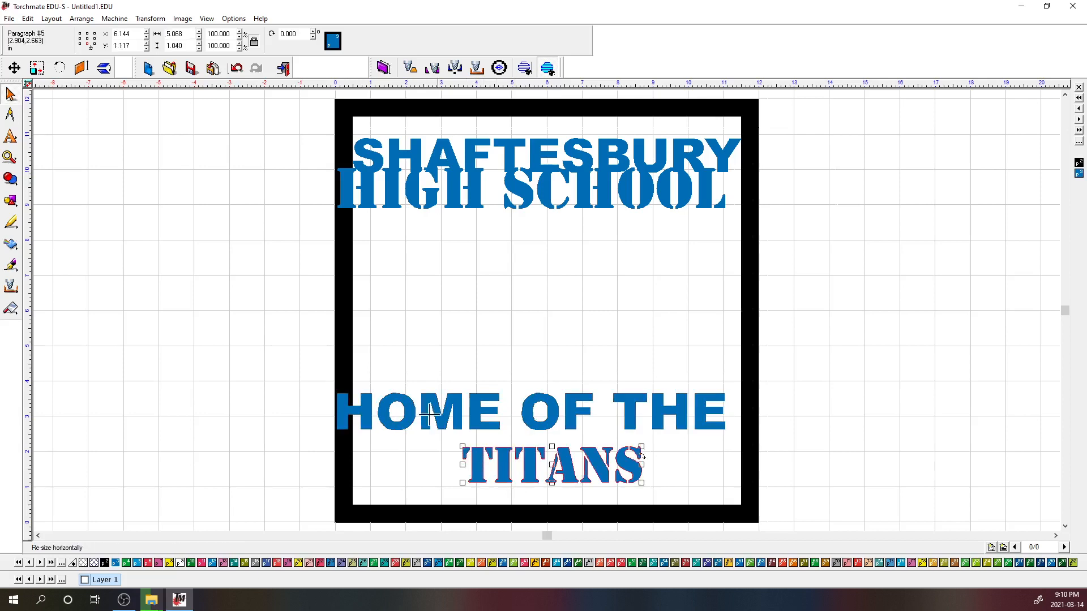
click(180, 34)
text(11)
key(Return)
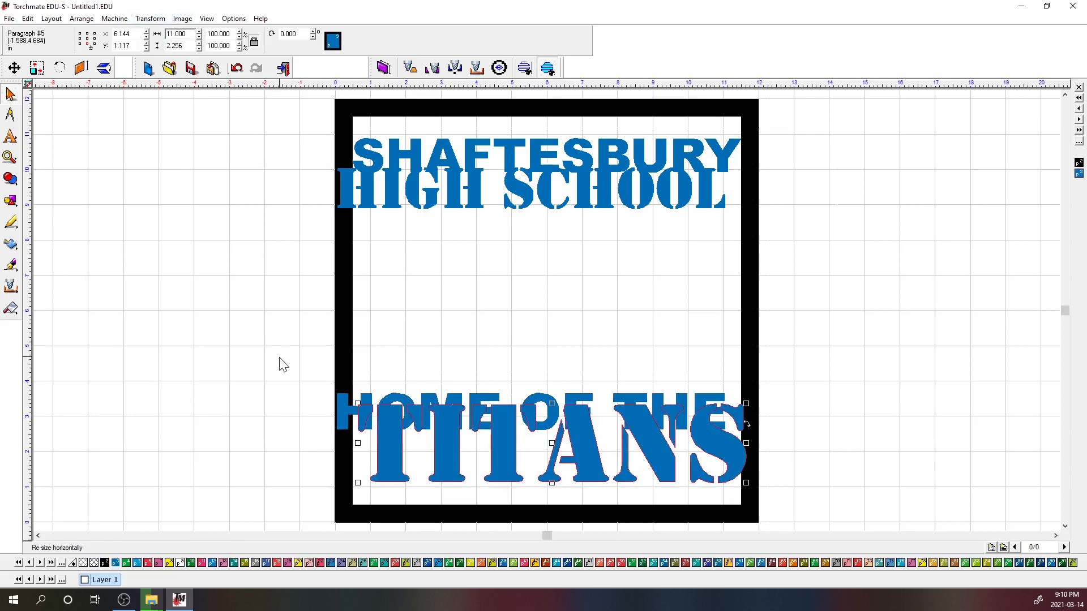
click(273, 347)
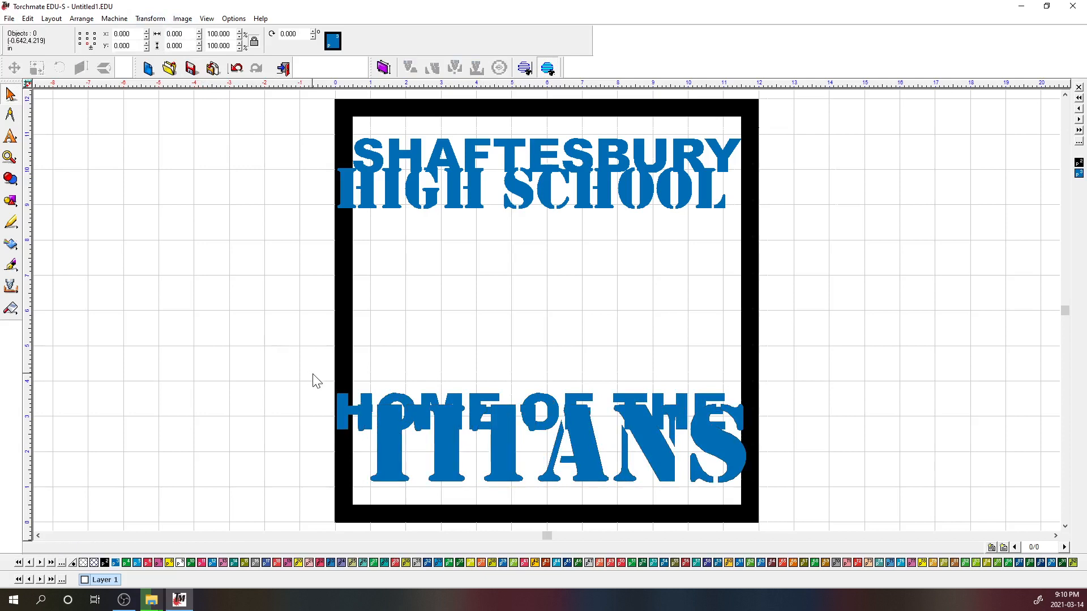
Move HOME OF THE up clear of TITANS and place the bottom centre of TITANS at X 6, Y 0.5 inches
drag(394, 398, 410, 359)
click(380, 428)
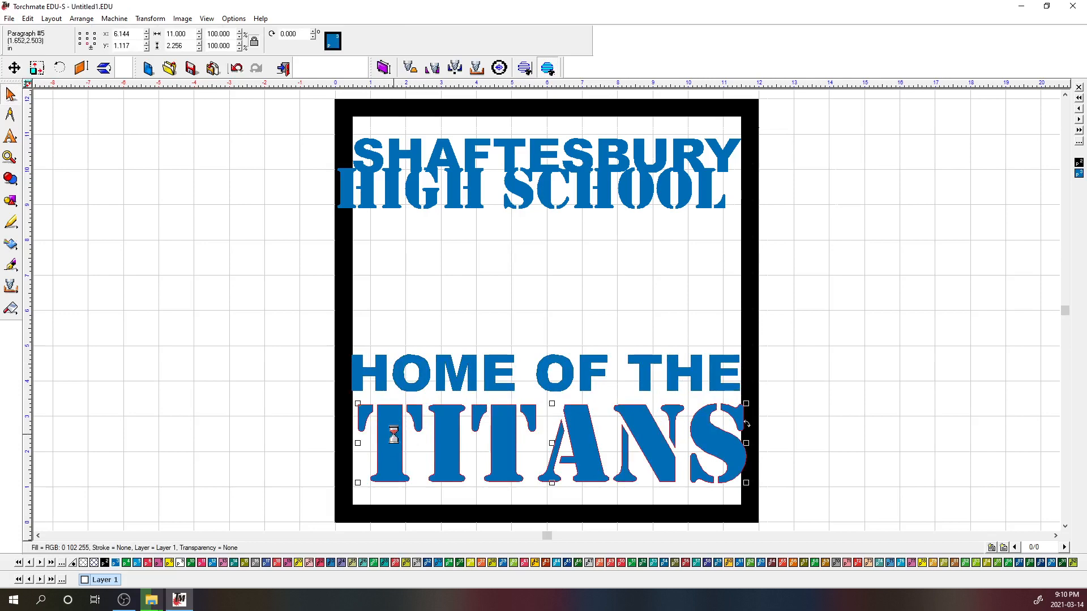
drag(378, 455, 368, 479)
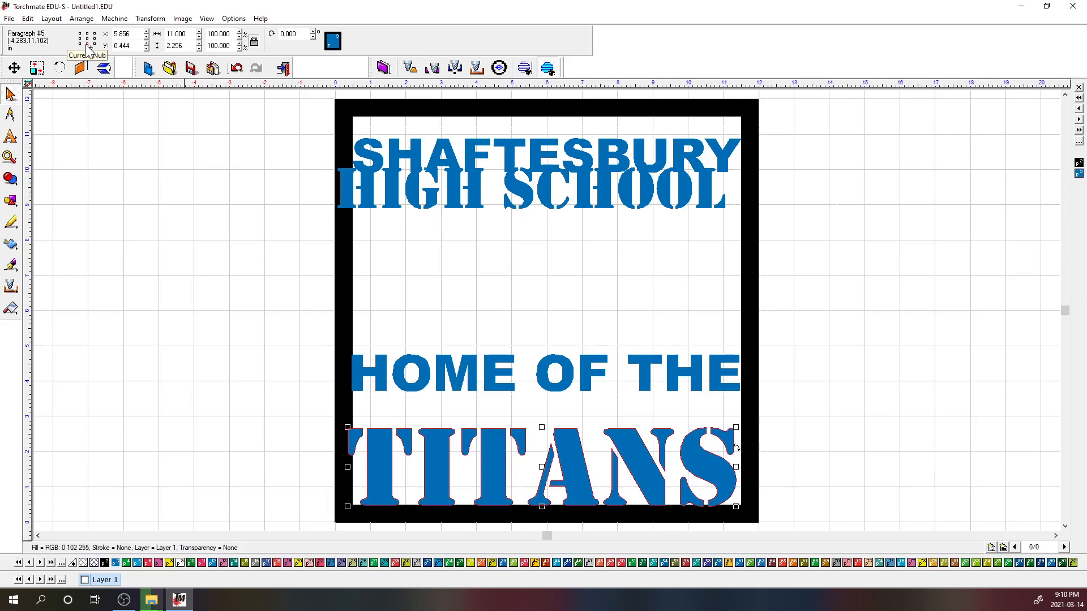
click(113, 45)
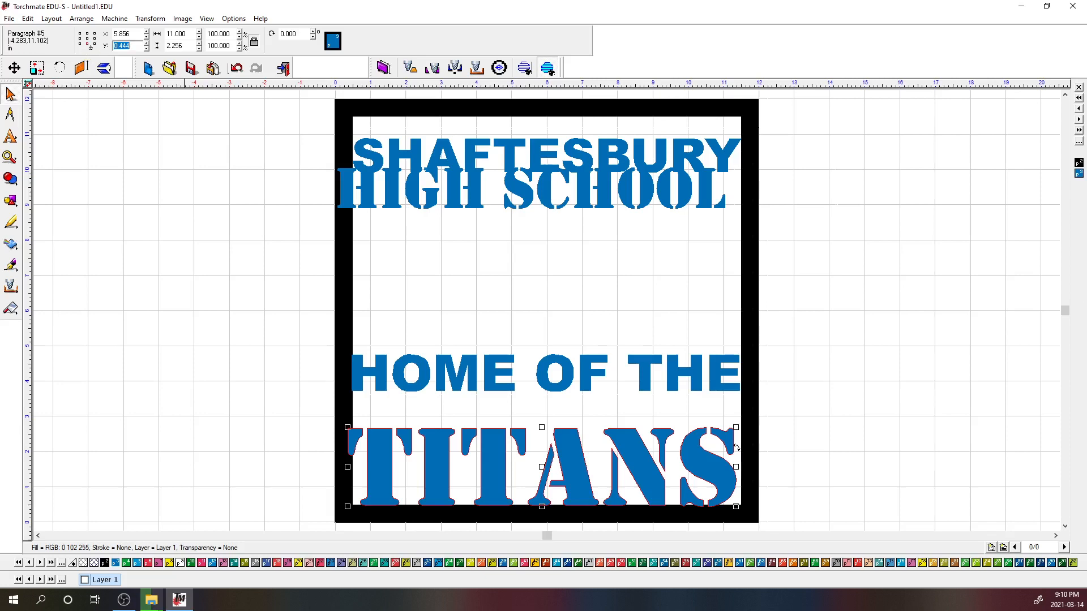
text(.5)
key(Return)
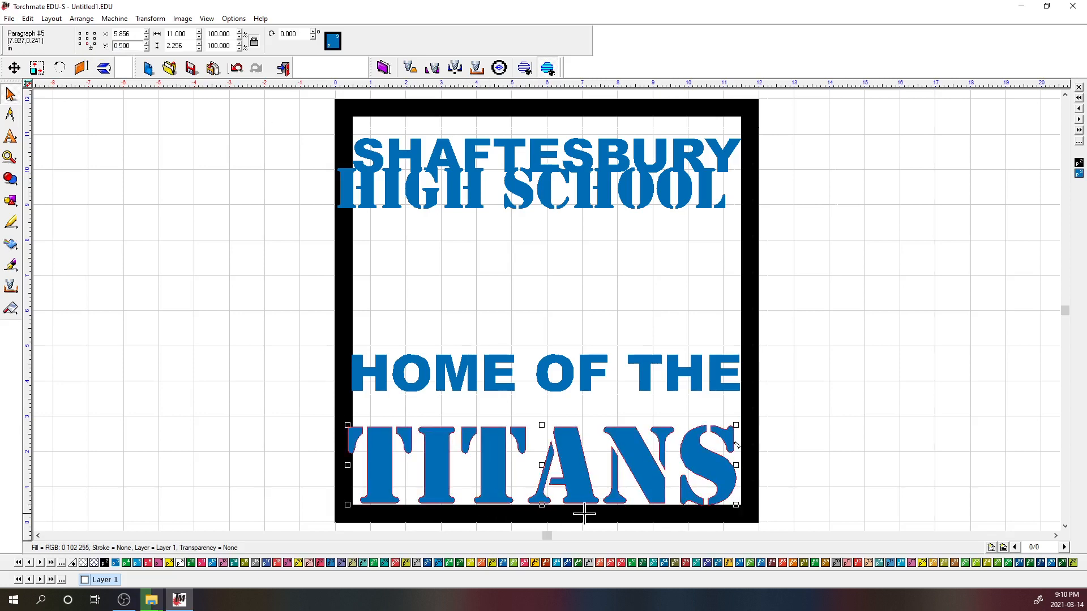
key(shift+Tab)
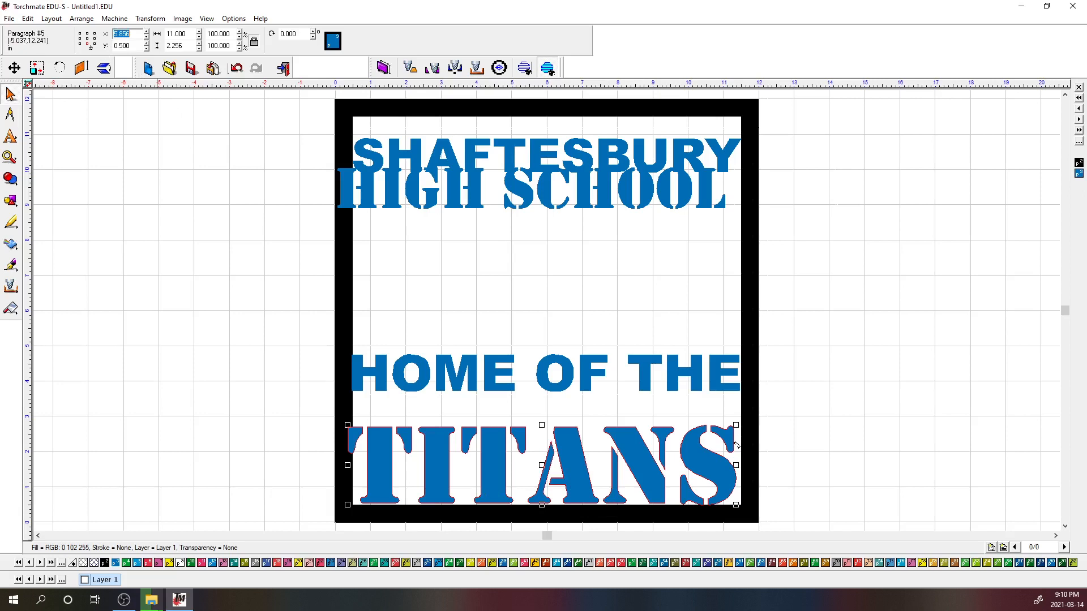
text(6)
key(Return)
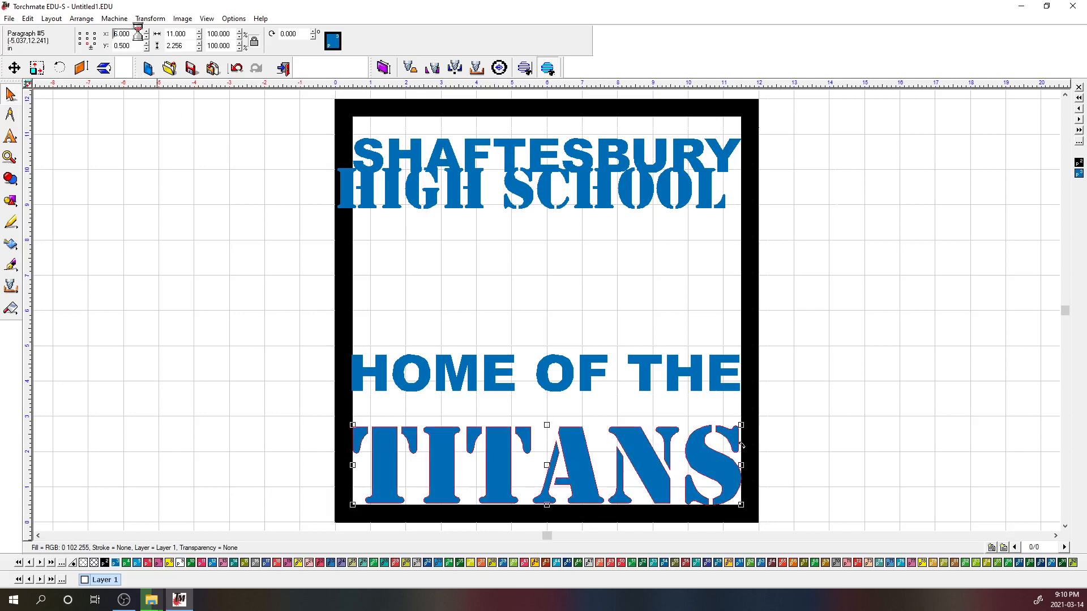
Position the bottom centre of HOME OF THE at X 6, Y 3 inches, just above TITANS
click(492, 374)
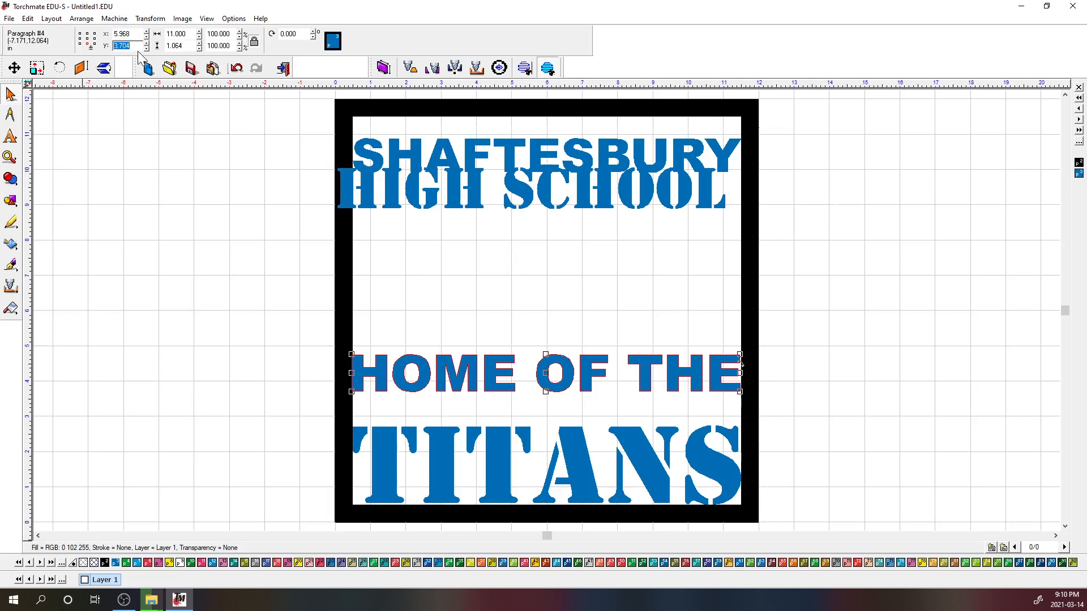
text(3)
key(Tab)
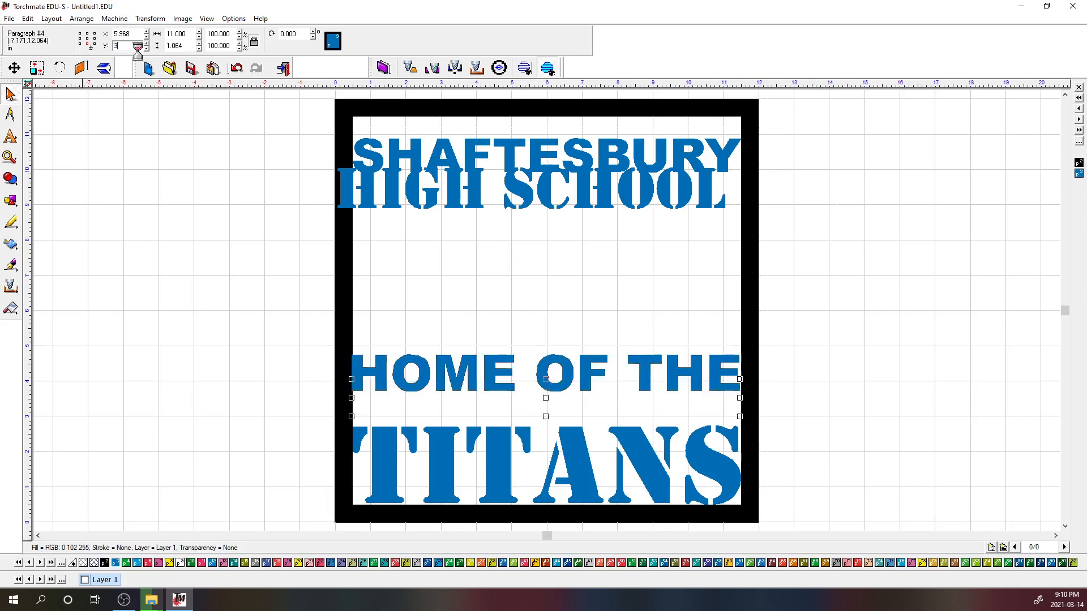
text(6)
key(Return)
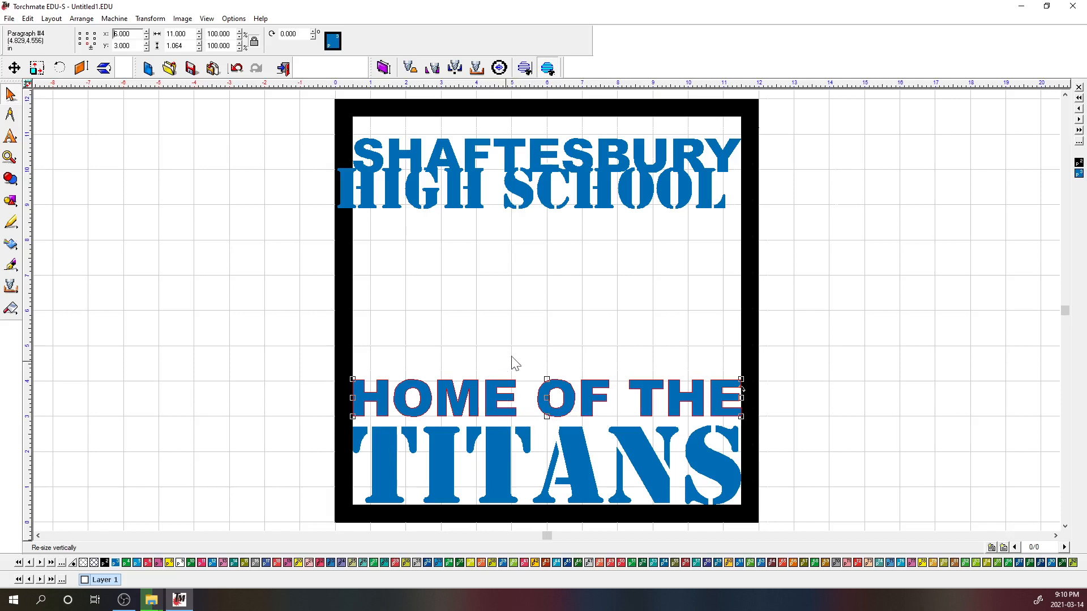
Switch the position reference to the top centre and place SHAFTESBURY at X 6, Y 11 inches
click(507, 145)
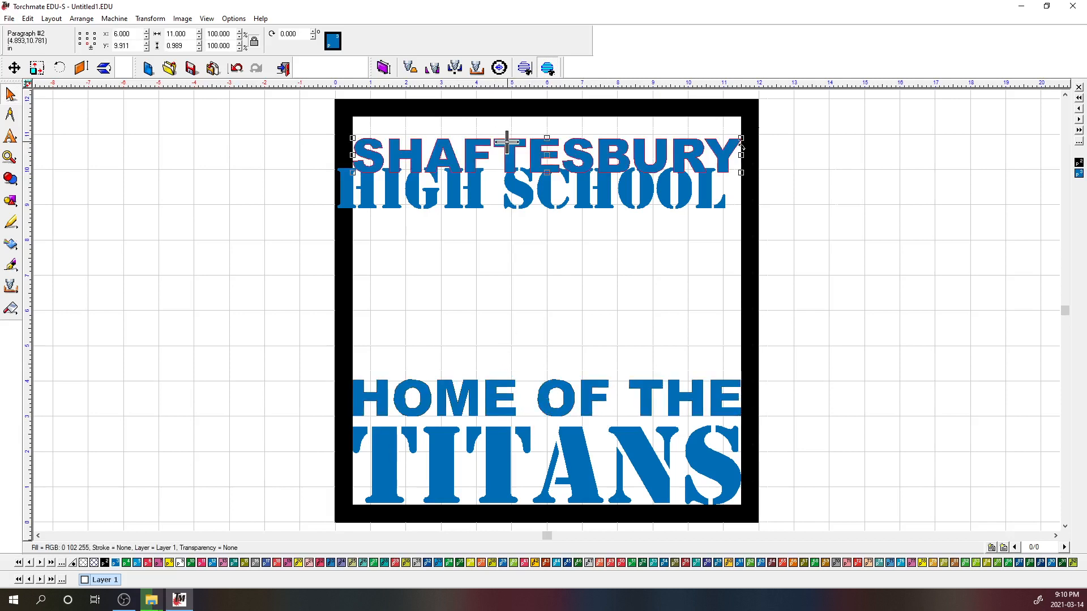
click(88, 34)
key(Return)
key(Tab)
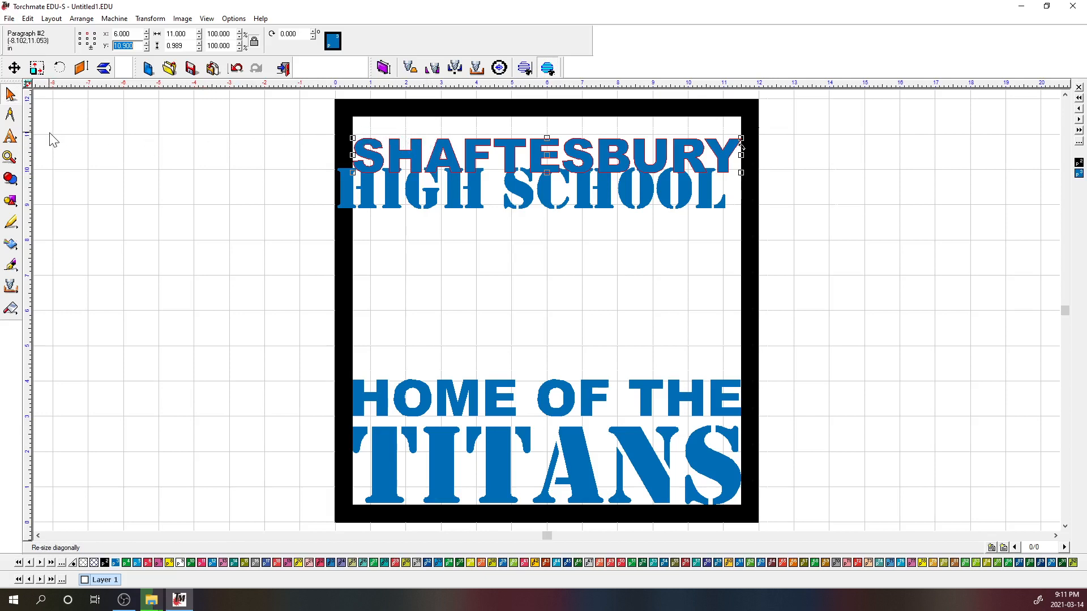
text(11)
key(Return)
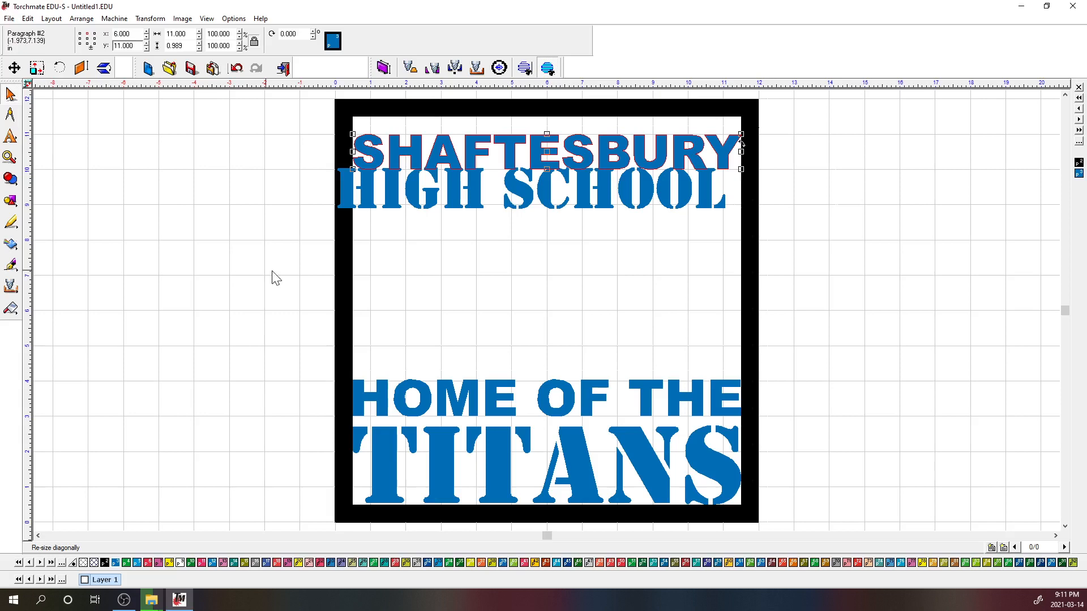
Position the top centre of HIGH SCHOOL at X 6, Y 9.5 inches and deselect it
click(367, 191)
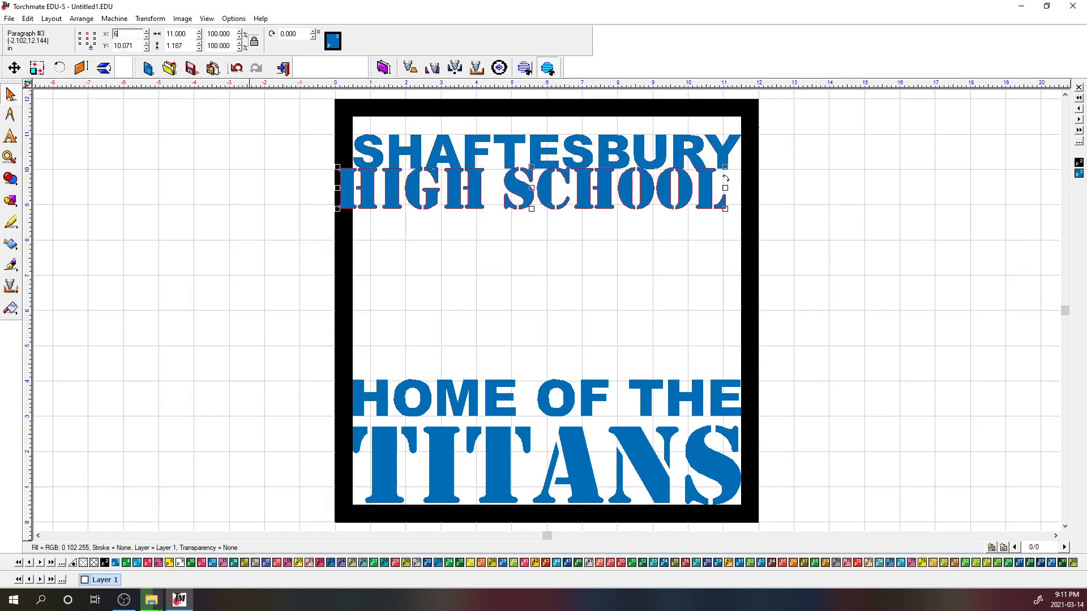
text(6)
key(Return)
key(Tab)
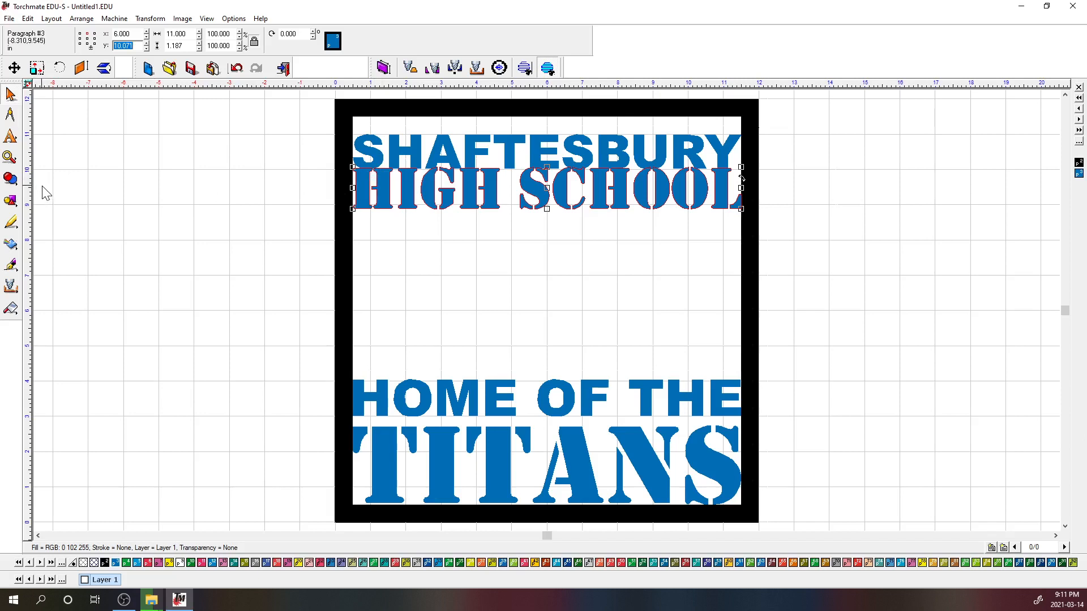
text(9.5)
key(Return)
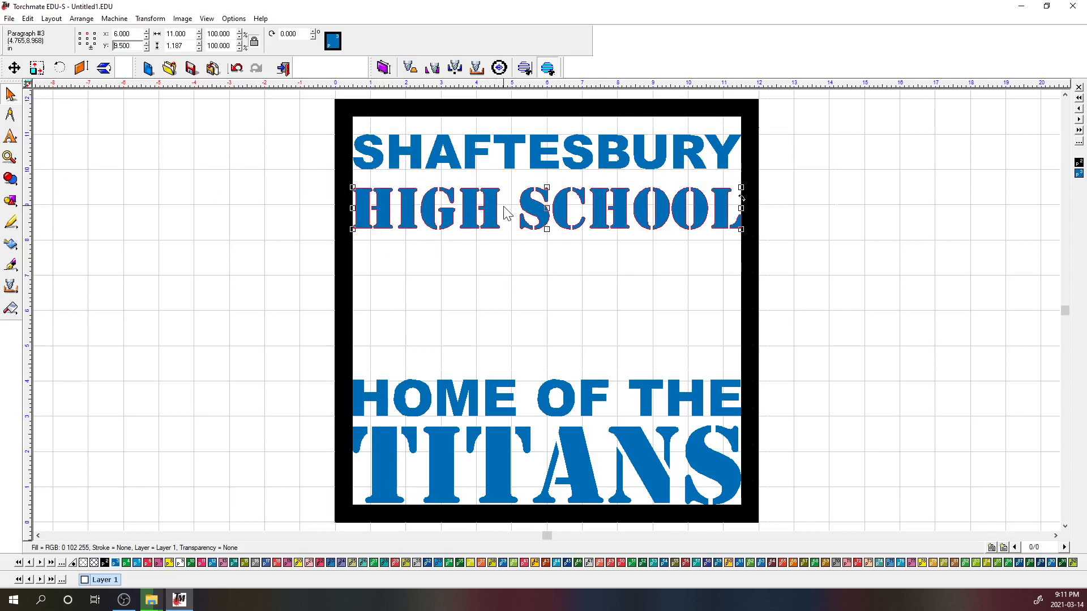
click(540, 294)
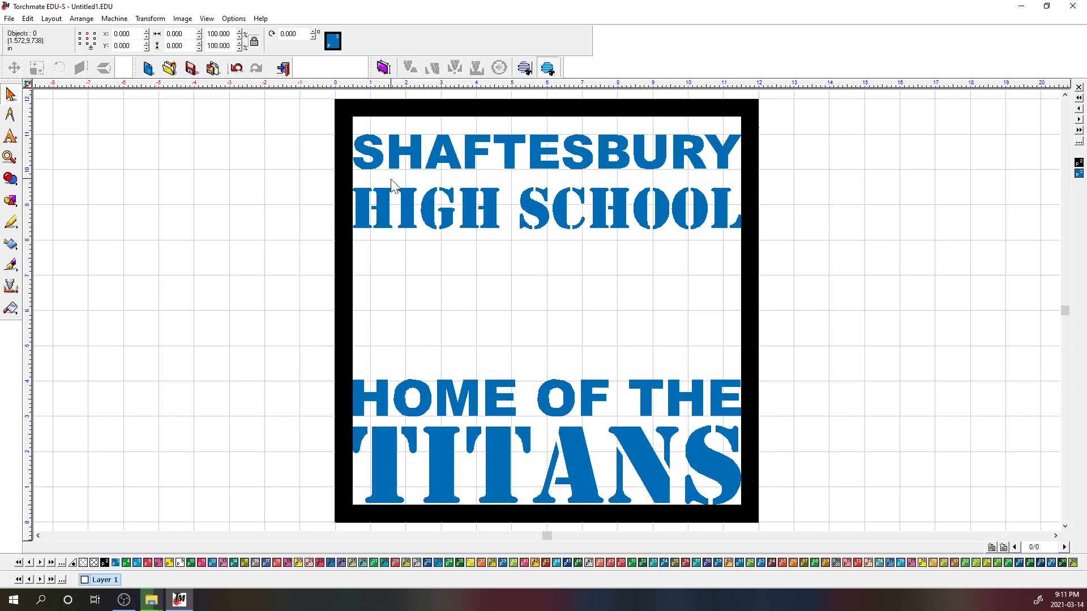
click(399, 152)
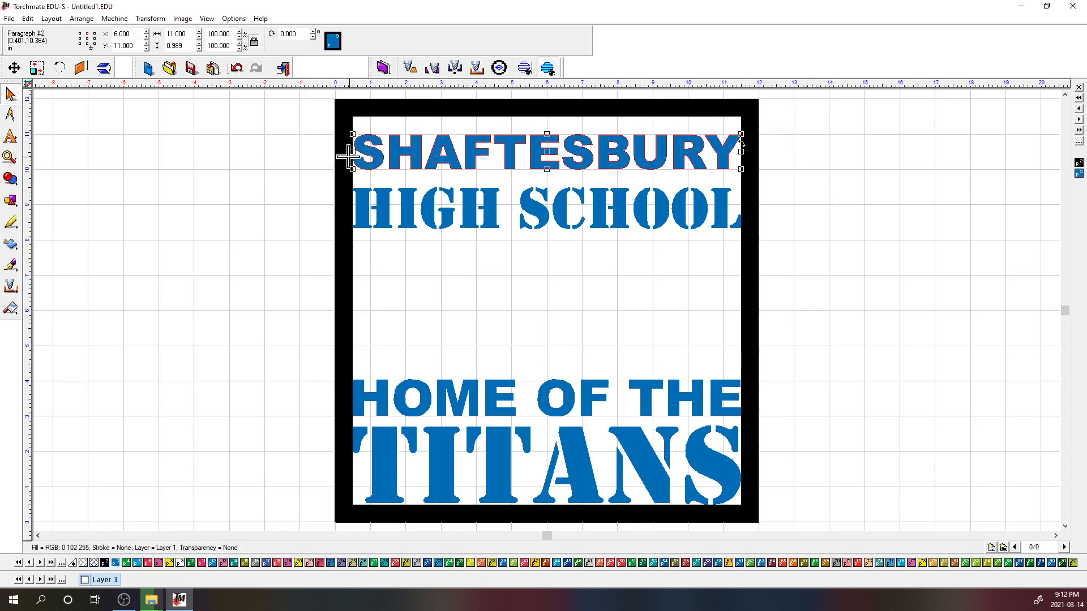
click(285, 158)
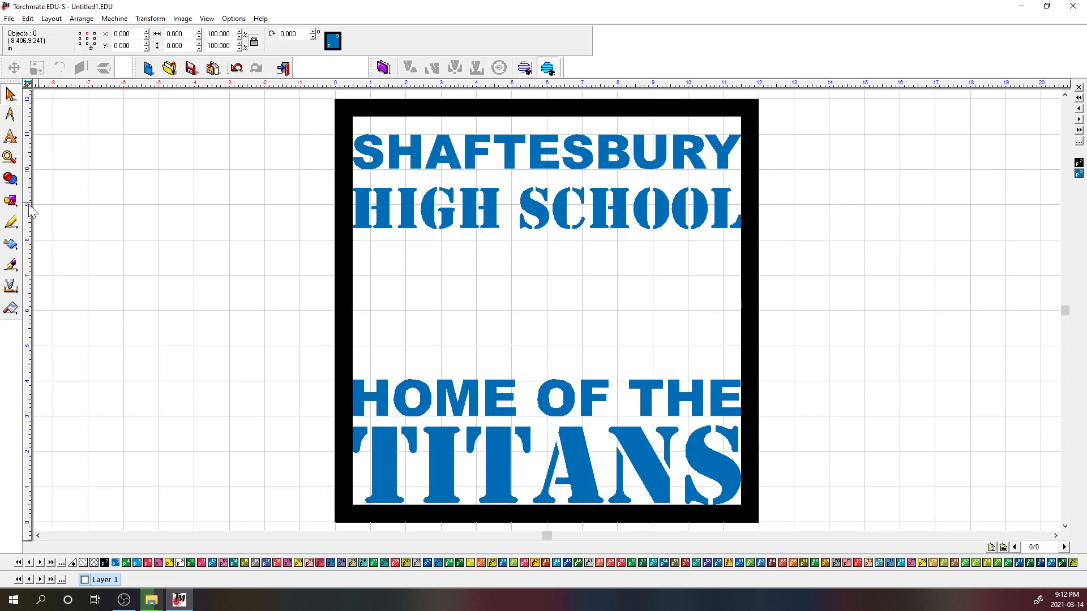
Draw a rectangular bar between SHAFTESBURY and HIGH SCHOOL, 12 inches wide and 0.125 inch high
click(6, 201)
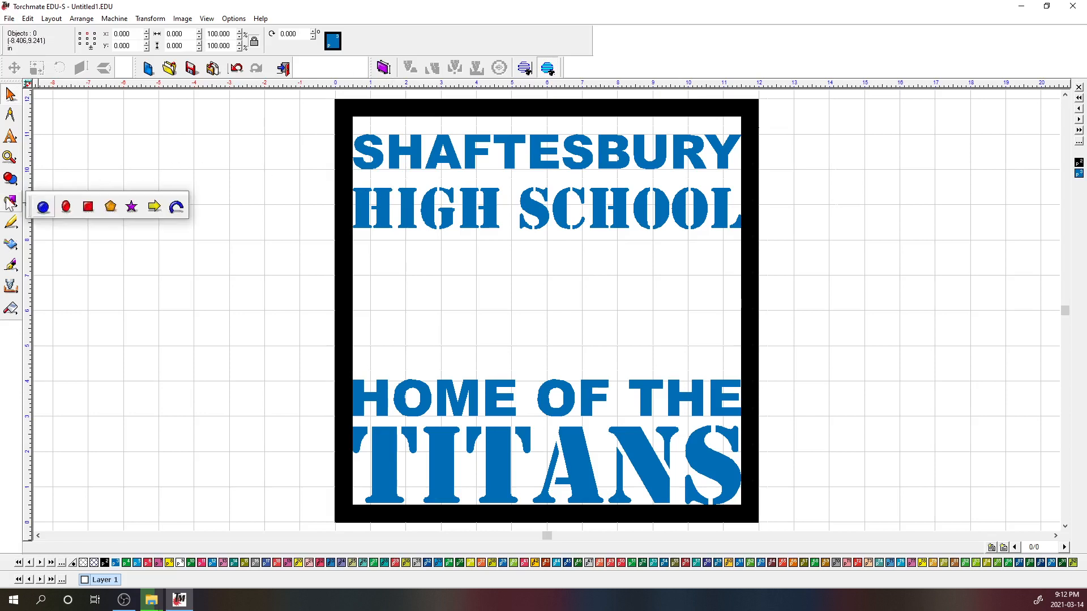
click(88, 207)
drag(211, 171, 444, 181)
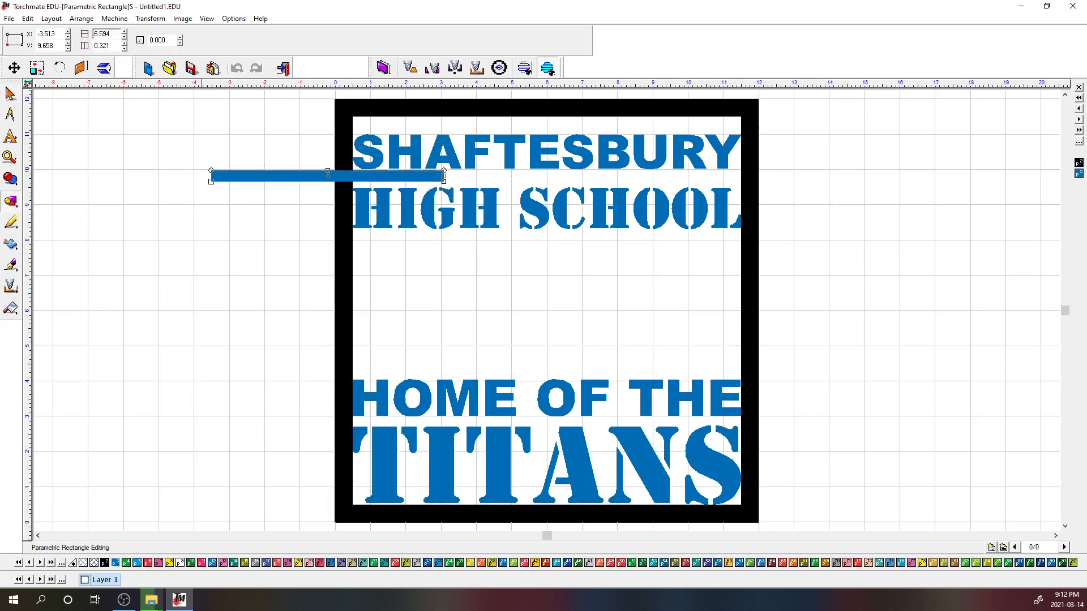
text(12)
key(Tab)
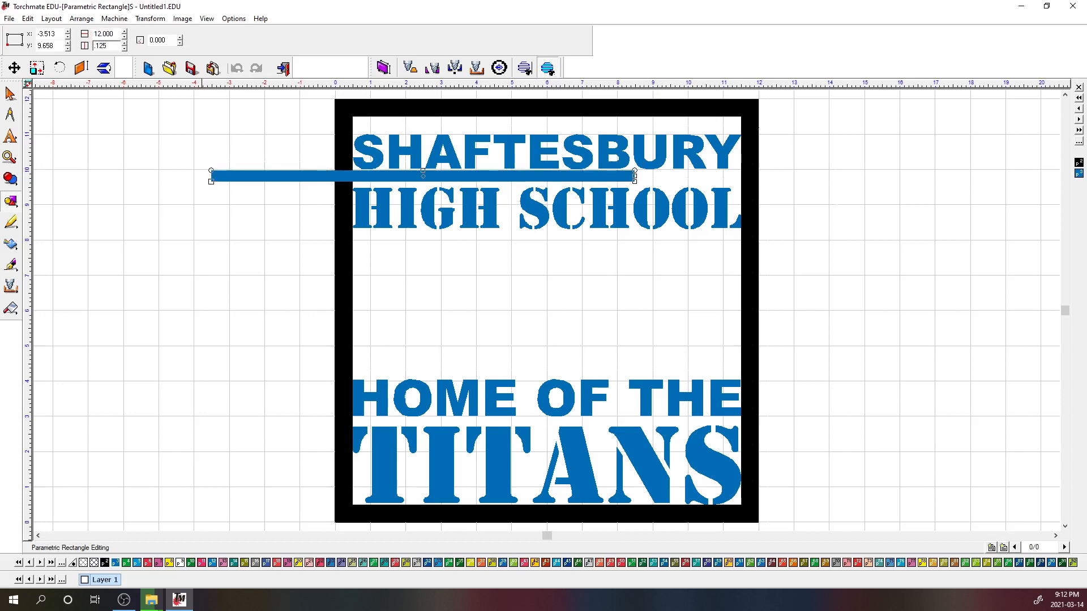
text(125)
key(Return)
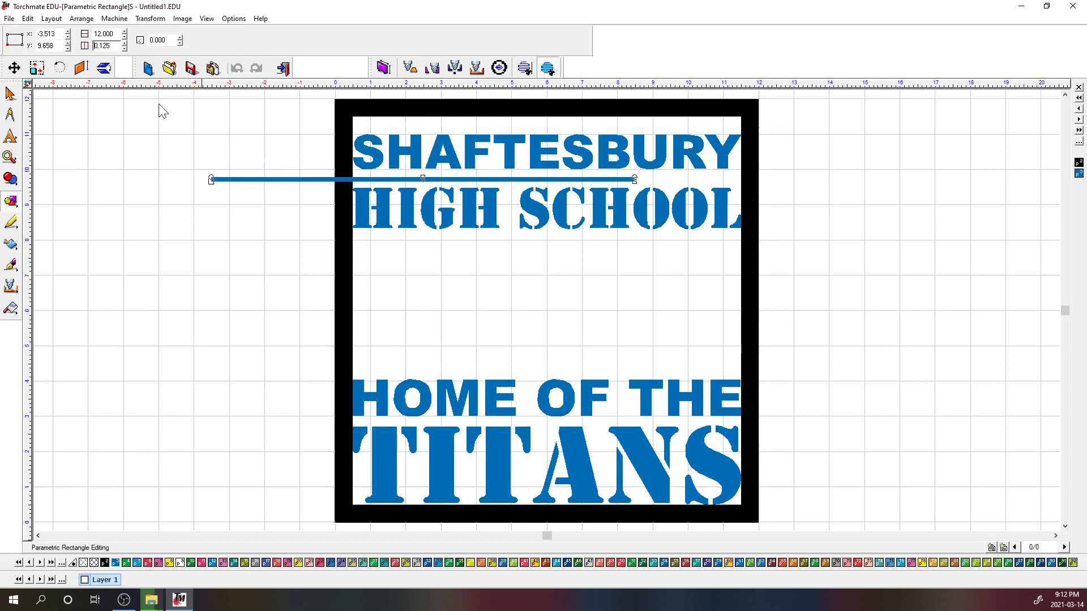
click(10, 95)
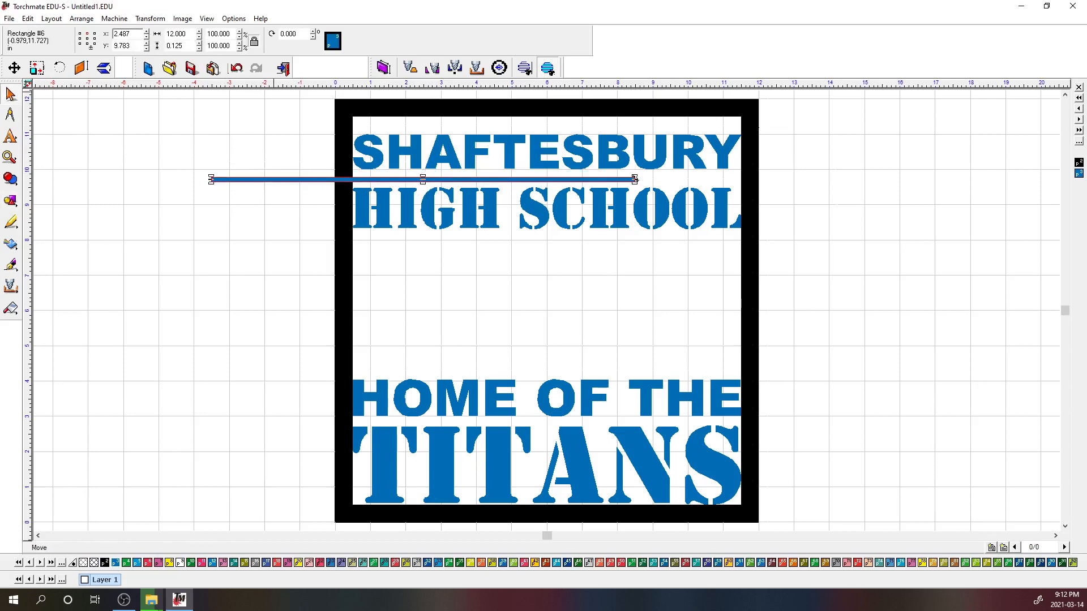
Position the top centre of the thin bar at X 6, Y 10 inches, just below SHAFTESBURY
text(6)
key(Return)
key(Tab)
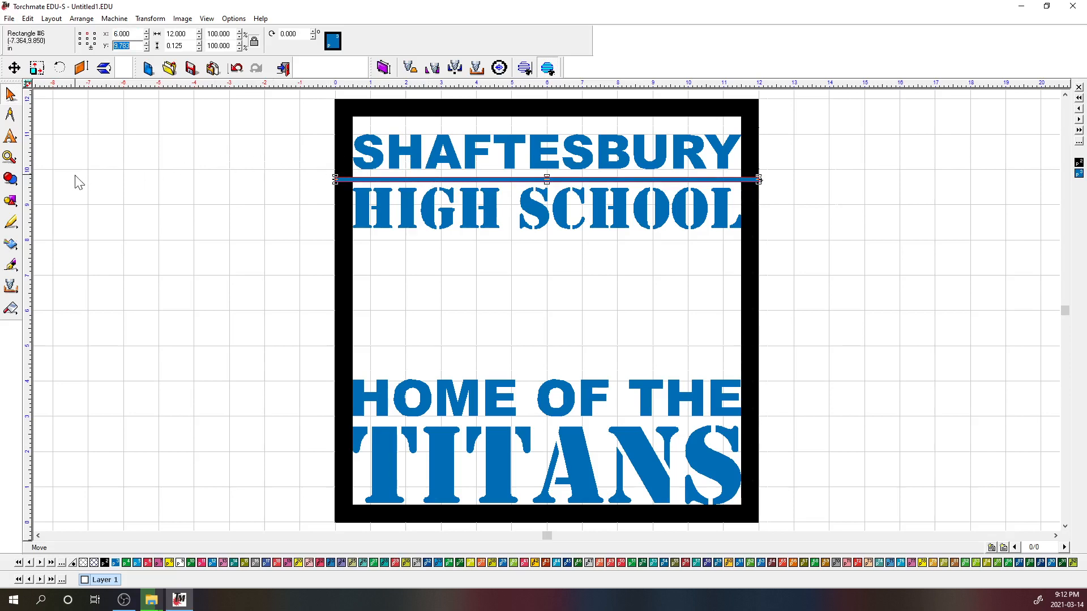
text(10)
key(Return)
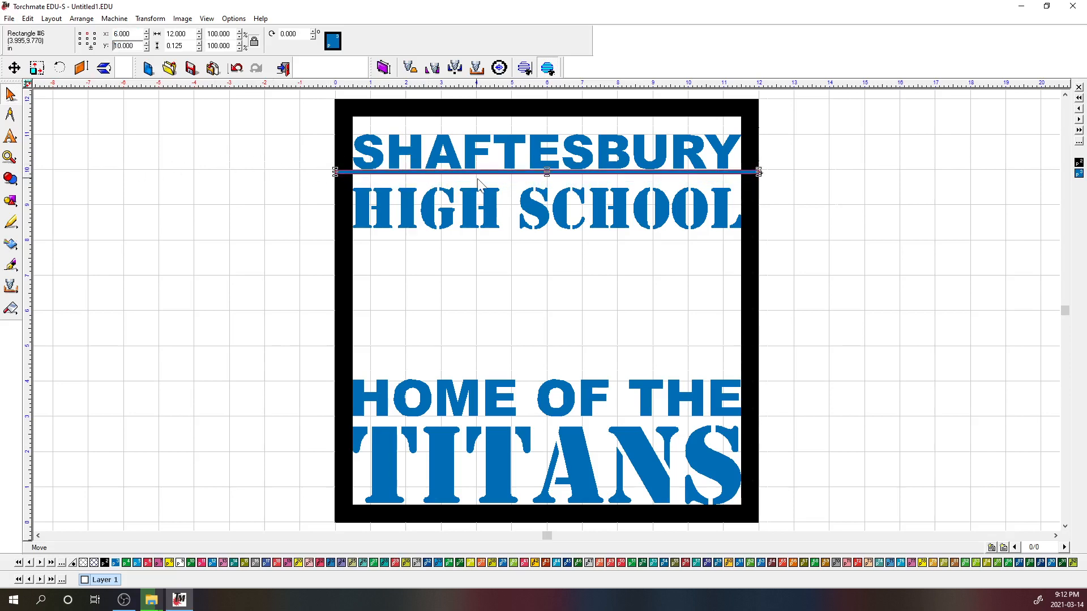
Nudge the bar up to Y 10.036 inches so it overlaps the bottoms of the SHAFTESBURY letters, and deselect it
scroll(469, 176, up, 2)
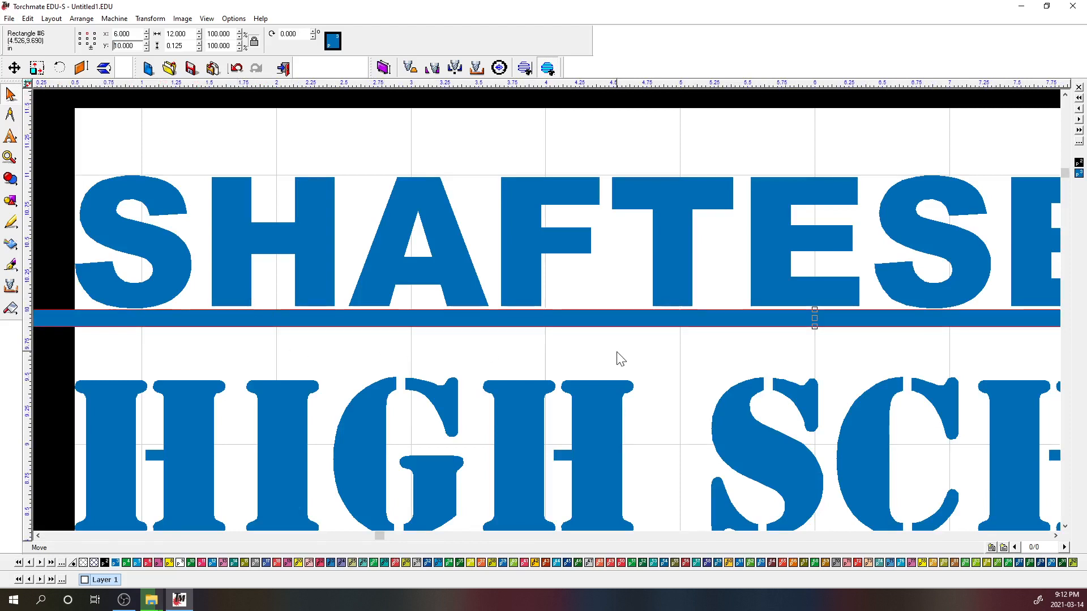
click(639, 317)
key(Up)
key(Up)
key(Up)
key(Up)
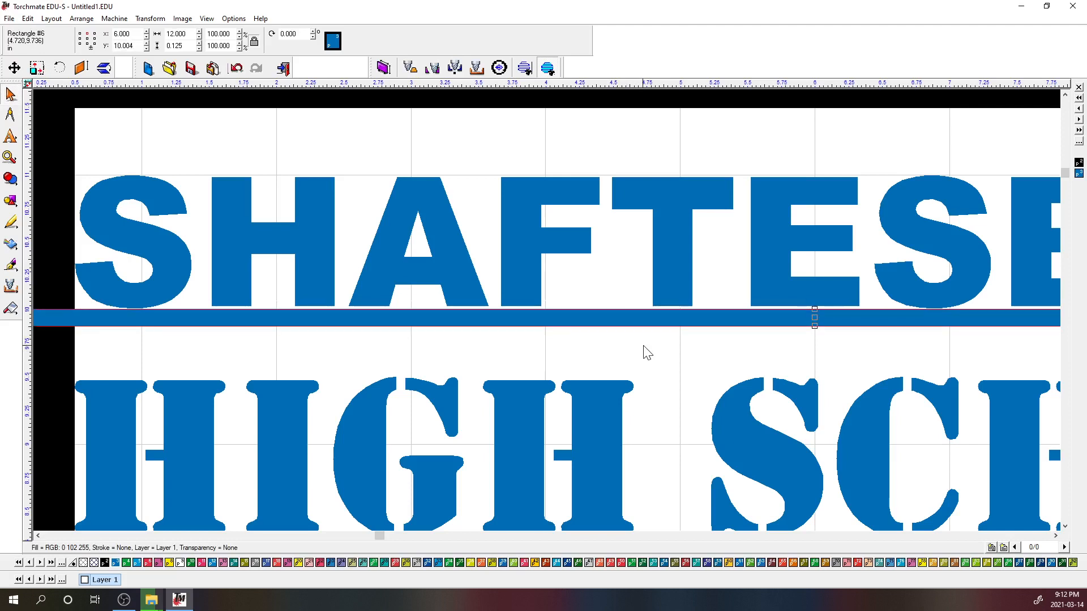
key(Up)
key(Up)
key(Up)
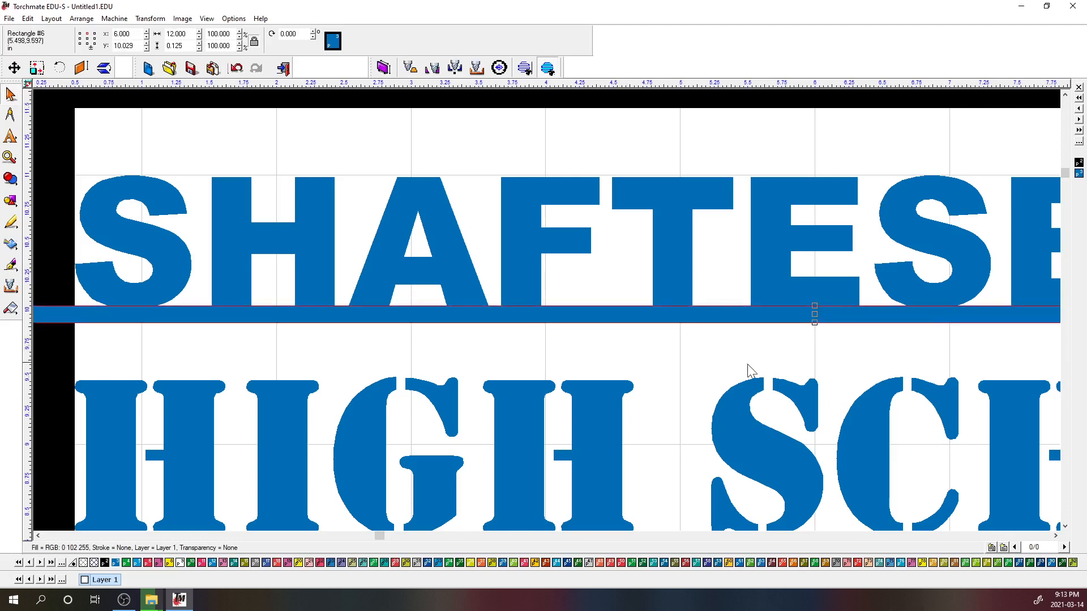
scroll(788, 347, down, 3)
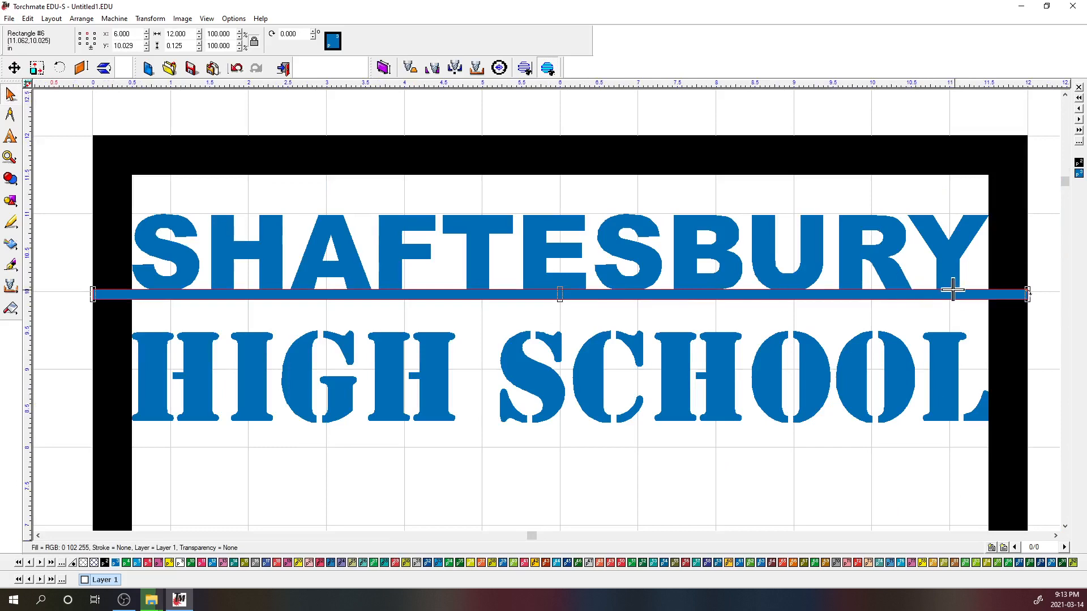
scroll(953, 291, up, 3)
scroll(537, 310, down, 2)
key(Up)
scroll(195, 336, down, 3)
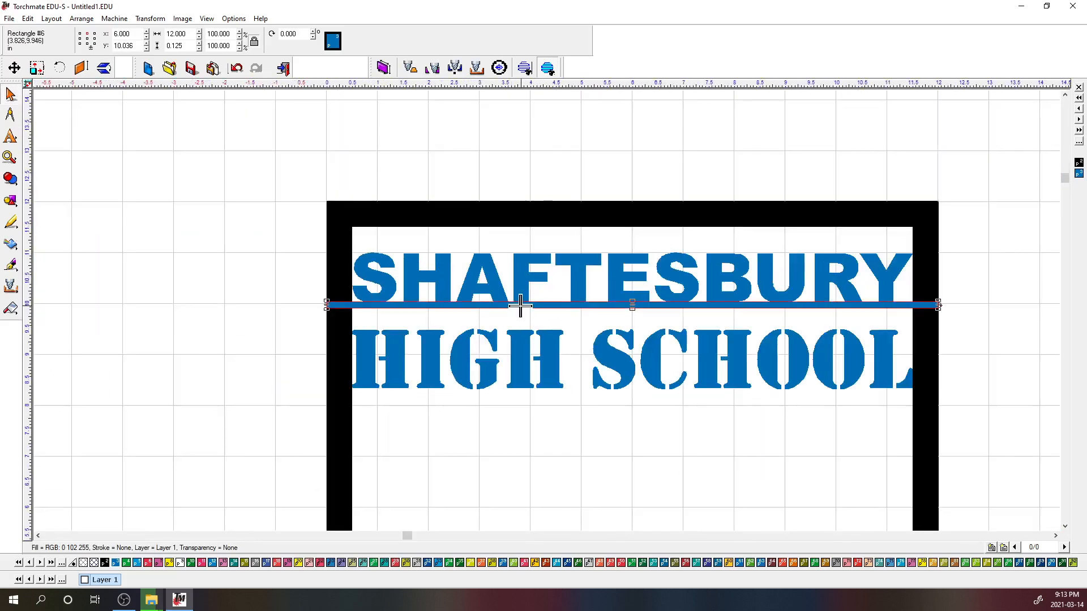
scroll(520, 306, down, 2)
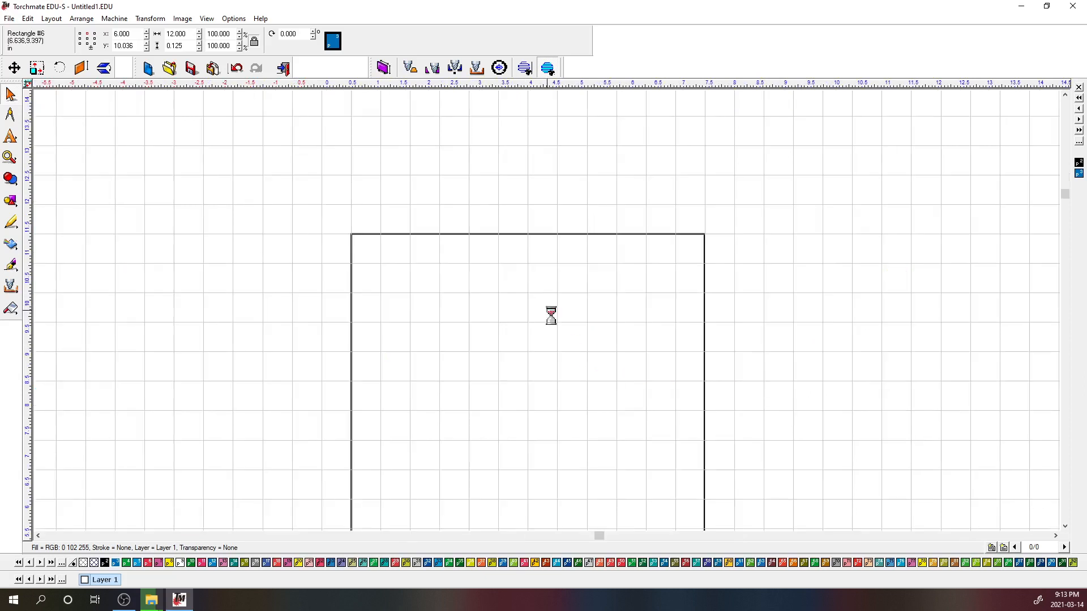
click(448, 395)
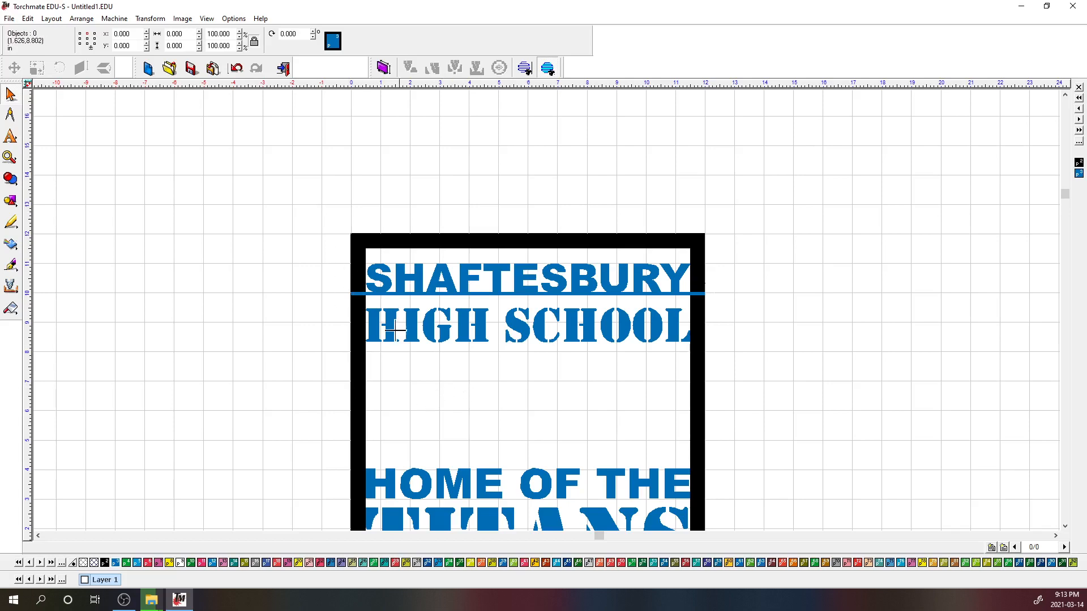
scroll(373, 323, down, 2)
scroll(542, 312, up, 2)
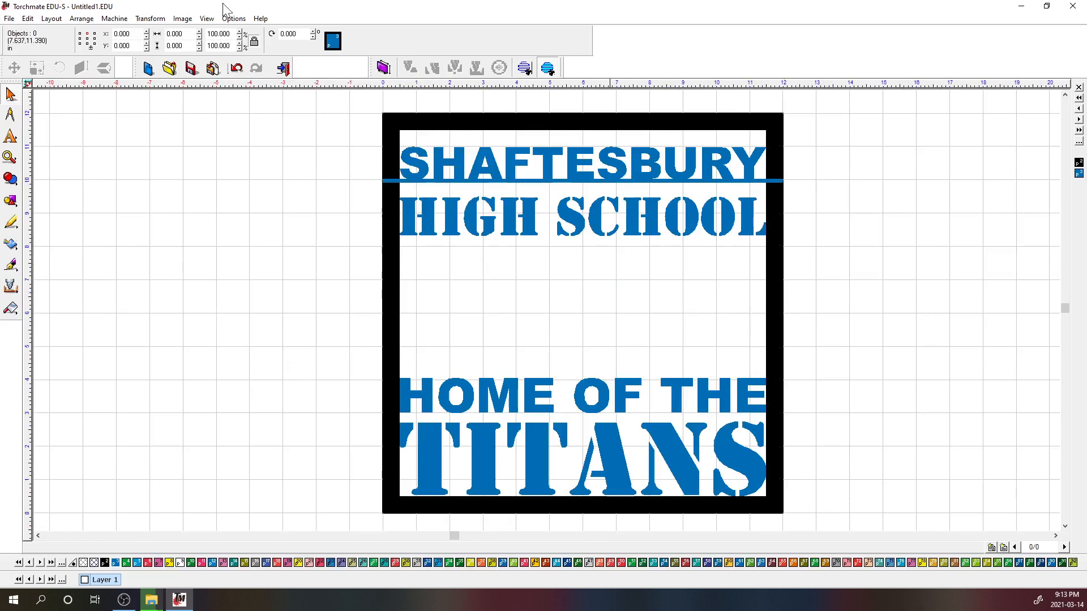
drag(340, 97, 856, 197)
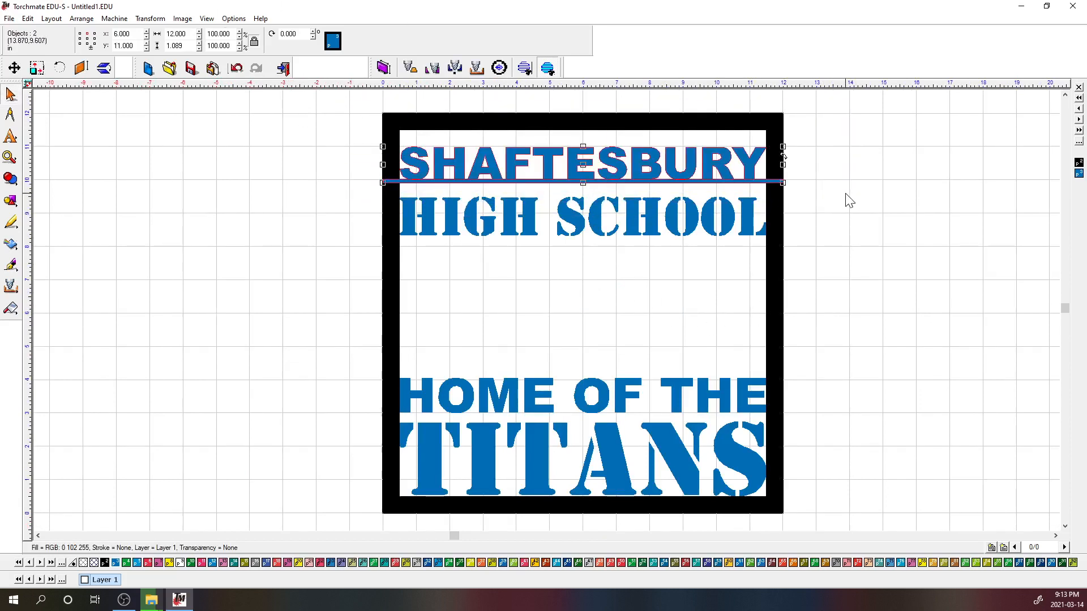
click(887, 218)
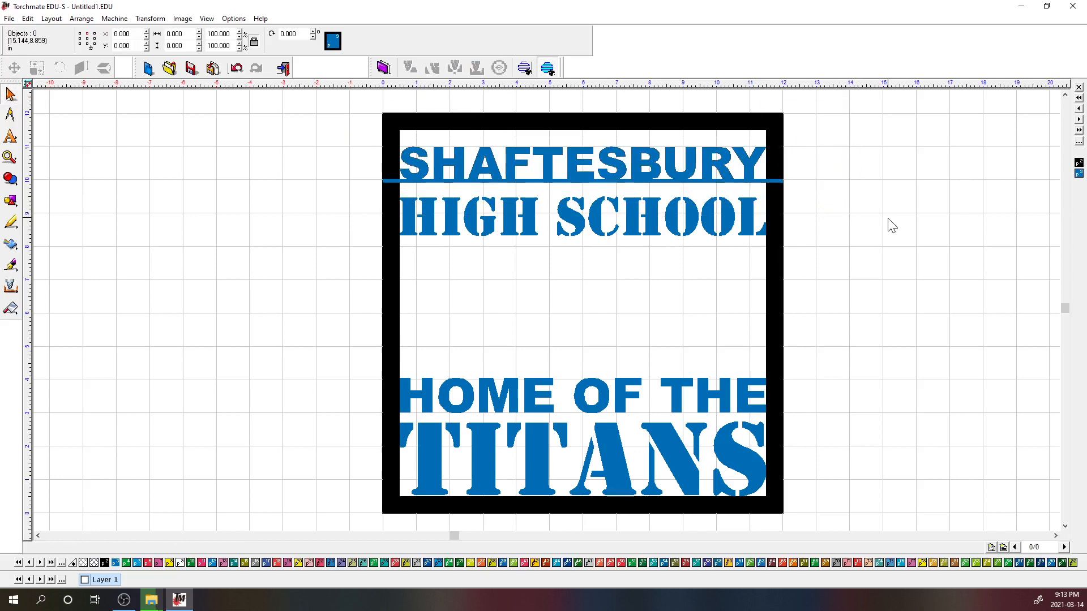
Select the border, SHAFTESBURY and the thin bar together and fill them all with black
click(708, 118)
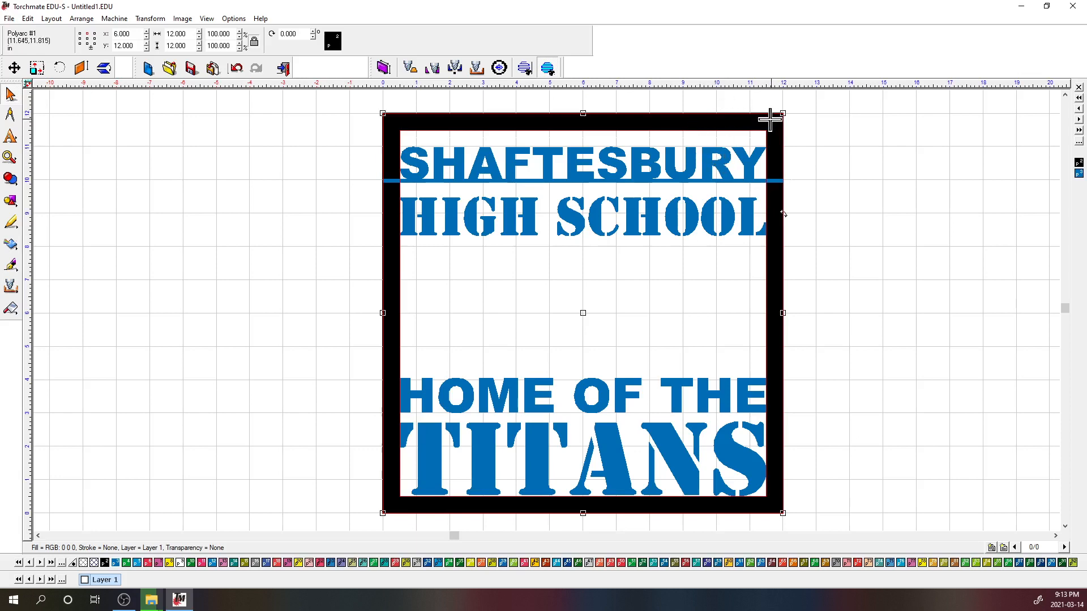
shift+click(666, 165)
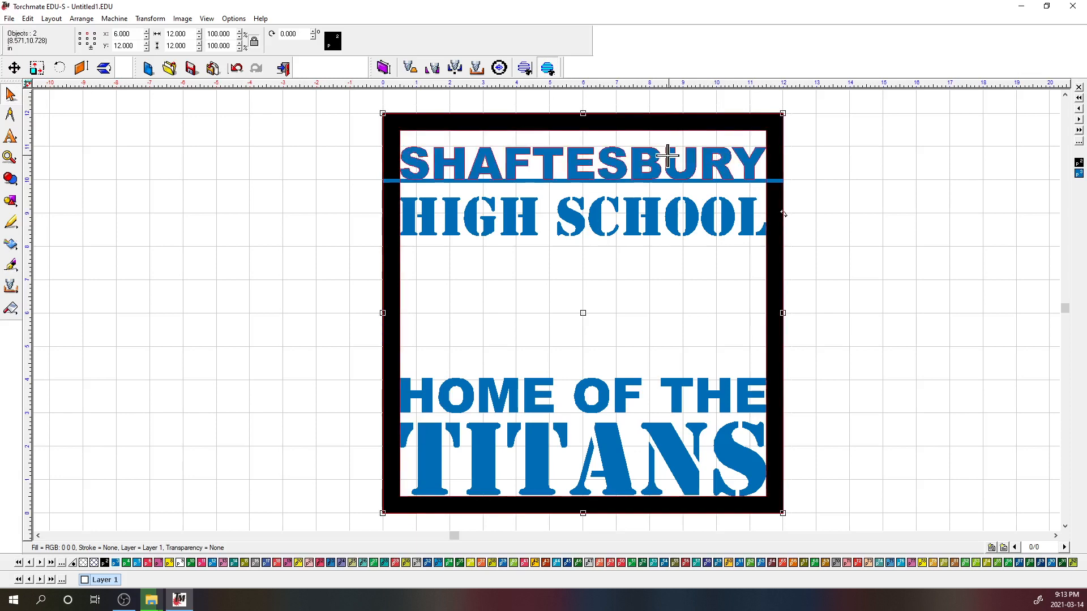
shift+click(695, 181)
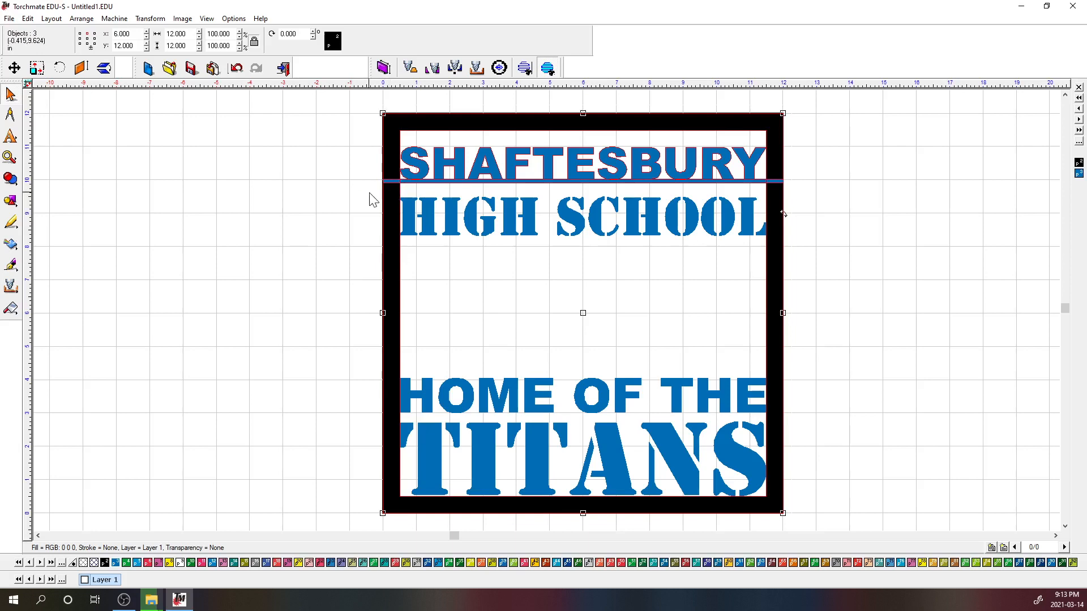
click(104, 563)
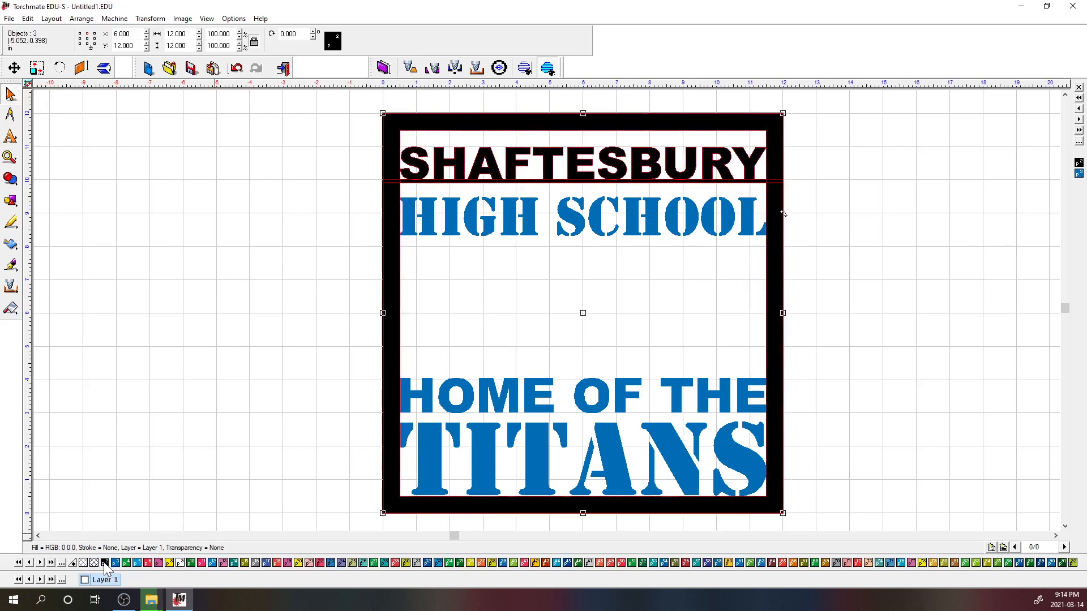
Weld the border, SHAFTESBURY and bar into one shape, test it by moving it aside, and undo the move
click(10, 179)
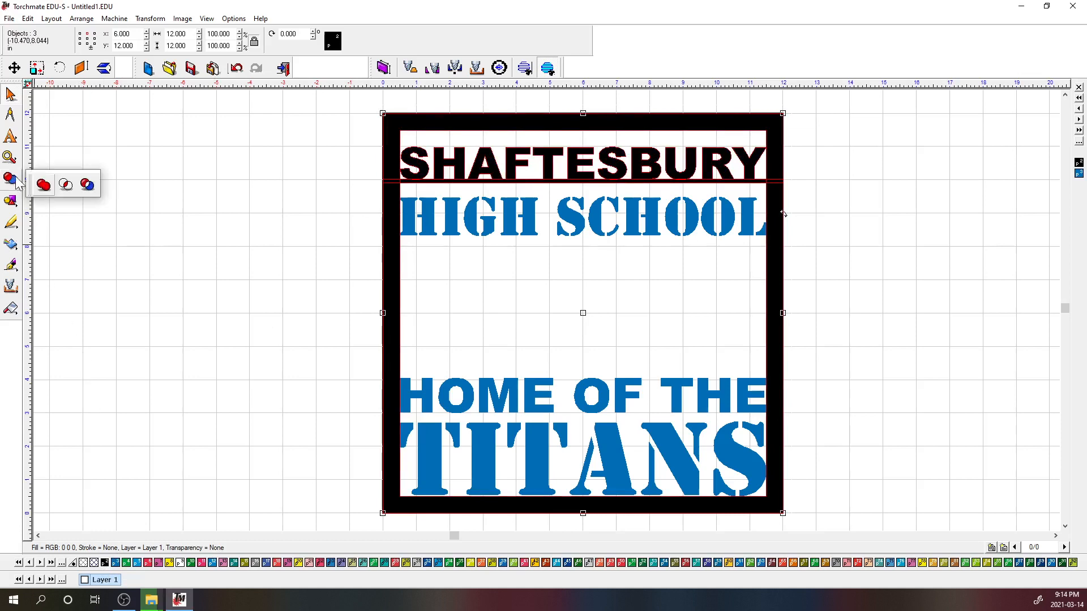
click(44, 185)
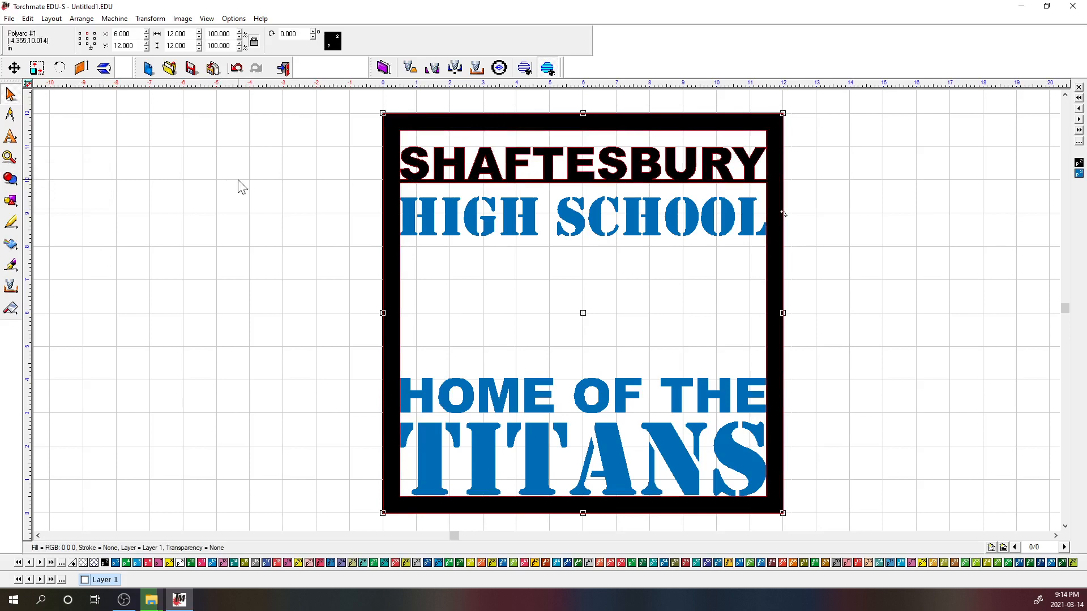
drag(421, 267, 579, 262)
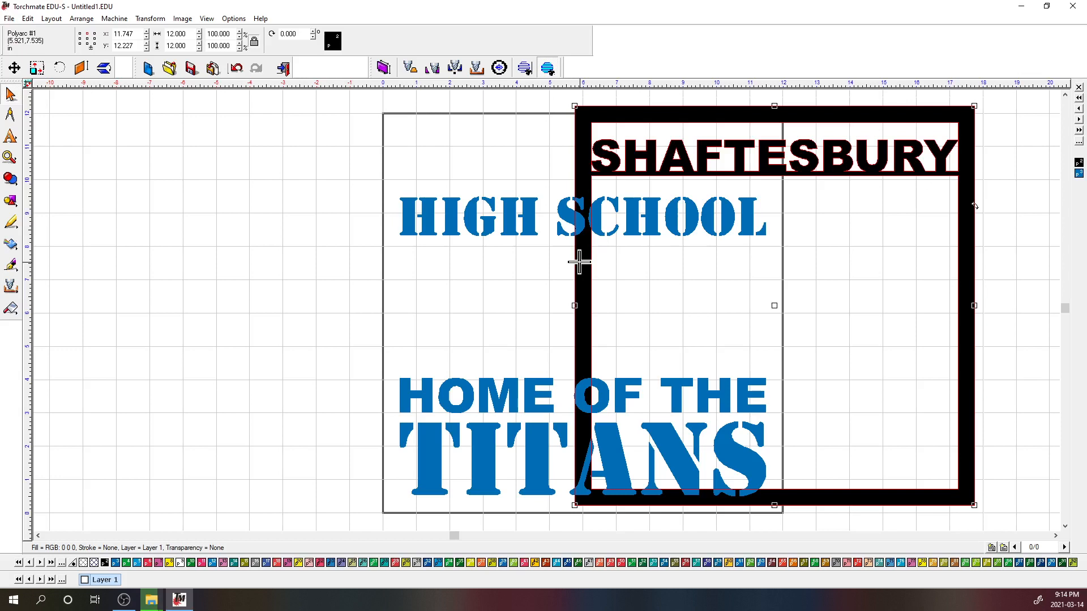
key(ctrl+z)
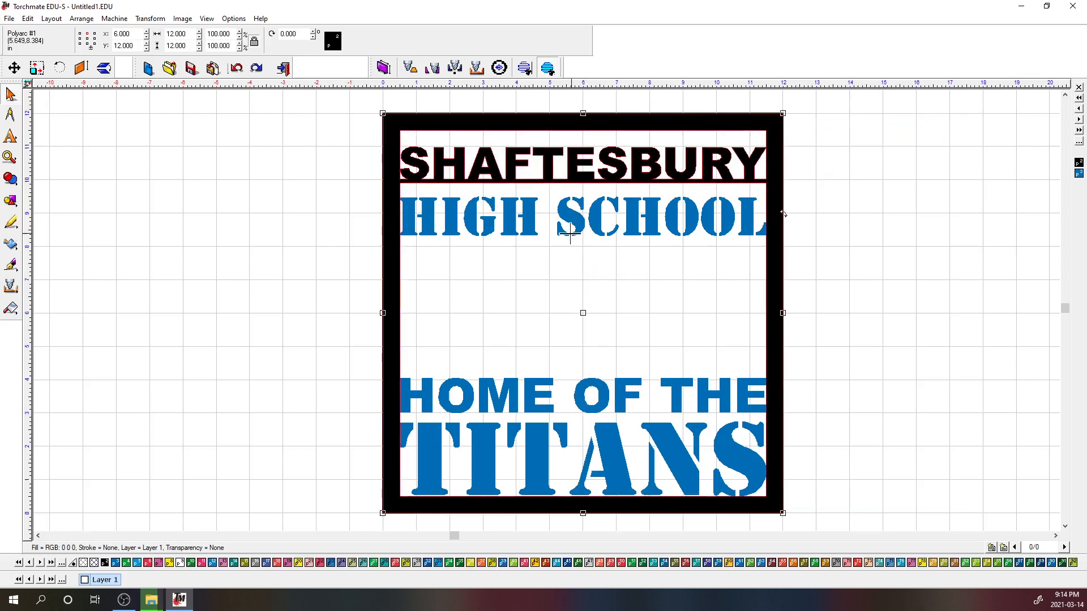
Draw a second rectangular bar below HIGH SCHOOL, 12 inches wide and 0.125 inch high
click(10, 201)
click(87, 207)
drag(334, 250, 541, 313)
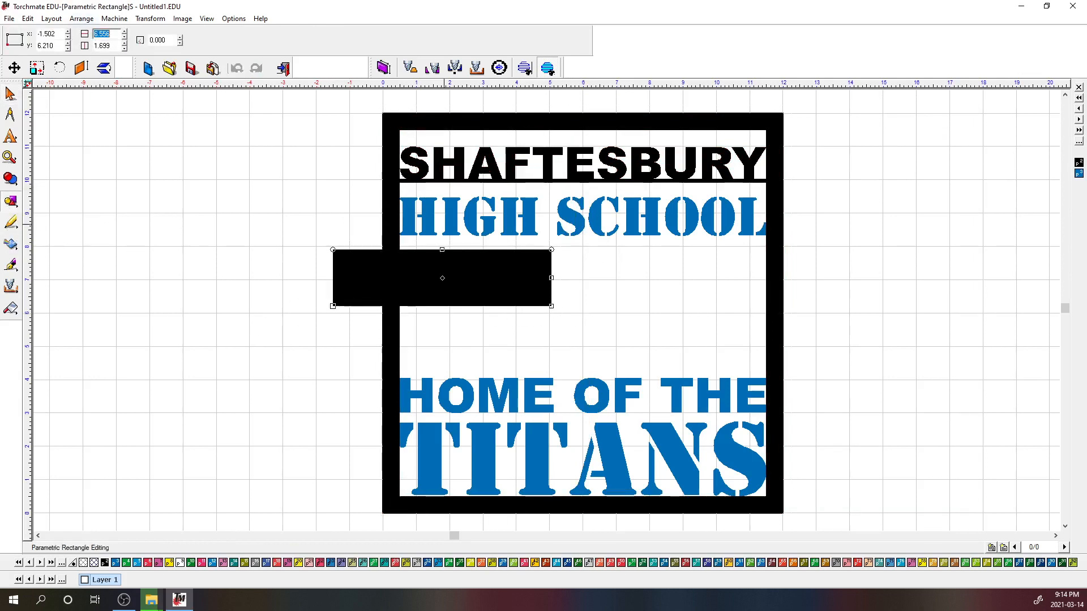
key(Tab)
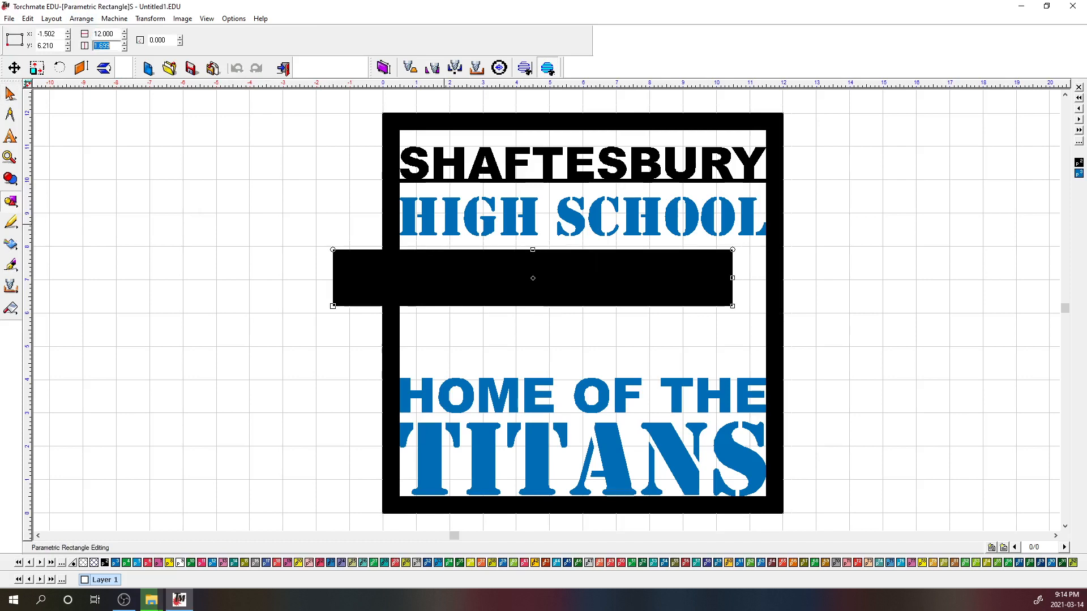
text(0.125)
key(Return)
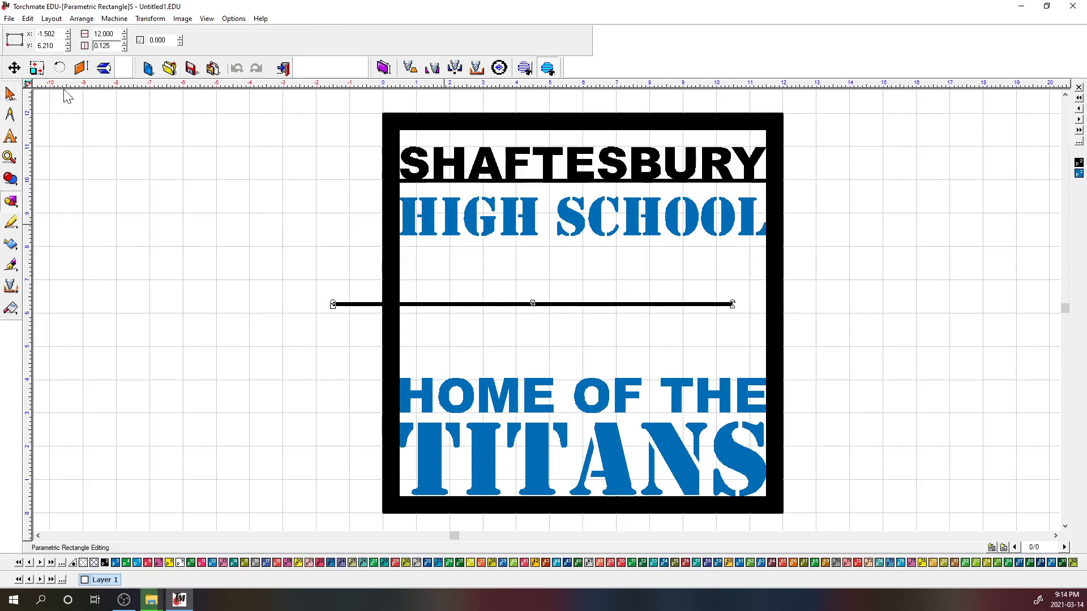
click(10, 94)
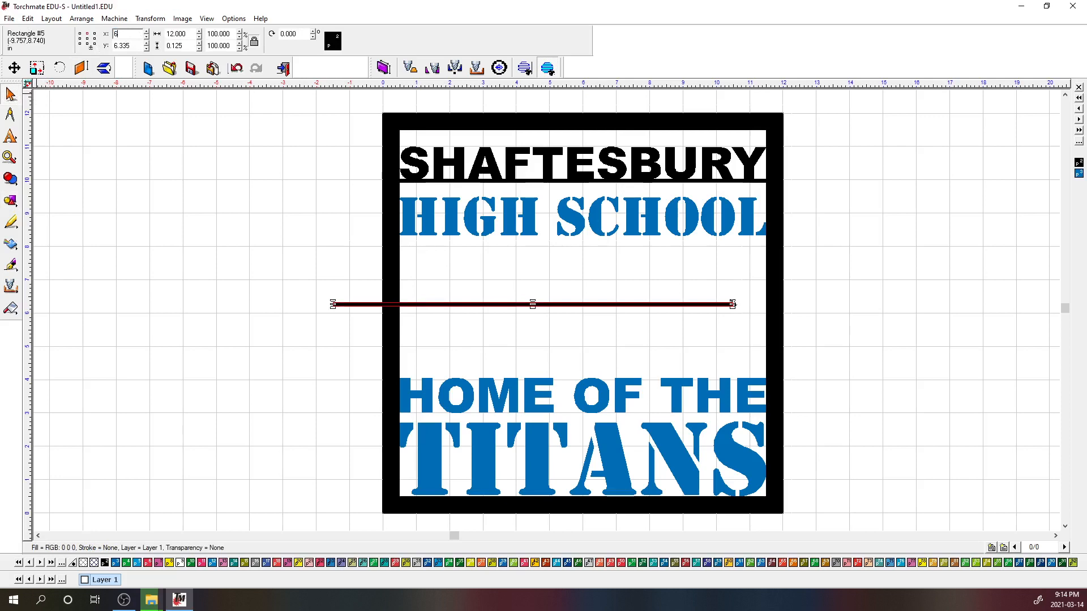
Position the top centre of the second bar at X 6, Y 8.5 inches, across the lower part of HIGH SCHOOL
text(6)
key(Return)
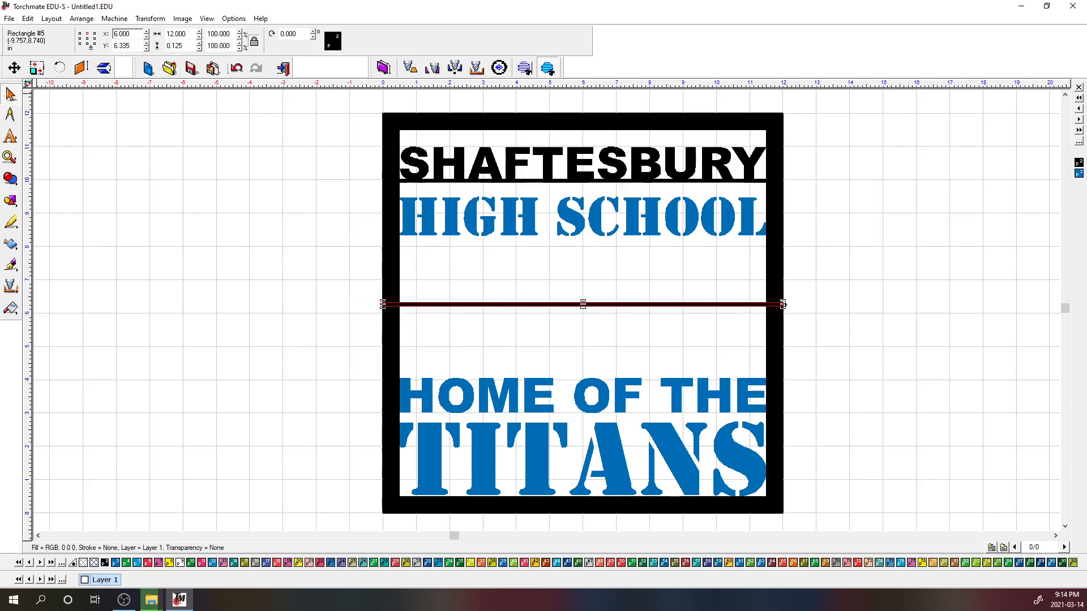
key(Tab)
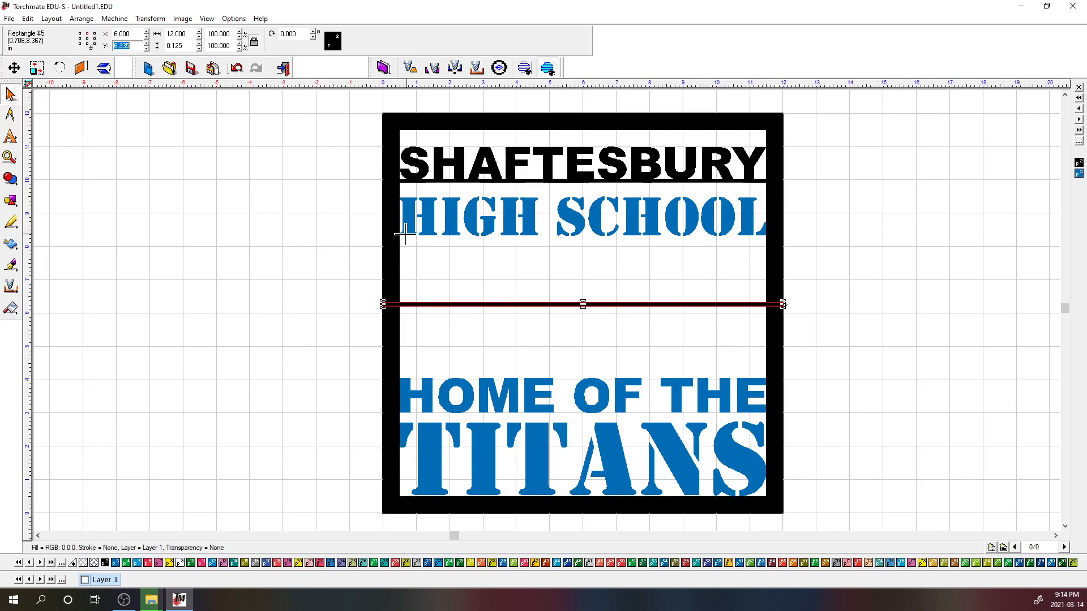
text(8.5)
key(Return)
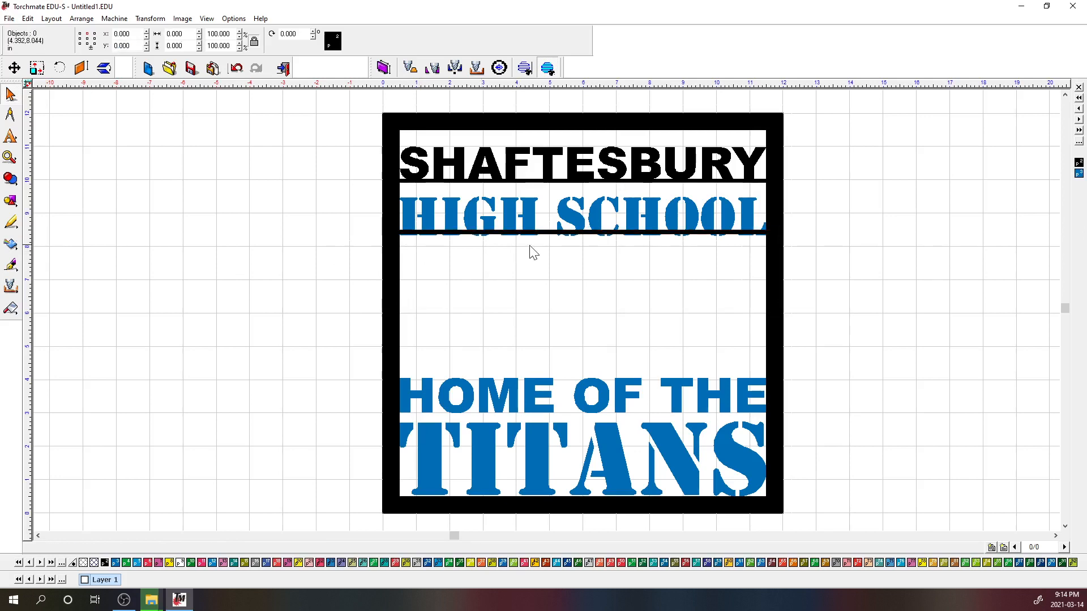
Nudge the second bar down to Y 8.379 inches so it just overlaps the bottoms of the HIGH SCHOOL letters
key(Down)
key(Down)
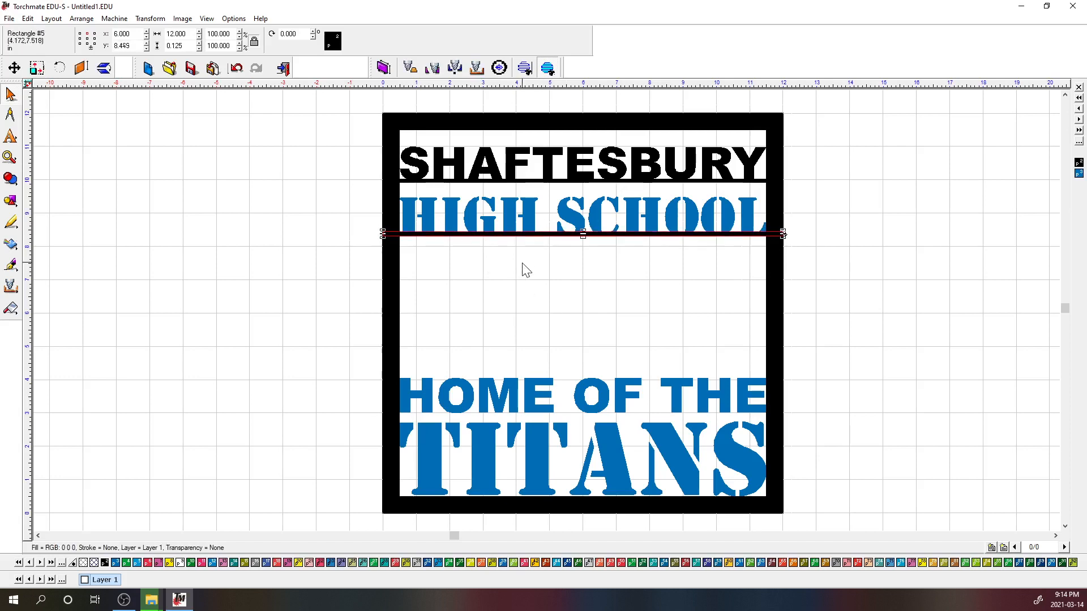
scroll(563, 234, up, 1)
key(Down)
key(Down)
key(Down)
key(Down)
key(Down)
key(Down)
key(Down)
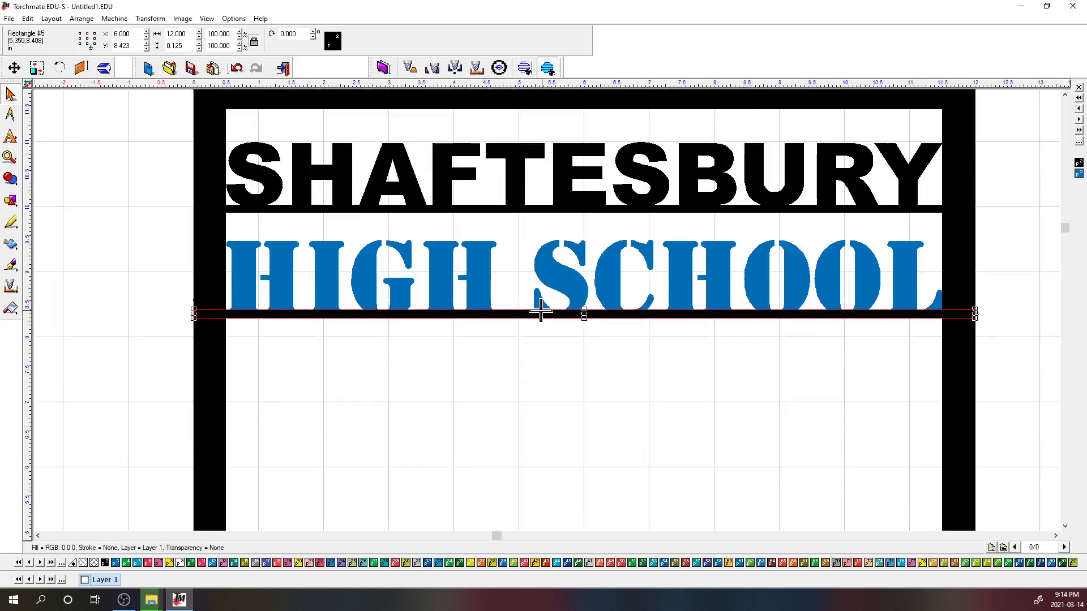
key(Down)
key(Down)
key(Down)
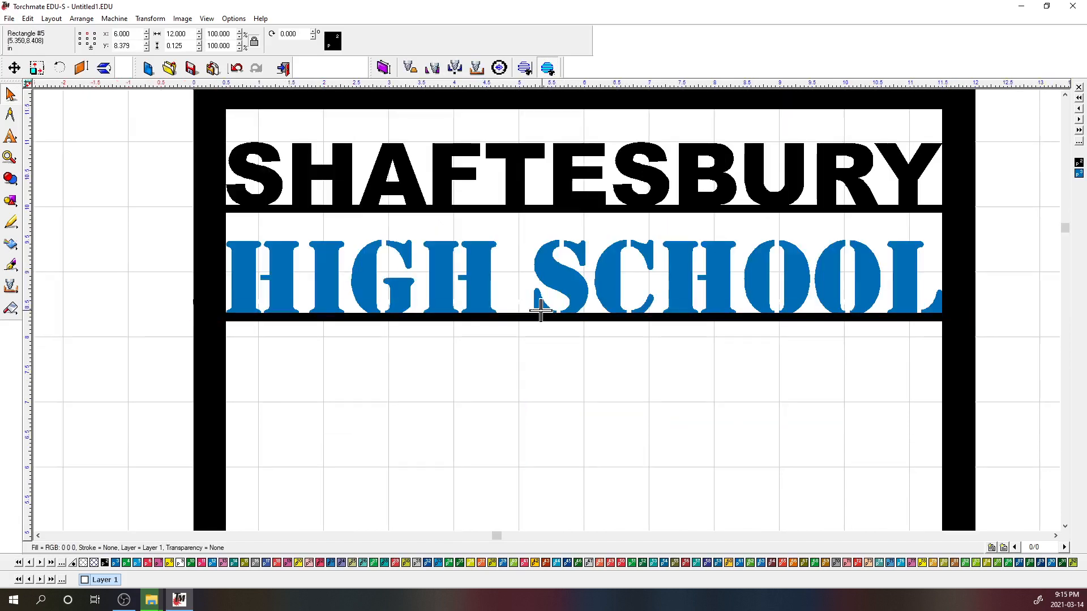
Fine-tune the second bar's height in small nudges until it just overlaps the bottoms of the HIGH SCHOOL letters
key(Down)
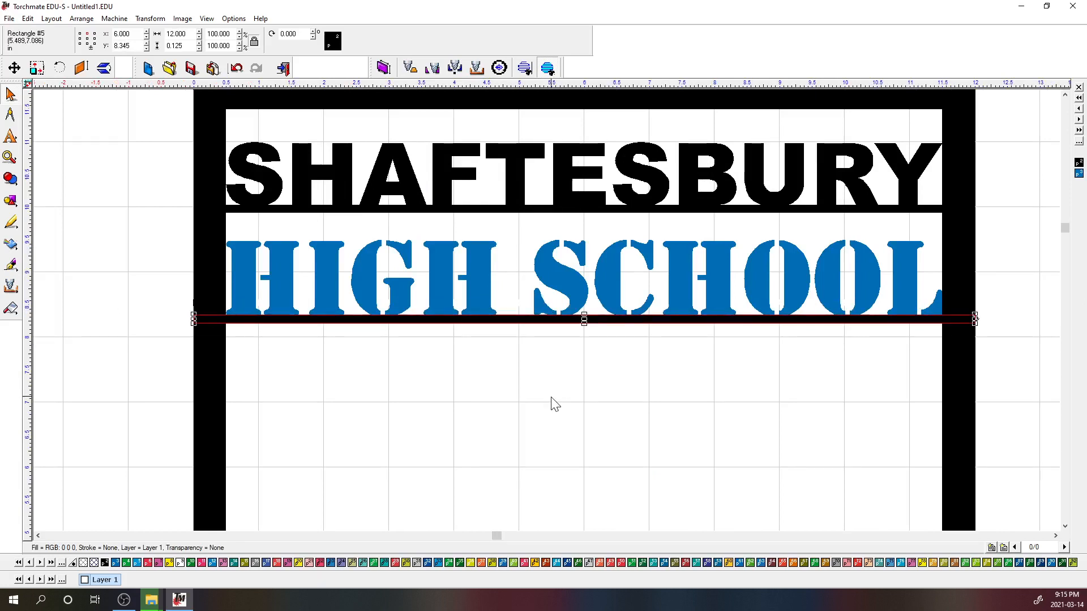
key(Down)
key(Down)
key(Up)
key(Up)
key(Up)
key(Up)
click(545, 371)
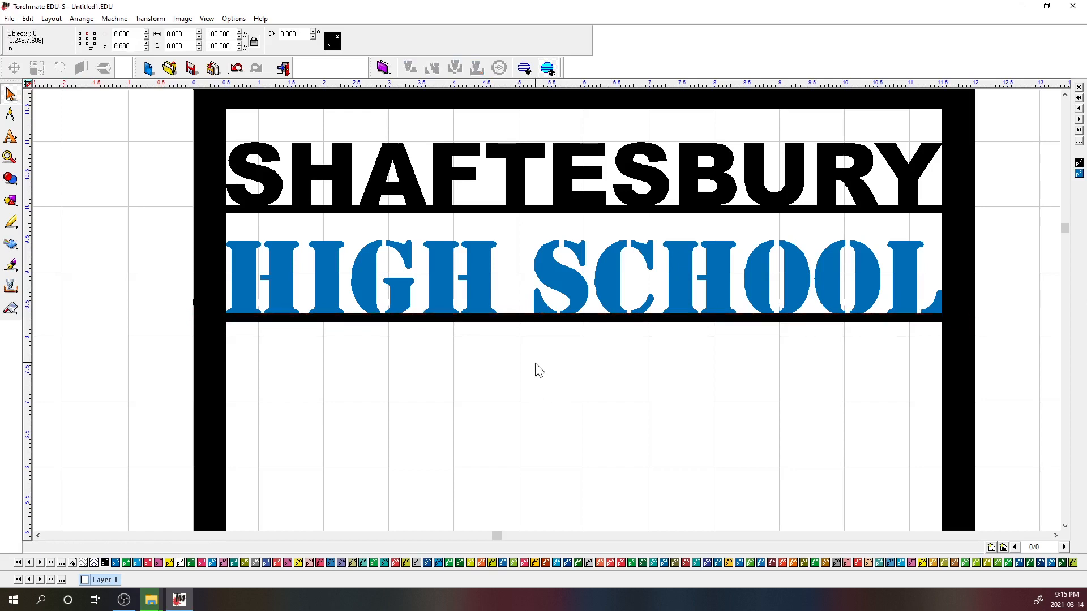
Select the HIGH SCHOOL text, the second bar and the border shape together
scroll(425, 352, down, 2)
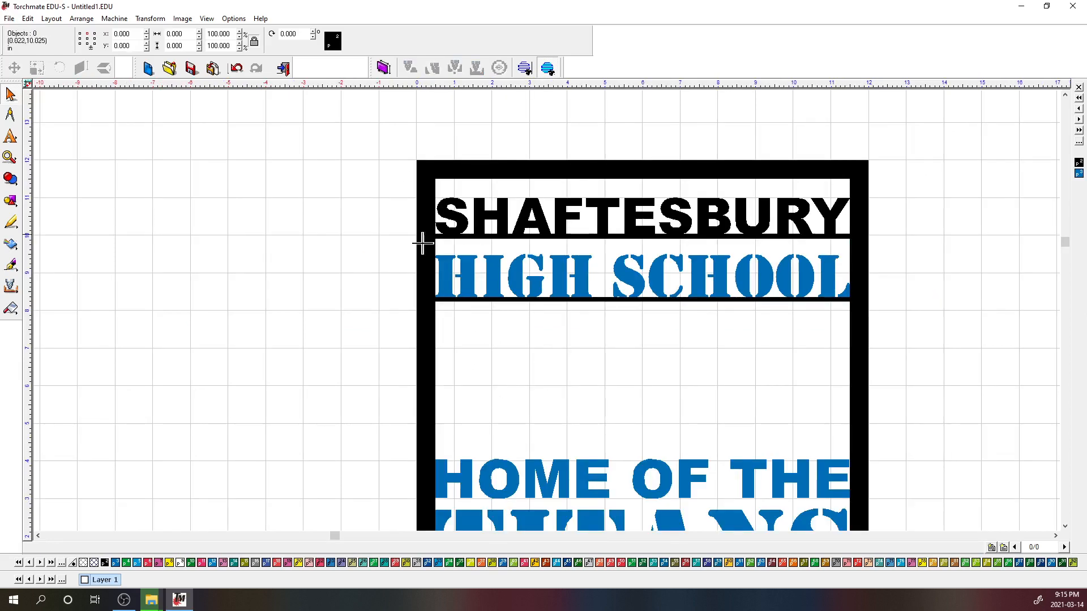
click(453, 276)
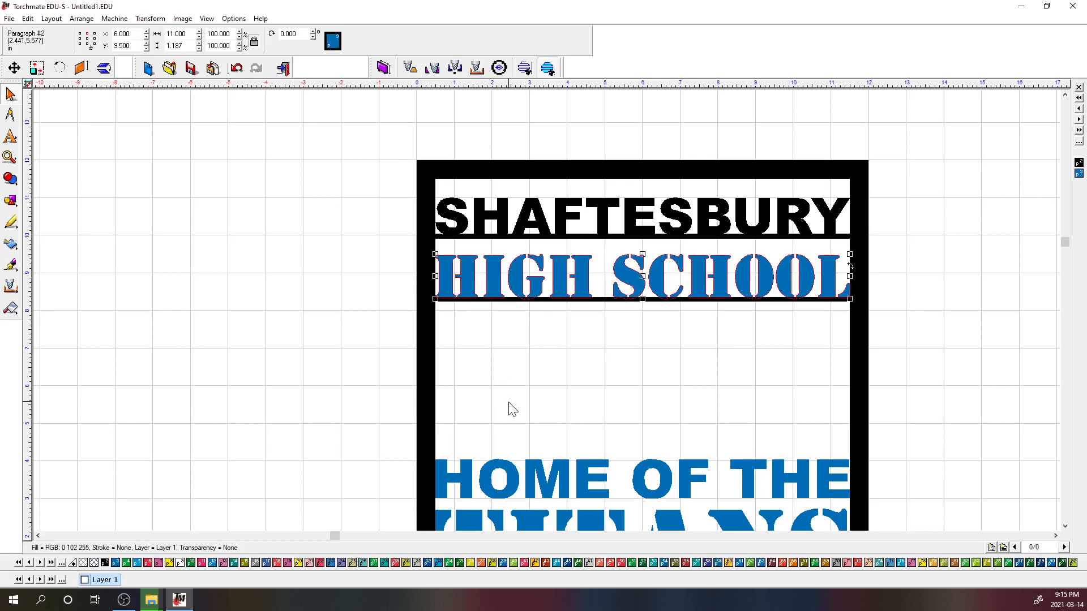
shift+click(602, 299)
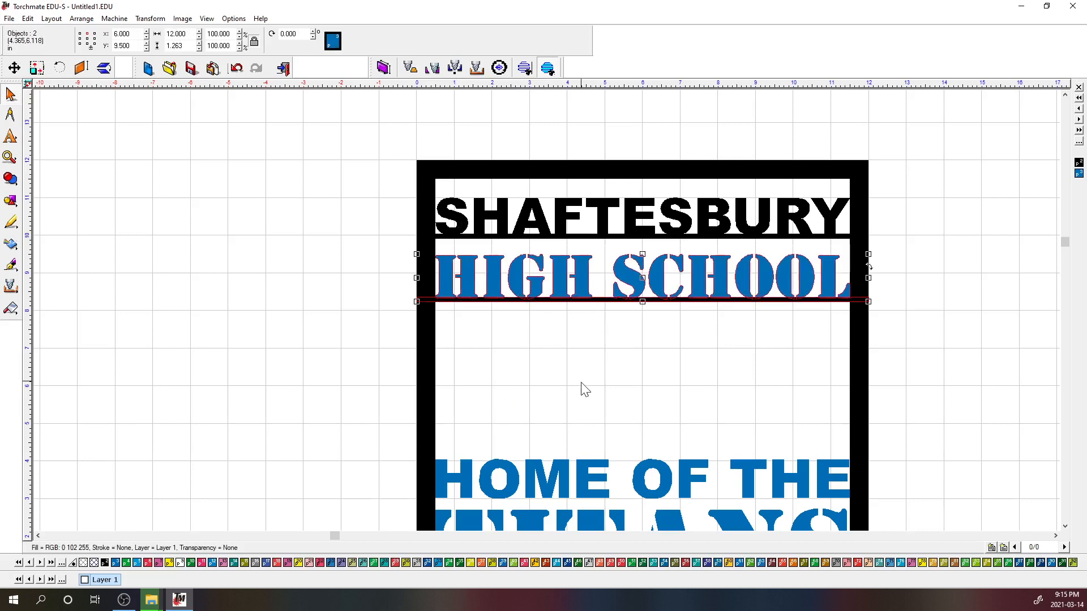
shift+click(424, 184)
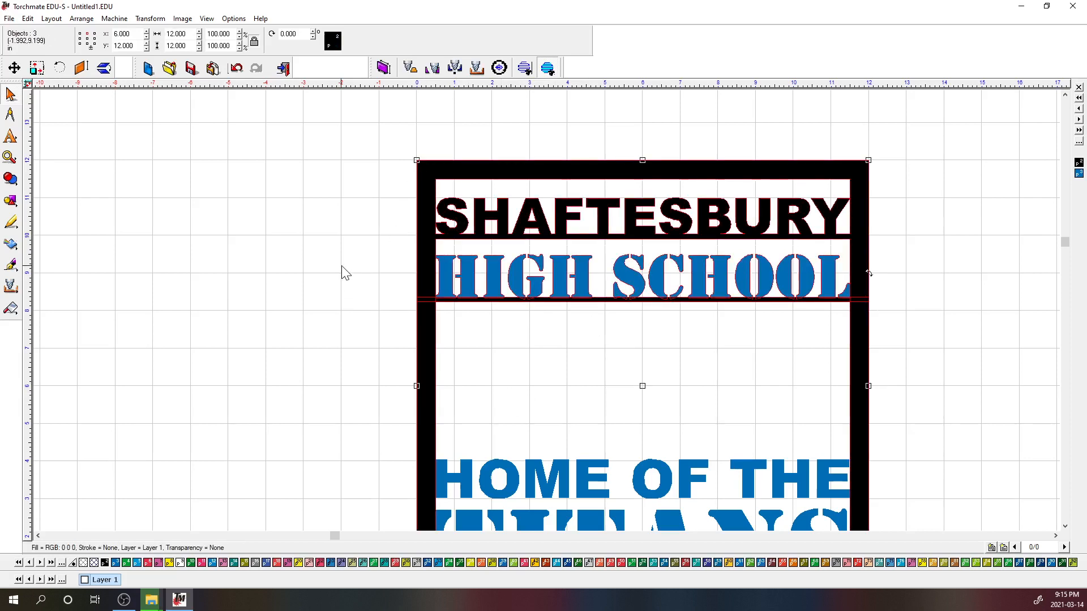
Try welding the selected HIGH SCHOOL text, bar and border into one shape, and undo the weld
click(11, 180)
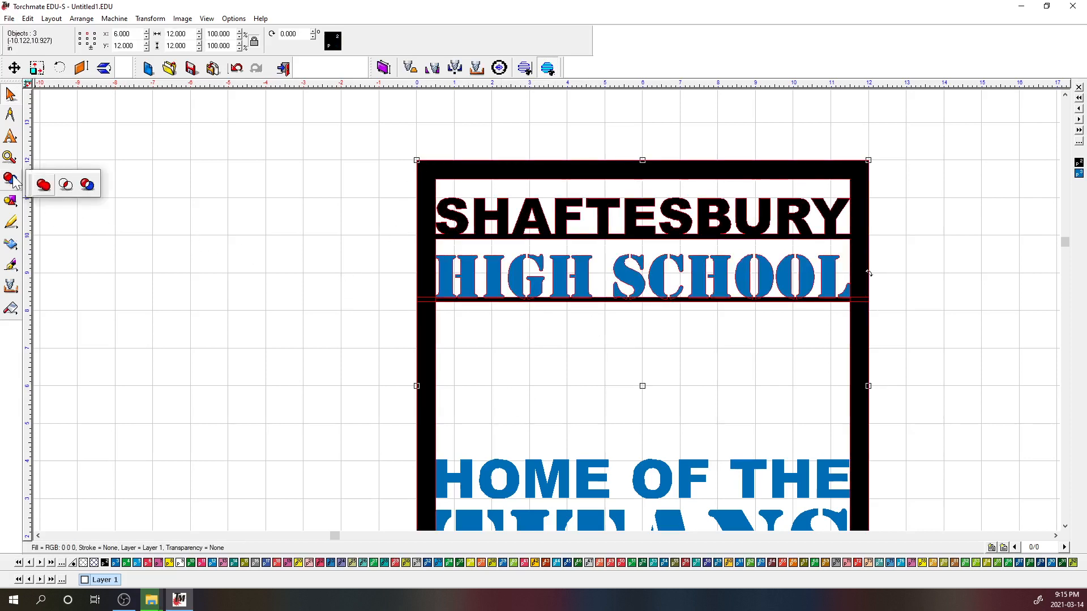
click(44, 186)
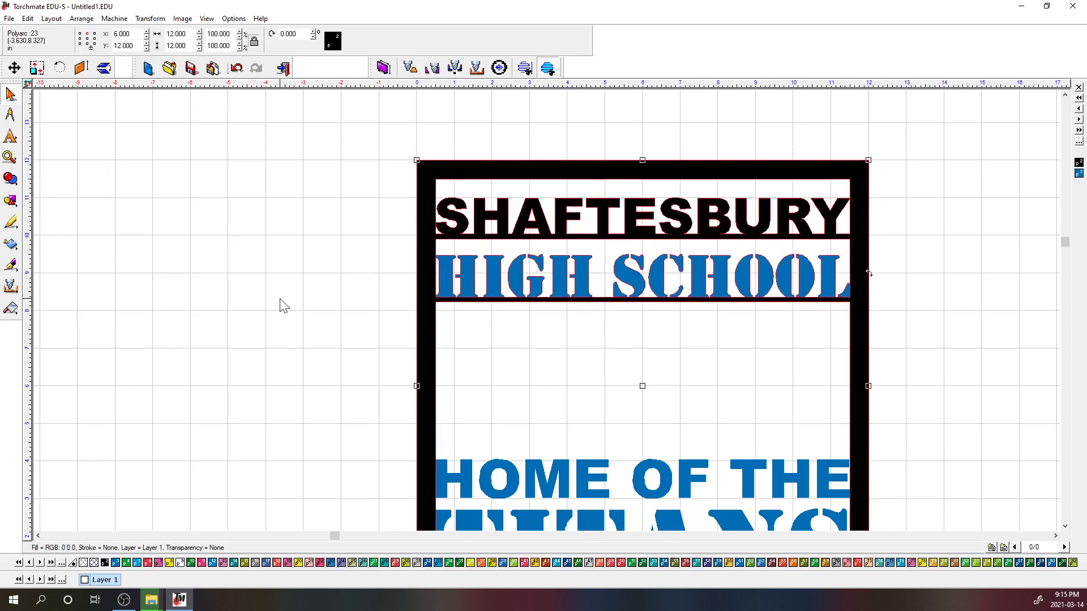
click(28, 19)
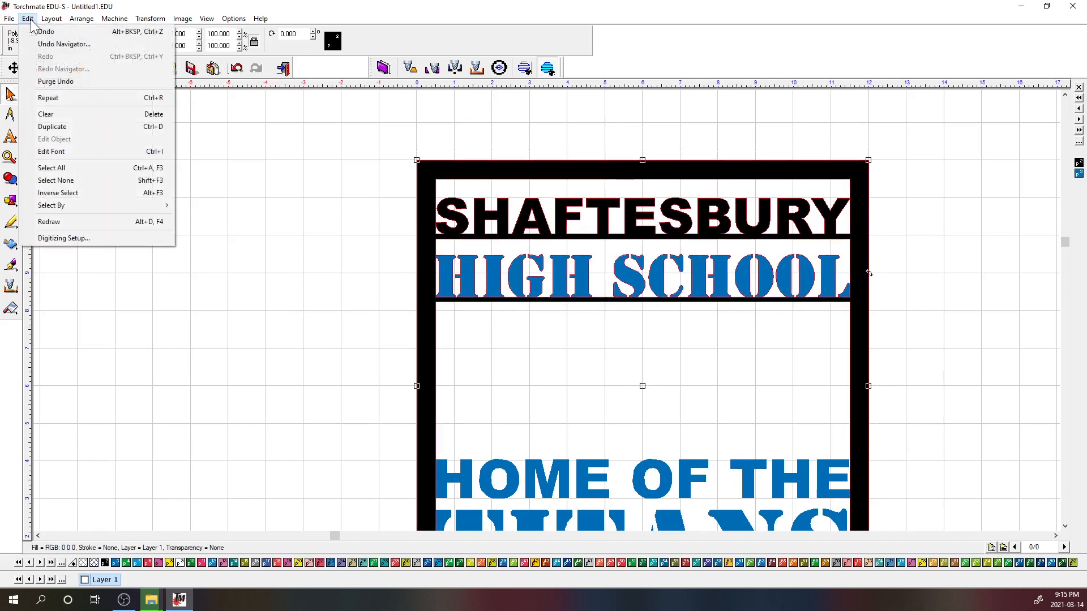
click(42, 27)
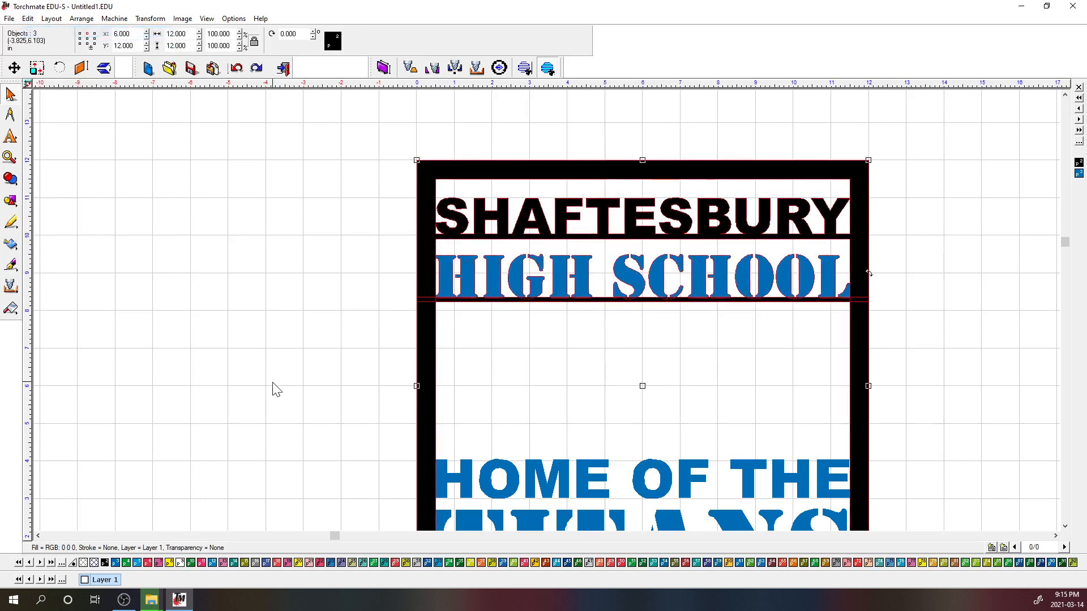
Fill the selected objects black and weld HIGH SCHOOL, the second bar and the border into one shape
click(104, 563)
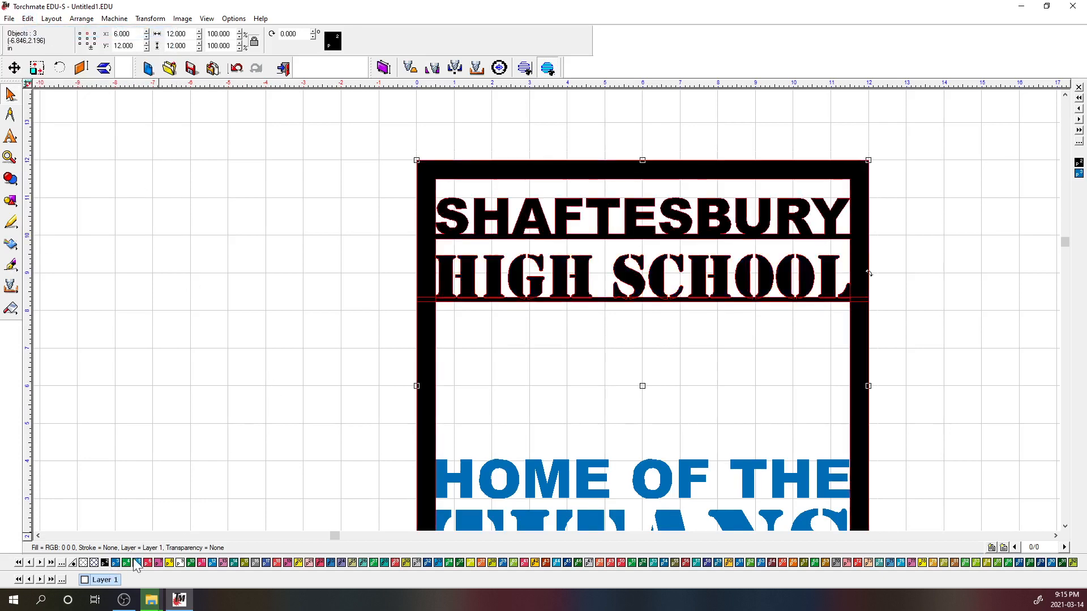
click(13, 180)
click(44, 188)
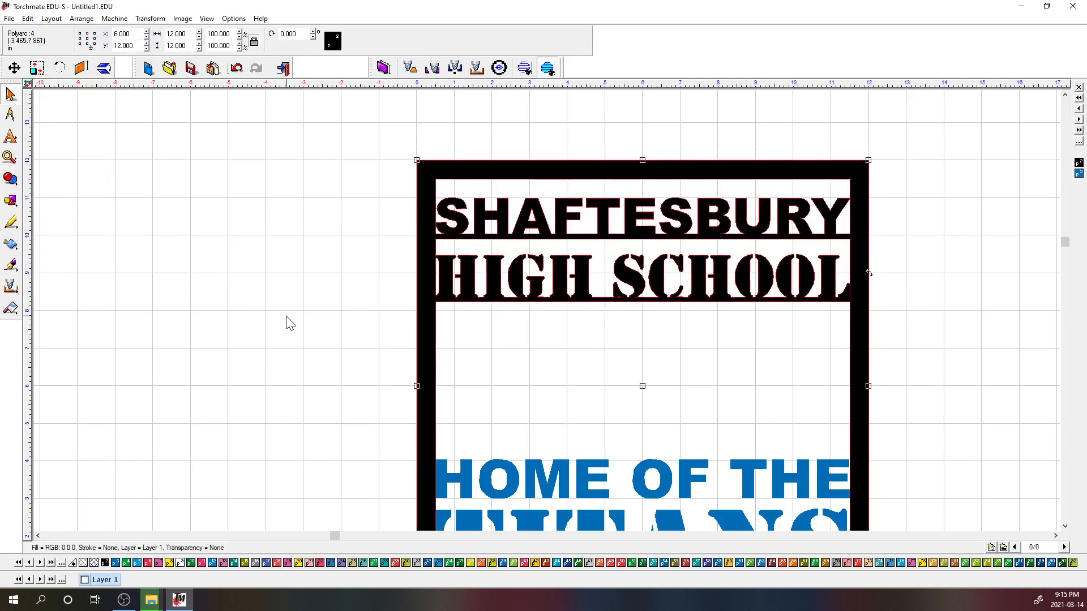
click(316, 306)
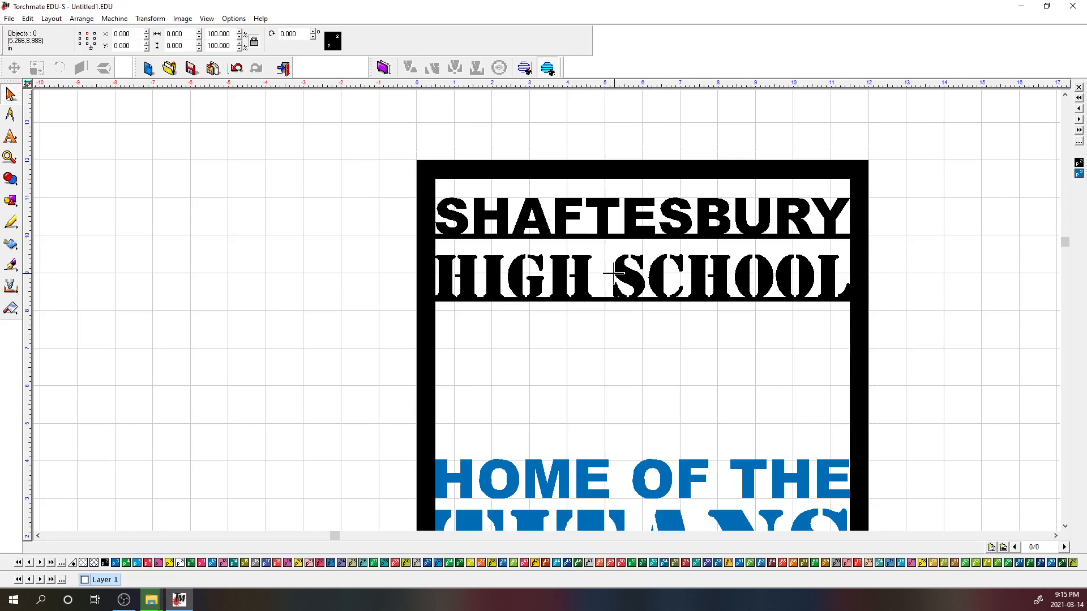
Add the text SHAFTESBURY in the Stencil font, 1 inch high, in the space below HIGH SCHOOL
click(8, 139)
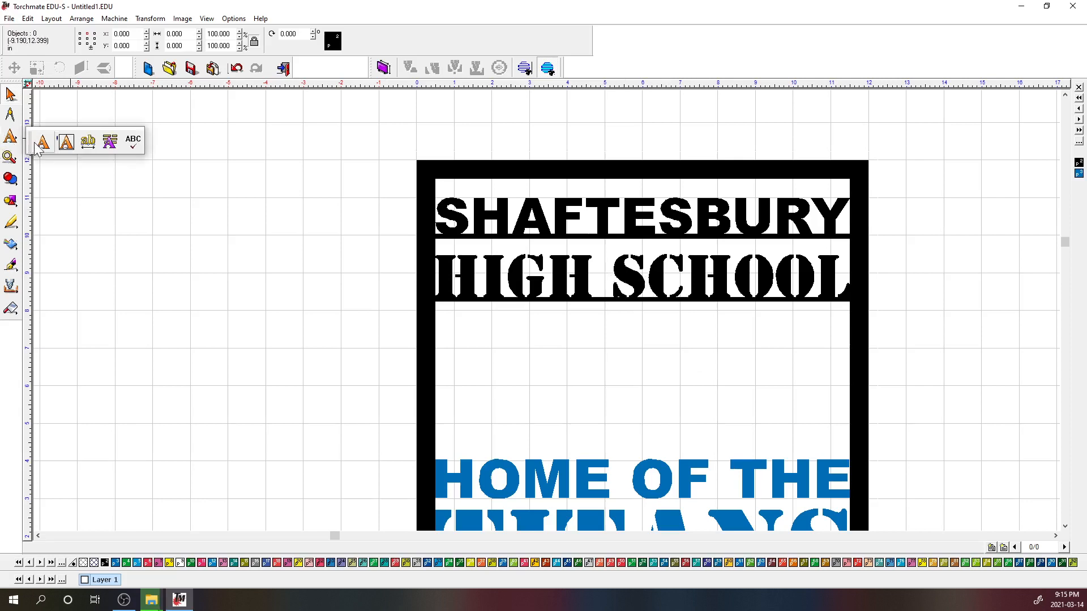
click(43, 142)
click(458, 345)
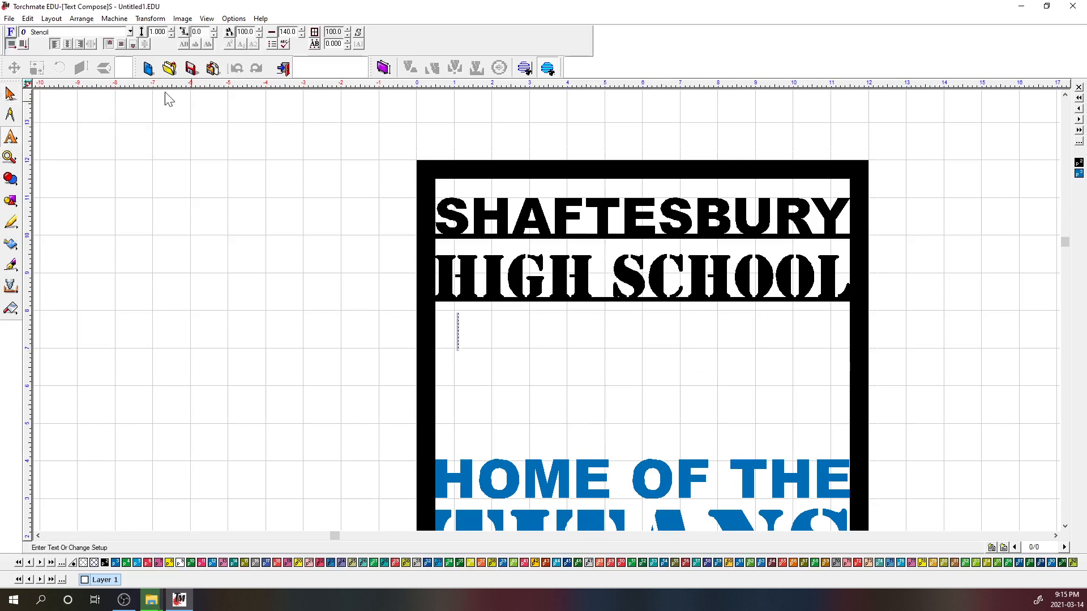
text(SHAFTESBURY)
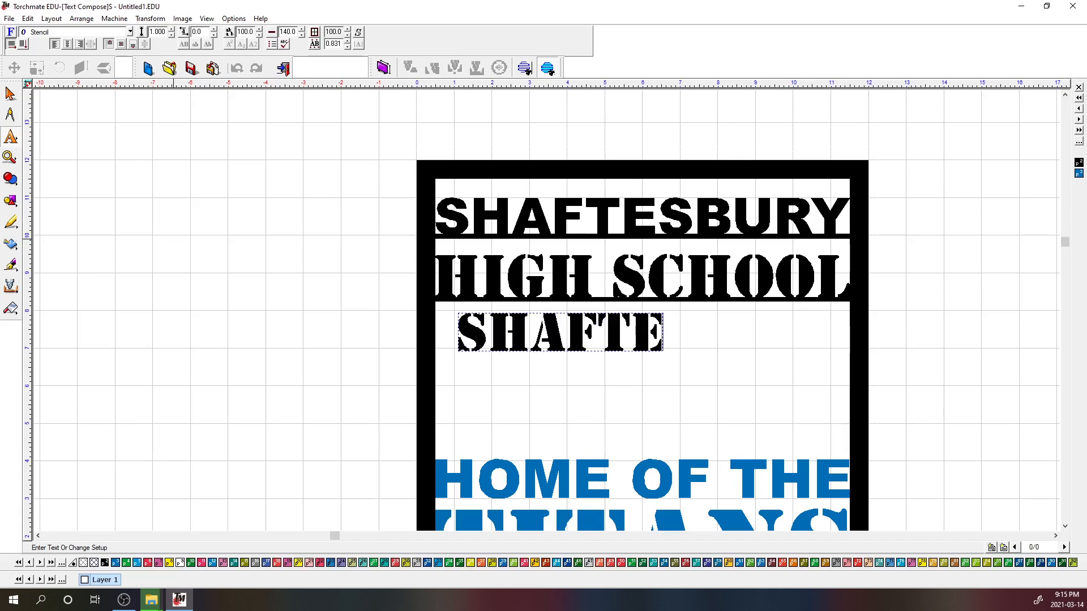
click(10, 94)
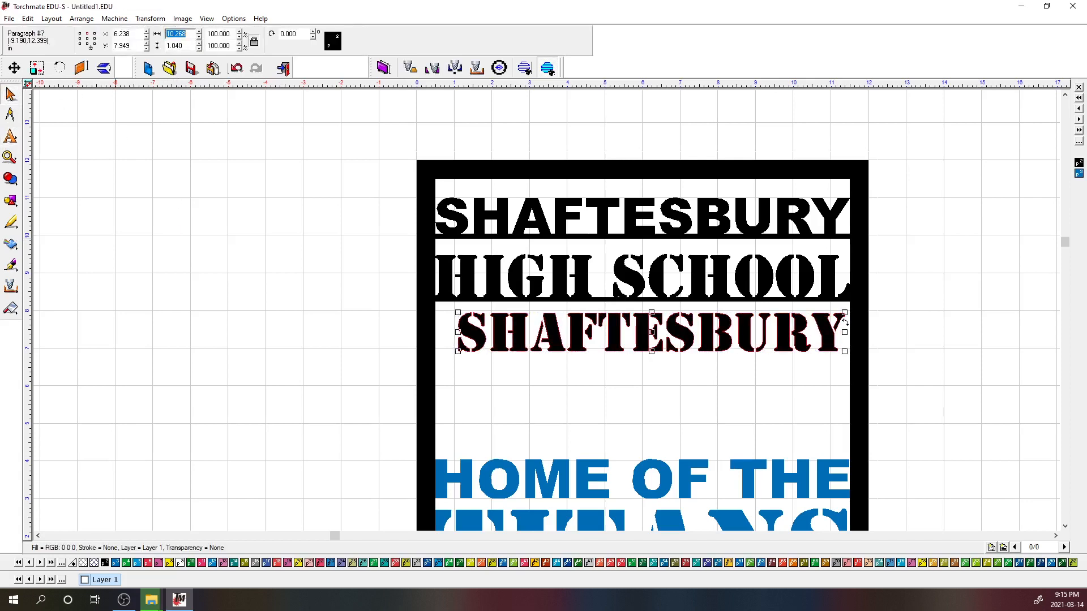
Set the width of the new stencil SHAFTESBURY text to 11 inches
text(12)
key(Return)
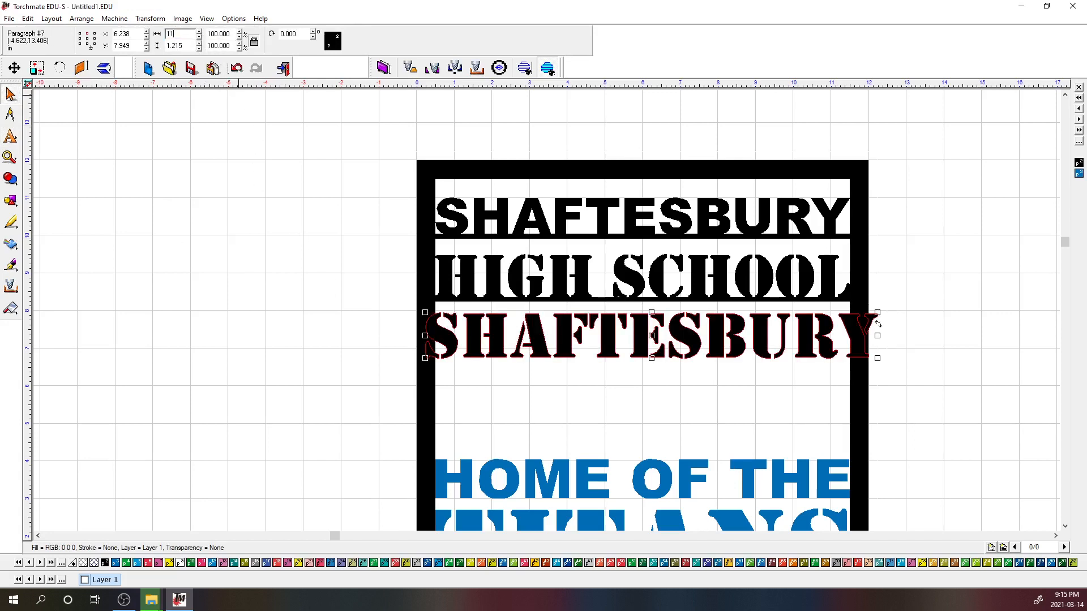
key(Return)
Position the top centre of the stencil SHAFTESBURY text at X 6, Y 7.5 inches
double_click(126, 33)
text(6)
key(Return)
double_click(122, 46)
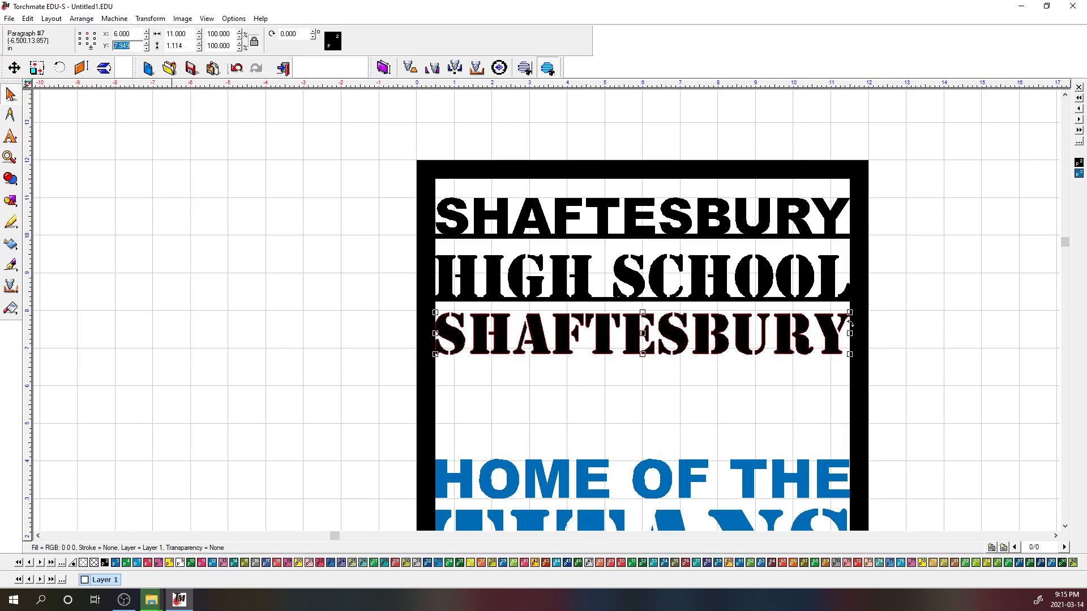
text(7.5)
key(Return)
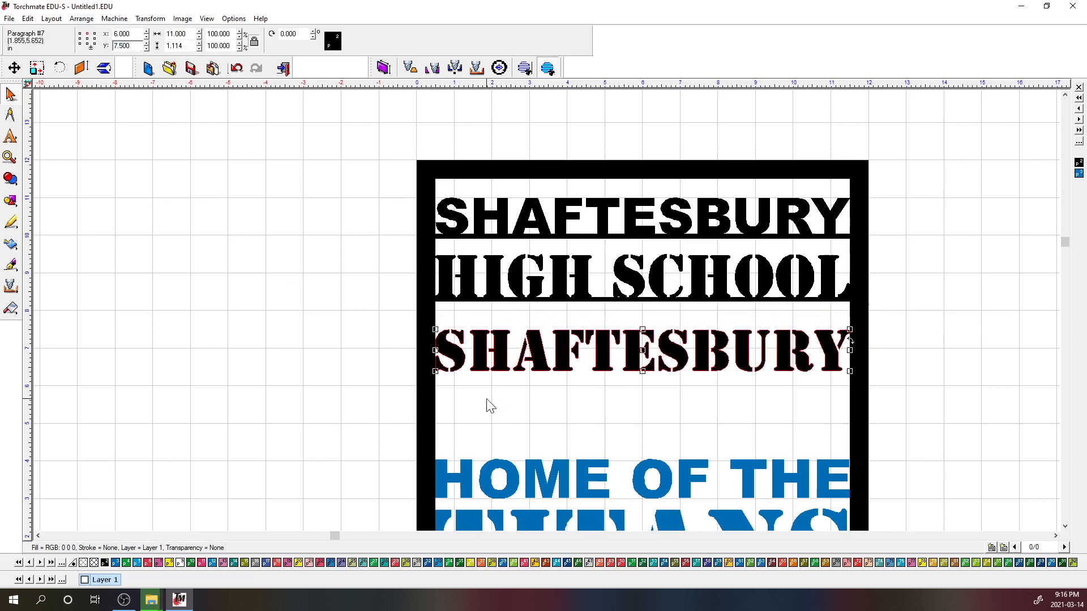
click(520, 394)
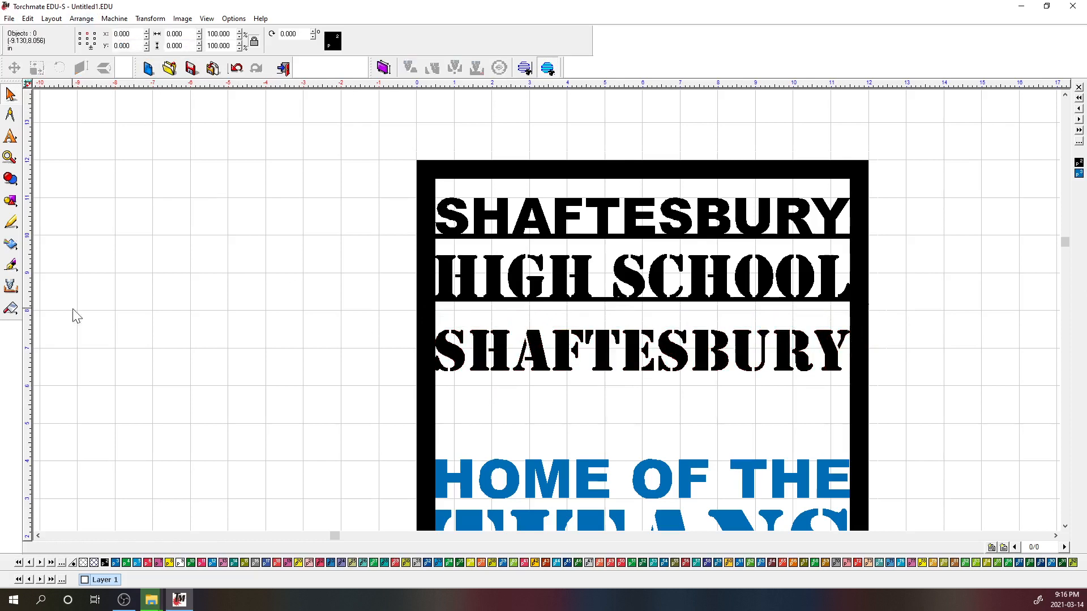
Draw a third rectangular bar below the stencil SHAFTESBURY text, 12 inches wide and 0.125 inch high
click(10, 201)
click(87, 207)
drag(434, 379, 778, 390)
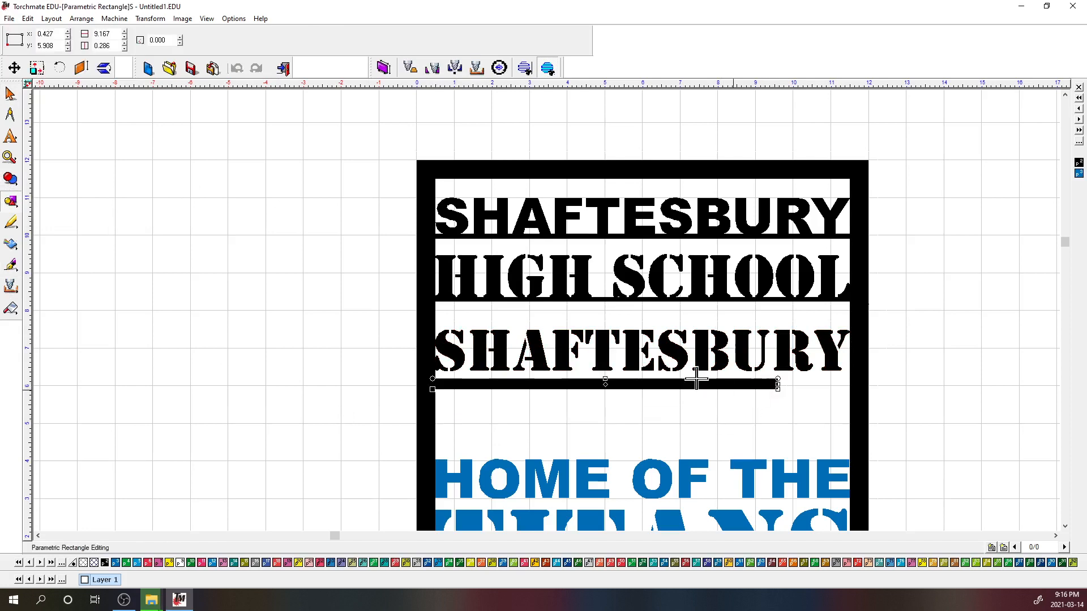
double_click(102, 34)
text(12)
key(Tab)
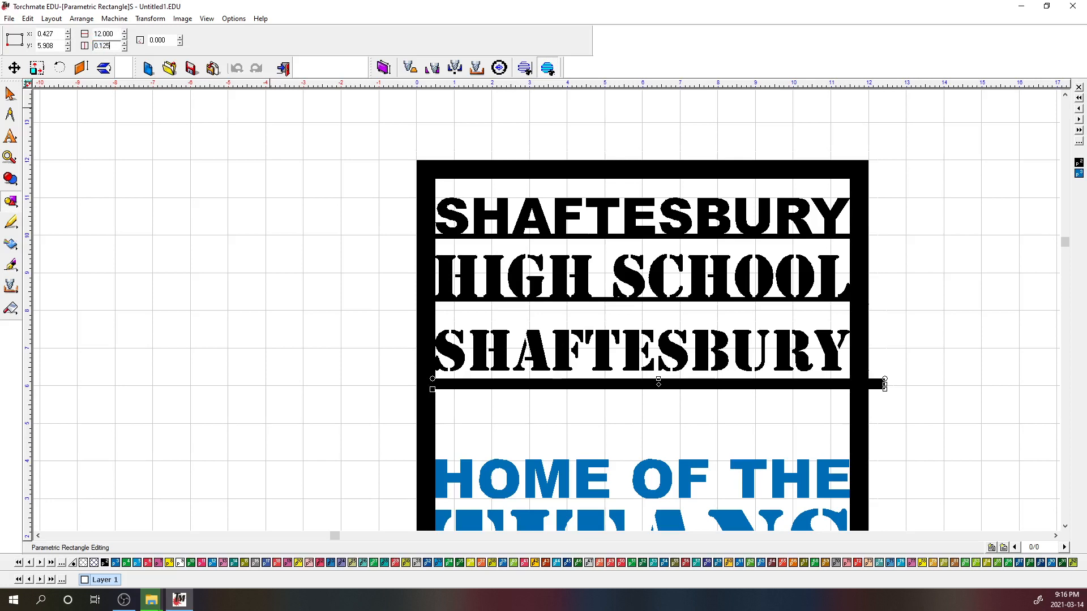
text(0.125)
key(Return)
click(10, 93)
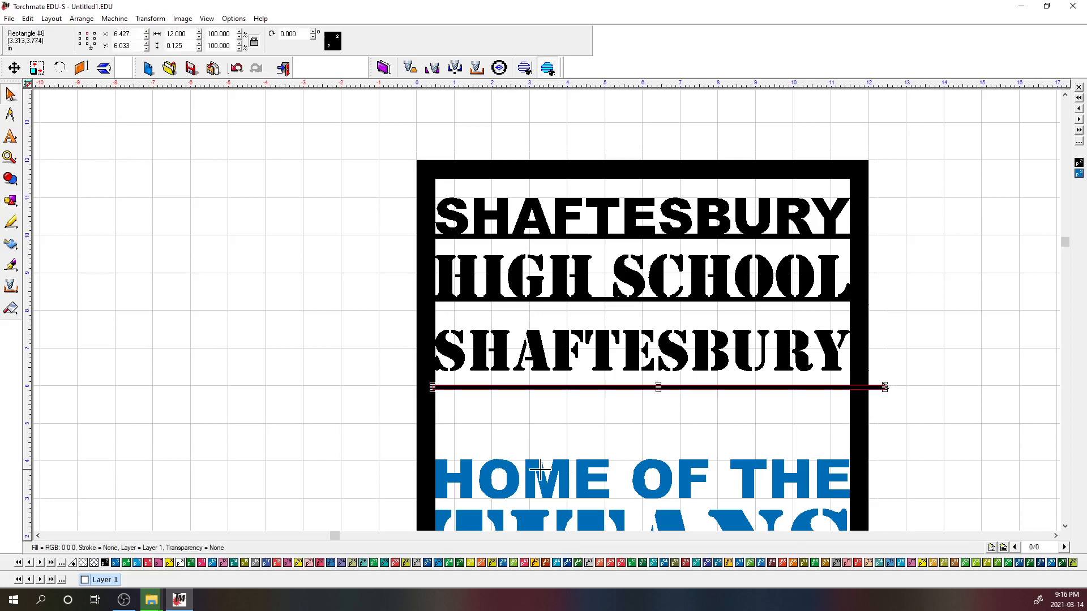
Position the top centre of the third bar at X 6, Y 6.5 inches, across the lower part of the stencil SHAFTESBURY
double_click(123, 34)
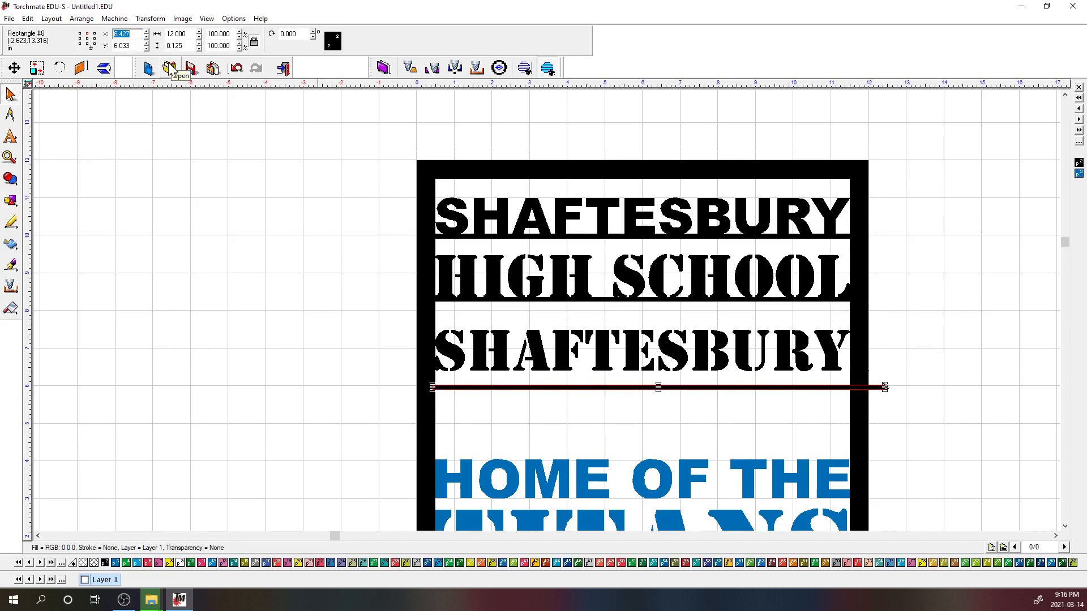
text(6)
key(Return)
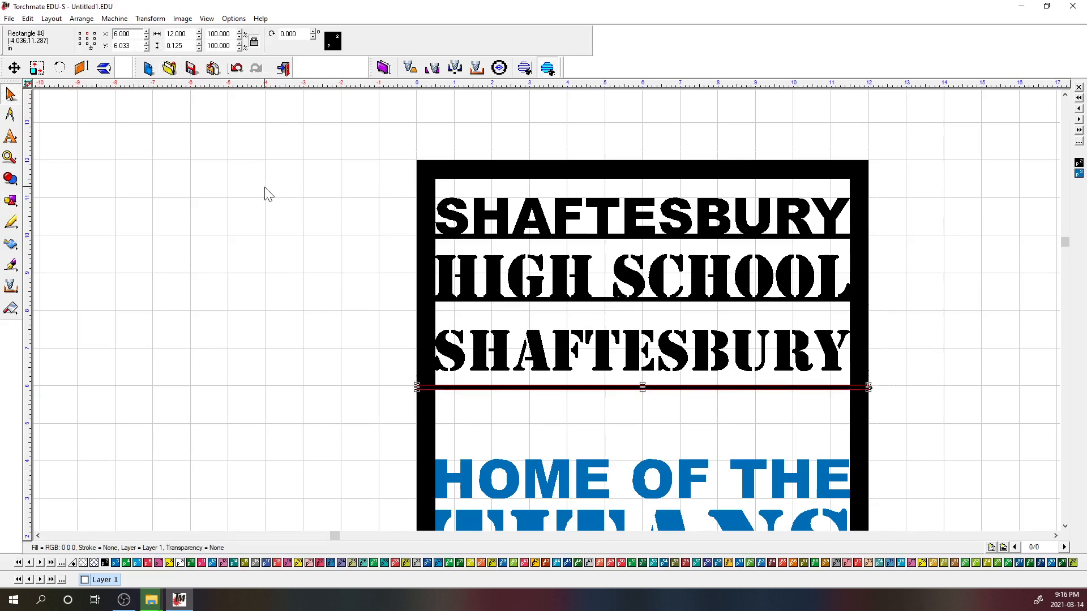
double_click(123, 46)
key(Return)
click(622, 412)
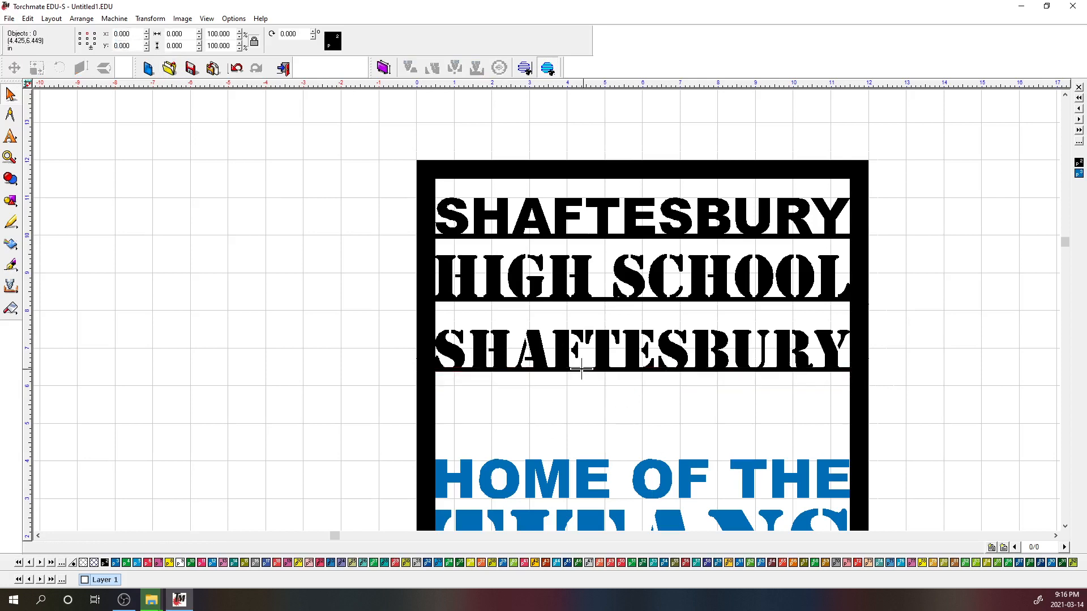
Nudge the third bar down so it just overlaps the bottoms of the stencil SHAFTESBURY letters
click(582, 369)
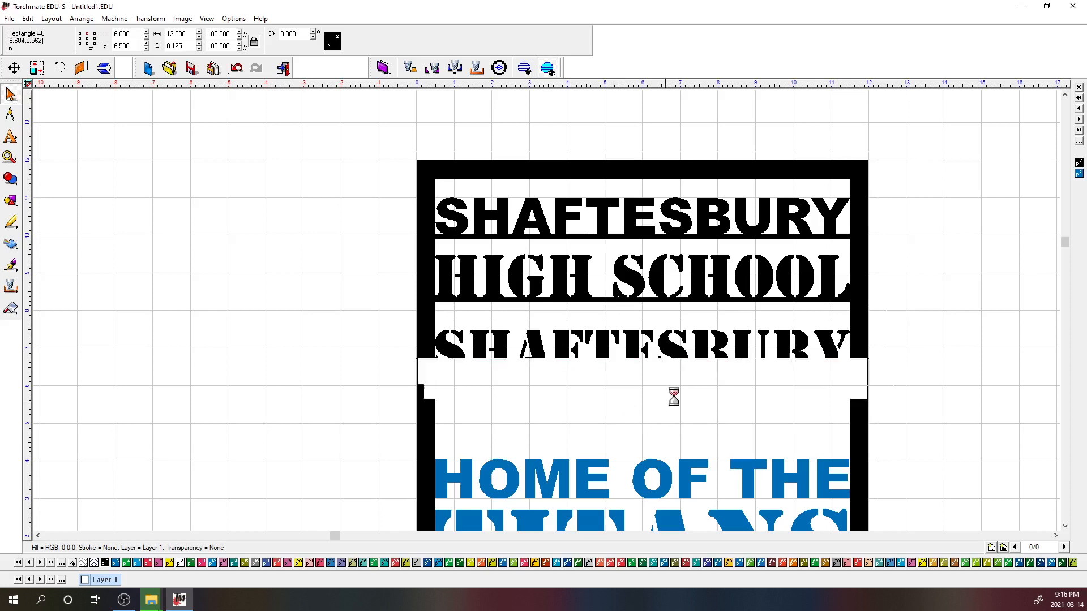
scroll(650, 379, up, 3)
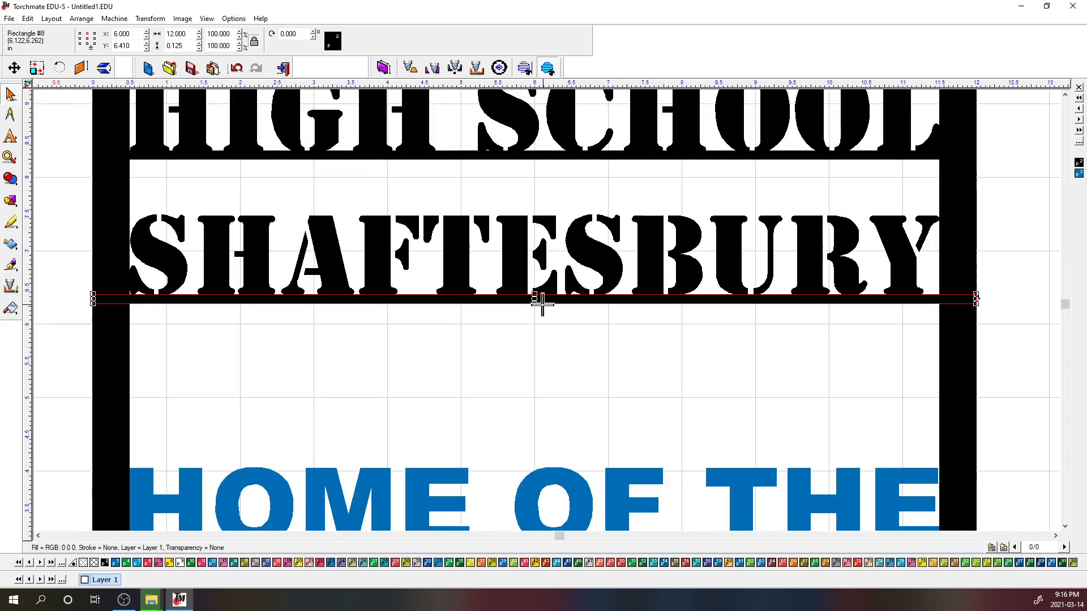
click(526, 359)
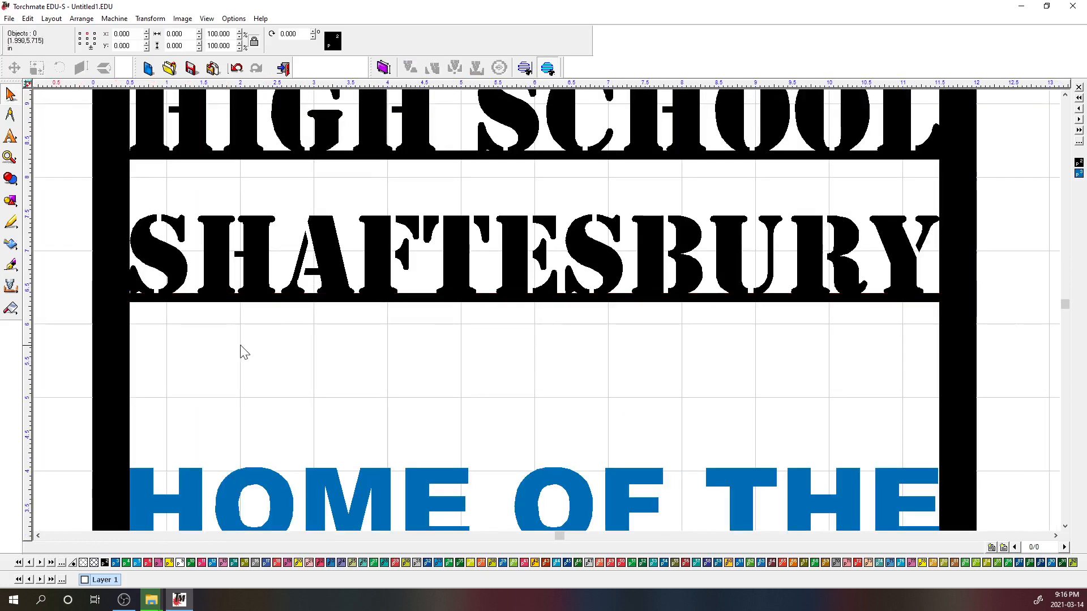
Weld the stencil SHAFTESBURY text, the third bar and the border into one shape
click(214, 265)
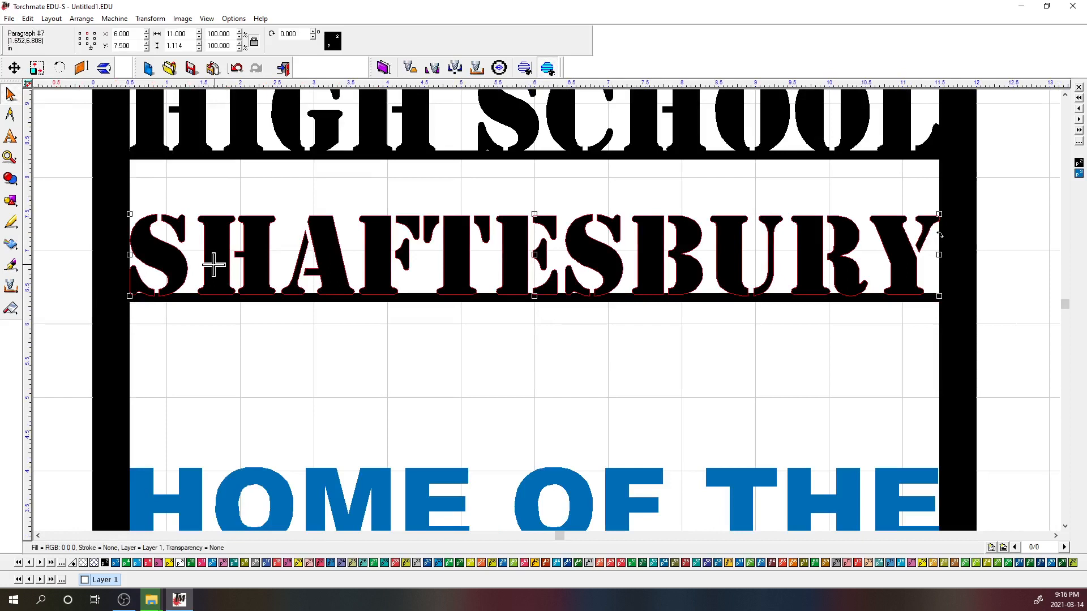
shift+click(183, 297)
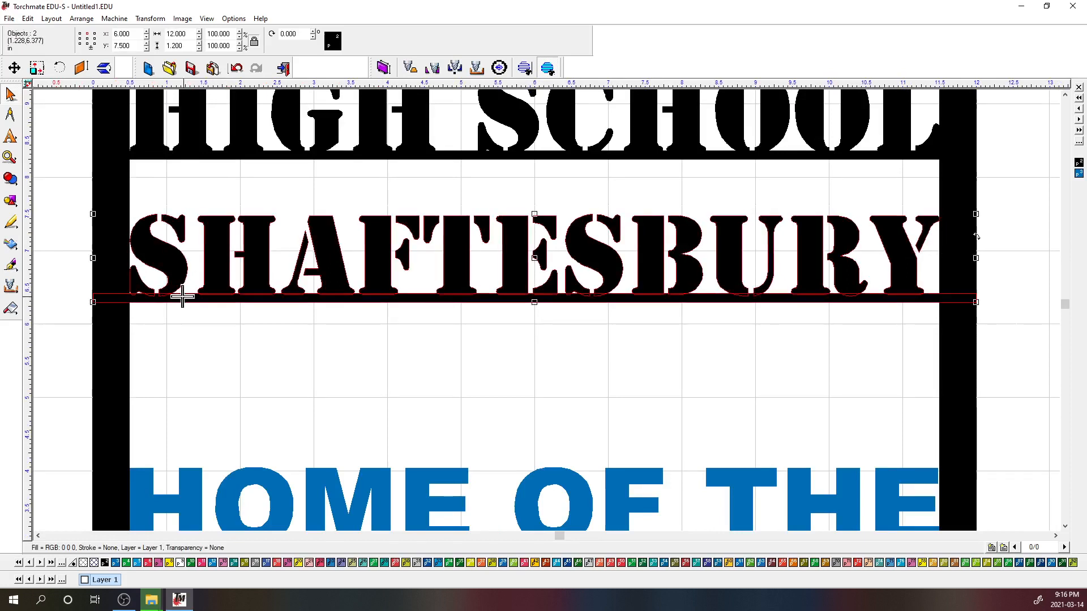
shift+click(107, 182)
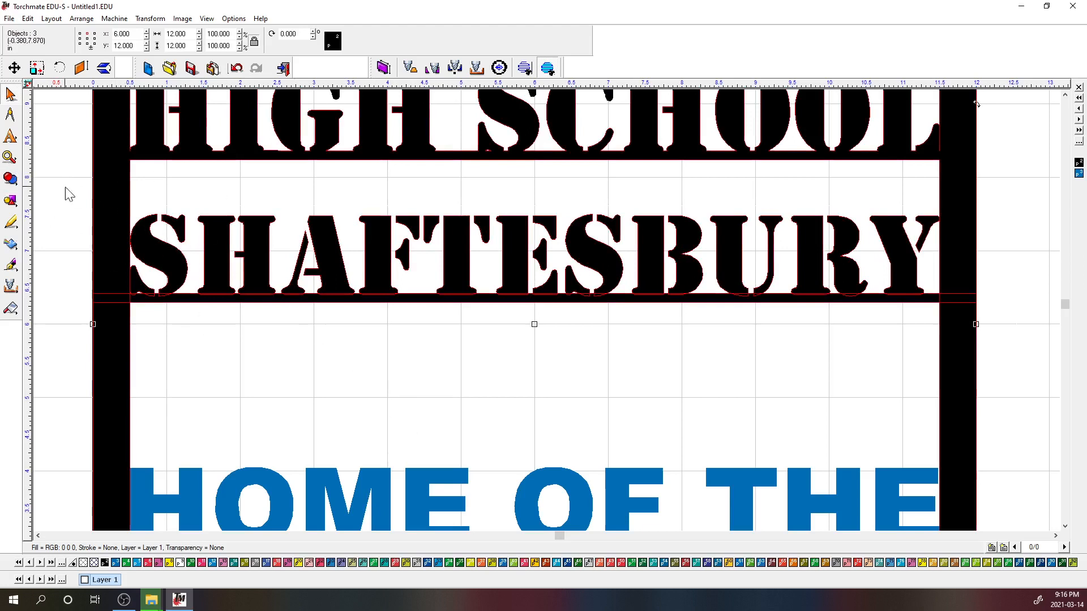
click(10, 179)
click(45, 190)
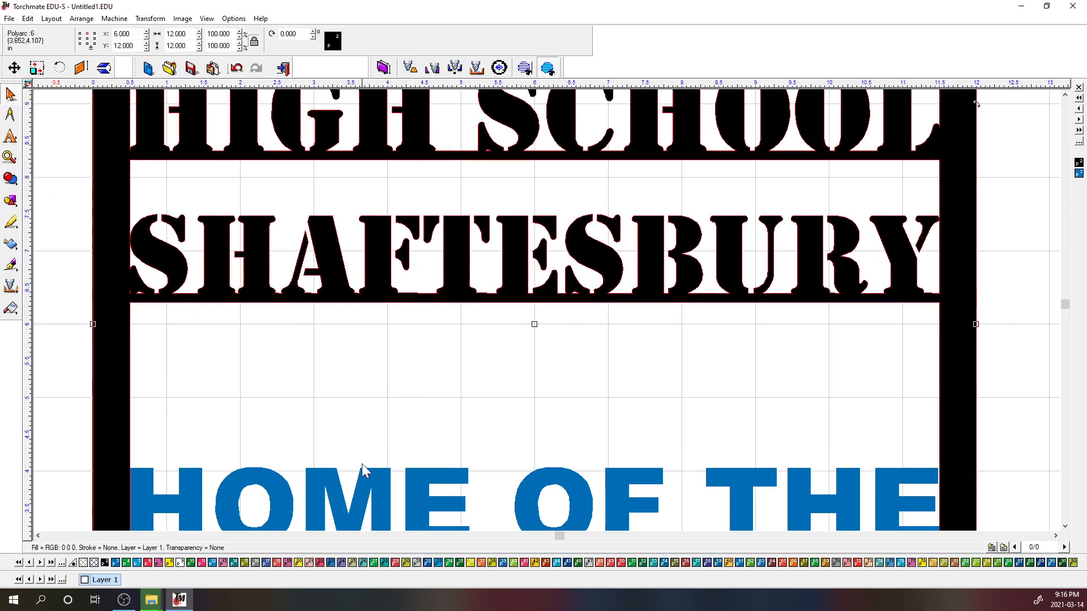
click(352, 413)
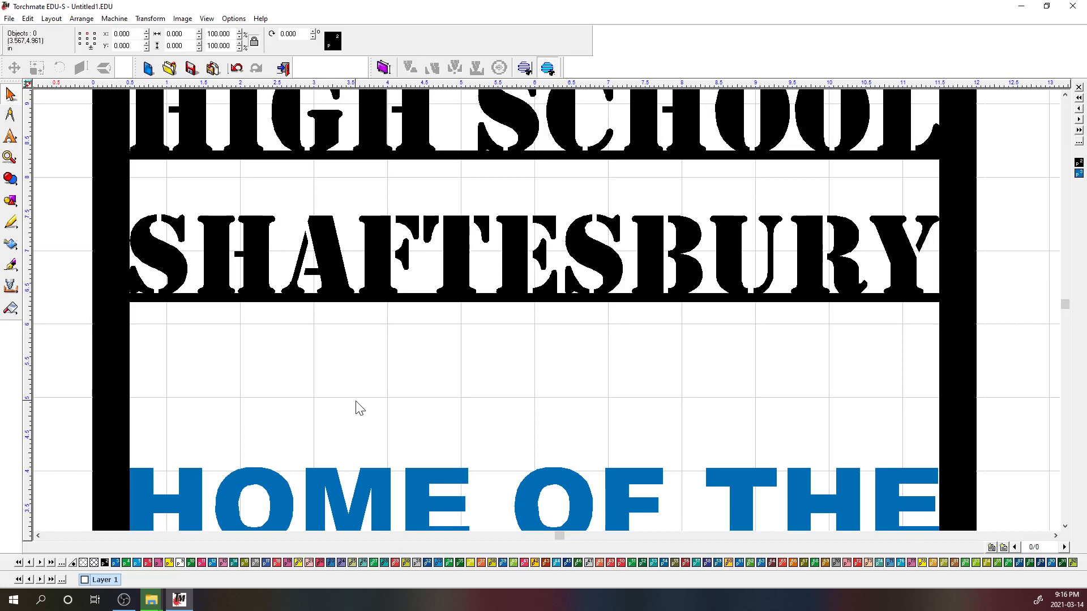
Move the welded sign shape aside to check for letter pieces left unattached, and undo the move
scroll(548, 313, down, 2)
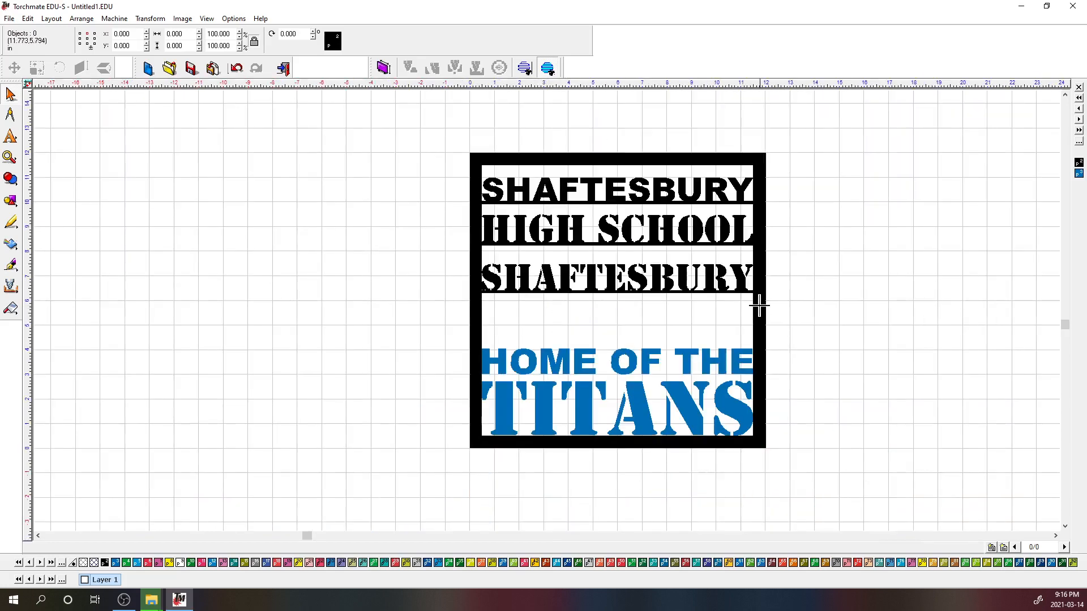
drag(757, 313, 436, 287)
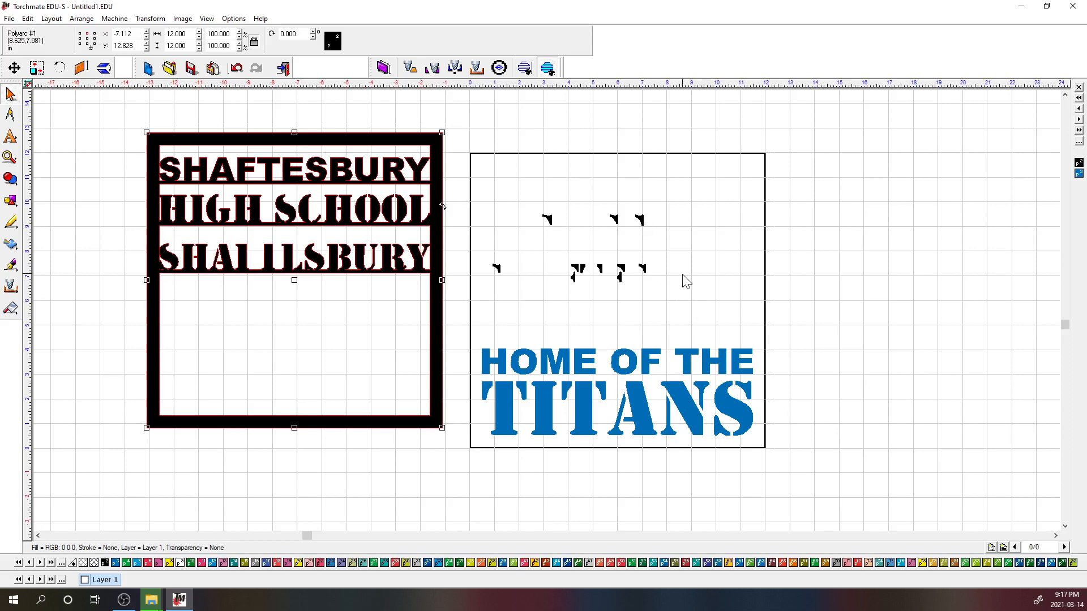
key(ctrl+z)
Nudge the loose stencil pieces of HIGH SCHOOL and the lower SHAFTESBURY left until they touch their letters
scroll(668, 274, up, 5)
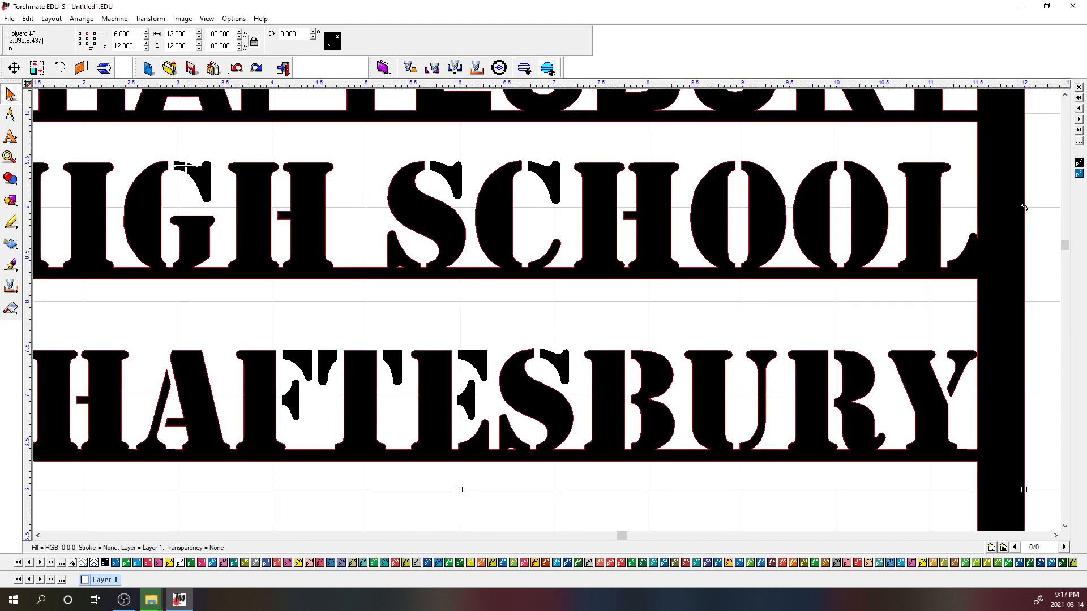
scroll(185, 166, down, 2)
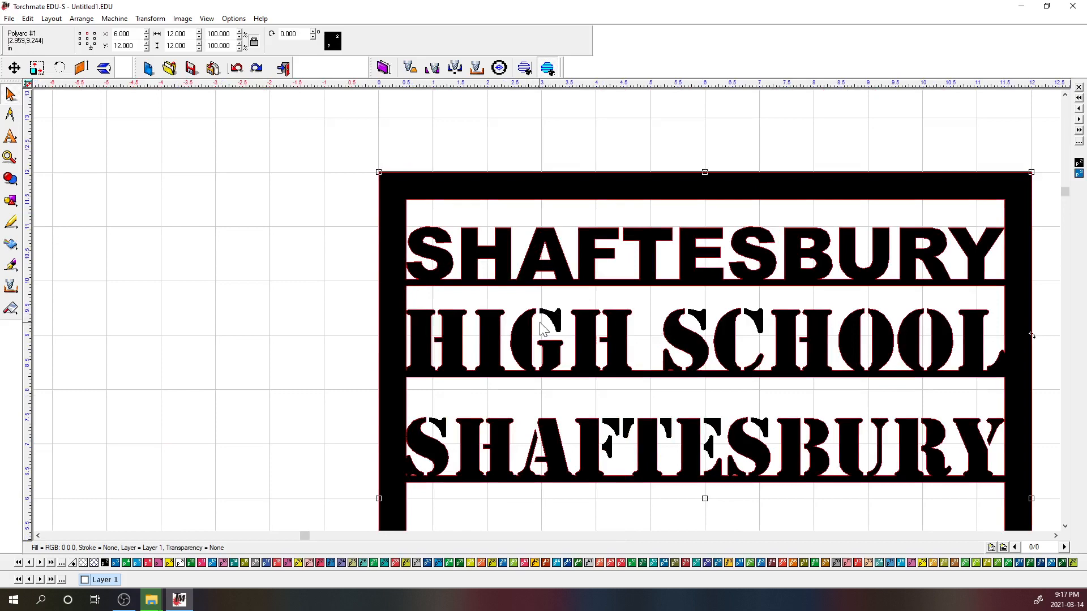
click(546, 313)
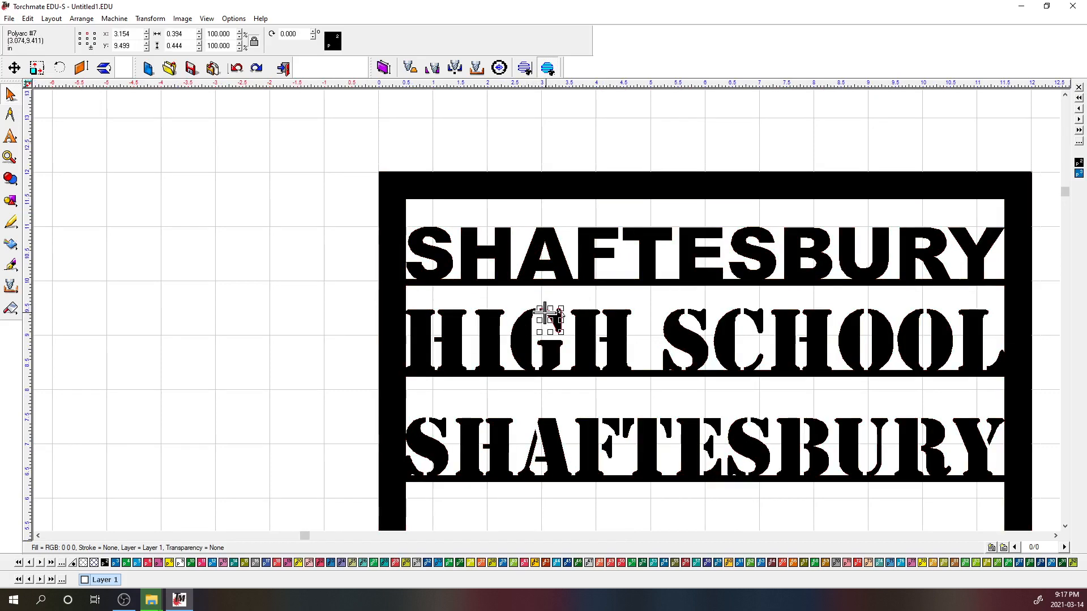
scroll(923, 314, down, 3)
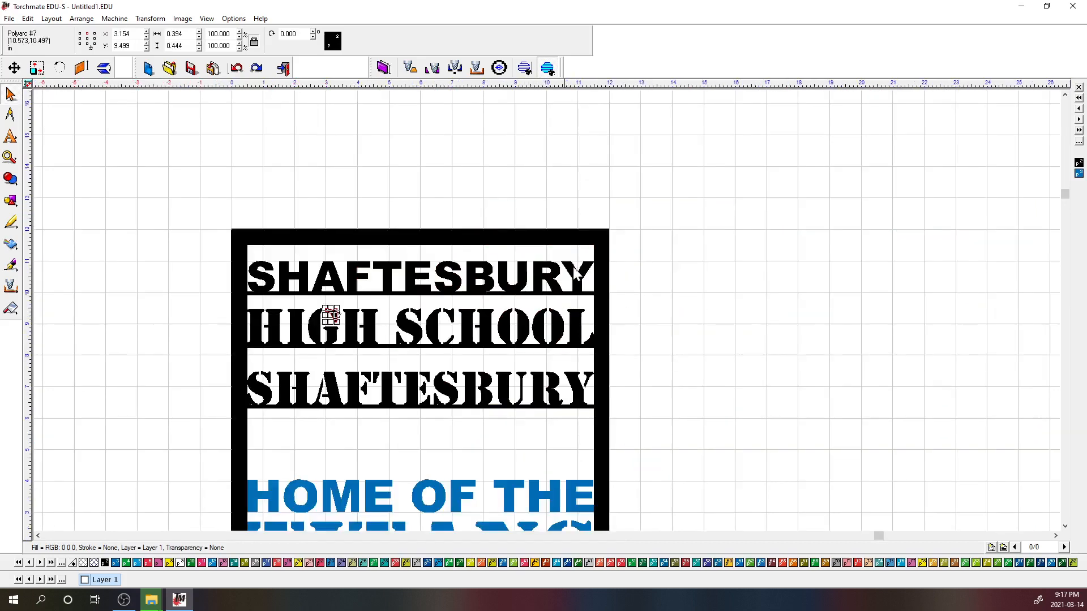
drag(656, 201, 294, 433)
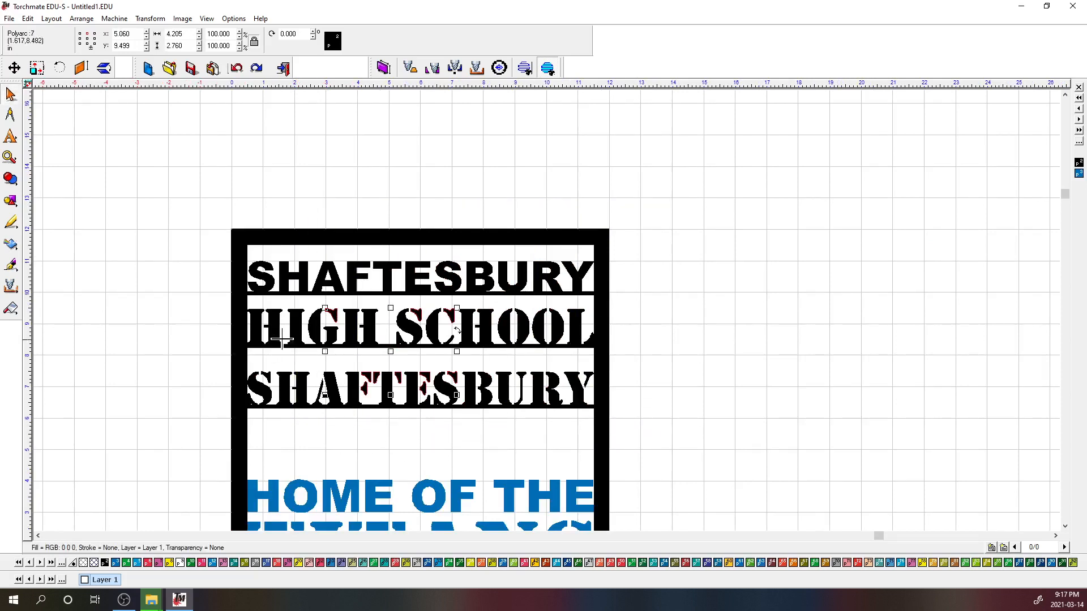
scroll(279, 343, up, 2)
key(Left)
key(Left)
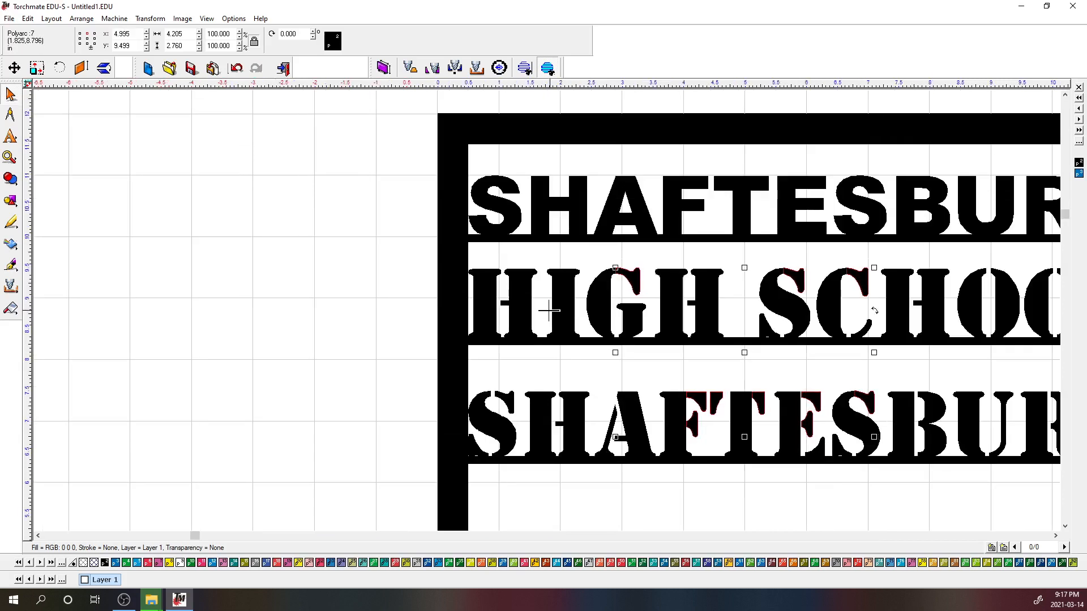
scroll(851, 362, down, 2)
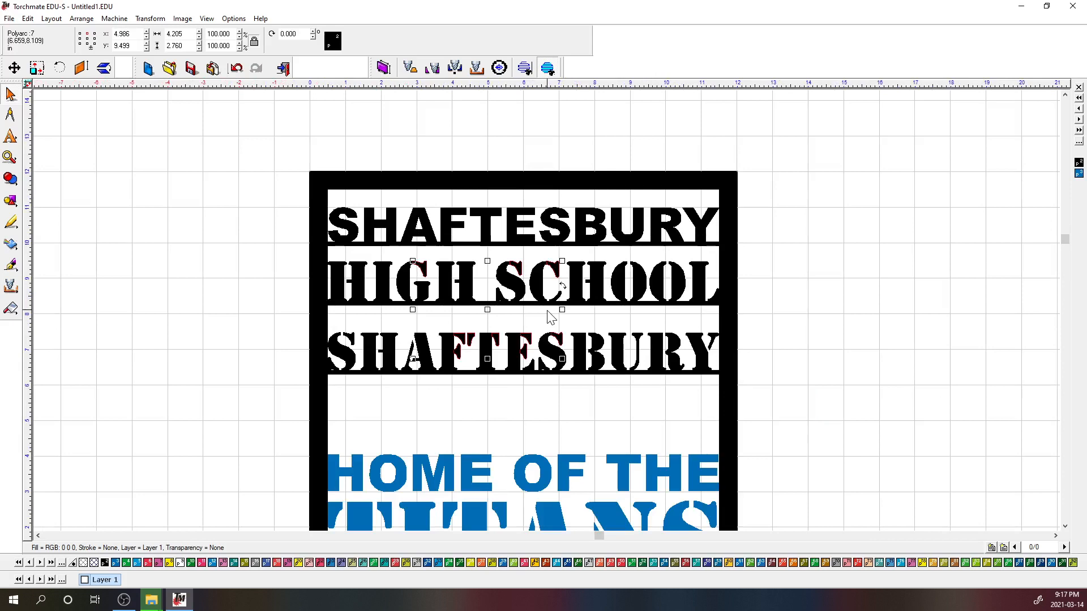
Weld the nudged pieces to the border shape, move the result aside as a check, and undo that move
click(317, 177)
click(17, 179)
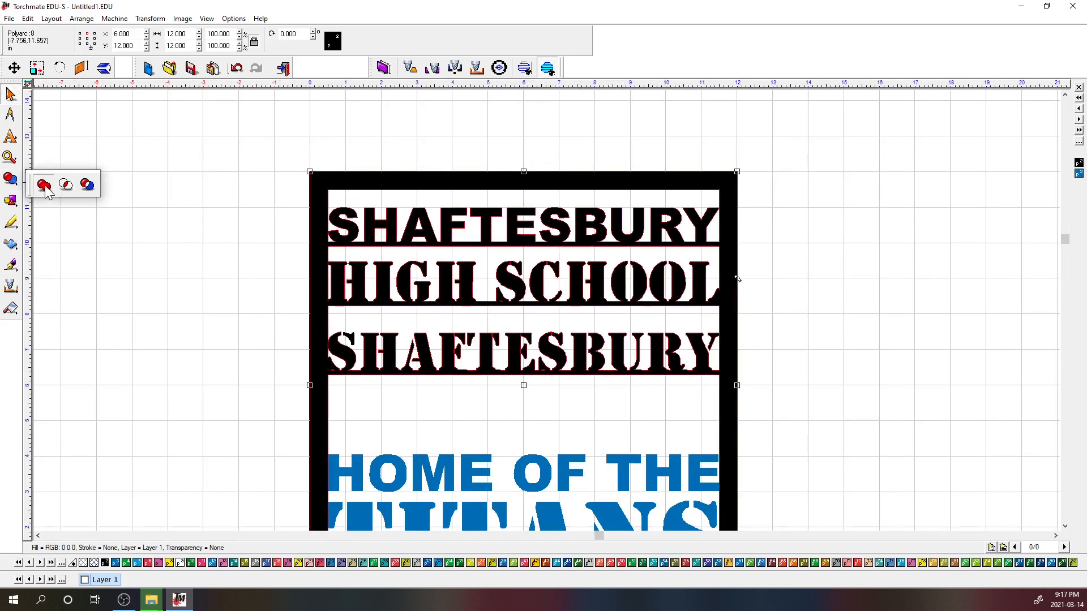
click(43, 184)
click(197, 318)
drag(316, 176, 740, 176)
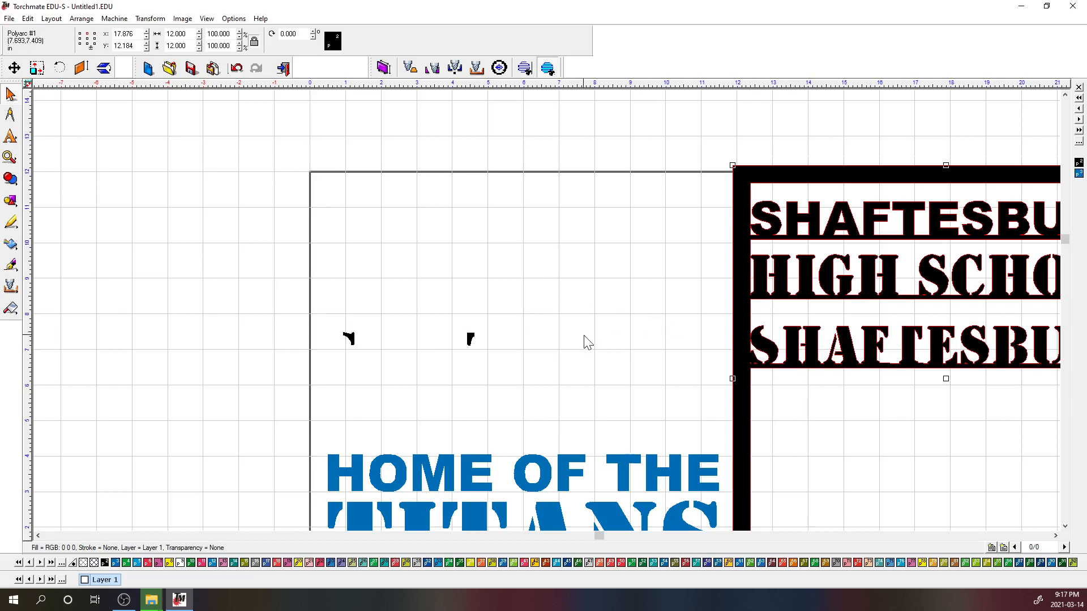
key(ctrl+z)
Nudge the loose upper piece of the first S in the stencil SHAFTESBURY left against its letter
drag(254, 283, 395, 409)
key(Left)
key(Left)
key(Left)
key(Left)
key(Left)
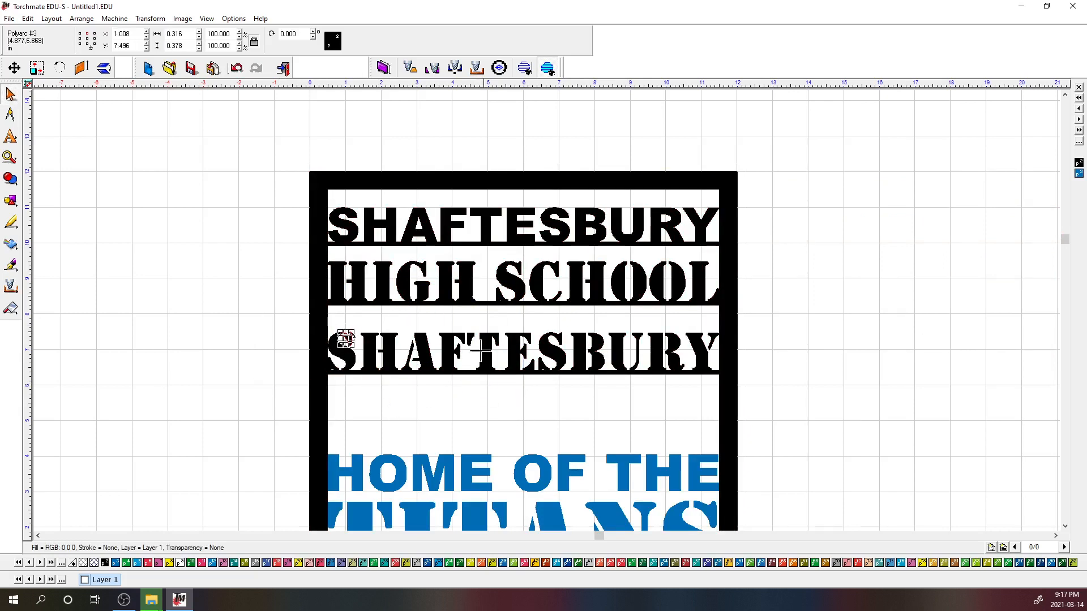
Nudge the loose upper piece beside the T in the stencil SHAFTESBURY right against the letter's stem
click(469, 338)
key(Right)
key(Right)
key(Right)
key(Right)
Weld the two shifted S and T pieces with the black border and lettering into one shape
drag(816, 136, 260, 447)
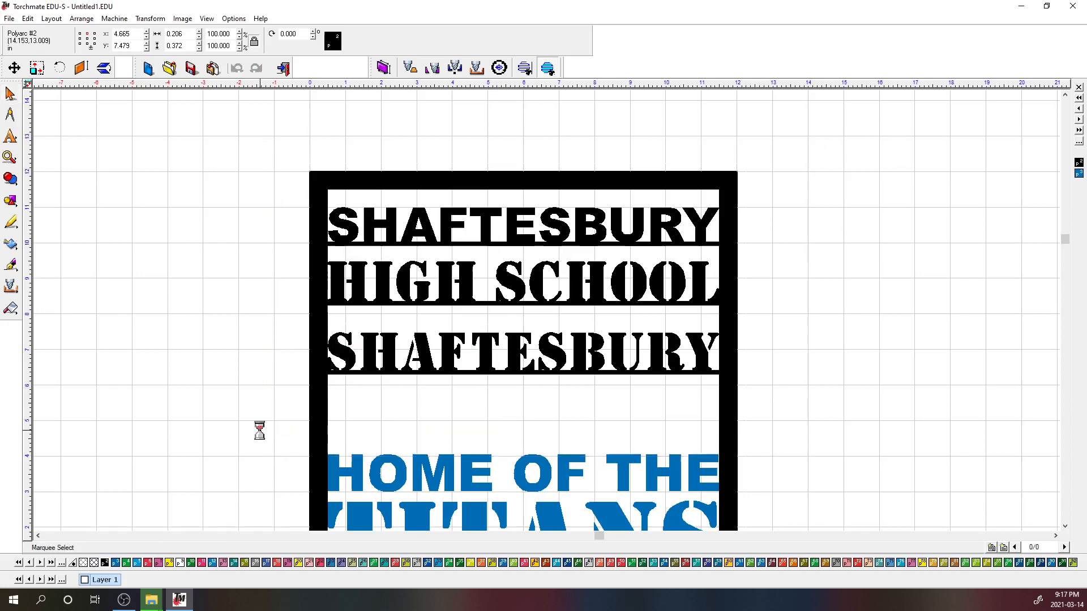
click(314, 401)
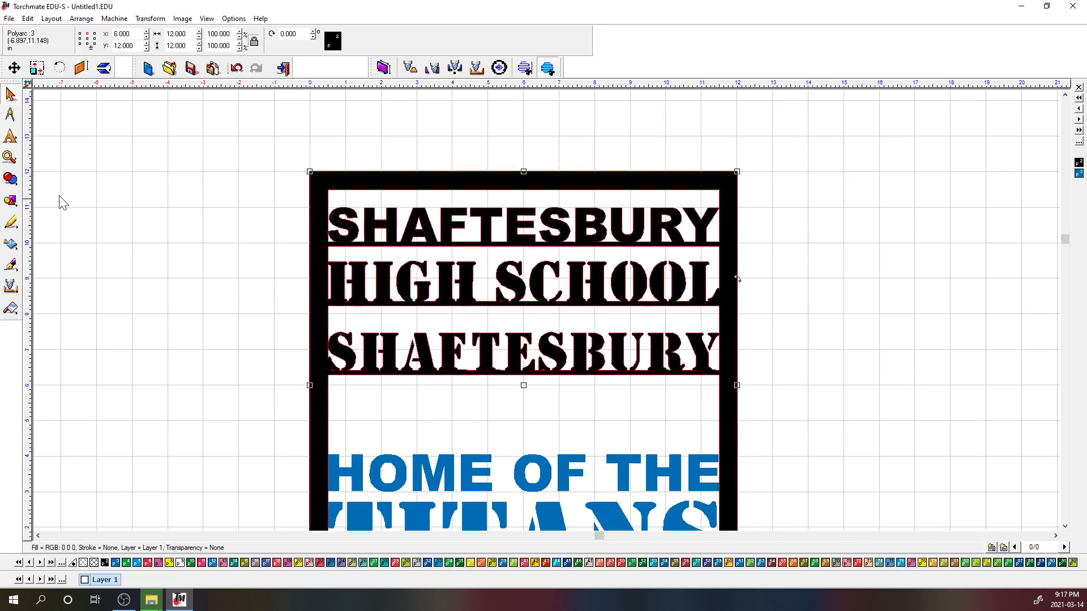
click(13, 180)
click(43, 184)
click(172, 260)
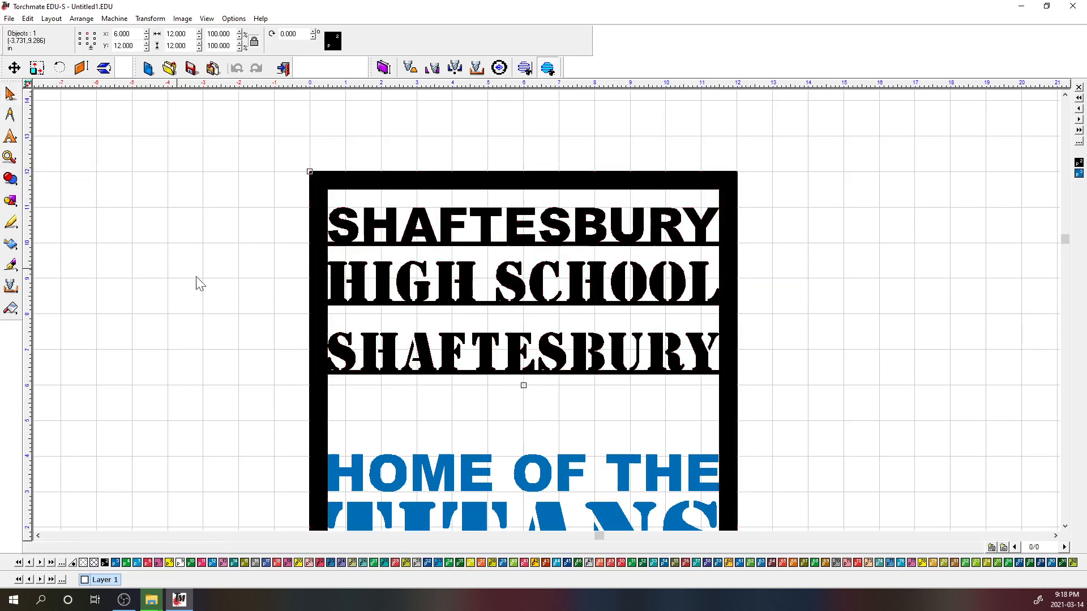
mouse_move(314, 280)
mouse_down()
mouse_move(575, 310)
mouse_move(329, 239)
mouse_move(321, 286)
mouse_up()
drag(357, 360, 355, 356)
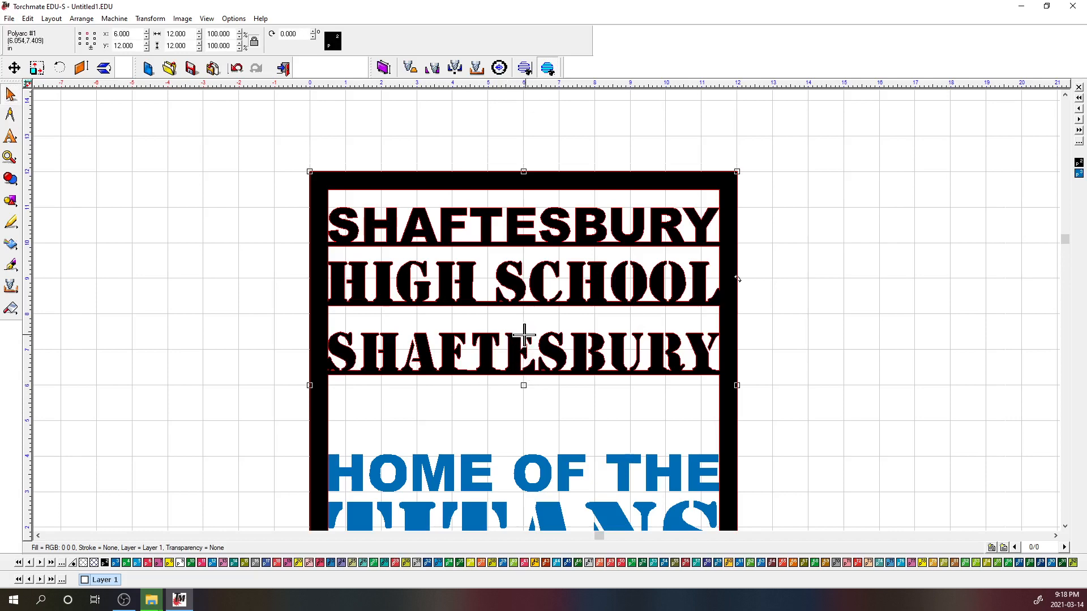
Undo the piece nudges and welds back to when the stencil SHAFTESBURY and the third bar were separate objects
key(ctrl+z)
key(ctrl+z)
key(ctrl+z)
key(ctrl+z)
key(ctrl+z)
key(ctrl+z)
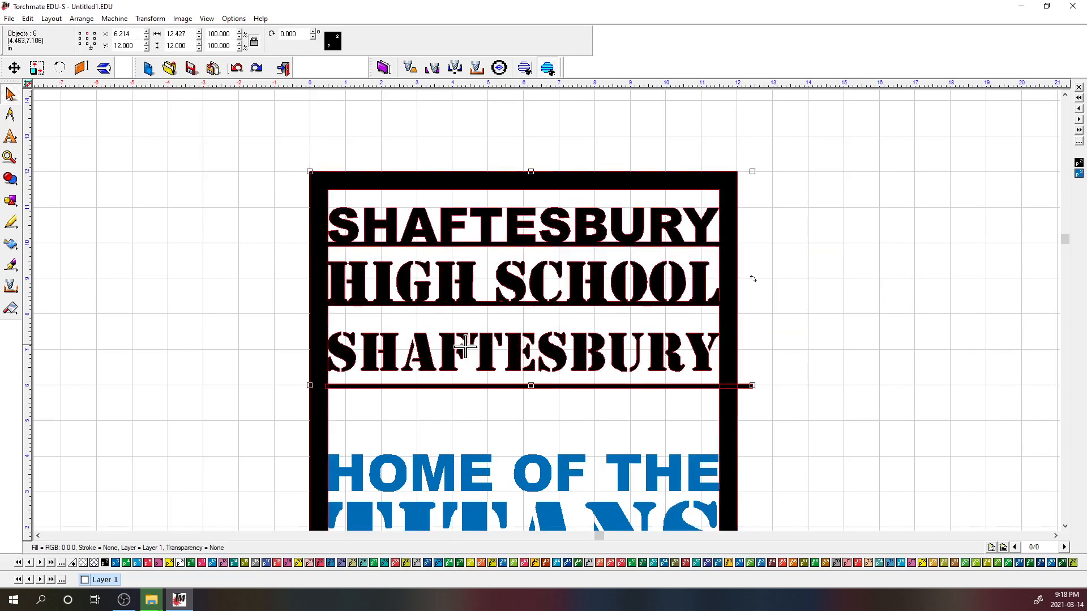
Delete the third bar and the stencil SHAFTESBURY text beneath HIGH SCHOOL
click(428, 432)
click(445, 385)
key(Delete)
click(450, 357)
key(Delete)
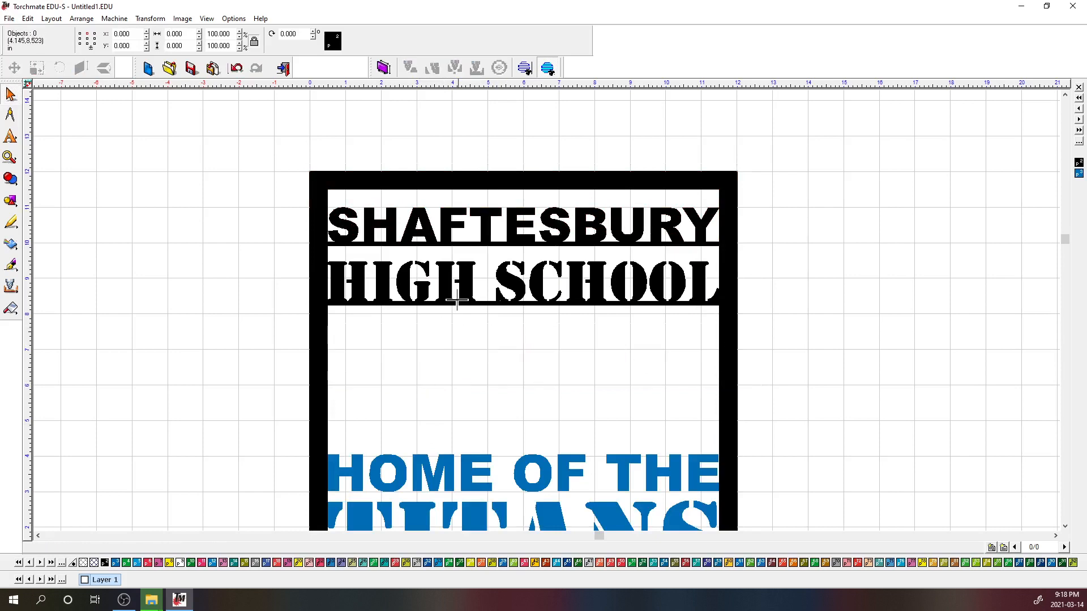
Try to close the gap atop the G in HIGH by moving its loose piece's end nodes left, and undo it
scroll(509, 338, up, 2)
scroll(550, 320, up, 2)
scroll(550, 320, up, 2)
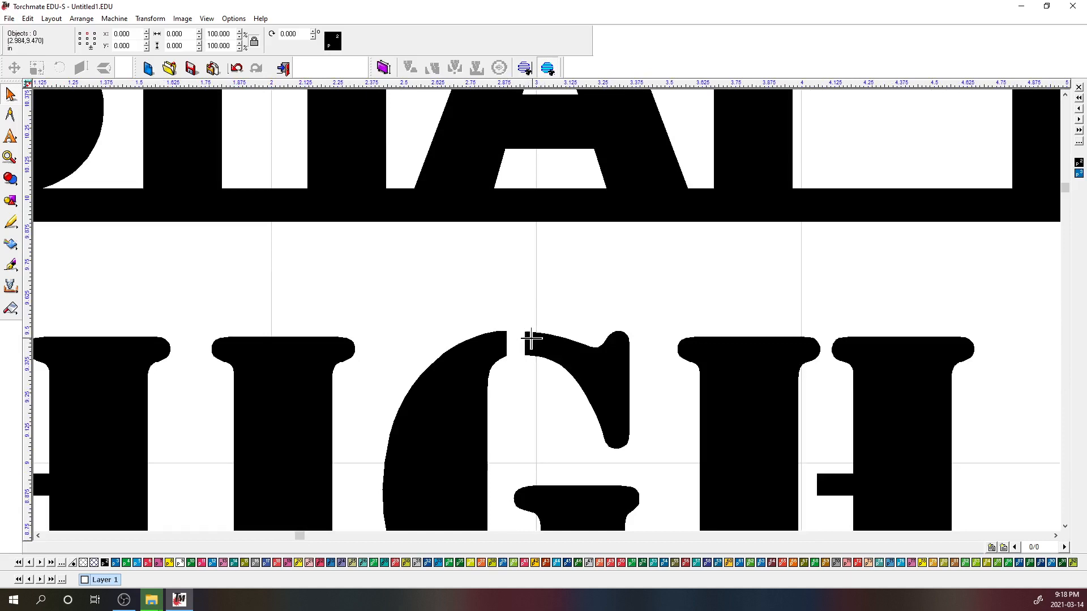
click(531, 339)
double_click(530, 337)
drag(540, 323, 514, 364)
key(Delete)
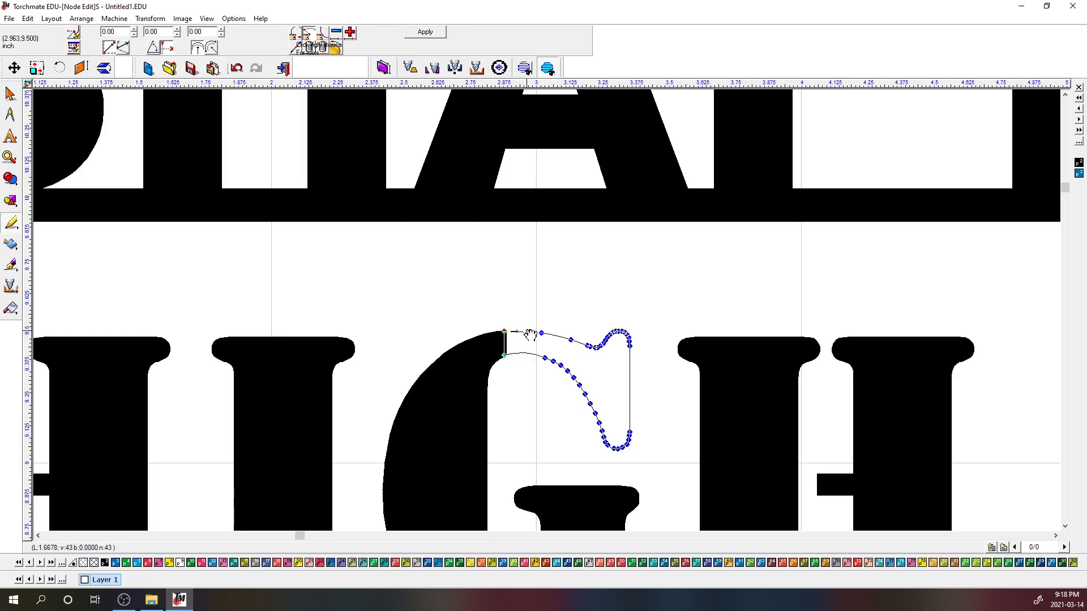
click(428, 32)
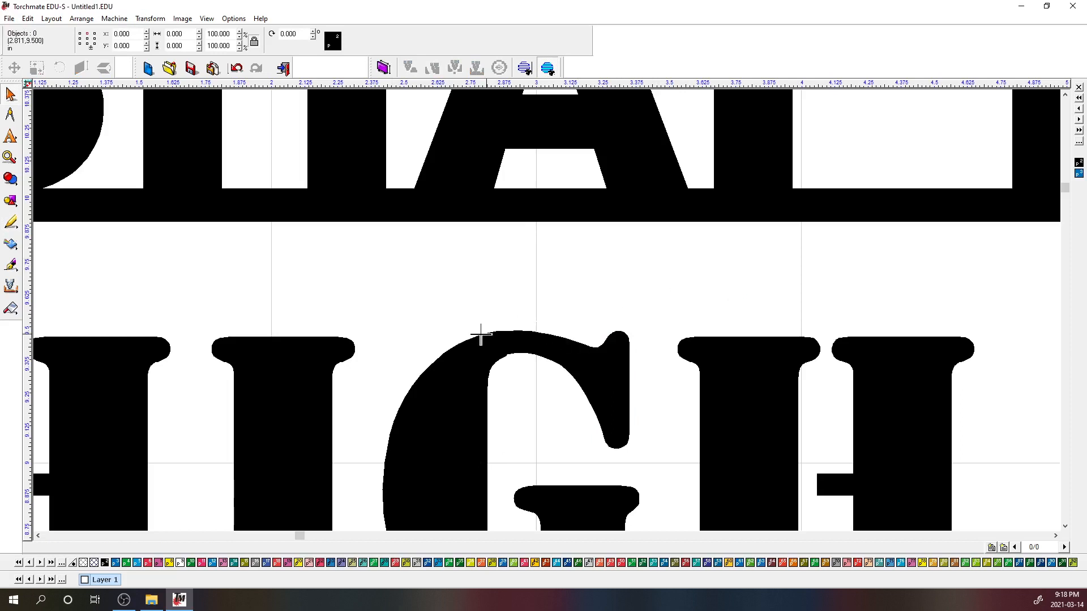
scroll(551, 379, down, 2)
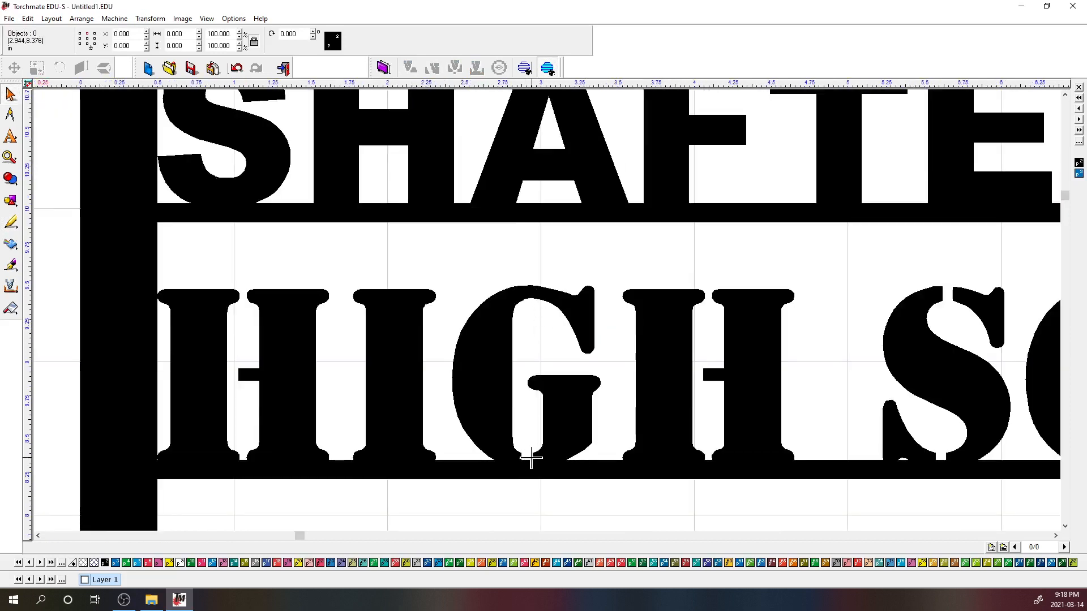
key(ctrl+z)
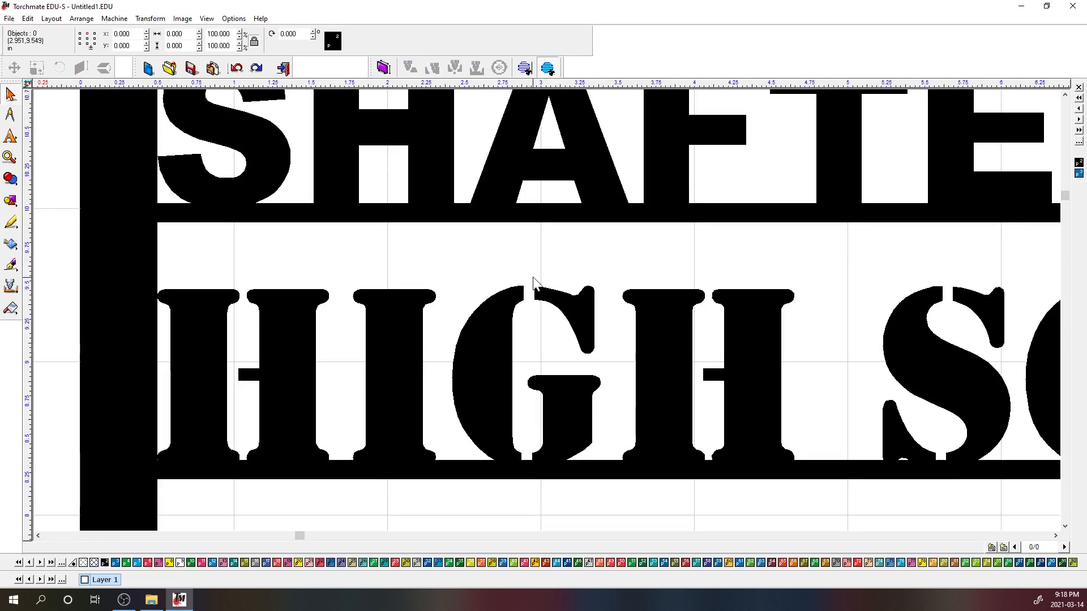
Draw a rectangle about 0.115 inch wide bridging the gap atop the G, and enlarge it to about 0.03 inch high
click(10, 201)
click(88, 207)
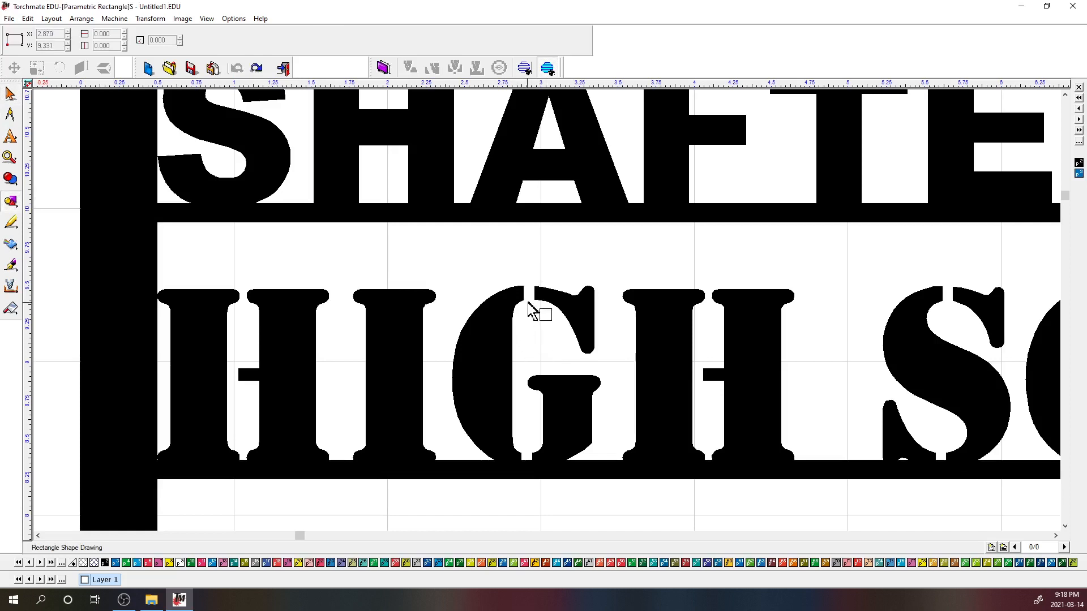
scroll(534, 310, up, 3)
drag(579, 284, 511, 292)
click(10, 93)
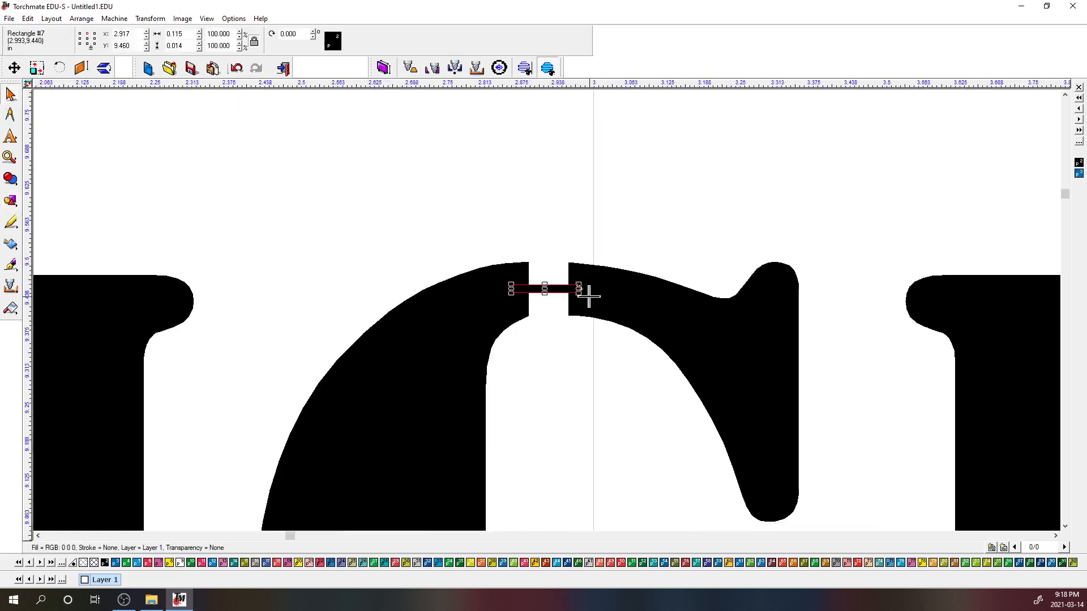
drag(546, 283, 545, 275)
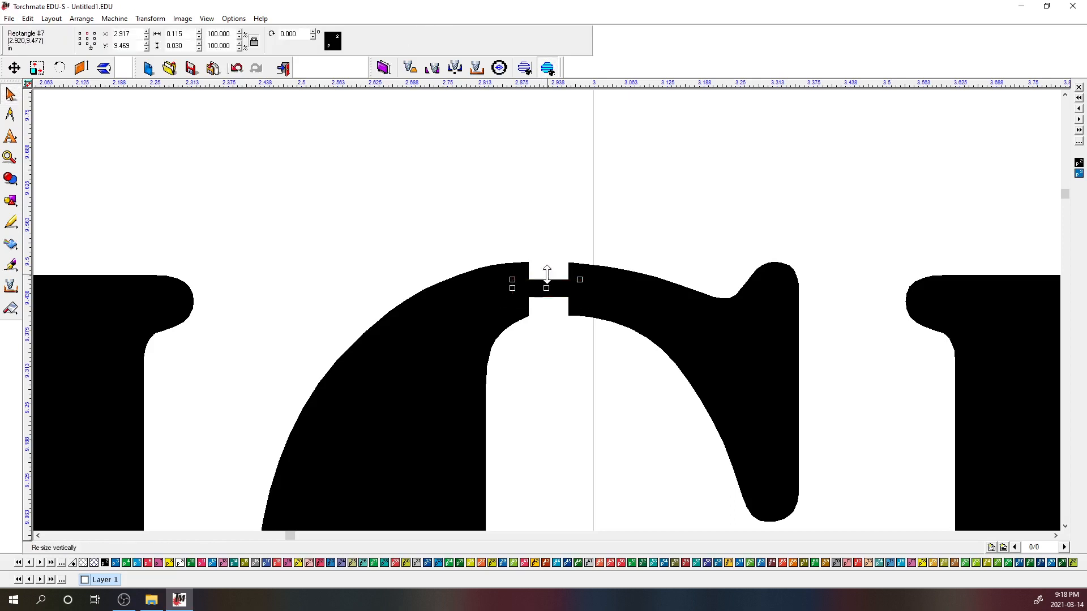
click(607, 219)
Weld the bridging rectangle, the loose G piece and the border shape into one
scroll(548, 315, down, 6)
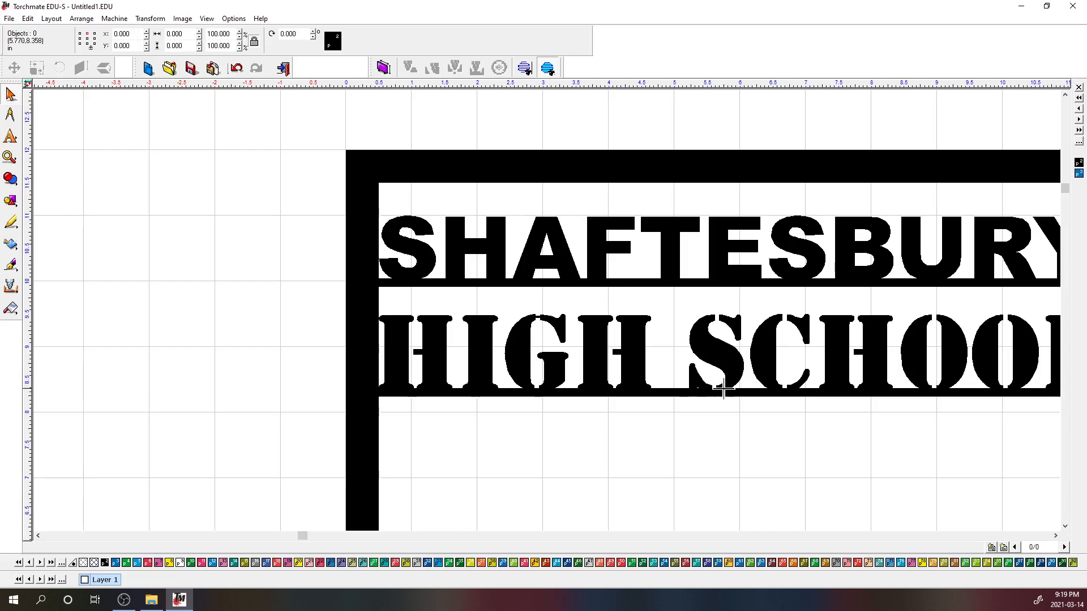
drag(575, 297, 520, 352)
key(ctrl+a)
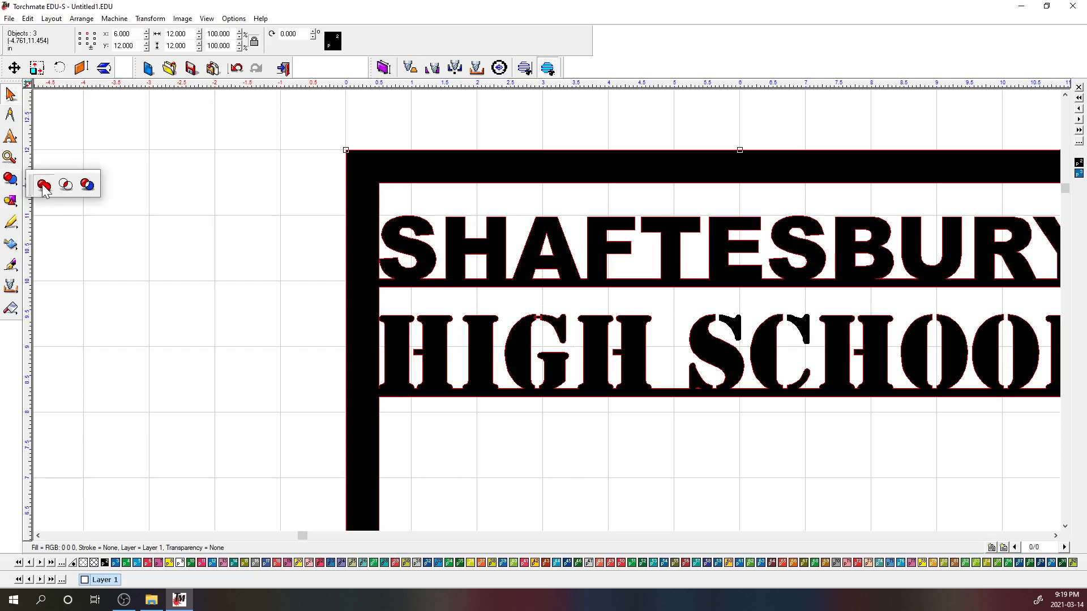
click(692, 535)
Nudge the loose upper piece of the C in SCHOOL left until it closes the gap
scroll(94, 314, up, 2)
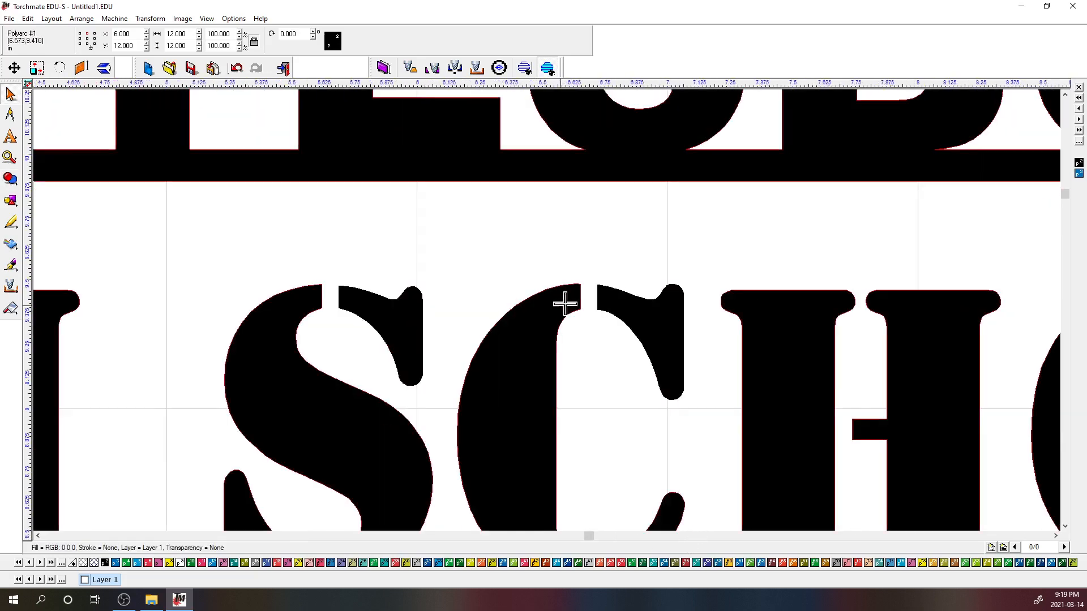
click(633, 312)
key(Left)
key(Left)
key(Left)
key(Left)
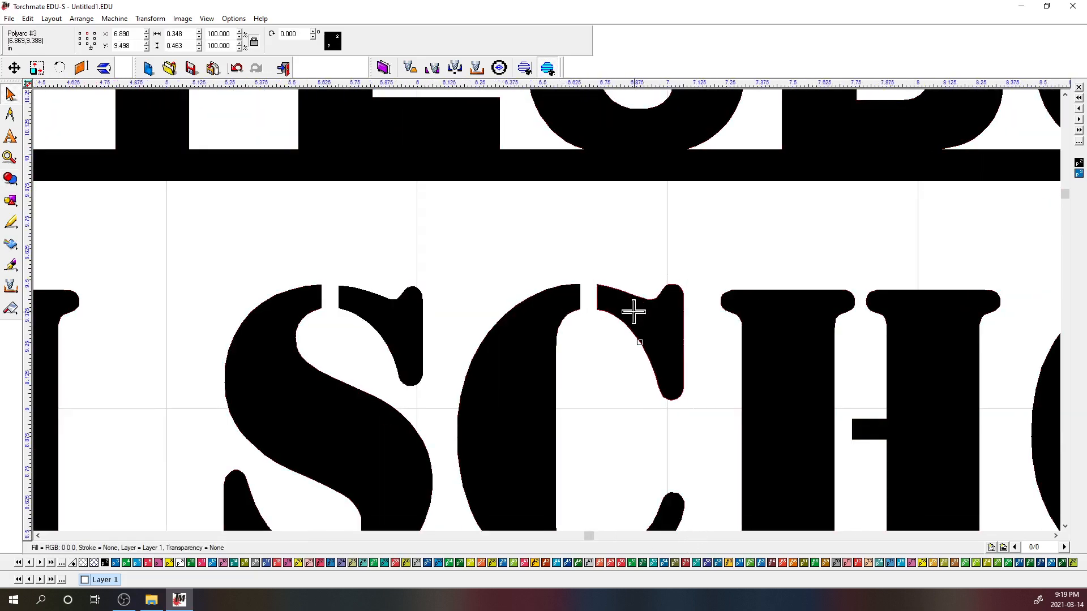
key(Left)
key(Left)
key(Left)
key(Left)
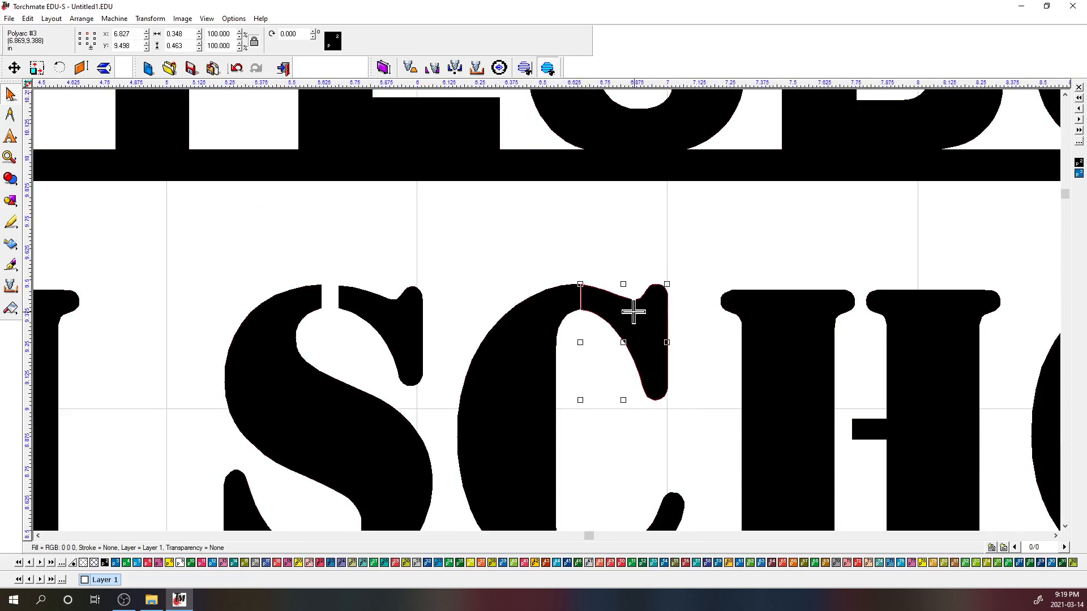
Weld the shifted C piece to the rest of the sign shape
key(ctrl+a)
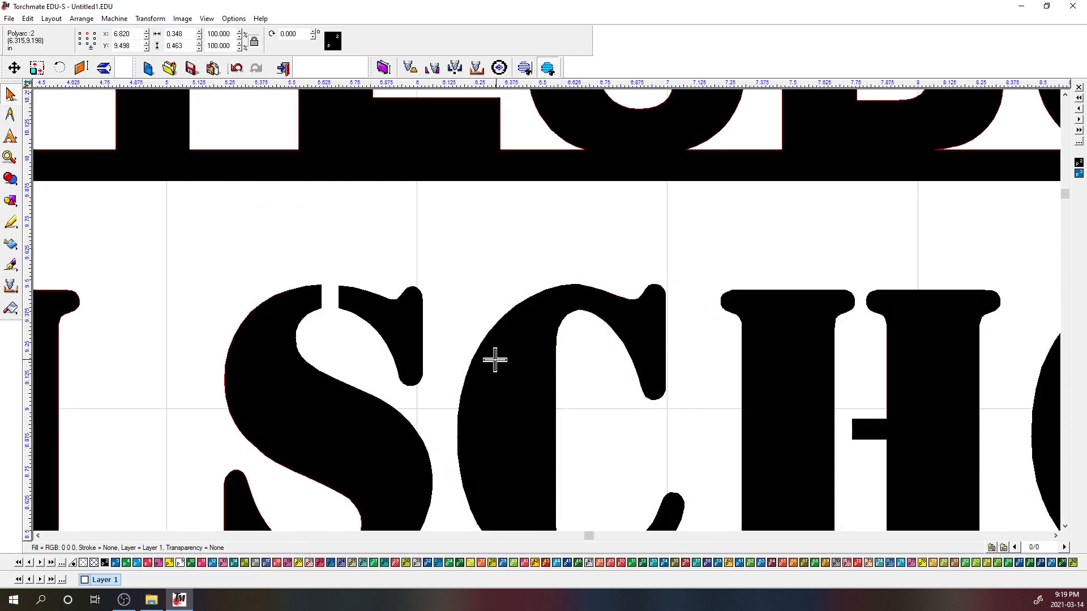
click(11, 179)
click(47, 187)
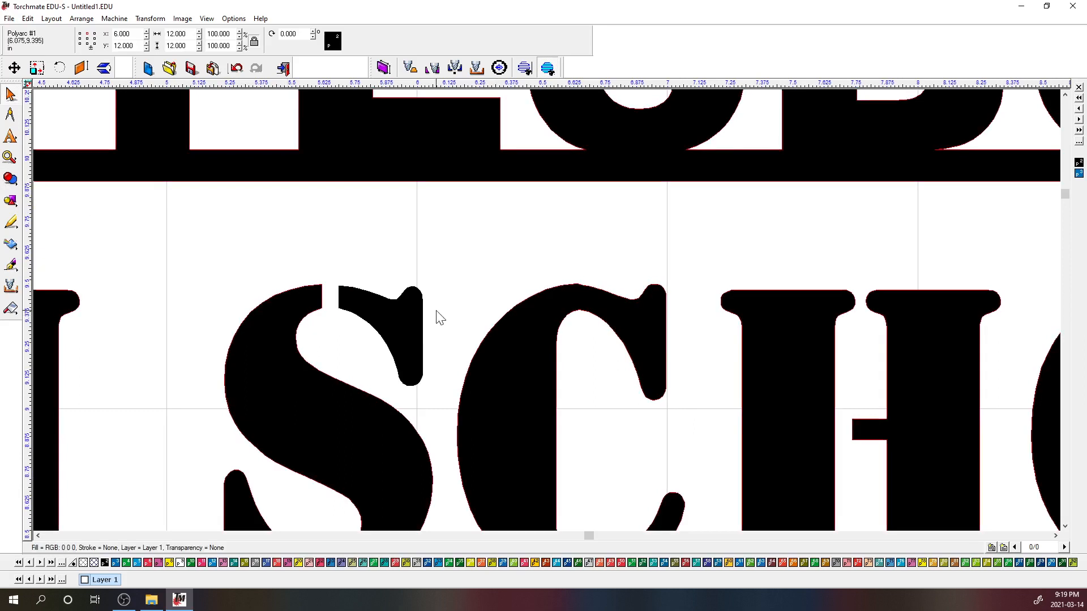
Stretch the loose upper piece of the S in SCHOOL by nudging its two left end nodes left until they meet the letter's body
click(390, 303)
scroll(360, 297, up, 1)
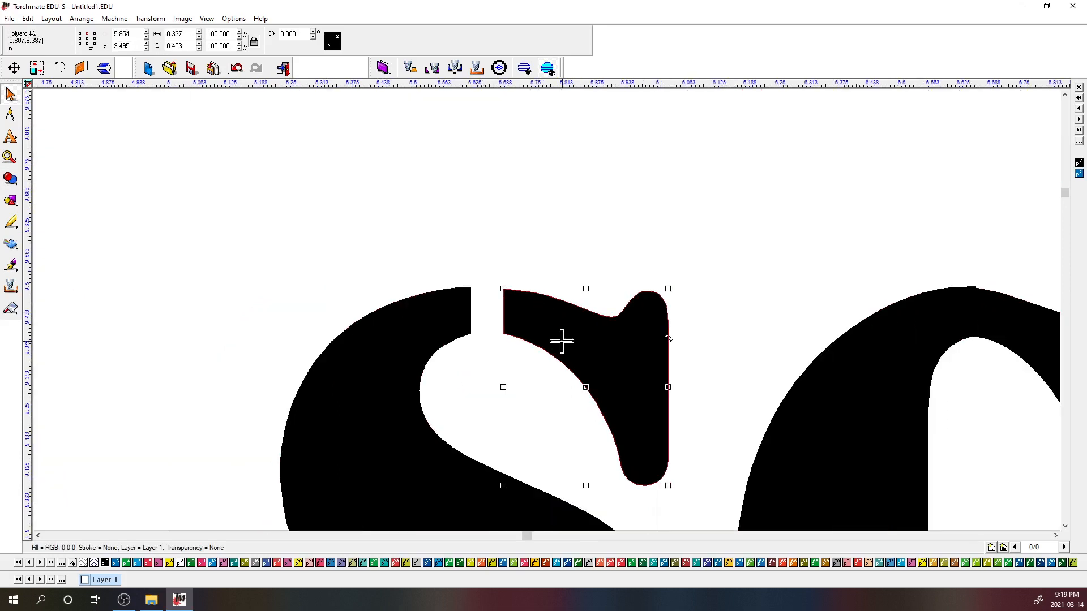
double_click(529, 321)
drag(514, 274, 489, 338)
key(Left)
key(Left)
key(Left)
key(Left)
key(Left)
key(Left)
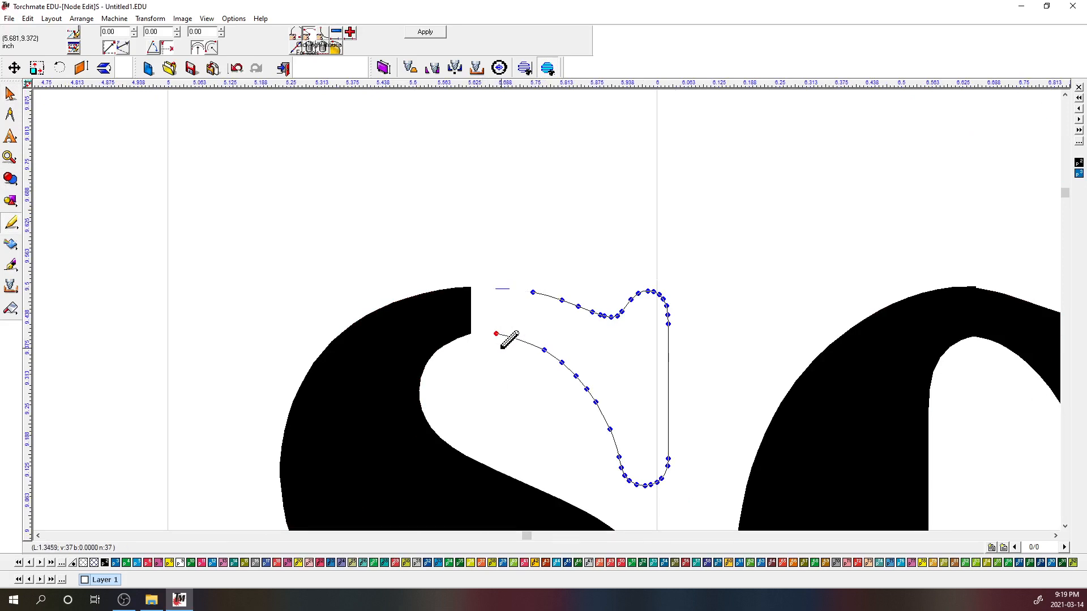
key(Left)
key(Left)
key(Left)
key(Left)
key(Left)
key(Left)
key(Left)
key(Left)
key(Left)
key(Left)
key(Left)
key(Left)
key(Left)
key(Left)
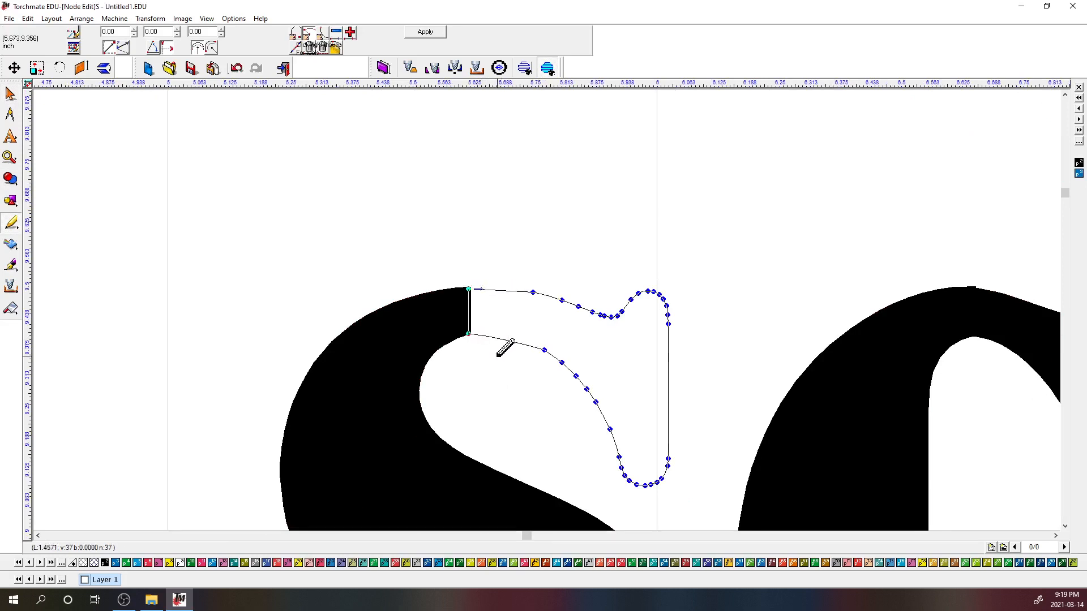
Smooth the upper and lower edges of the stretched S piece into curves that continue the letter's outline, and apply the node edit
double_click(474, 301)
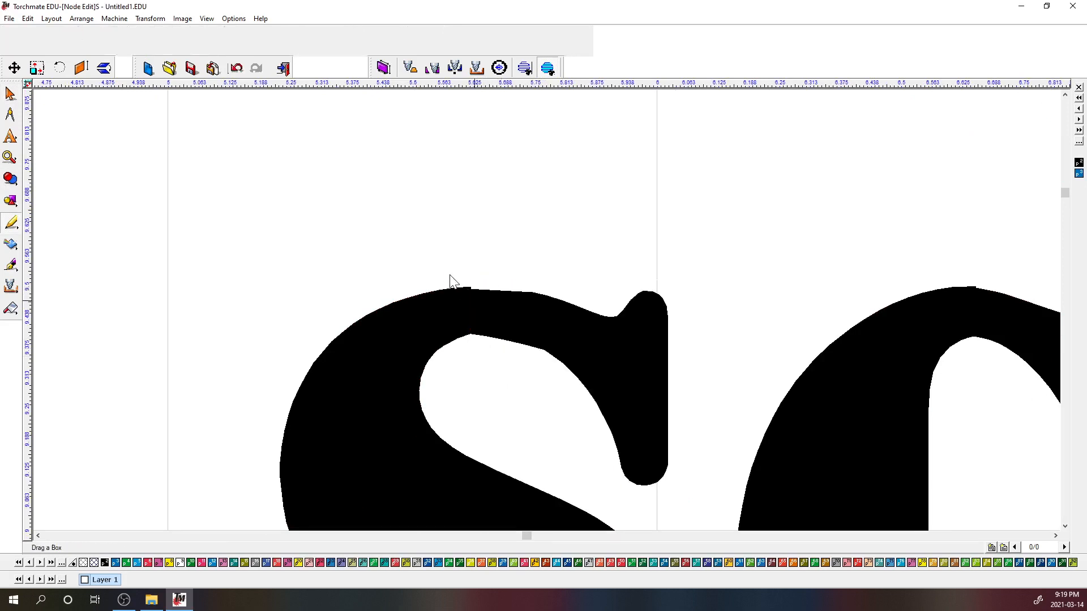
click(496, 298)
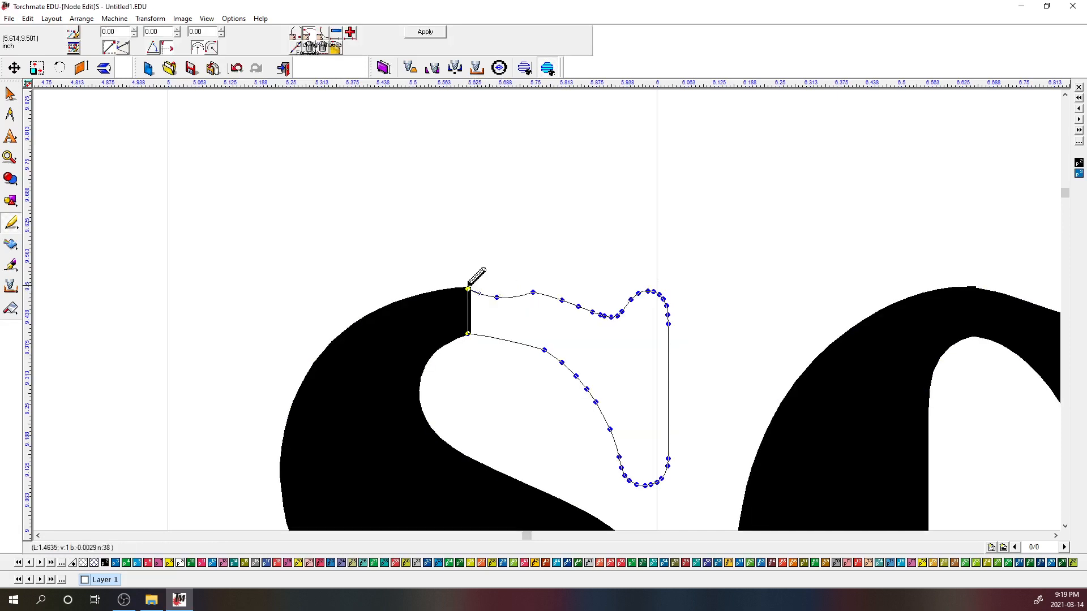
click(498, 297)
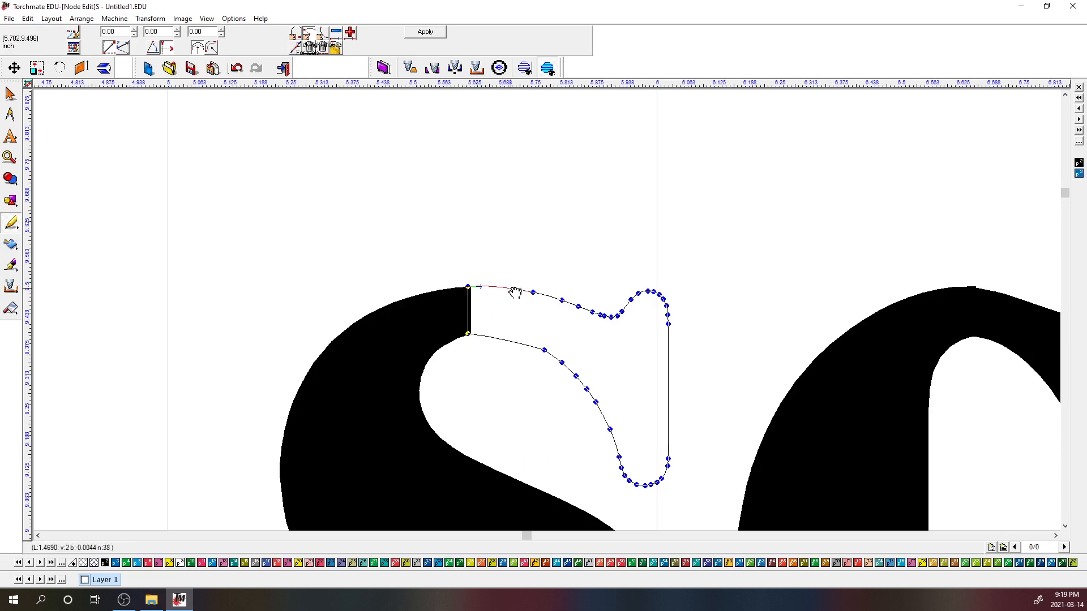
drag(509, 344, 513, 341)
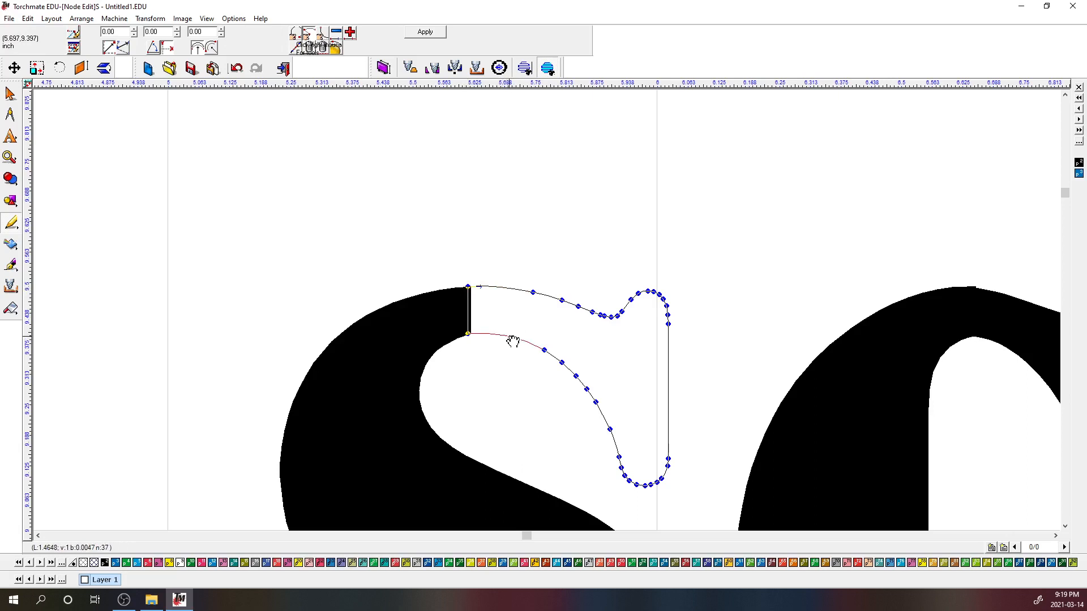
click(425, 32)
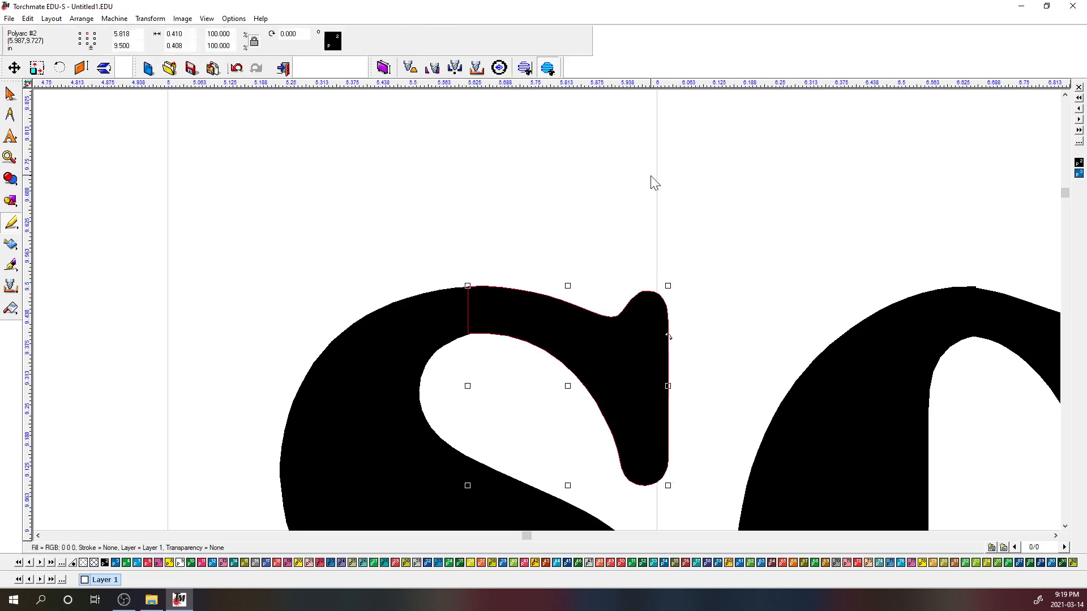
Weld the reshaped S piece to the rest of the sign shape
click(10, 179)
click(66, 185)
scroll(546, 310, down, 5)
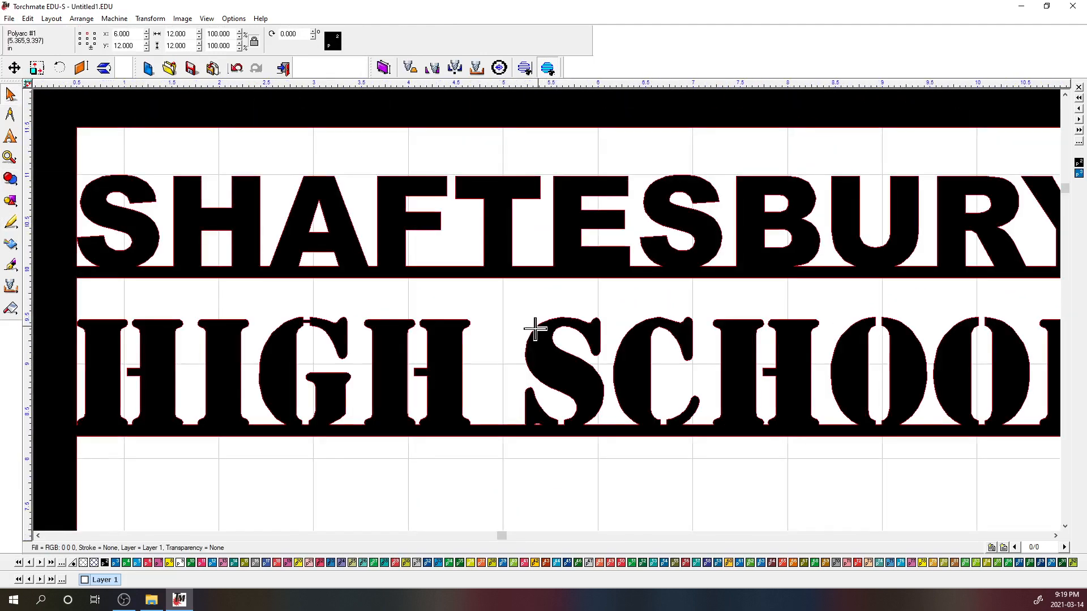
scroll(543, 304, down, 2)
click(606, 388)
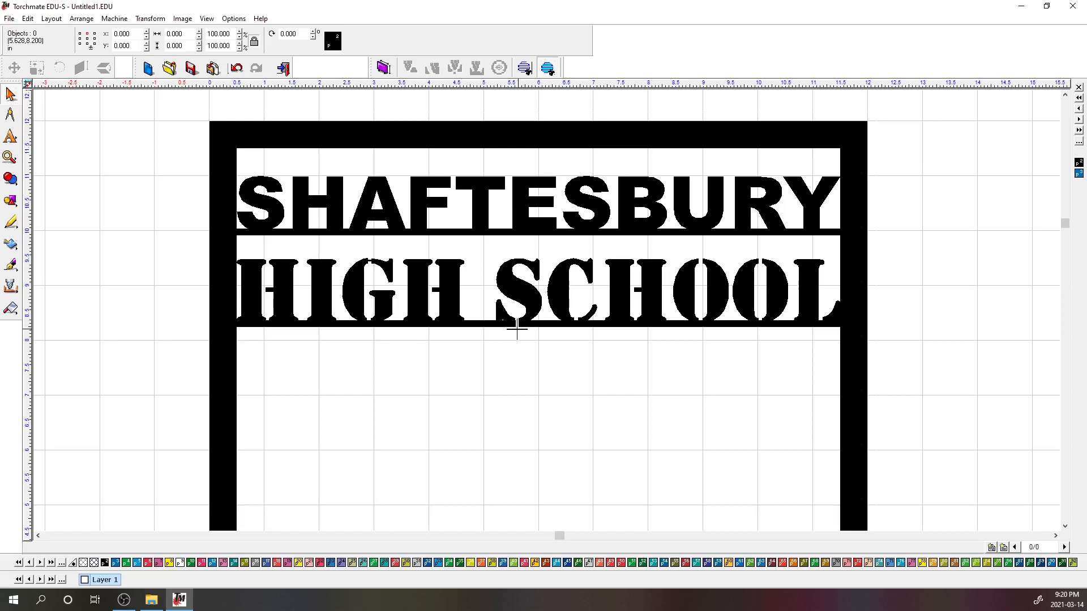
Close the stencil gap at the bottom of the S in SCHOOL by deleting its lower nodes, and apply the node edit
scroll(517, 330, up, 5)
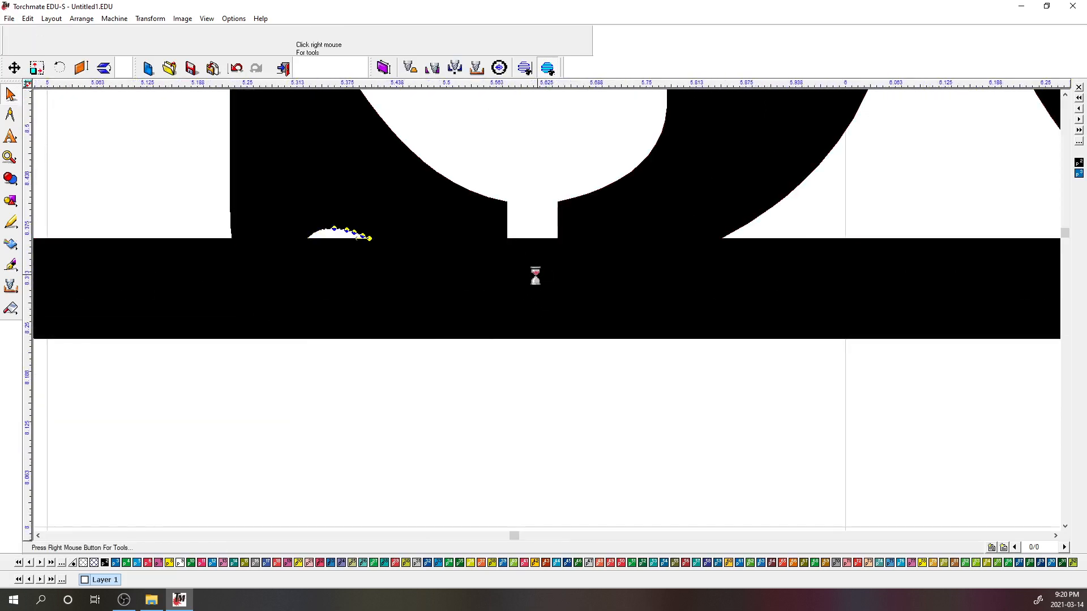
key(Delete)
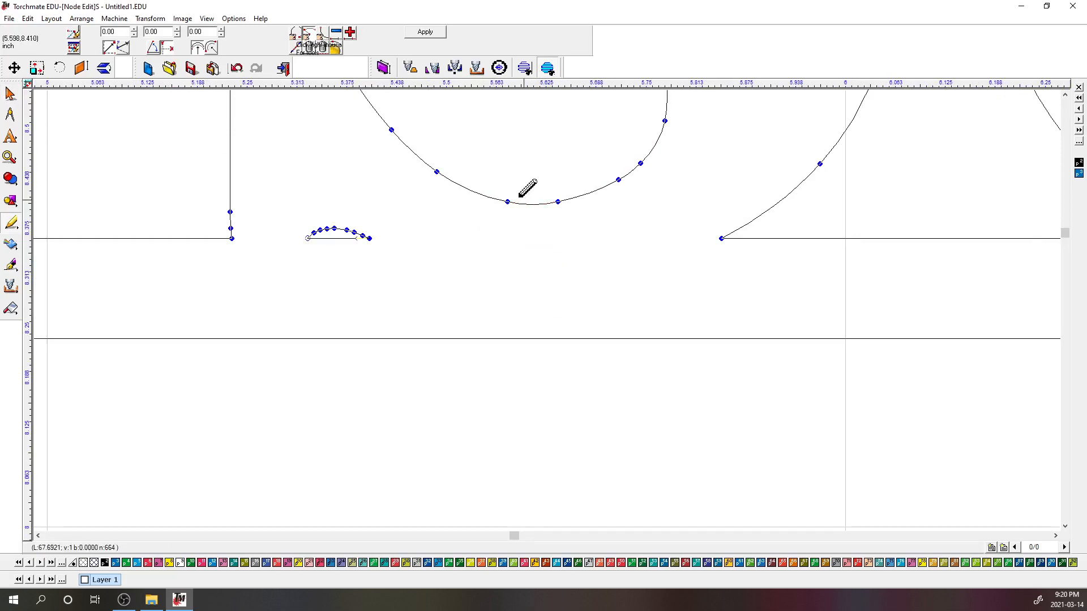
click(436, 35)
scroll(547, 311, down, 3)
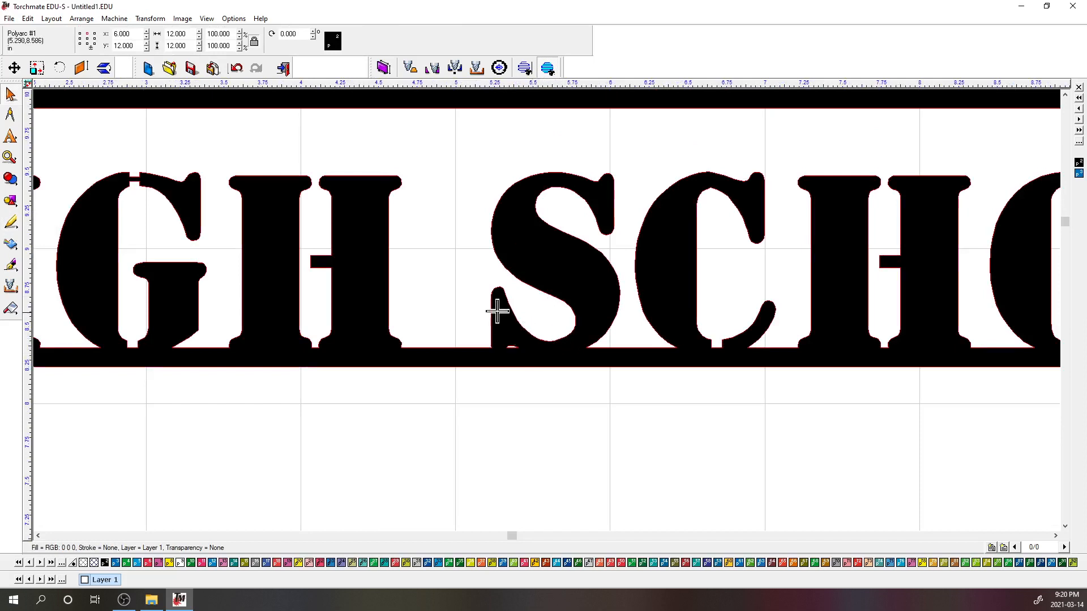
scroll(543, 311, down, 2)
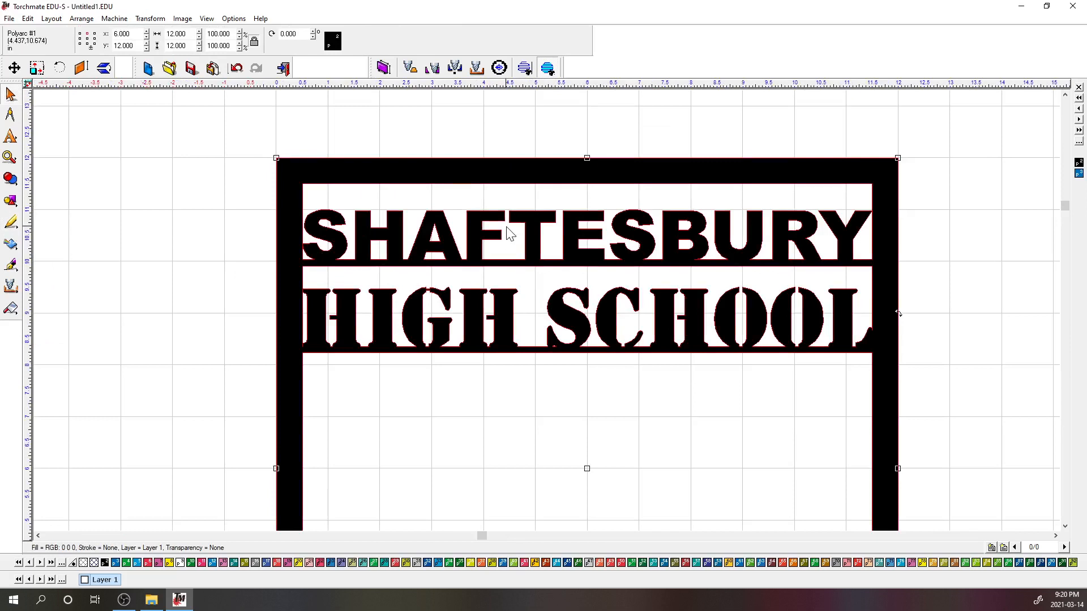
click(194, 270)
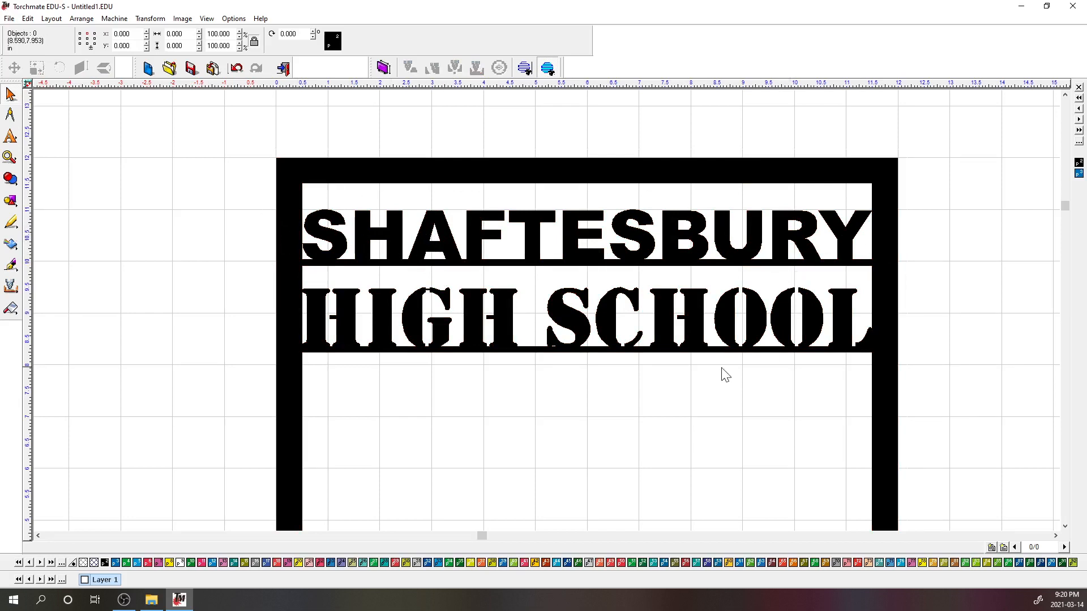
Set the Y coordinate of the bottom-right node of the border's lower inner opening to 4.25
scroll(589, 395, down, 3)
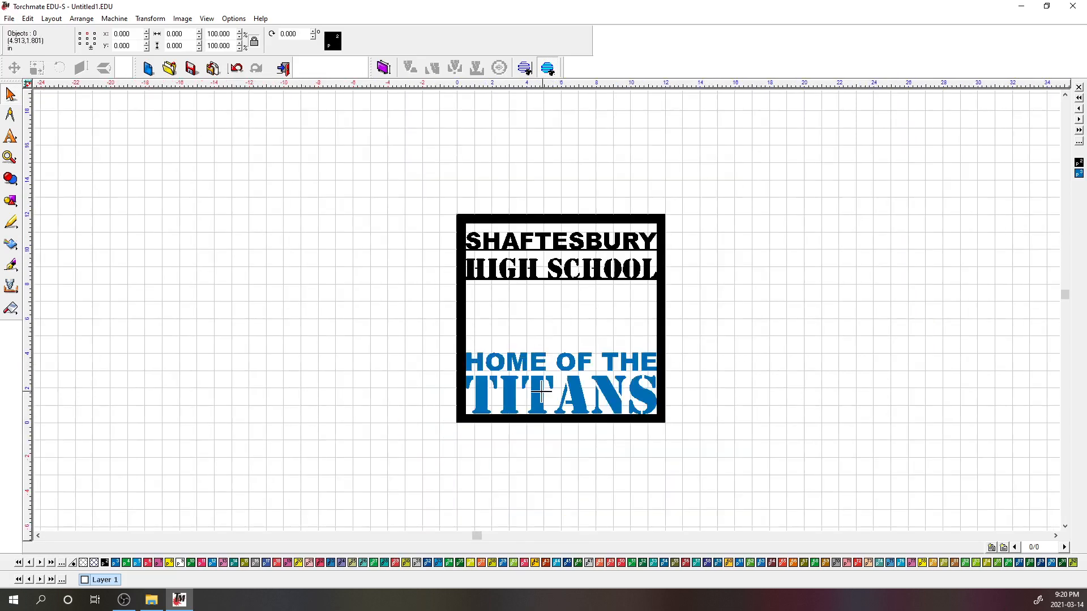
scroll(541, 391, up, 2)
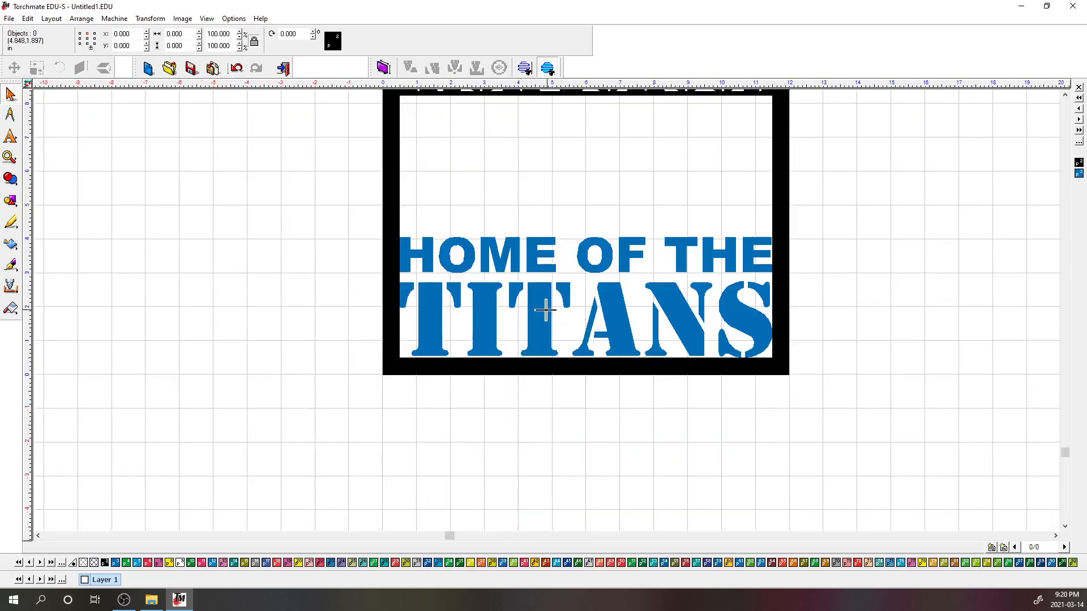
double_click(550, 365)
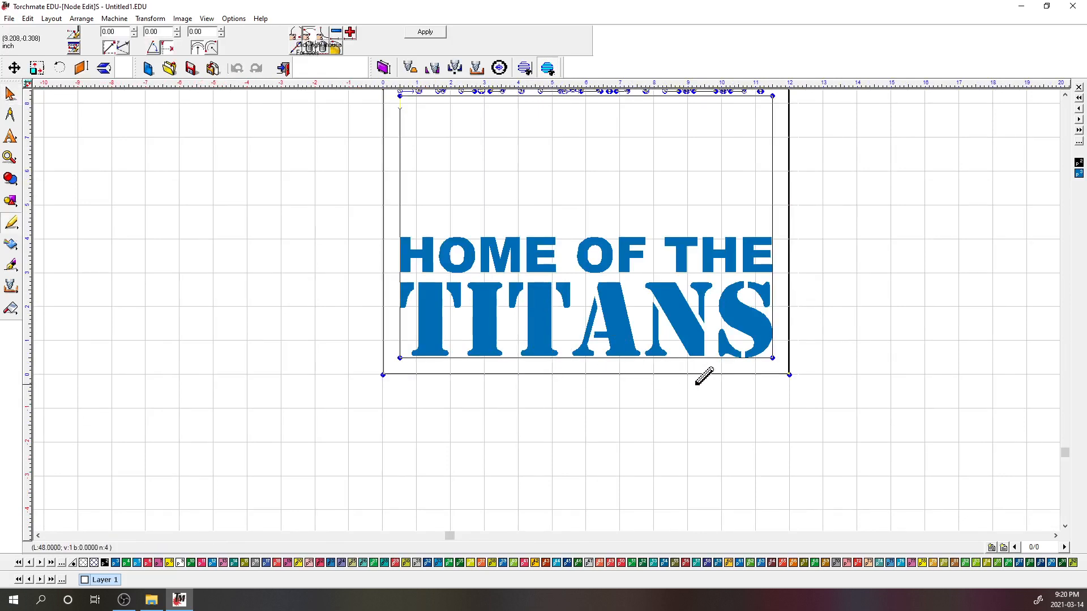
click(771, 358)
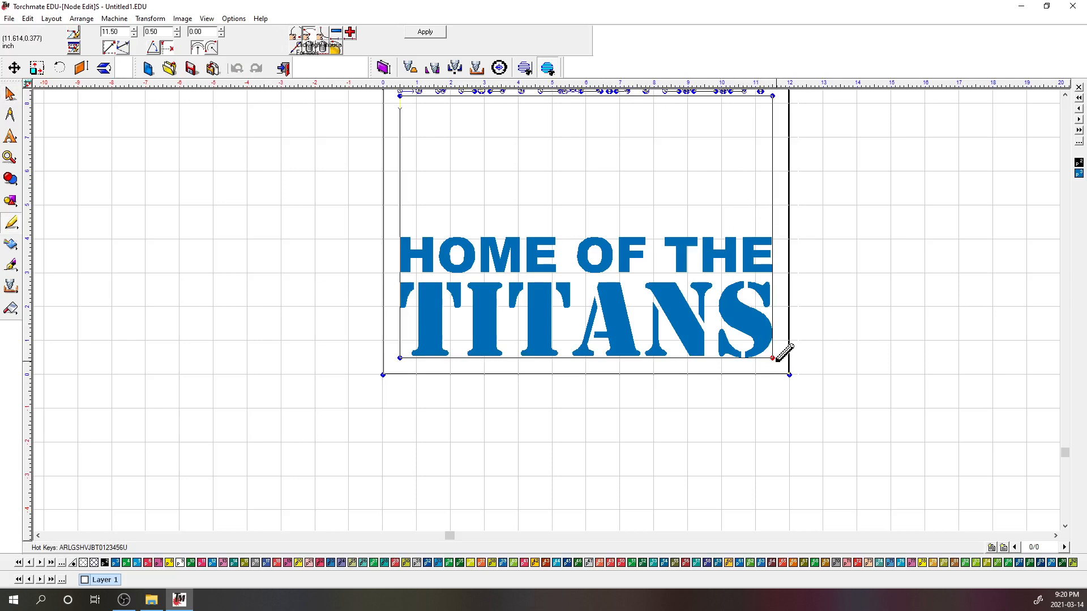
double_click(153, 32)
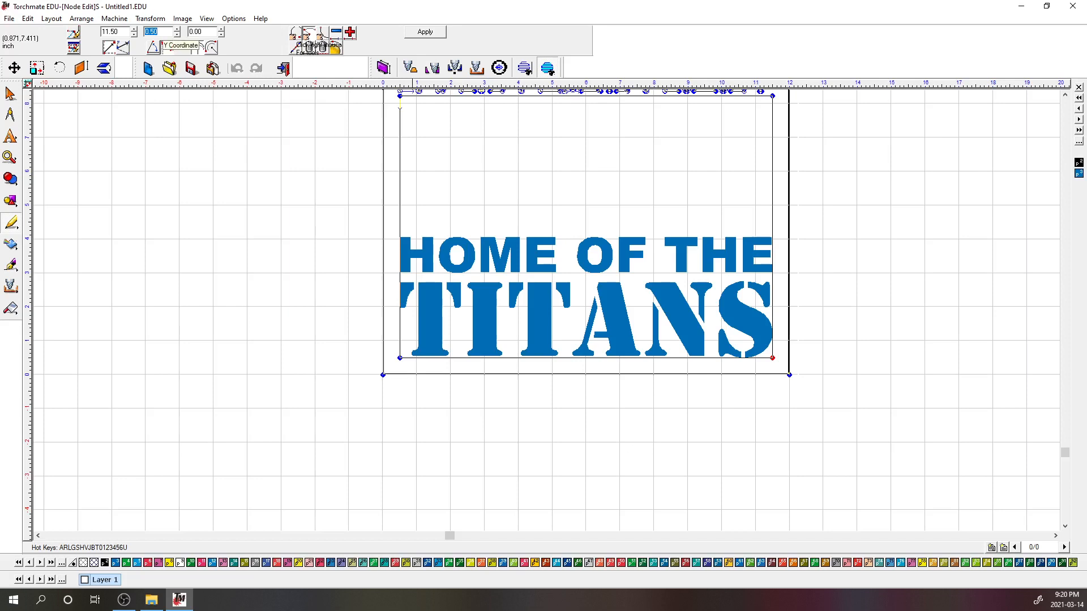
text(4)
key(Return)
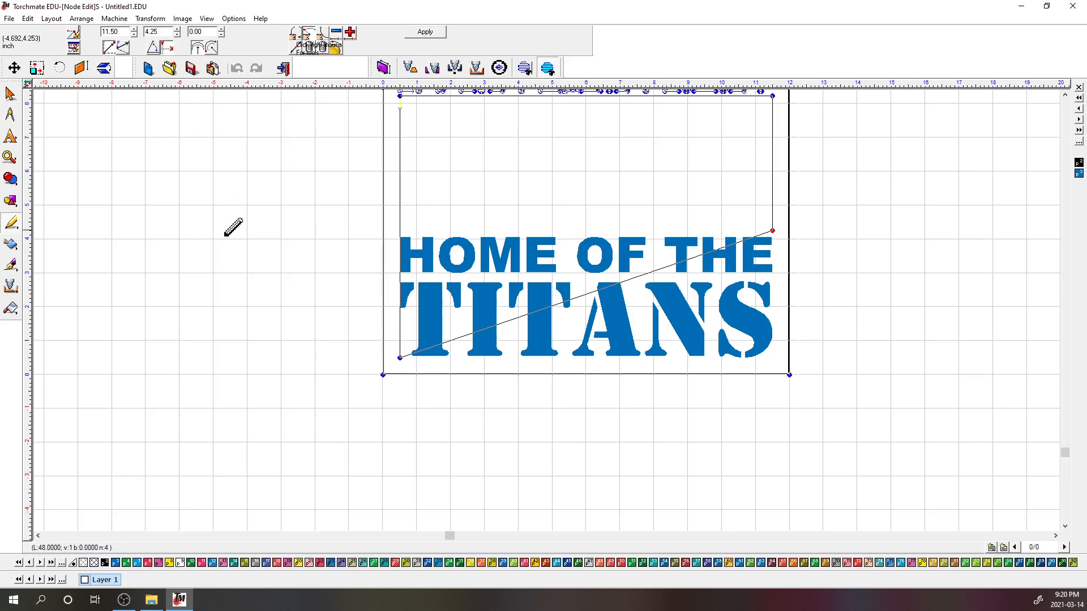
Set the opening's bottom-left node to the Y coordinate 4.25 as well, and apply the border's node edit
click(400, 358)
double_click(162, 32)
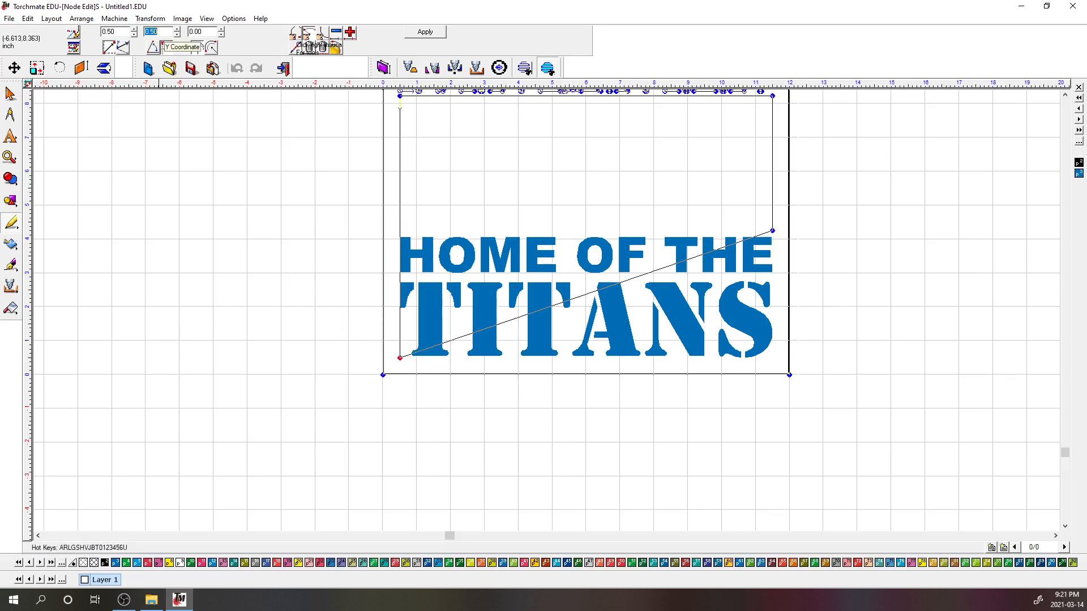
text(4.25)
key(Return)
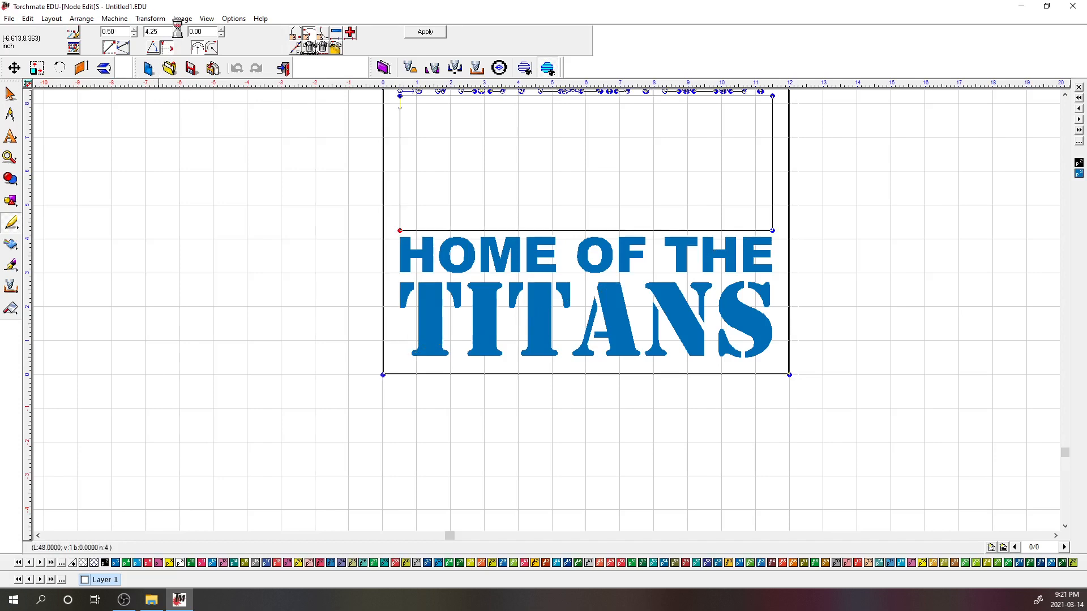
click(426, 31)
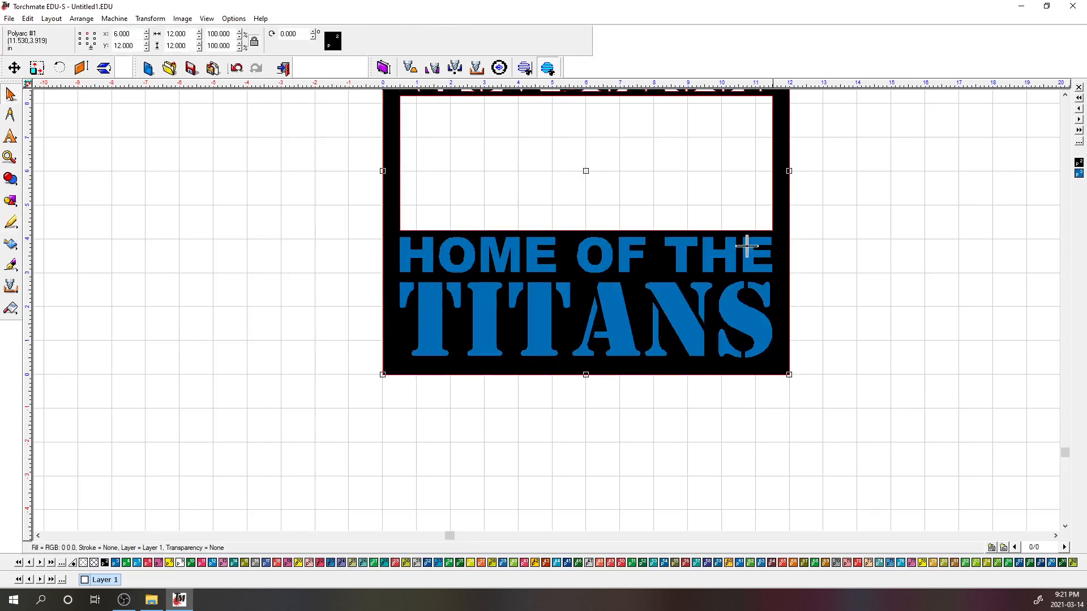
Fill the HOME OF THE text with black and cut it out of the sign's solid lower area
click(427, 251)
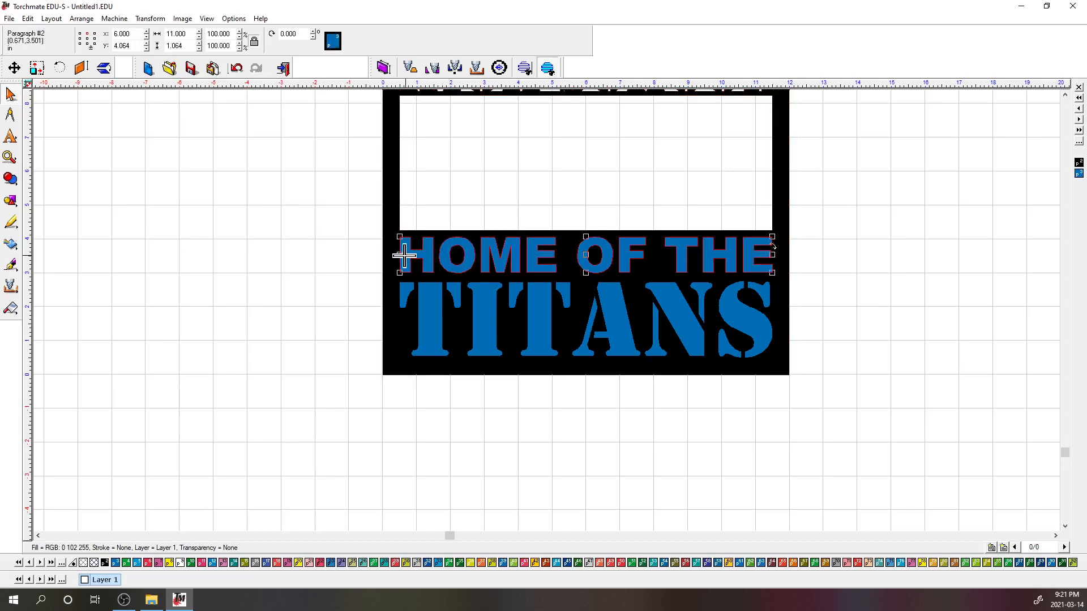
shift+click(388, 214)
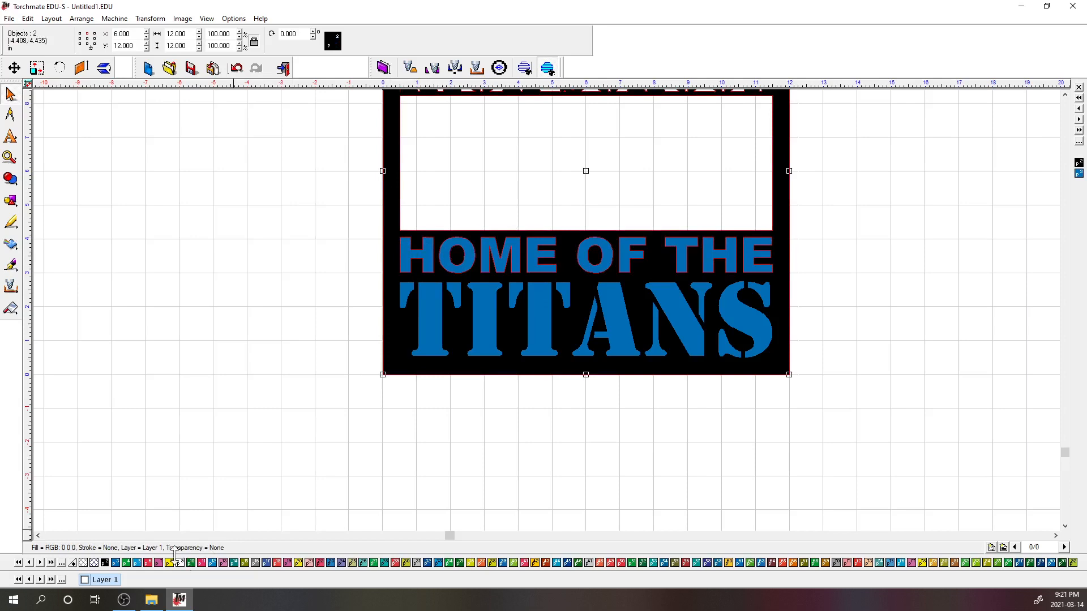
click(106, 563)
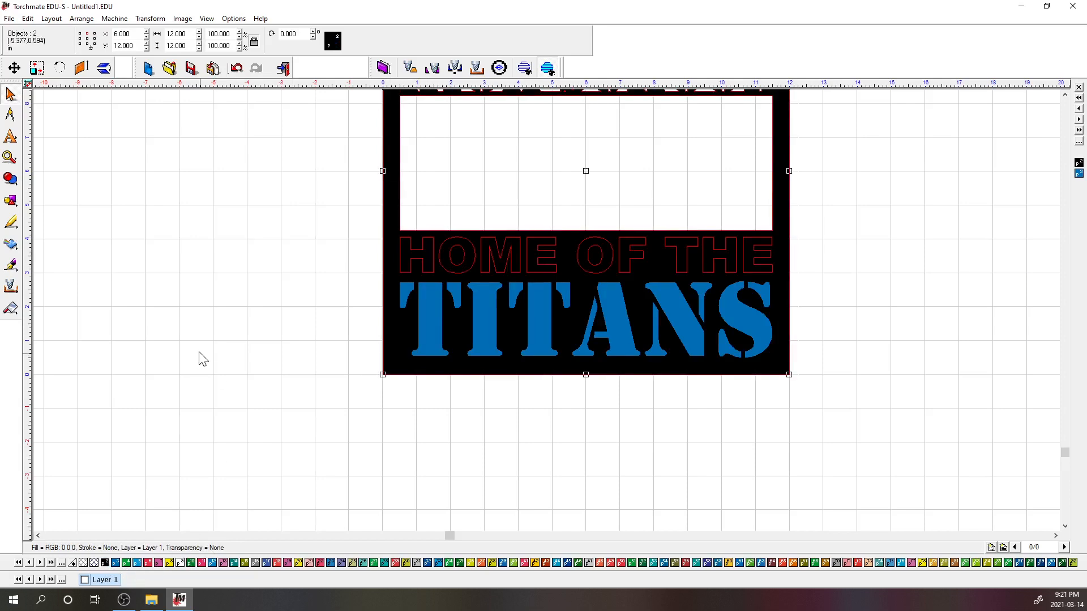
click(10, 179)
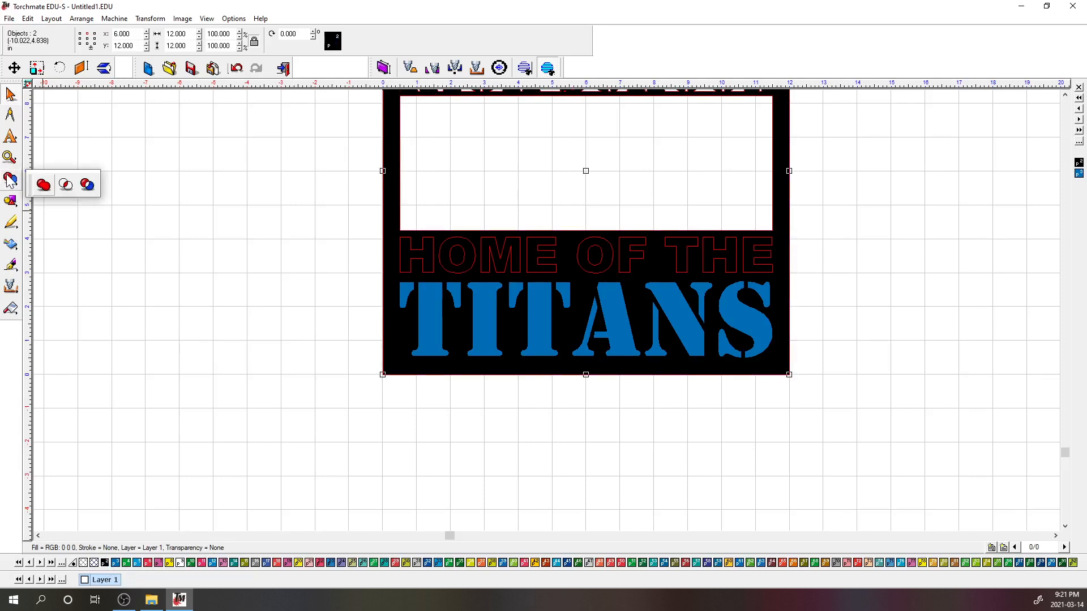
click(88, 185)
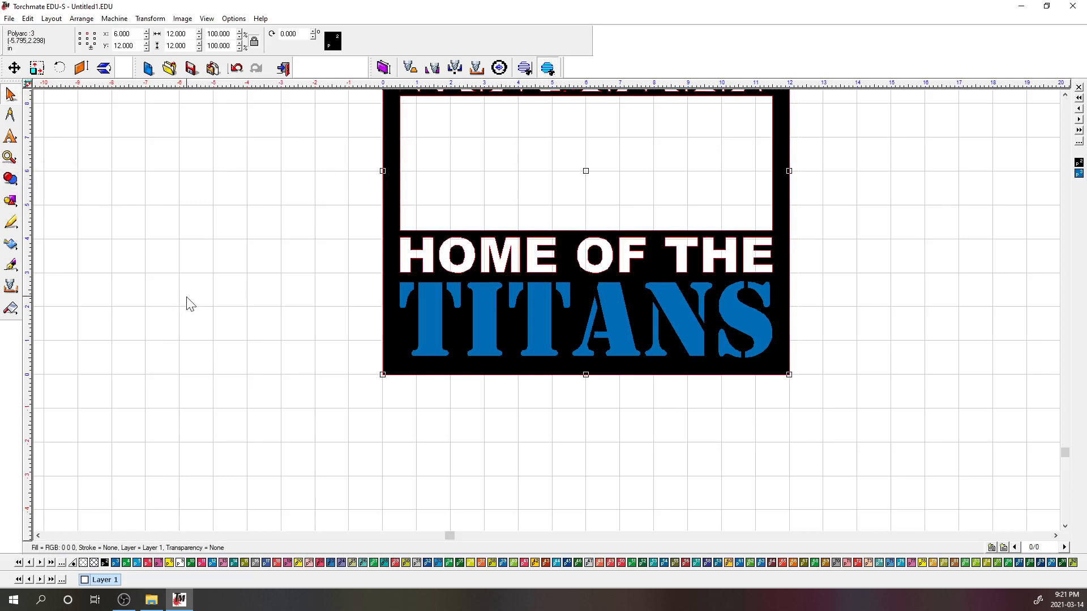
click(232, 297)
Fill the TITANS text with black and cut it out of the sign's solid lower area
click(433, 309)
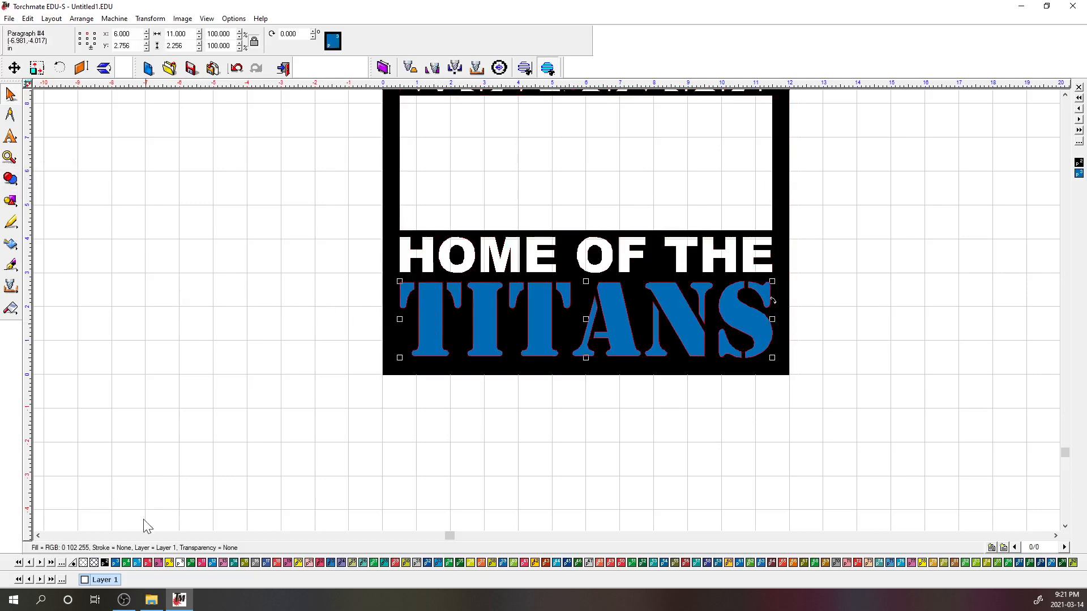
click(105, 563)
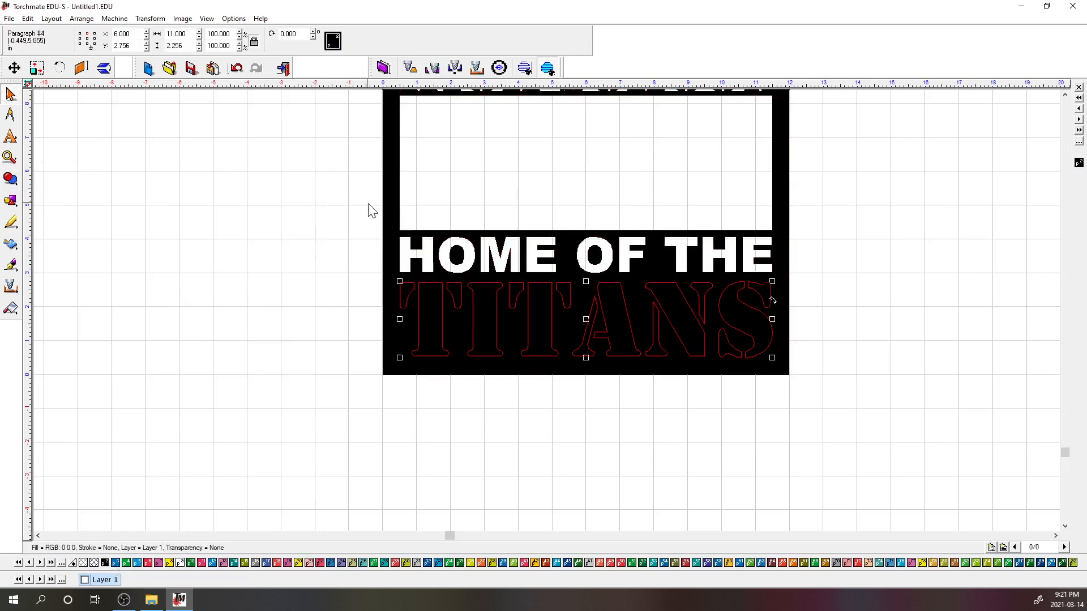
shift+click(387, 194)
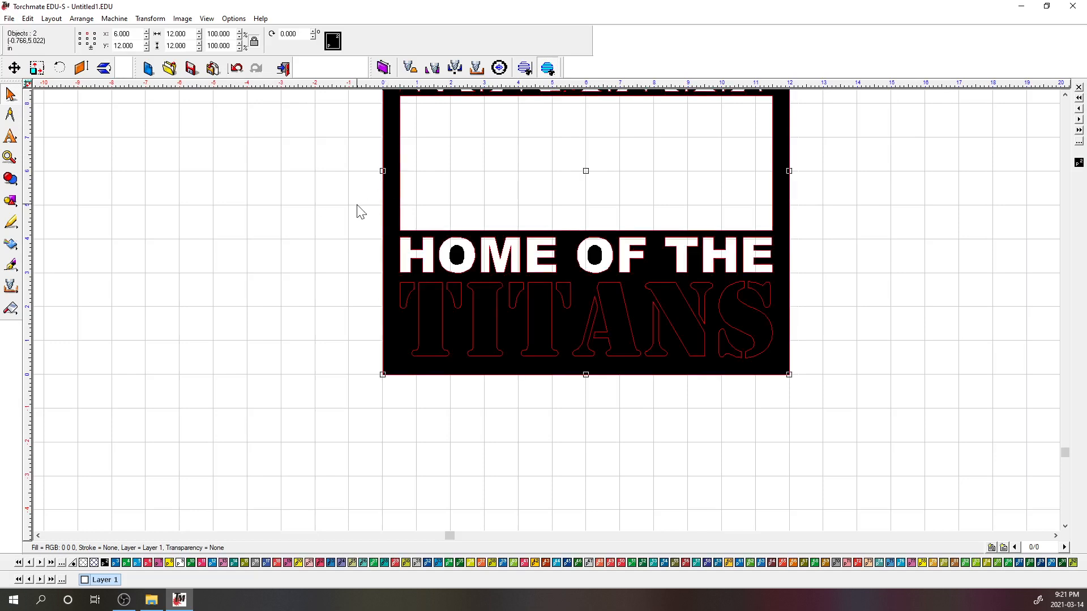
click(10, 200)
click(91, 190)
click(209, 294)
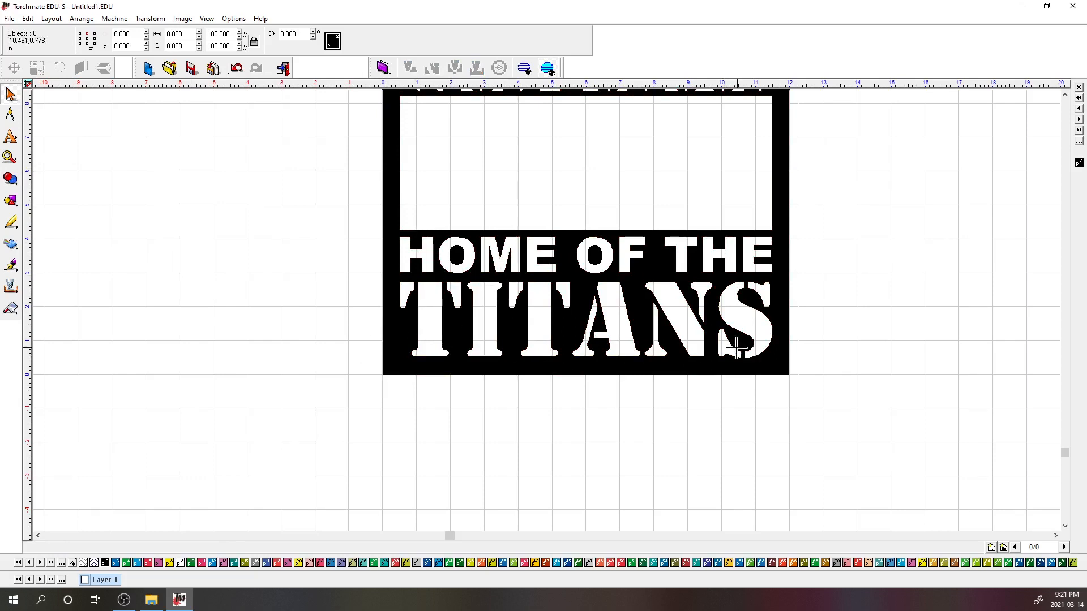
scroll(548, 314, up, 2)
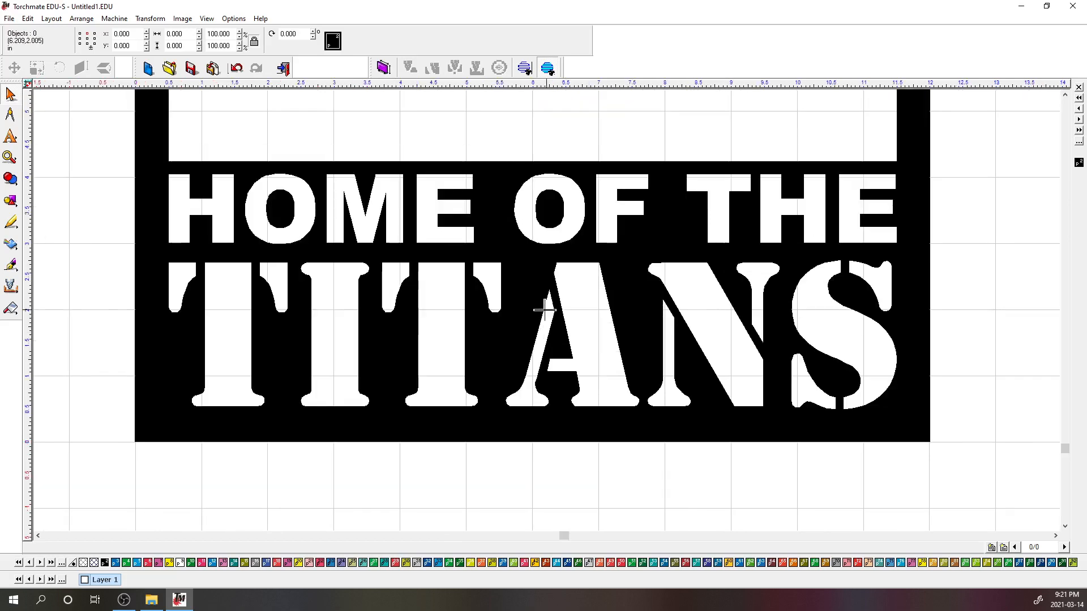
scroll(539, 313, down, 3)
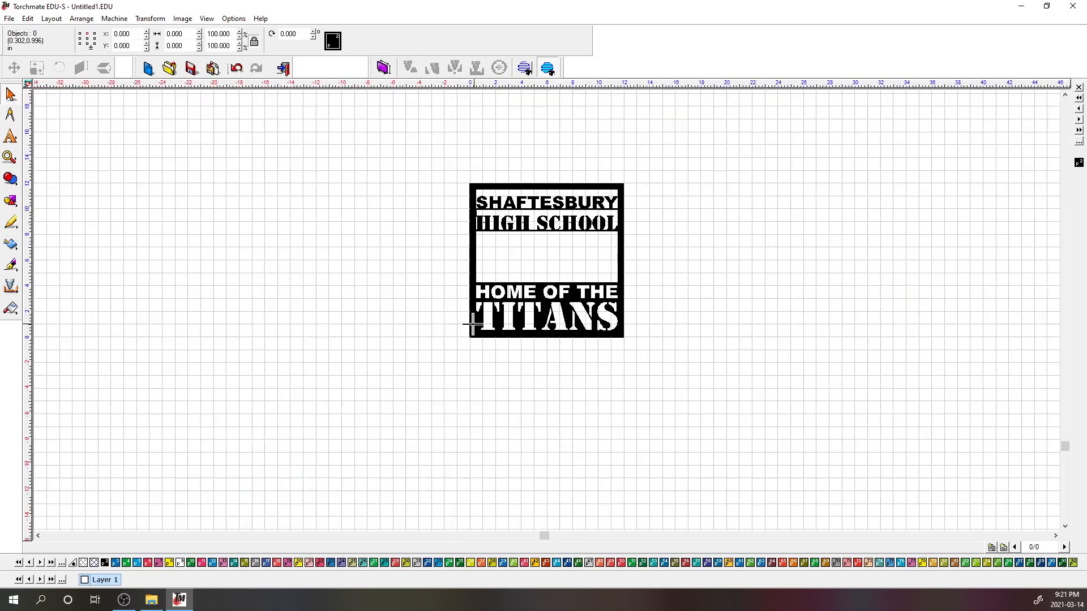
Move the sign aside to check for loose pieces in the cut-out lettering, and undo the move
click(470, 326)
drag(470, 327, 713, 356)
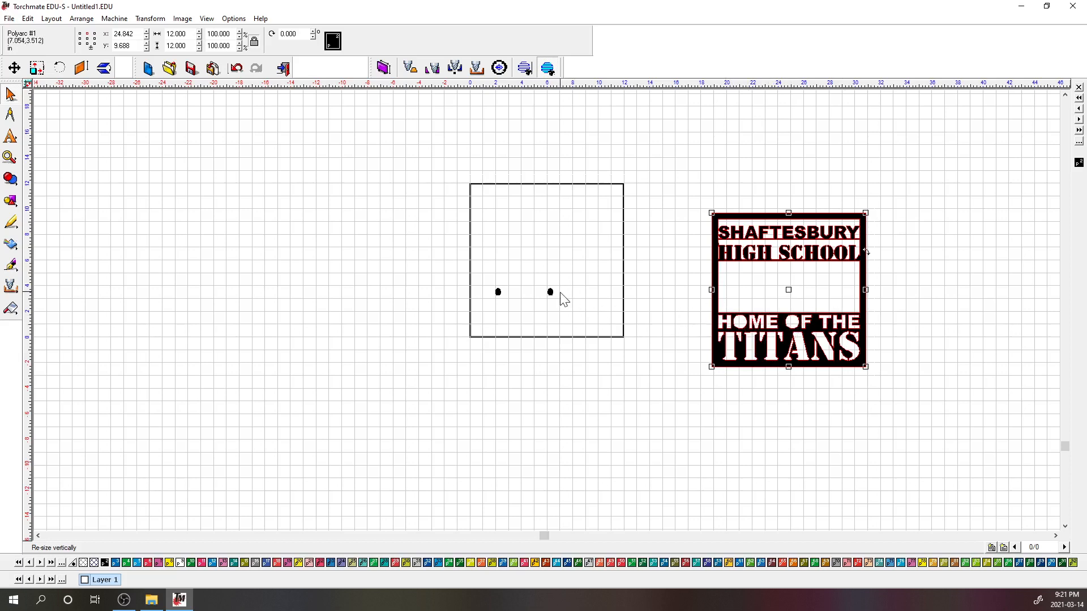
drag(549, 295, 548, 295)
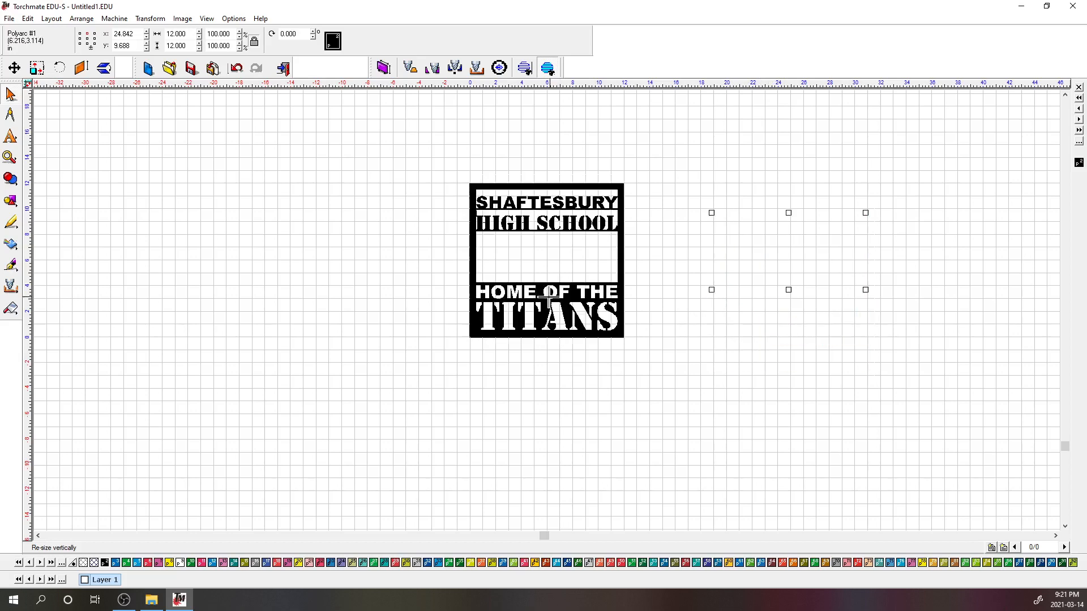
Draw a vertical rectangle about 0.124 by 1.38 in across the O of HOME and centre it on the letter
scroll(547, 311, up, 2)
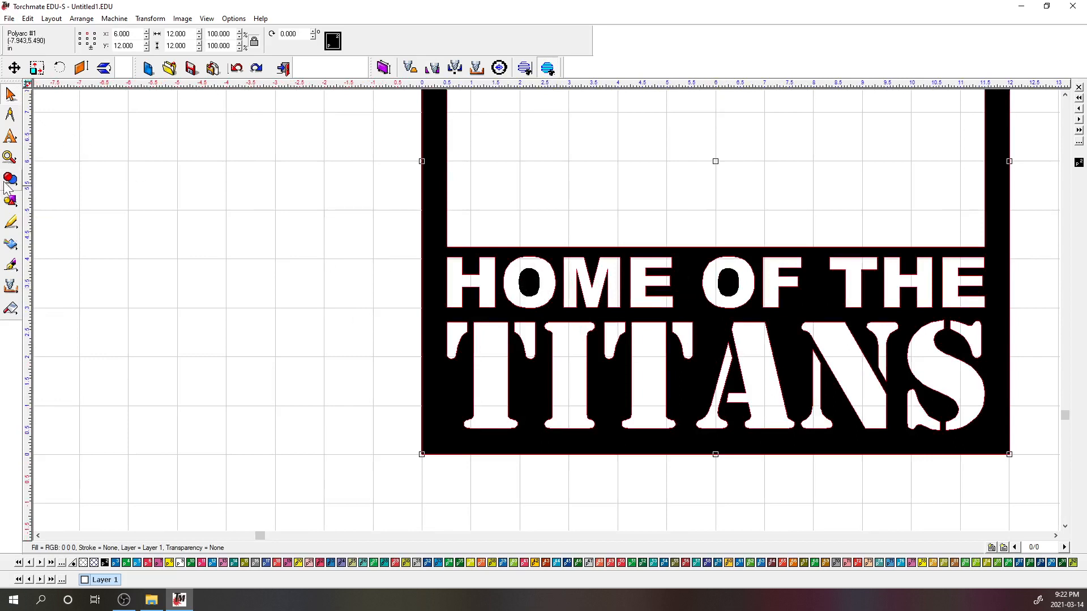
click(10, 202)
click(89, 207)
scroll(535, 252, up, 1)
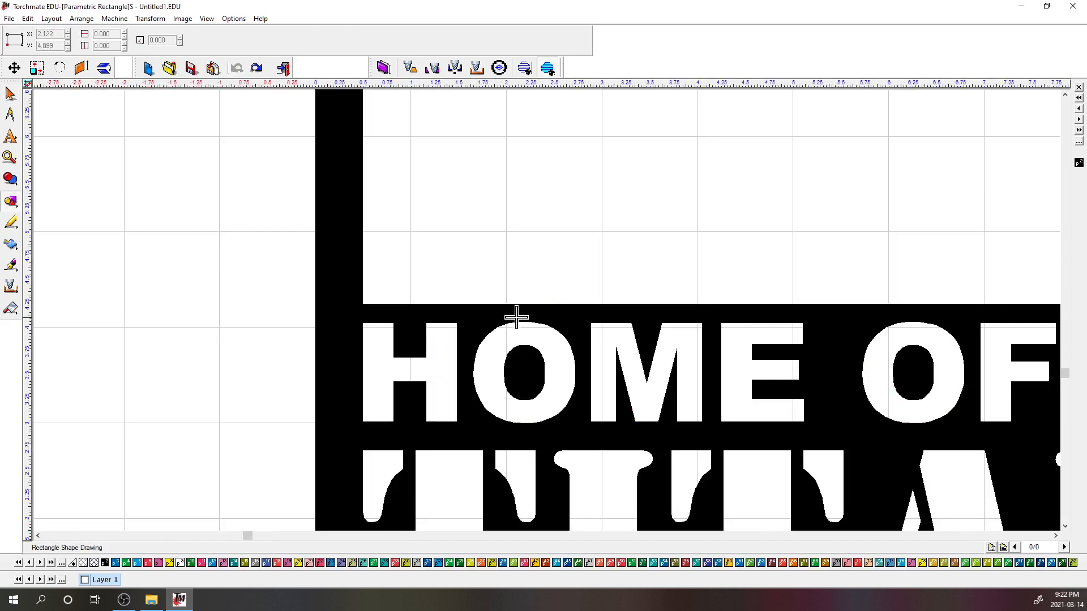
drag(518, 313, 532, 445)
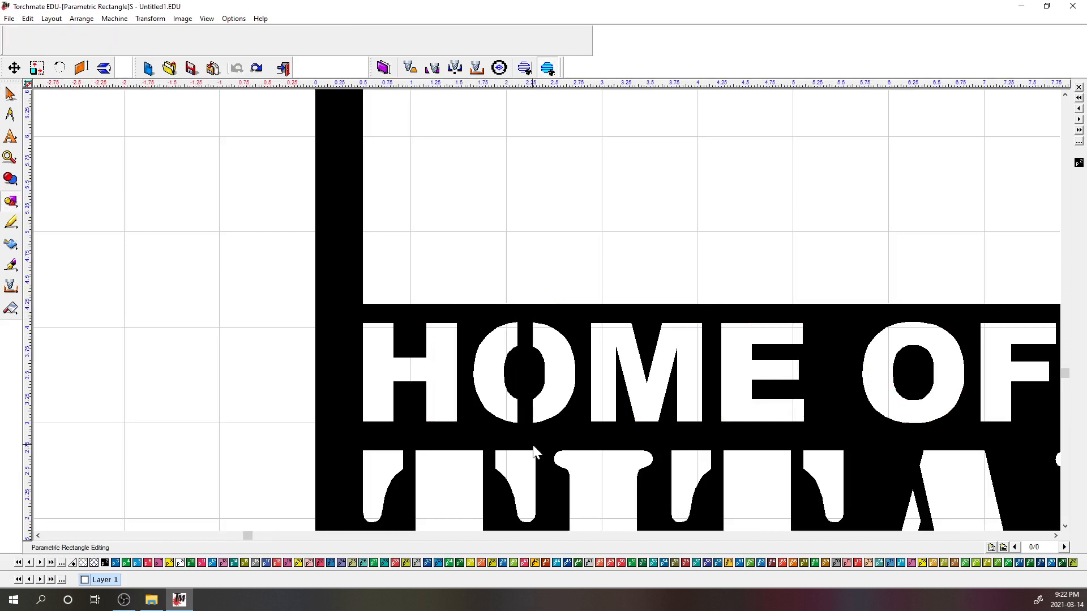
click(10, 93)
drag(533, 379, 531, 384)
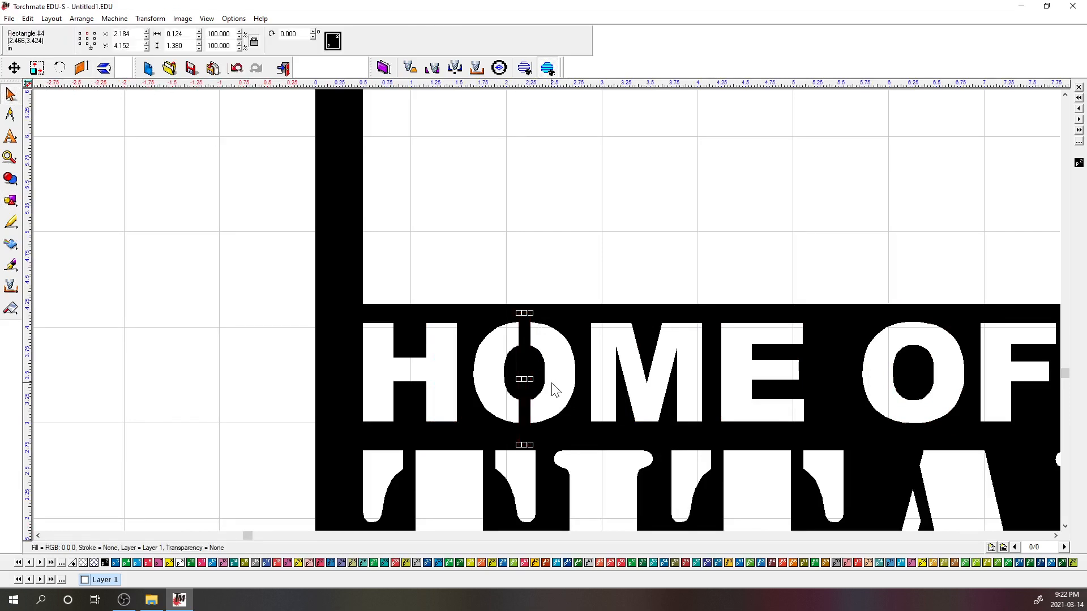
Weld the bridging rectangle and the loose centre of the O in HOME to the sign
click(562, 365)
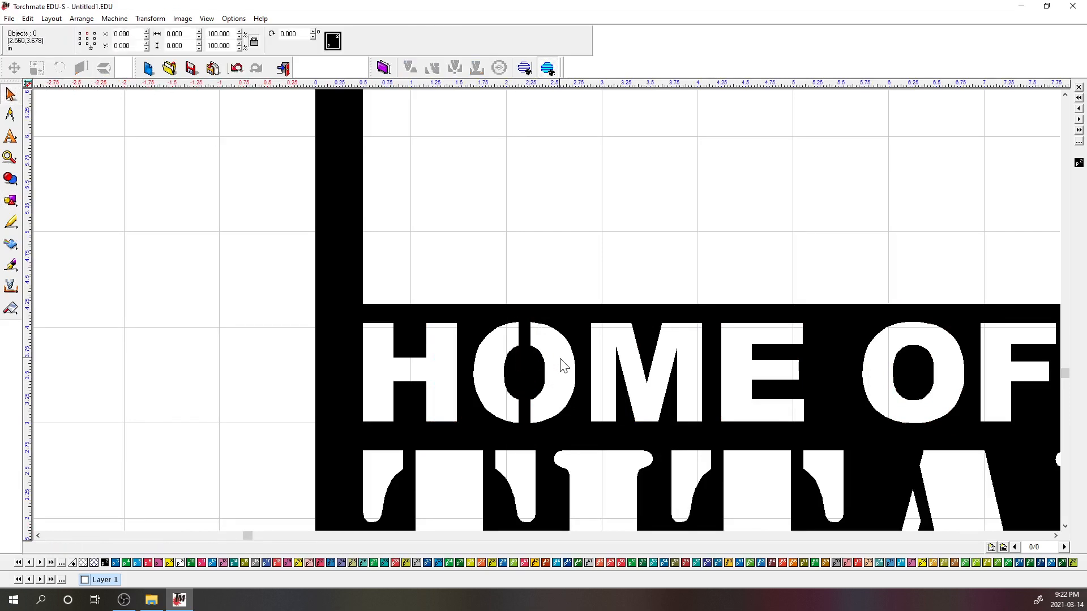
click(520, 326)
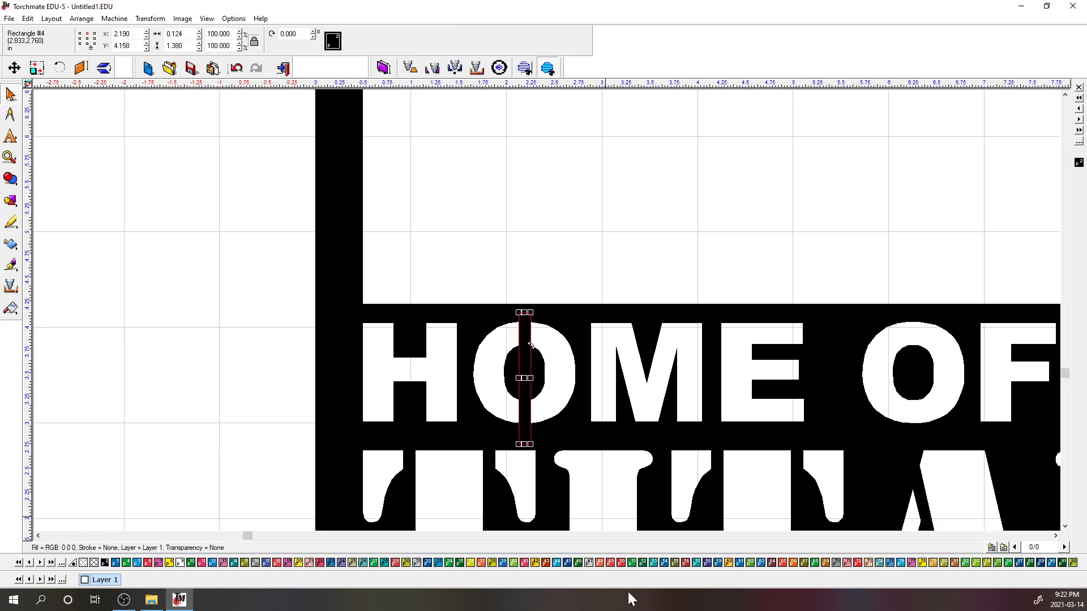
shift+click(533, 364)
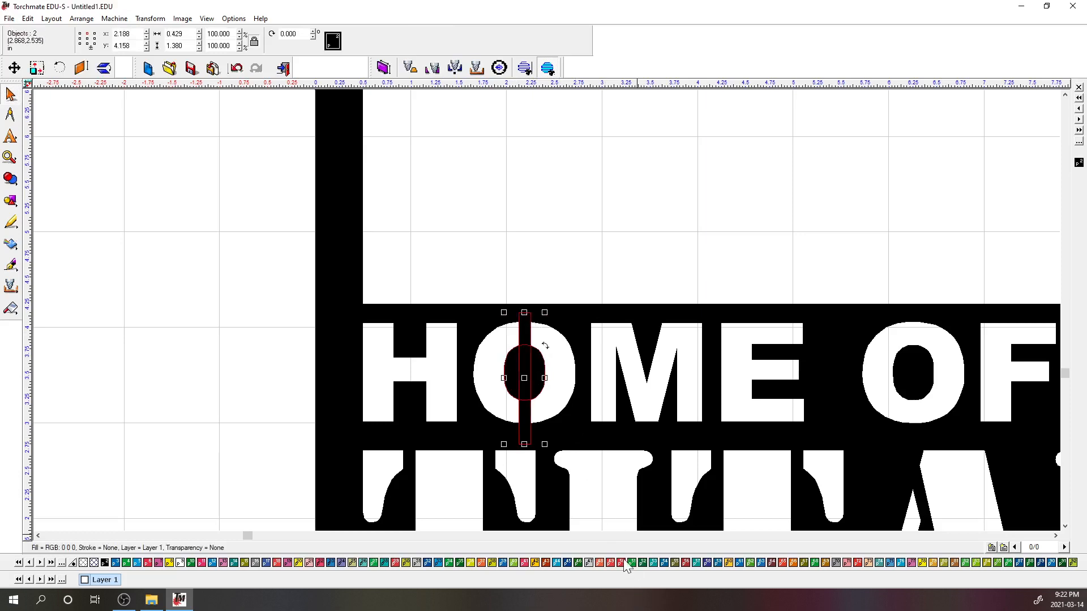
shift+click(462, 319)
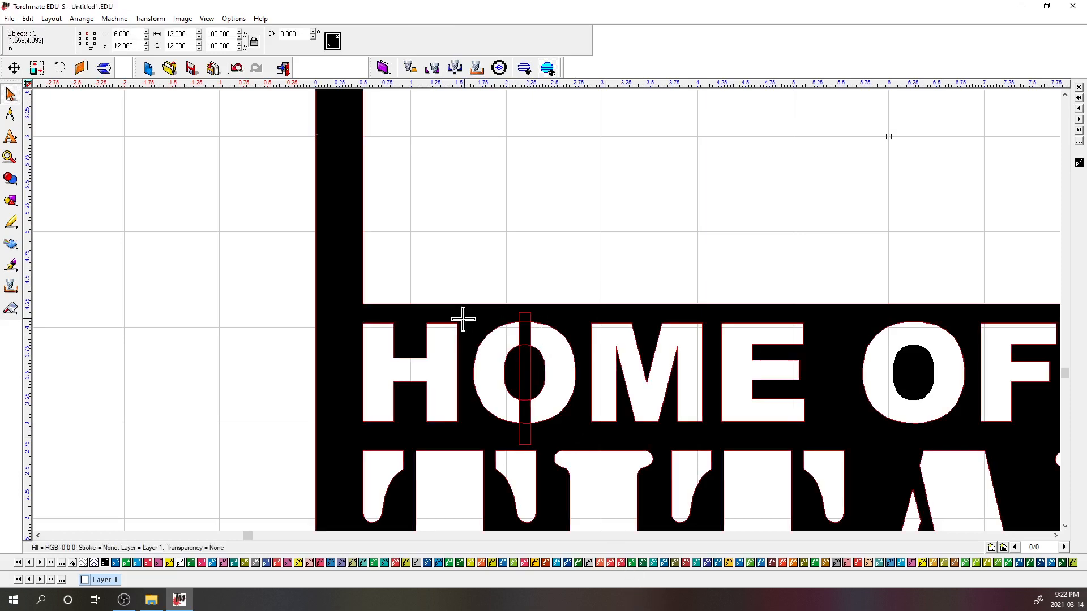
click(12, 180)
click(43, 184)
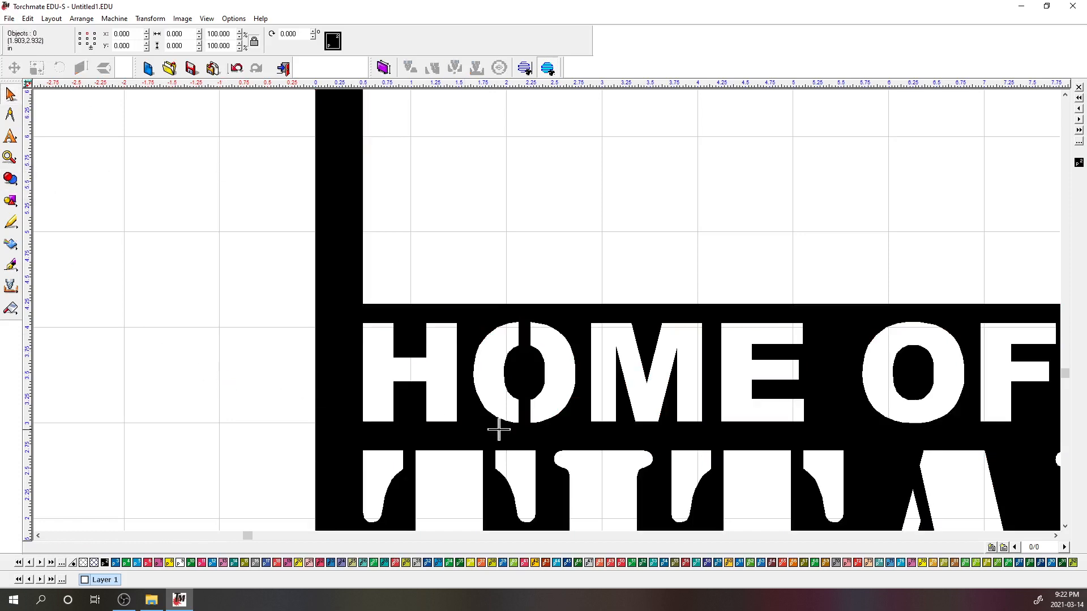
click(525, 362)
Stretch the three top nodes of the centre of the O in OF upward into the solid area and apply the node edit
scroll(952, 413, down, 3)
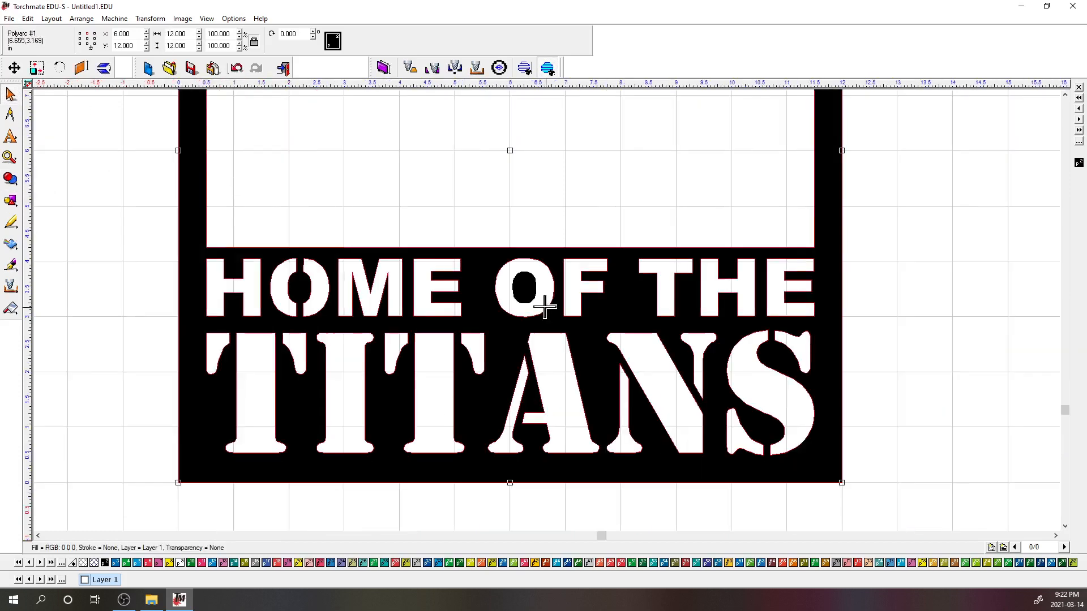
scroll(523, 282, up, 3)
double_click(551, 320)
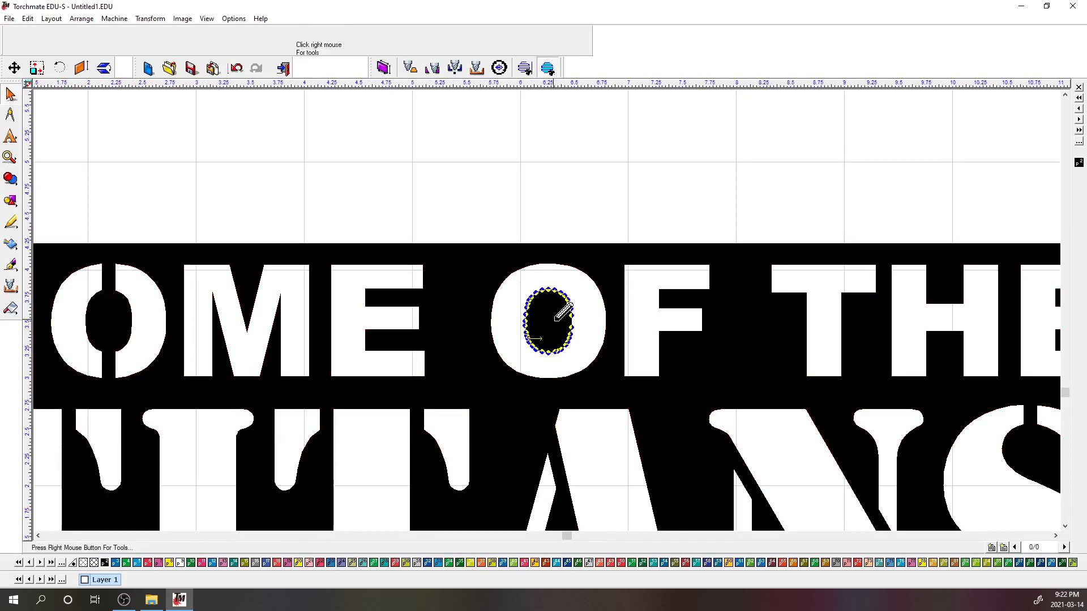
scroll(552, 313, up, 3)
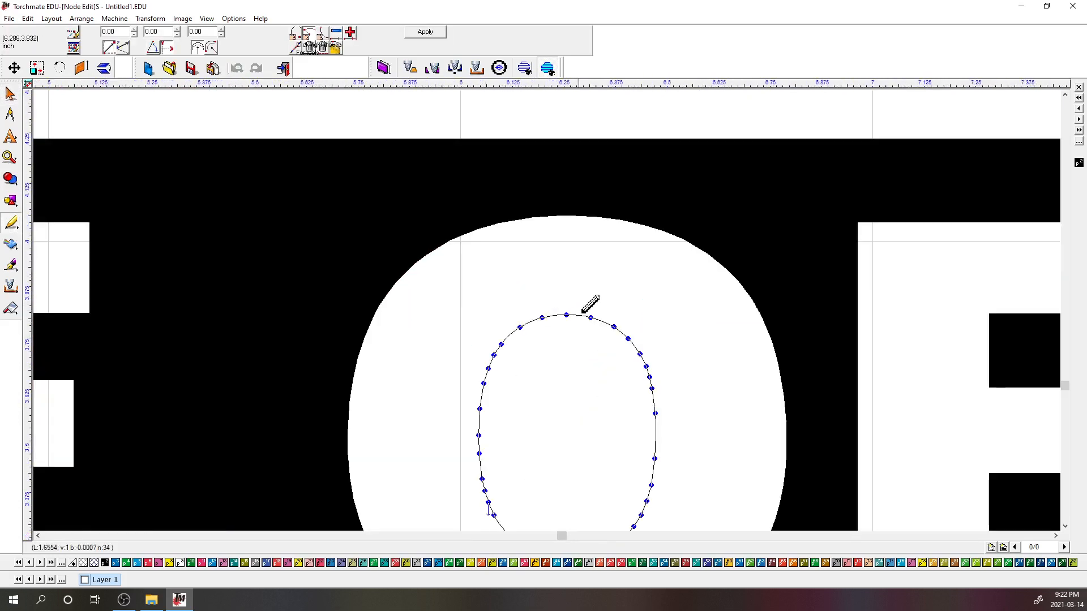
drag(603, 288, 538, 344)
key(Up)
key(Up)
key(Up)
key(Up)
key(Up)
key(Up)
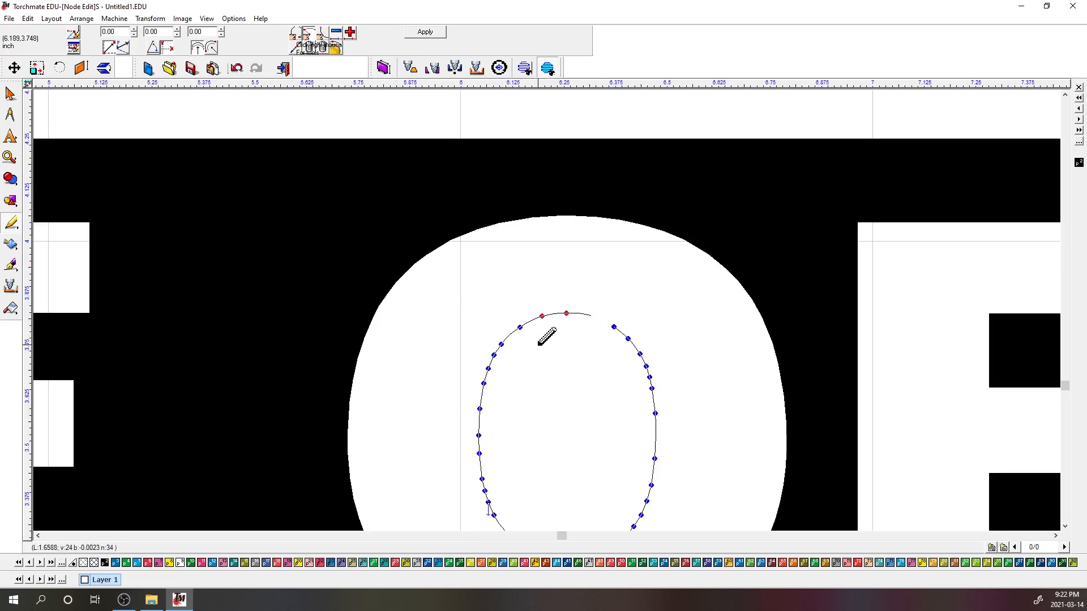
key(Up)
key(Up)
key(Up)
key(Up)
key(Up)
key(Up)
key(Up)
key(Up)
key(Up)
key(Up)
key(Up)
key(Up)
key(Up)
key(Up)
key(Up)
key(Up)
key(Up)
key(Up)
key(Up)
key(Up)
key(Up)
key(Up)
key(Up)
key(Up)
key(Up)
key(Up)
key(Up)
key(Up)
key(Up)
key(Up)
scroll(552, 324, down, 2)
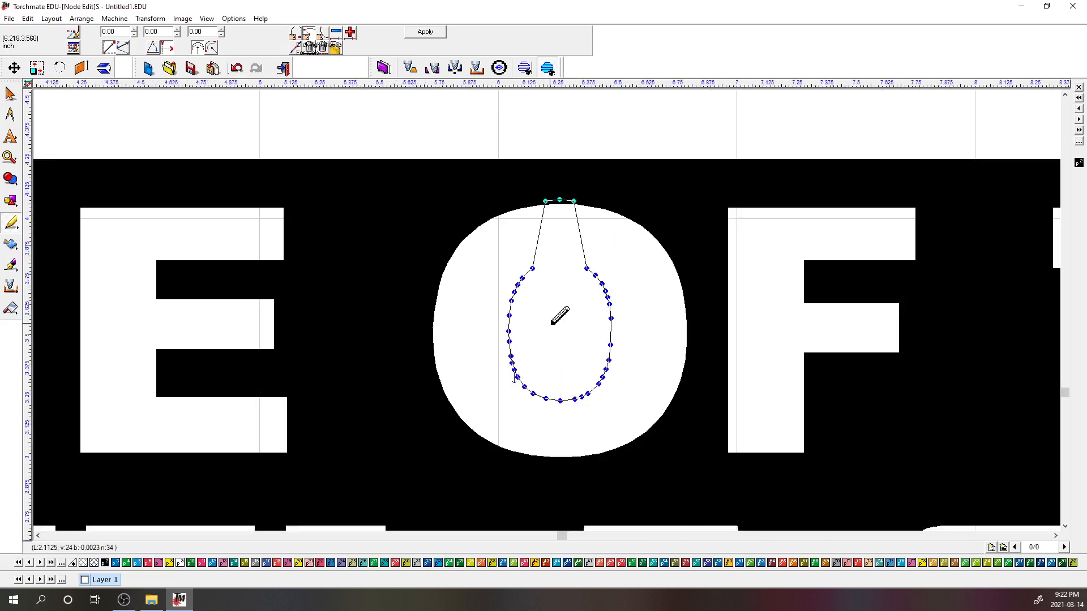
click(426, 32)
click(792, 404)
Stretch the three bottom nodes of the same O's centre downward into the solid area and apply the node edit
double_click(577, 318)
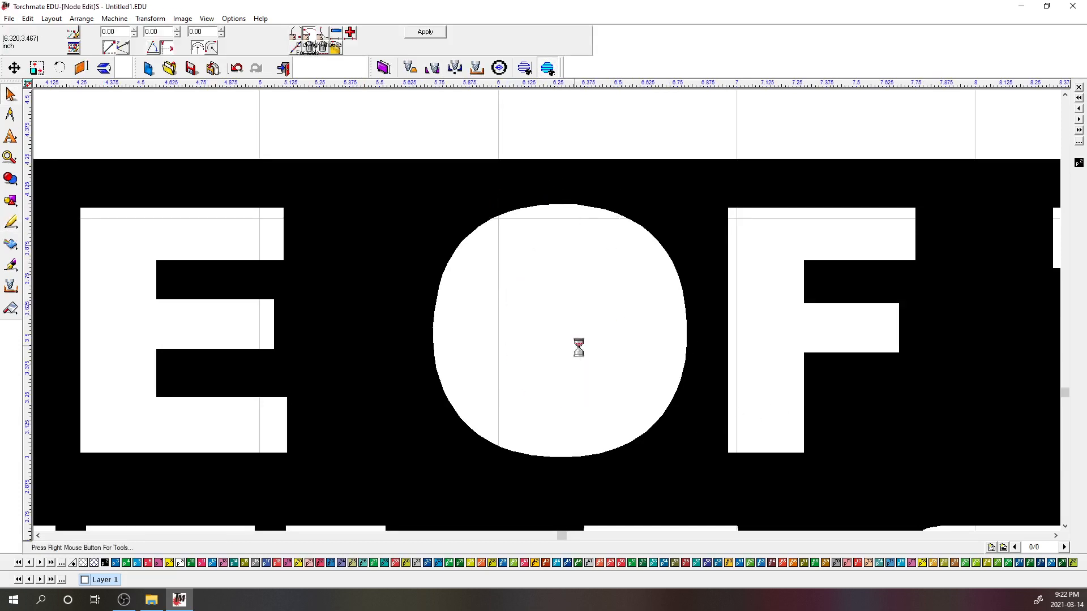
scroll(577, 394, up, 1)
drag(477, 297, 535, 387)
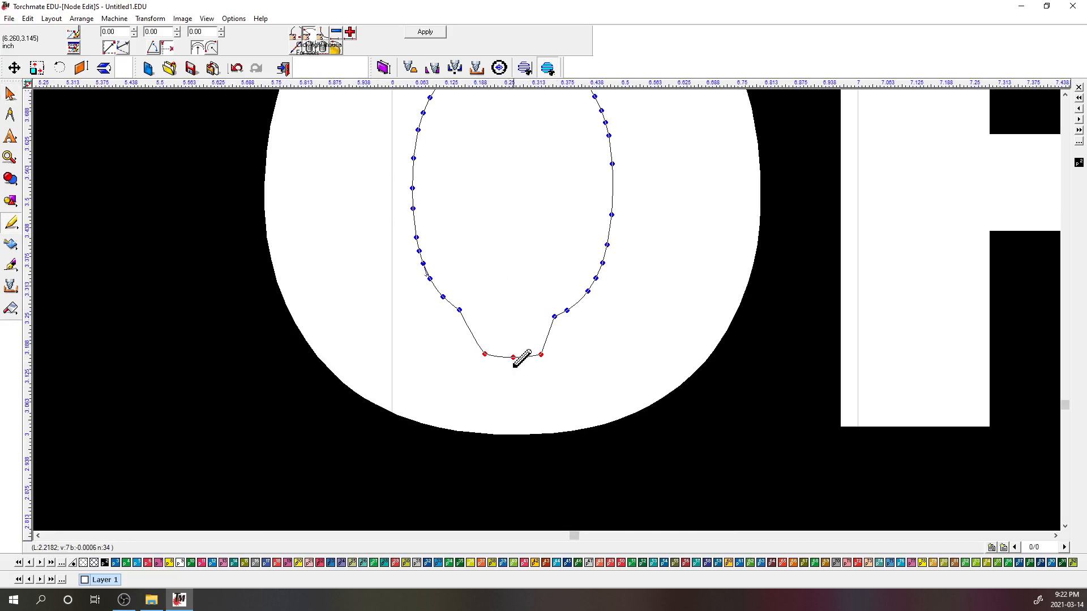
scroll(532, 334, down, 3)
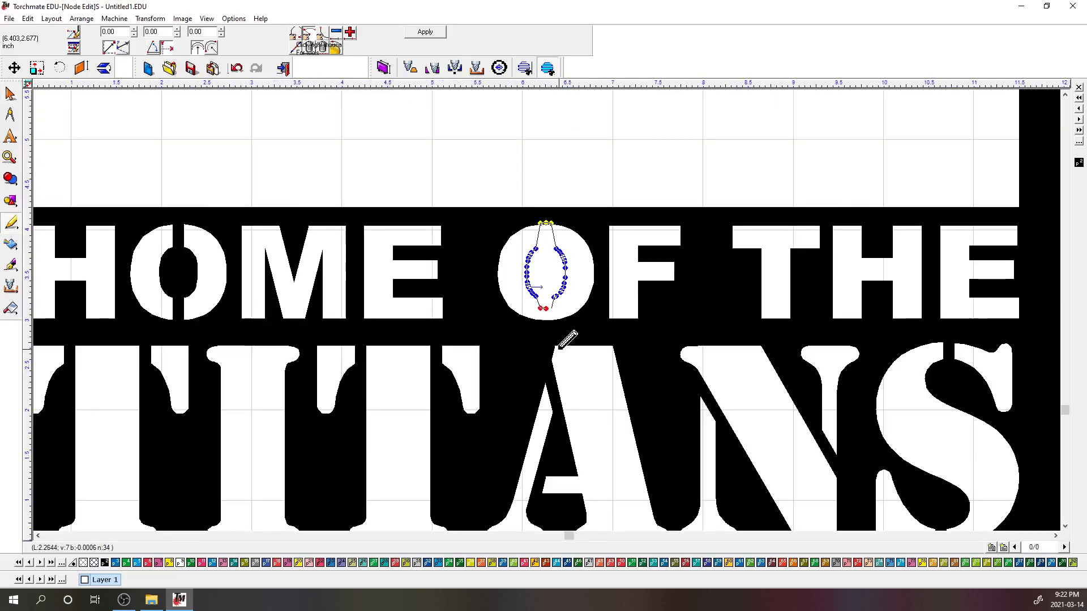
scroll(559, 308, up, 3)
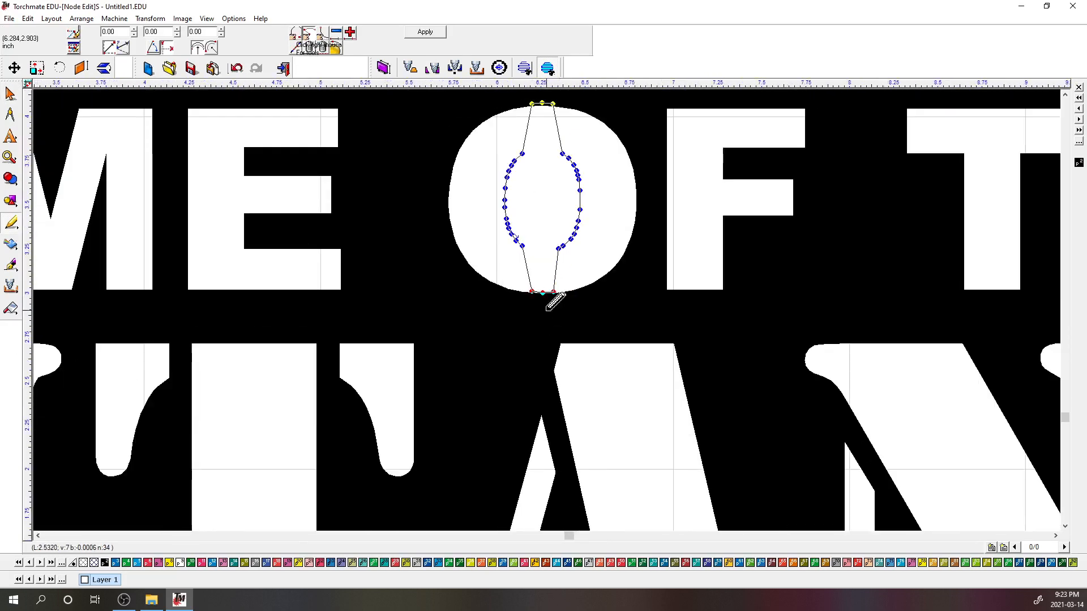
key(Down)
key(Down)
key(Down)
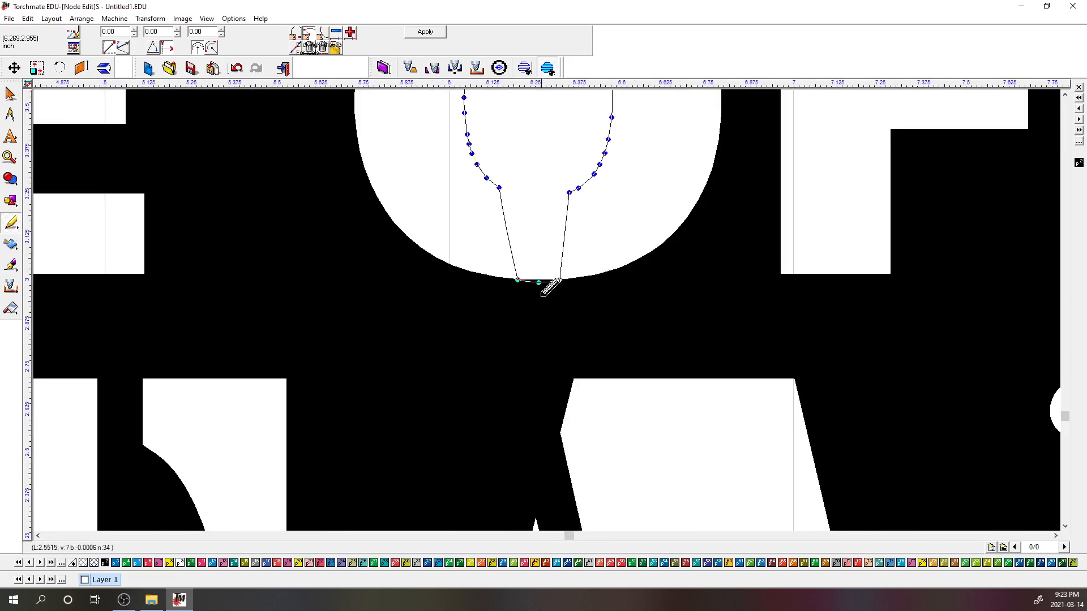
scroll(546, 305, down, 3)
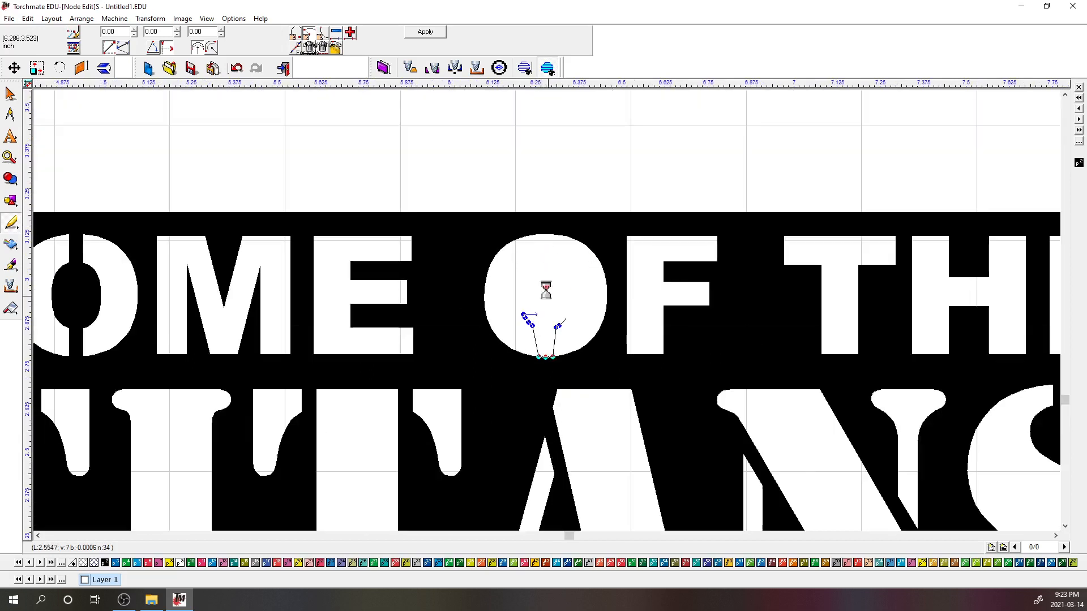
click(423, 31)
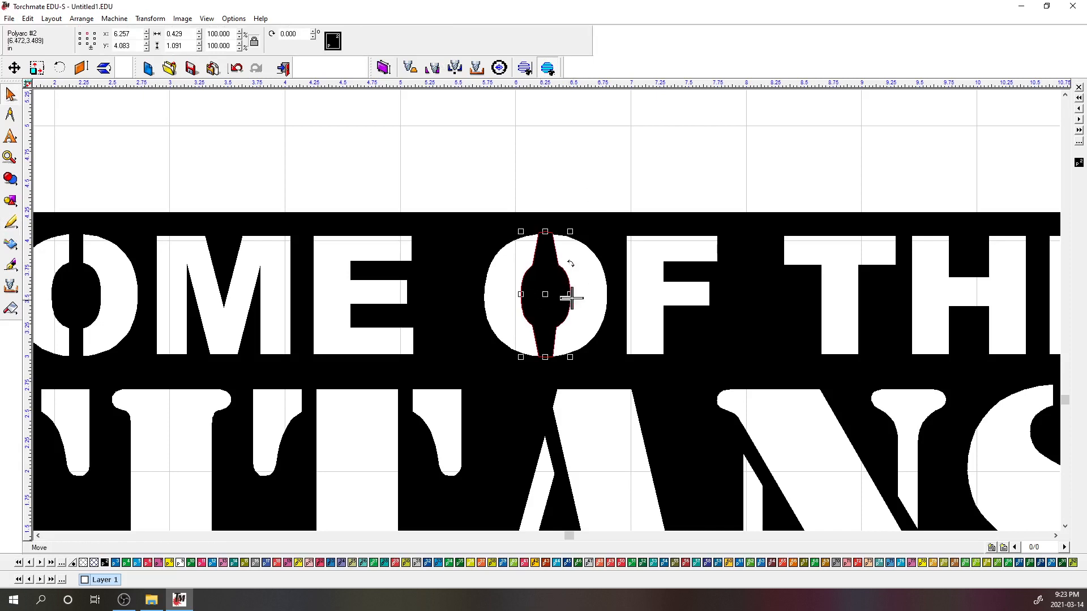
Weld the reshaped centre of the O in OF to the sign
click(603, 231)
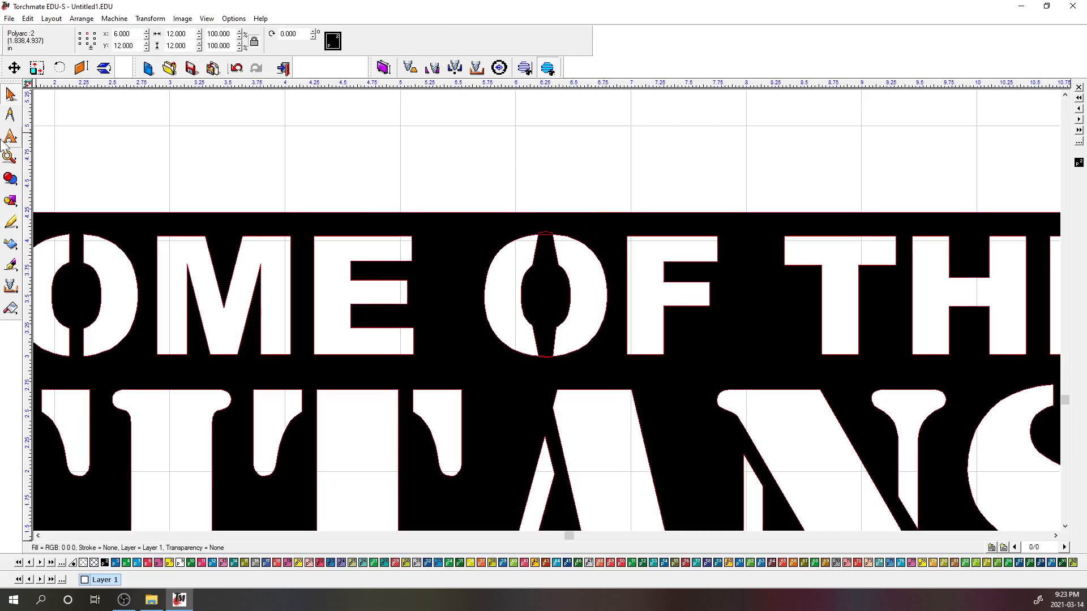
click(11, 179)
click(43, 185)
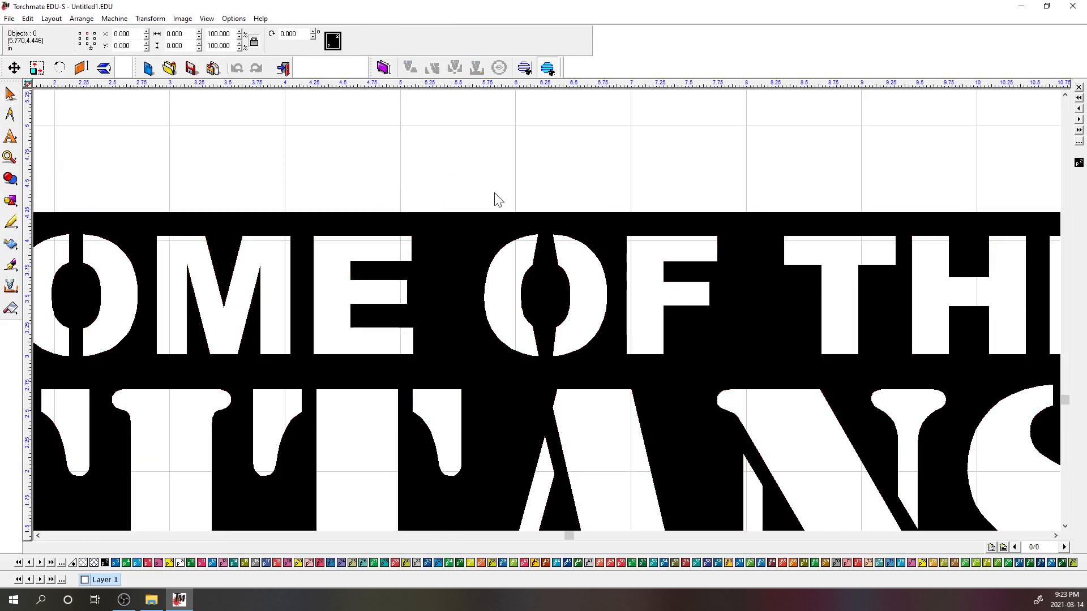
scroll(510, 227, down, 3)
scroll(547, 328, down, 2)
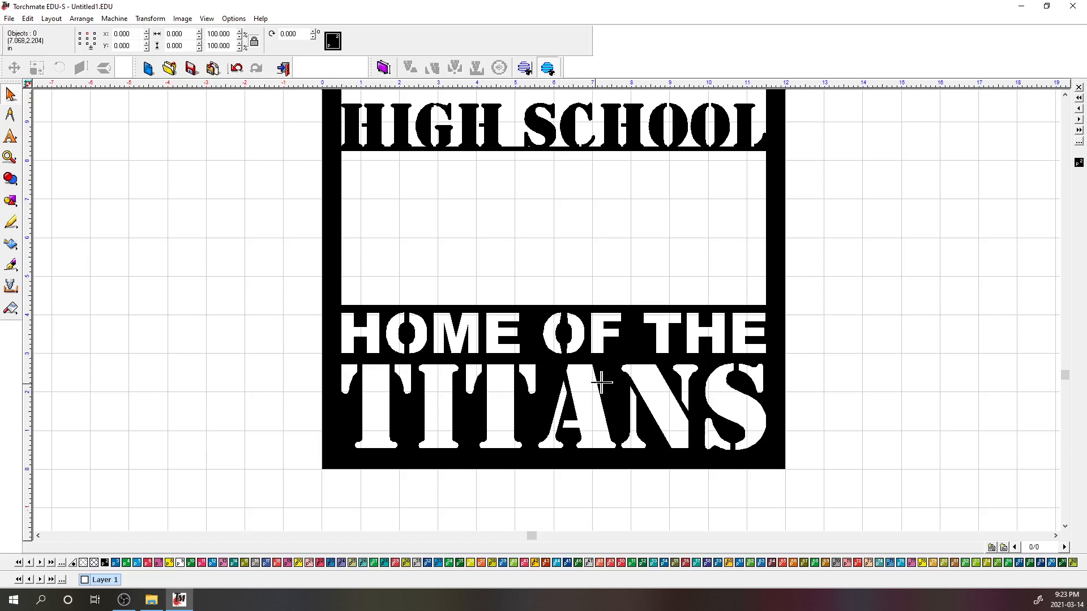
scroll(599, 238, down, 3)
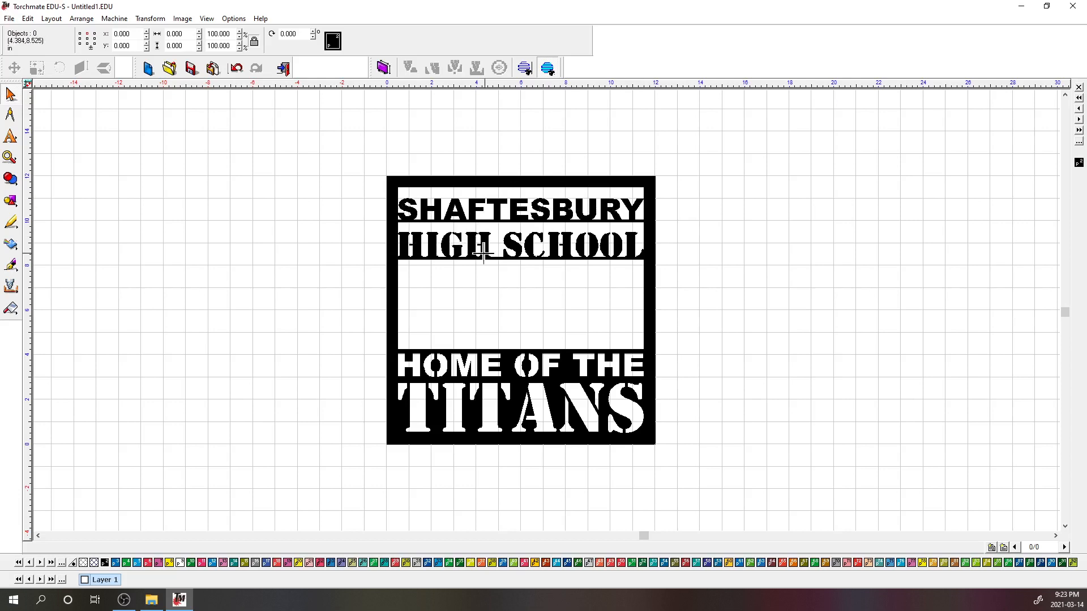
scroll(483, 245, up, 1)
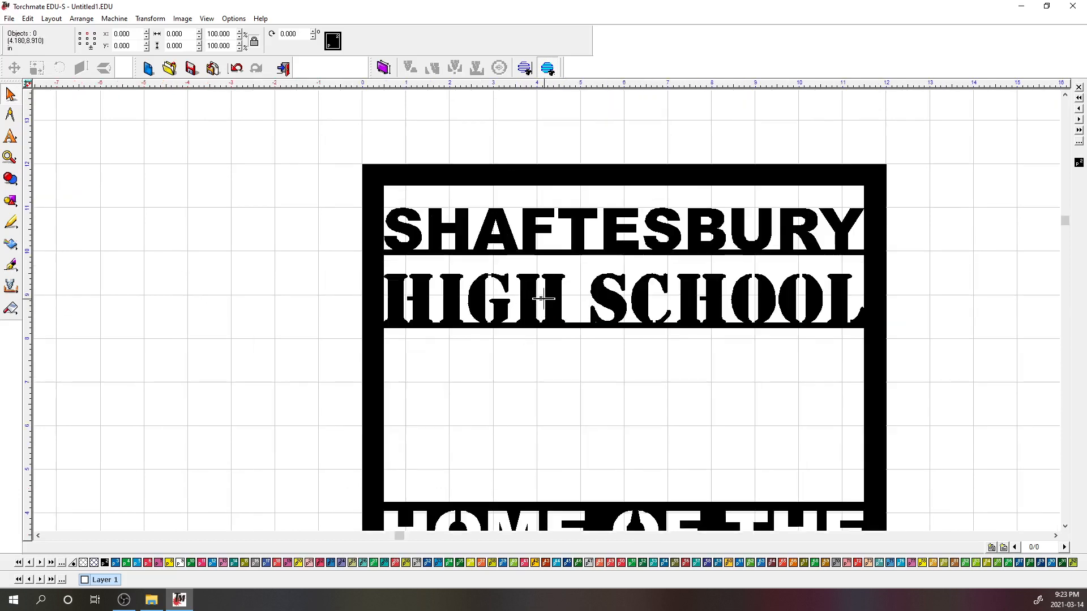
scroll(543, 299, down, 1)
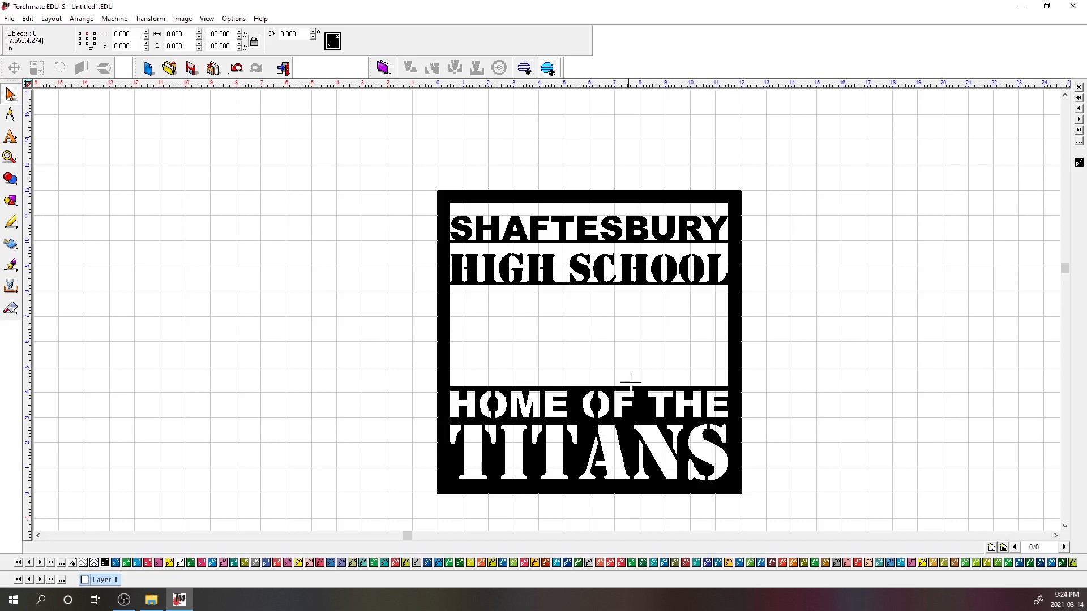
Open the material size settings for the sign and close them
click(52, 18)
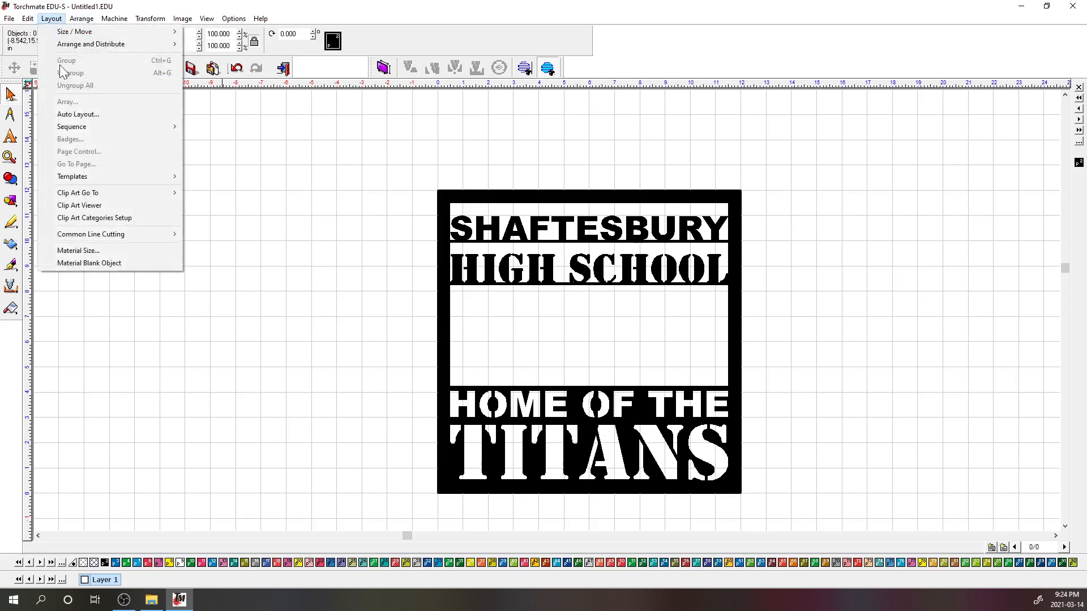
click(93, 249)
click(578, 420)
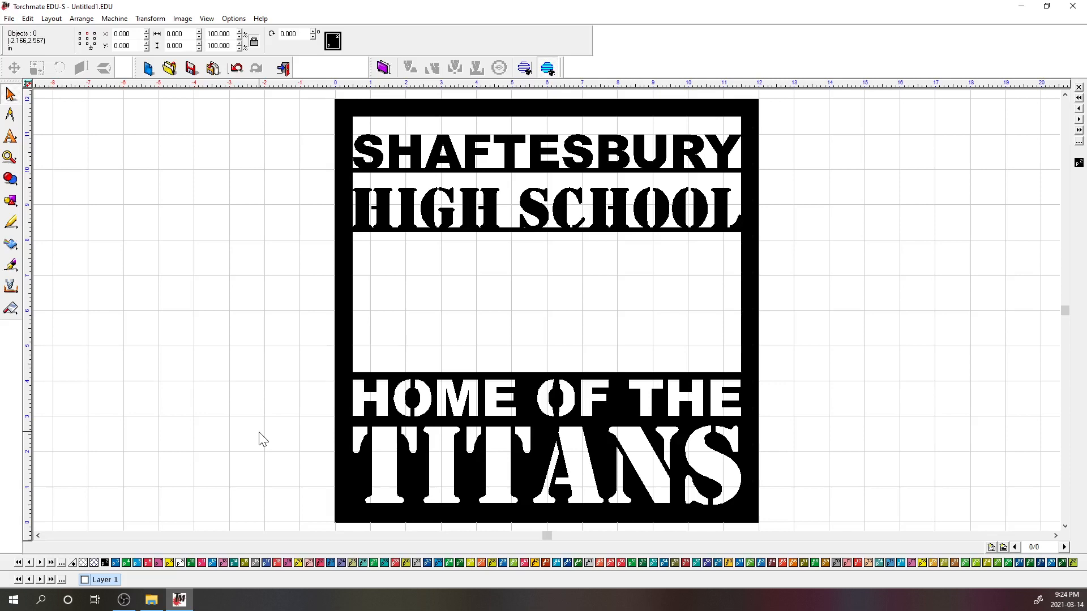
Start the Scan and Trace Wizard and choose to load a saved image file from the computer as the image source
click(9, 18)
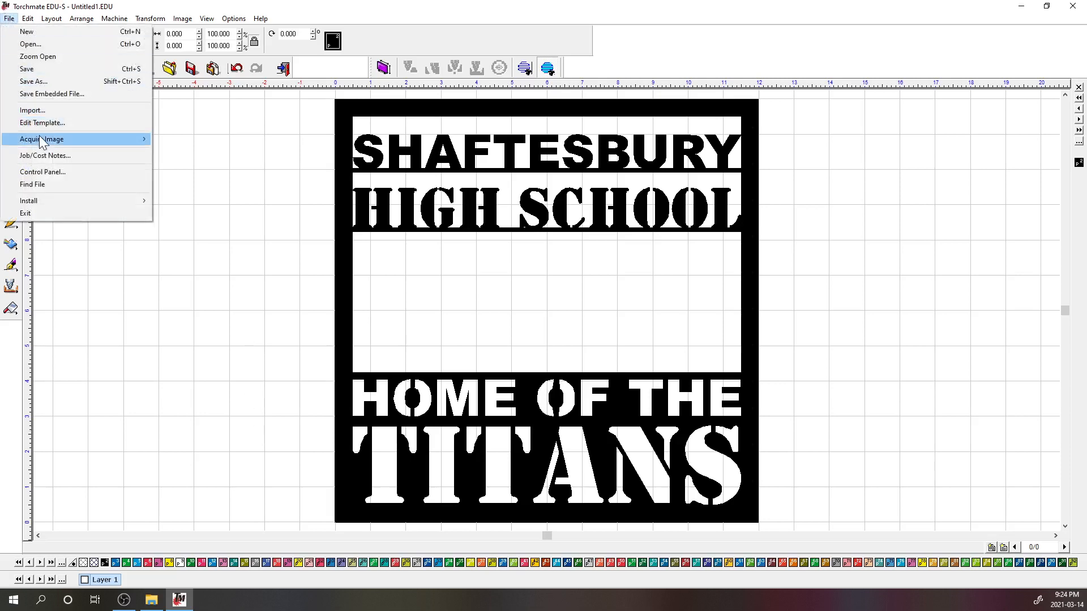
mouse_move(40, 135)
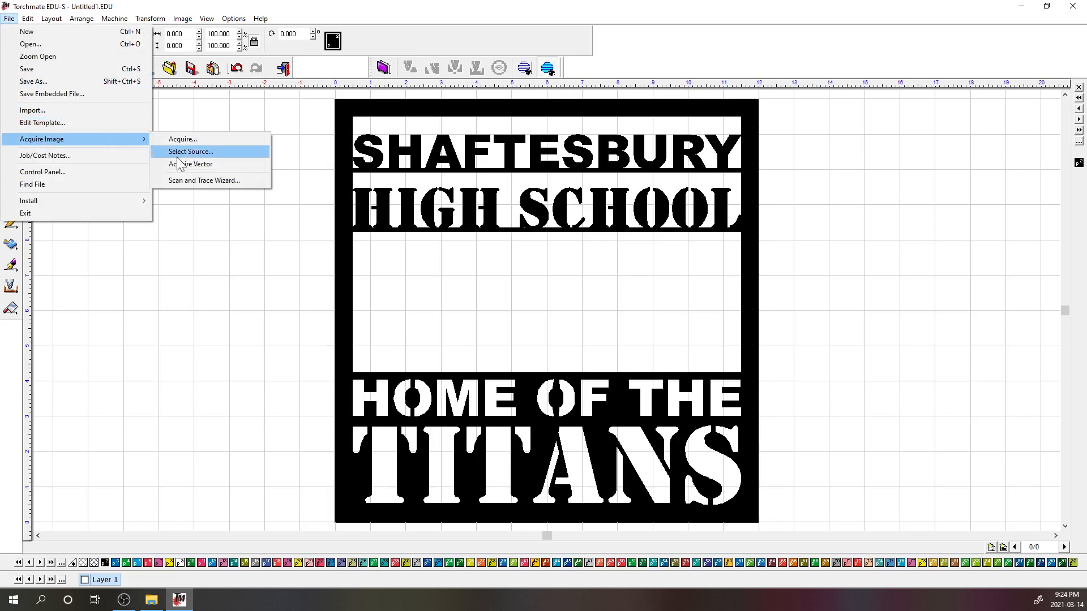
click(181, 180)
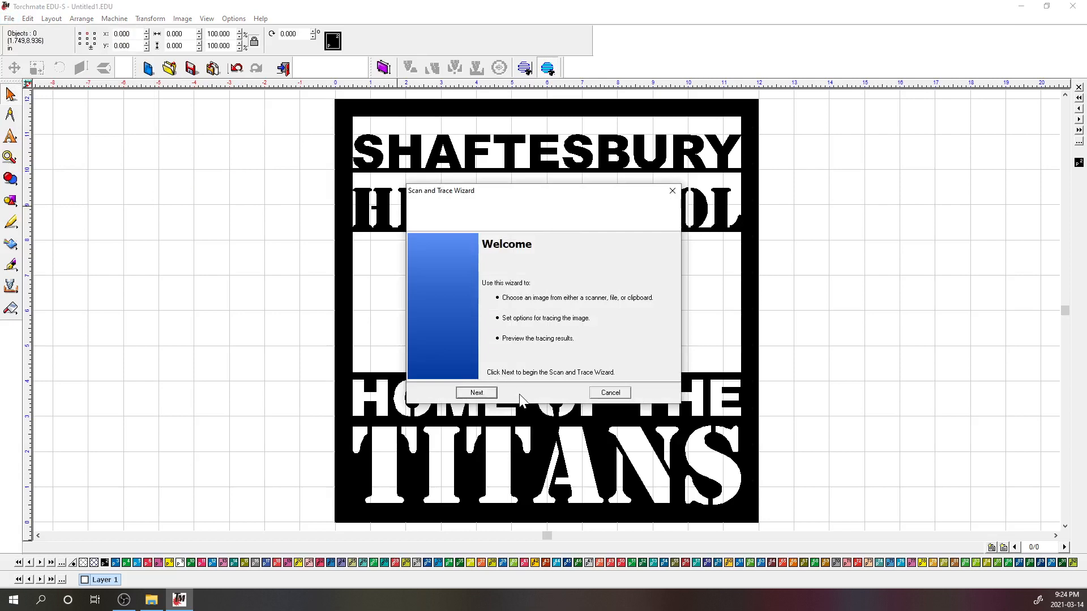
click(476, 393)
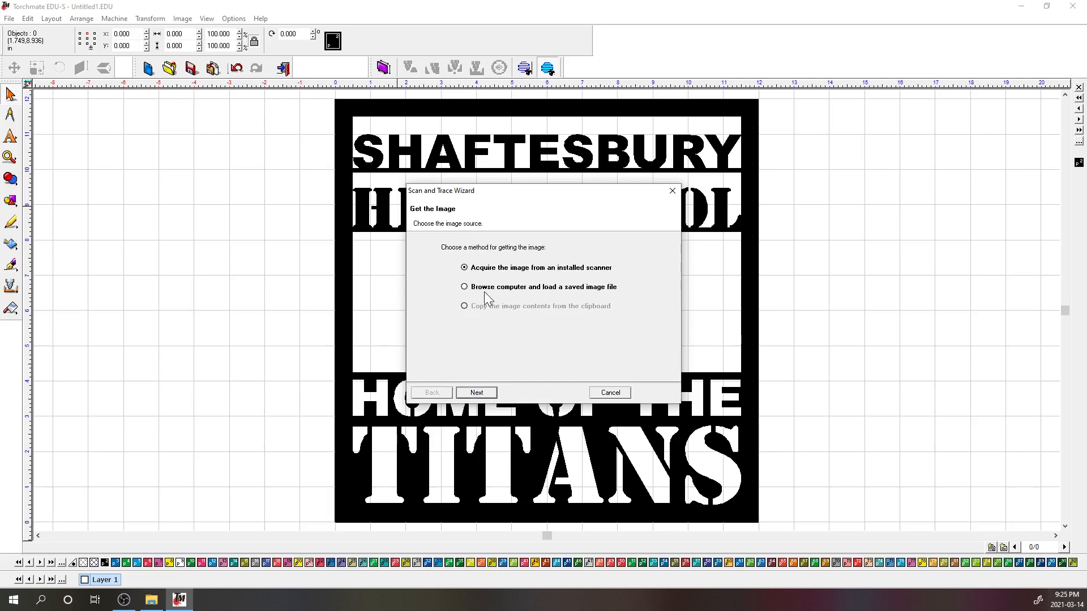
click(477, 393)
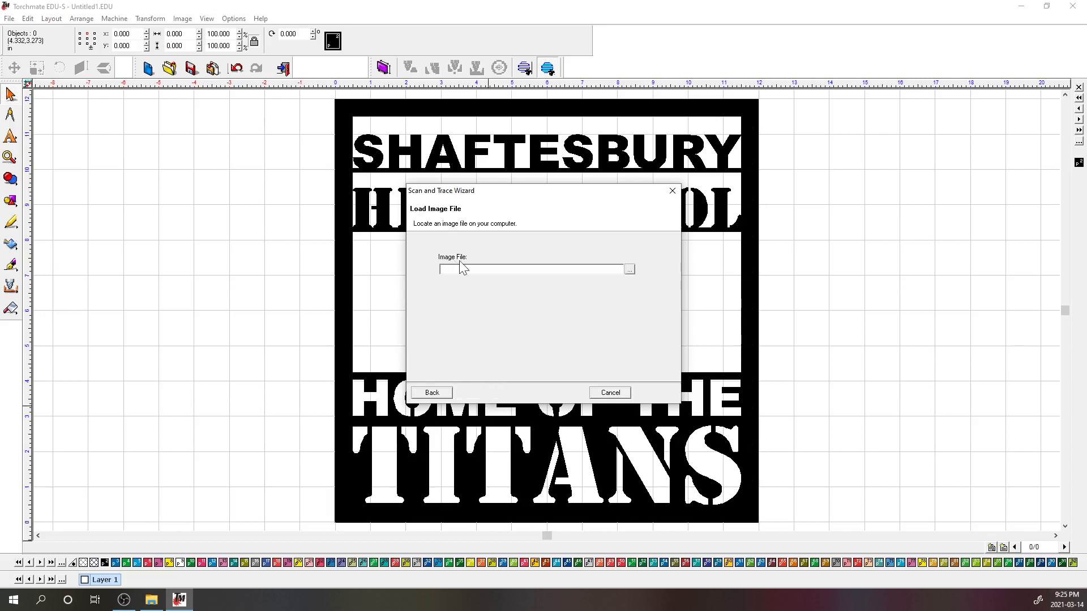
Browse for the image file to the Pictures > School Logos > Titan Head Logo folder on the OneDrive (O:) drive
click(630, 270)
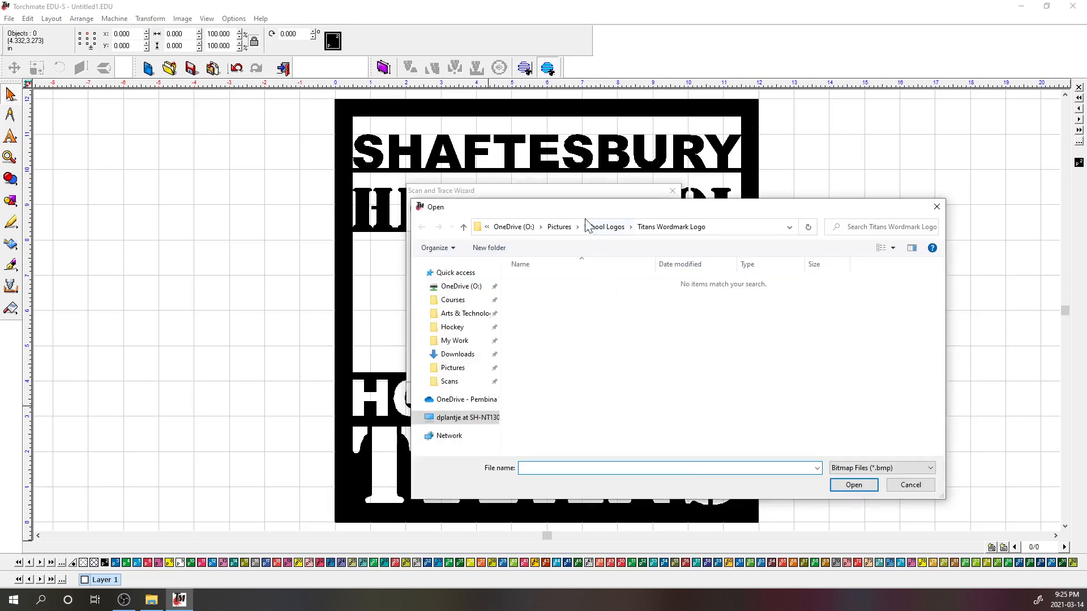
drag(572, 212, 510, 160)
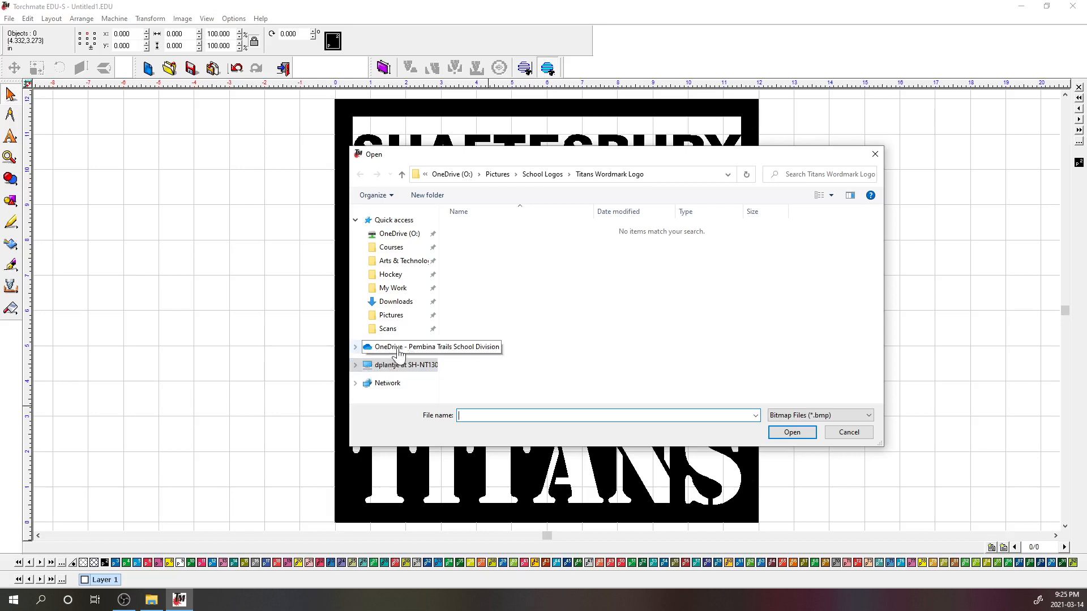
click(384, 368)
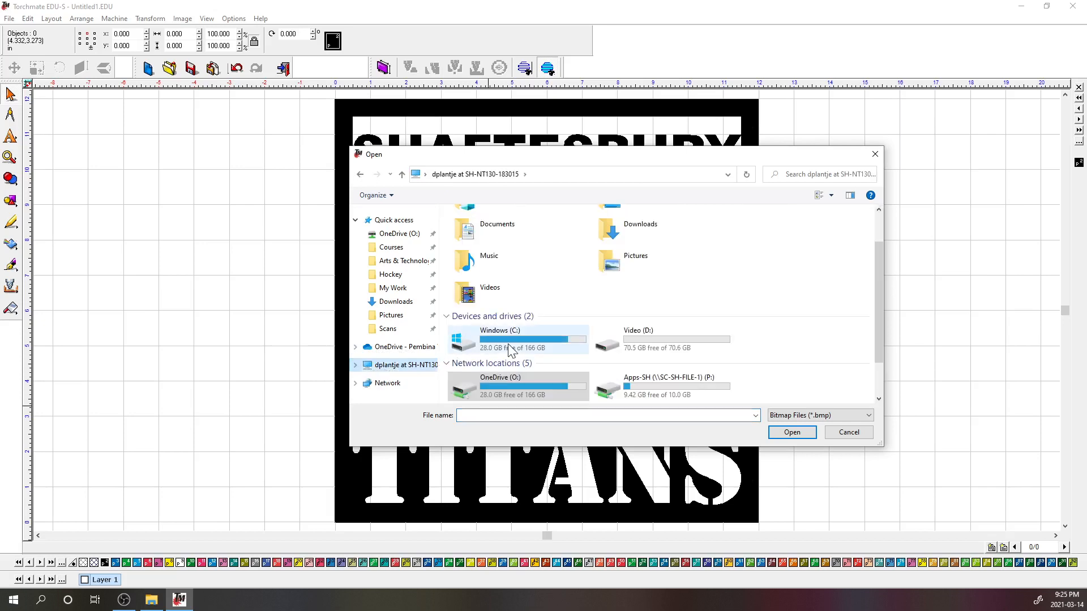
scroll(498, 340, down, 2)
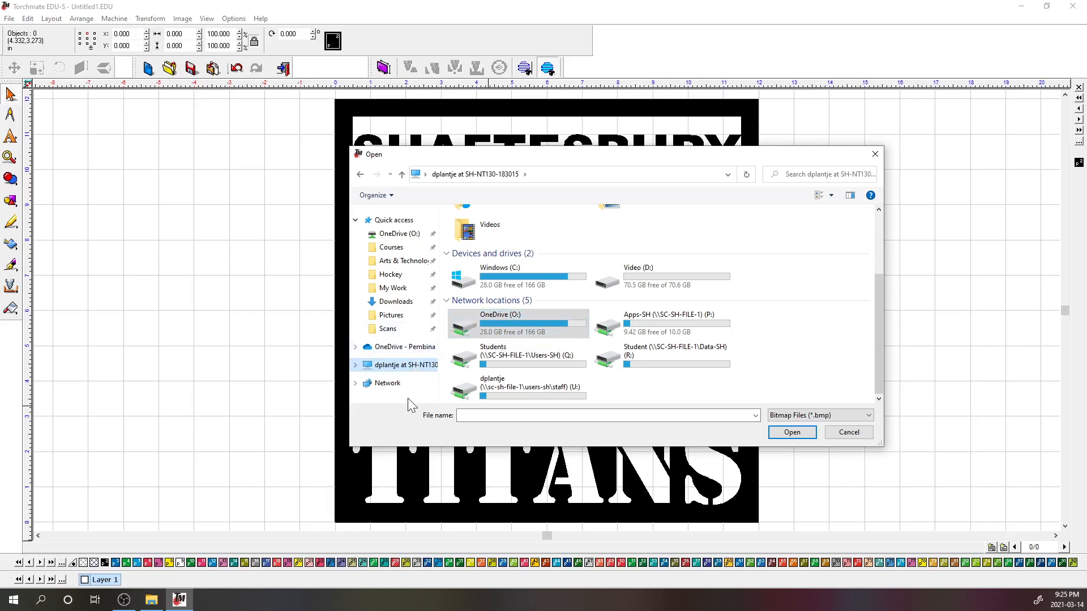
double_click(484, 329)
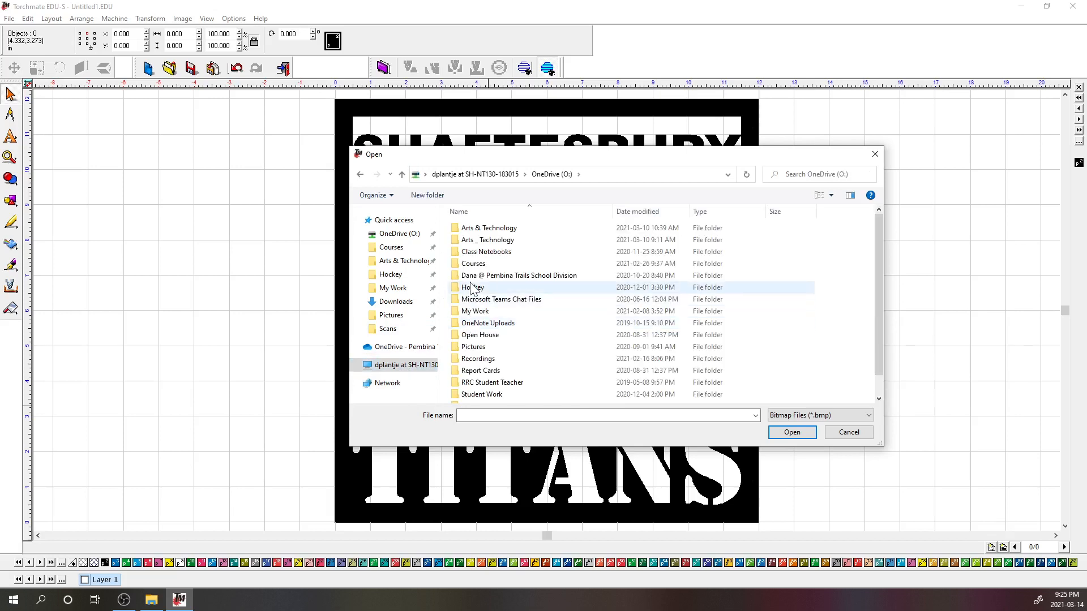
double_click(472, 348)
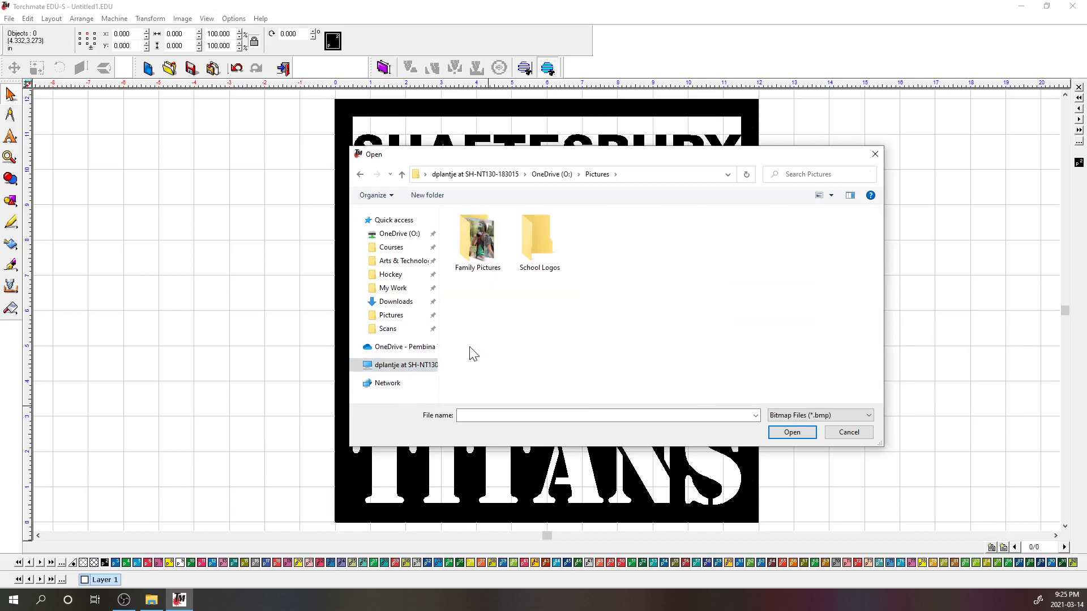
double_click(534, 242)
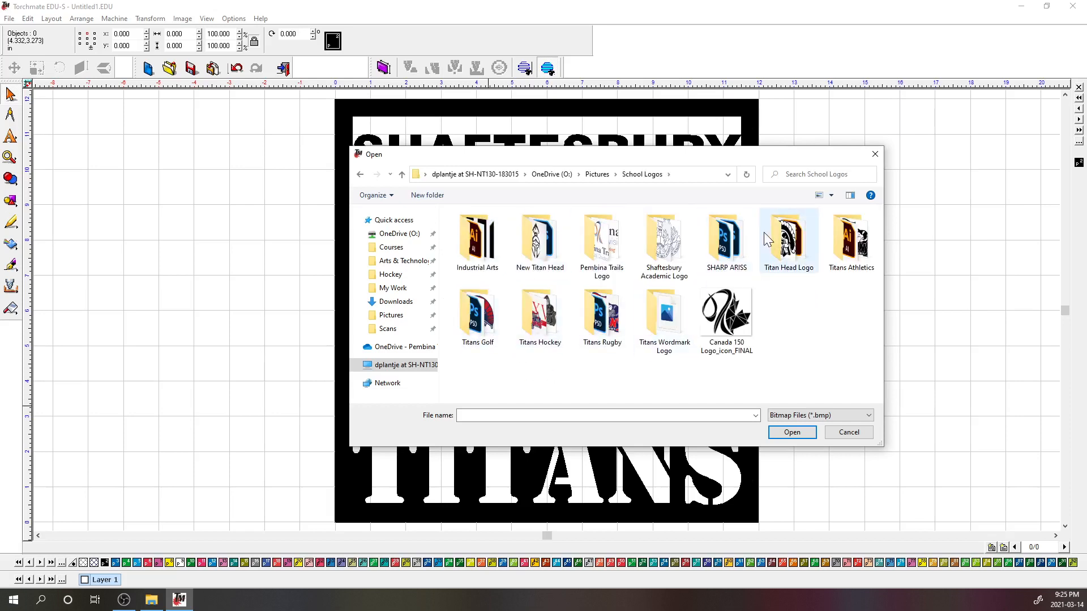
double_click(781, 240)
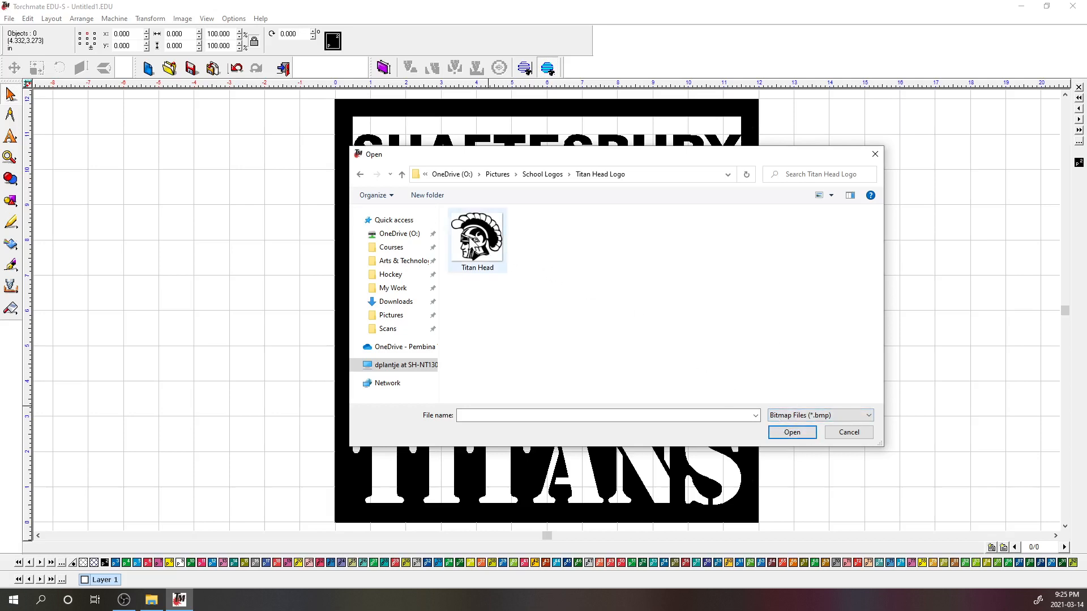
Keep the file type on Bitmap Files (*.bmp) and load the Titan Head image into the wizard
click(791, 418)
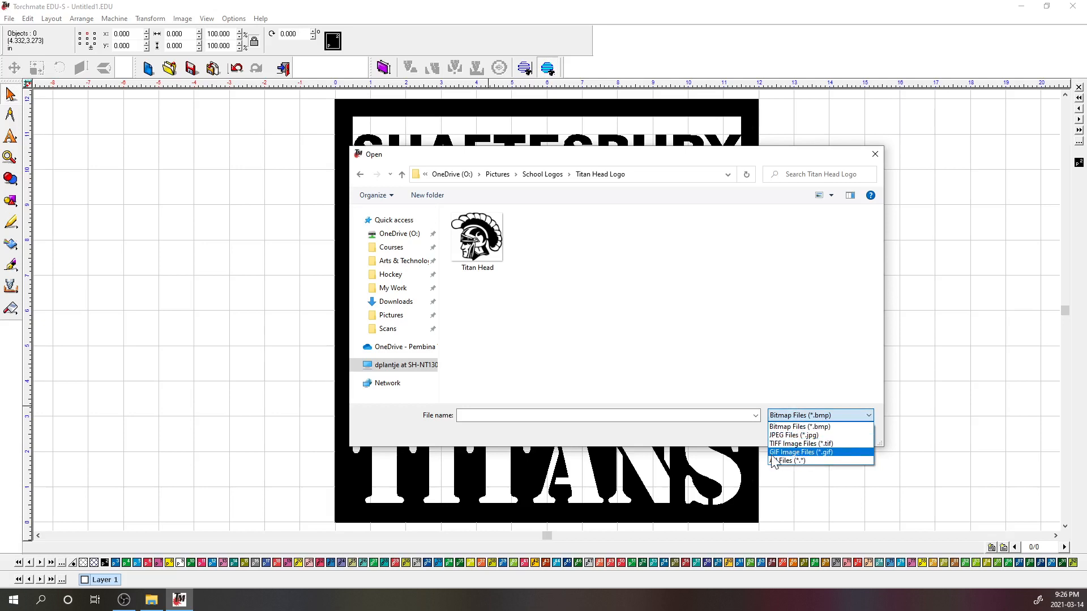
click(791, 427)
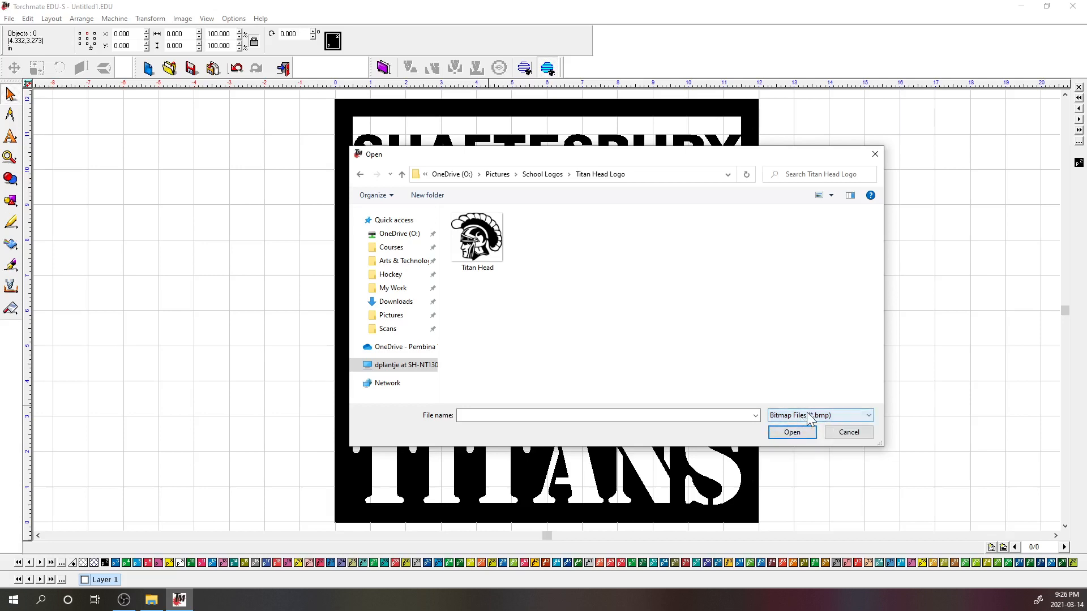
double_click(480, 248)
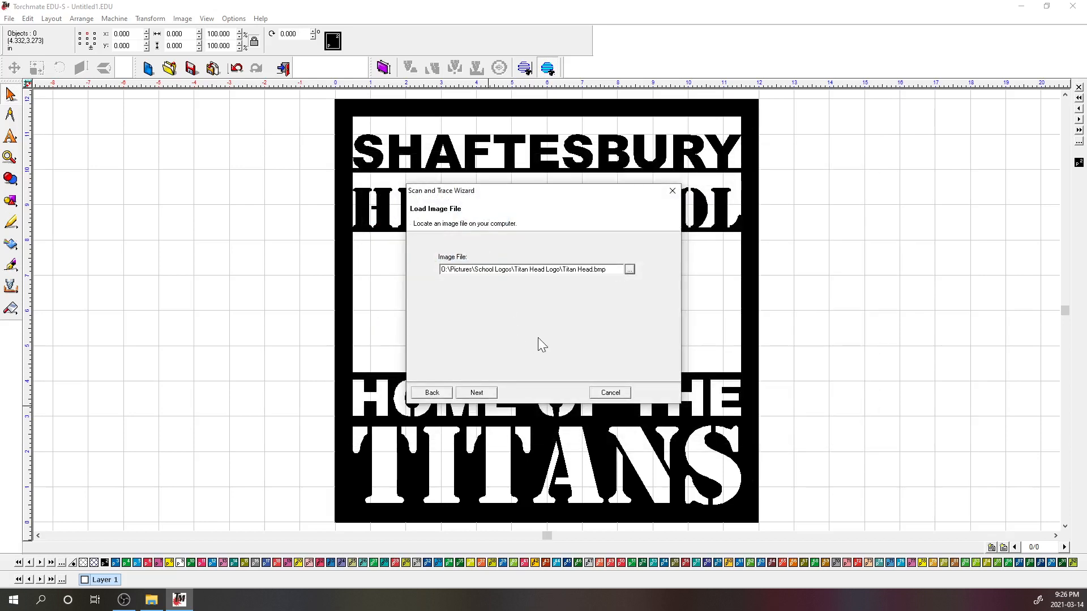
Preview the Titan Head image, vary its white threshold, leave it near the middle and continue to the trace settings
click(475, 394)
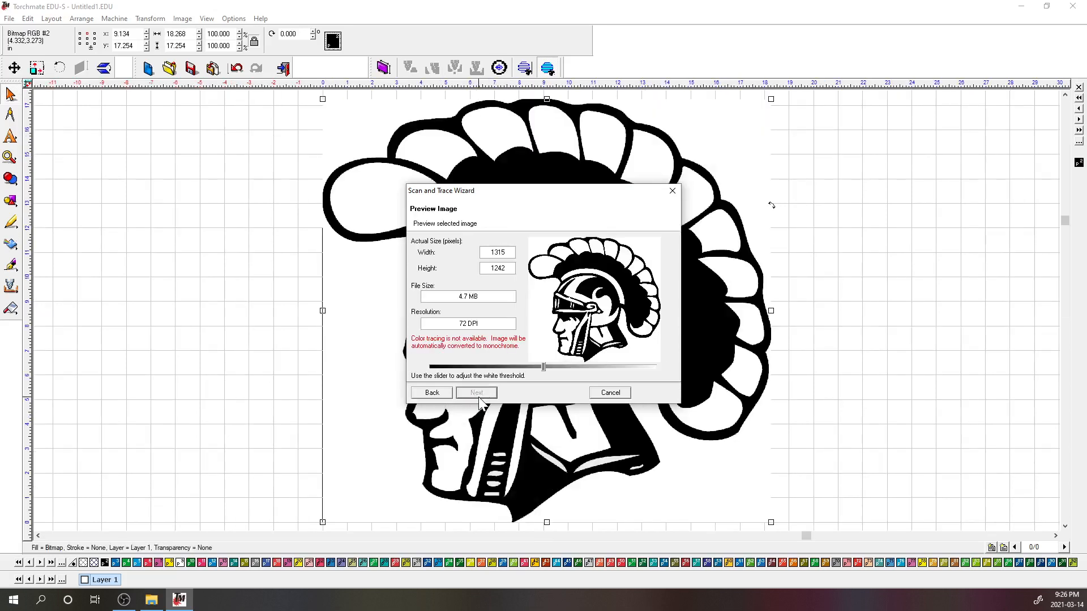
click(543, 366)
drag(543, 367, 415, 368)
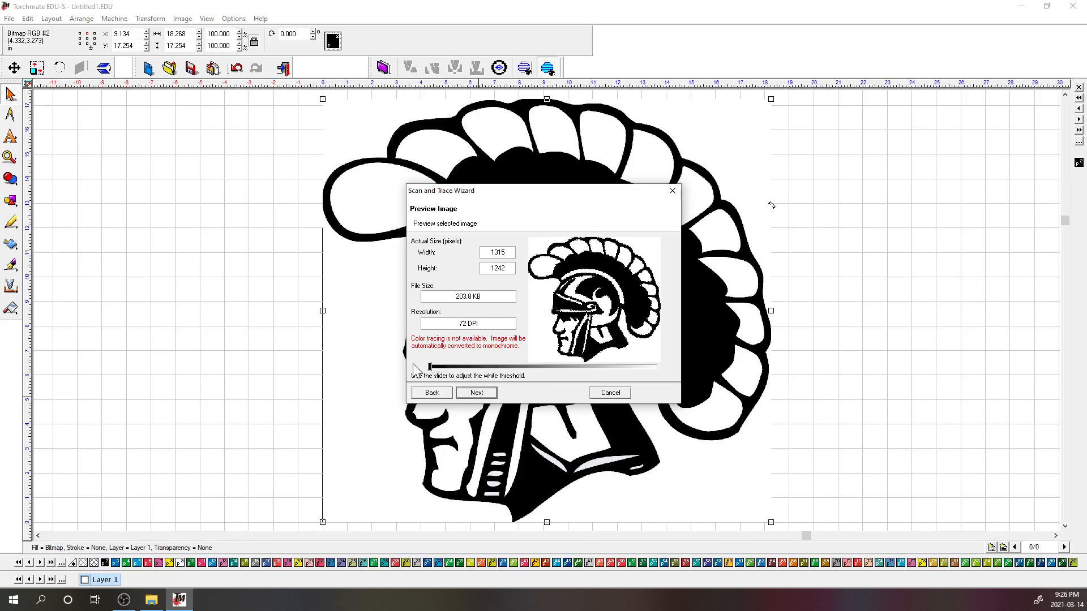
drag(415, 370, 500, 389)
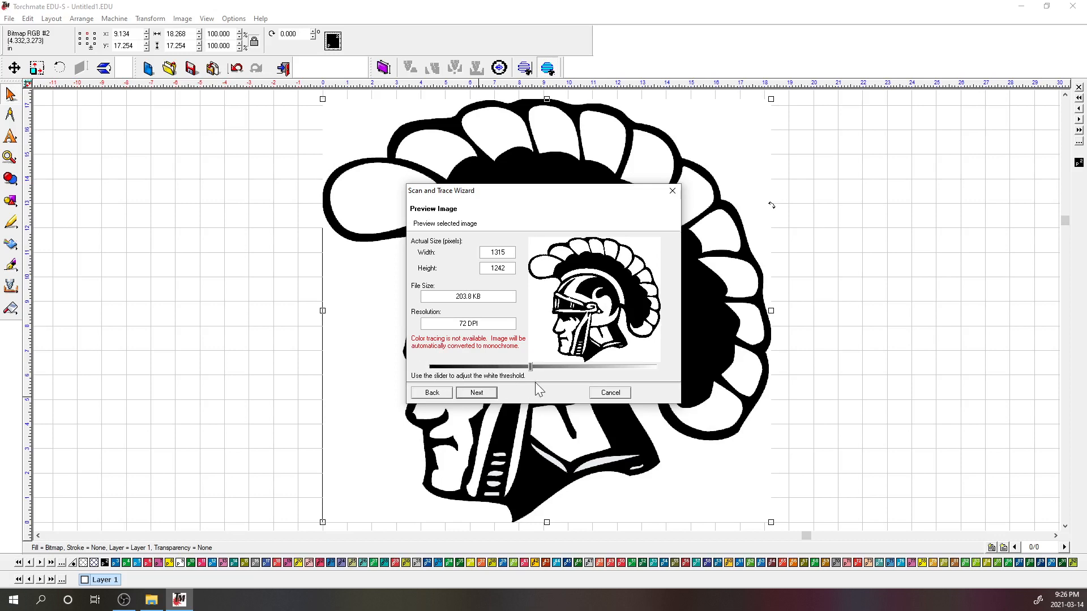
drag(642, 376, 533, 364)
drag(535, 369, 476, 382)
click(478, 393)
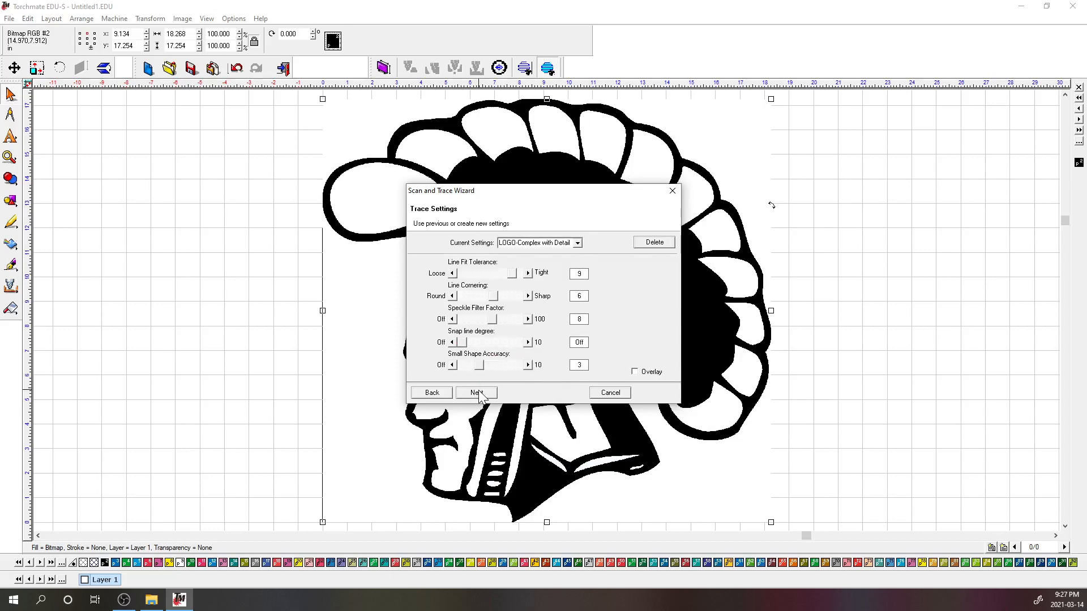
Apply a trial trace of the Titan head with the LOGO-Complex with Detail settings and return to the settings through Retrace
click(477, 393)
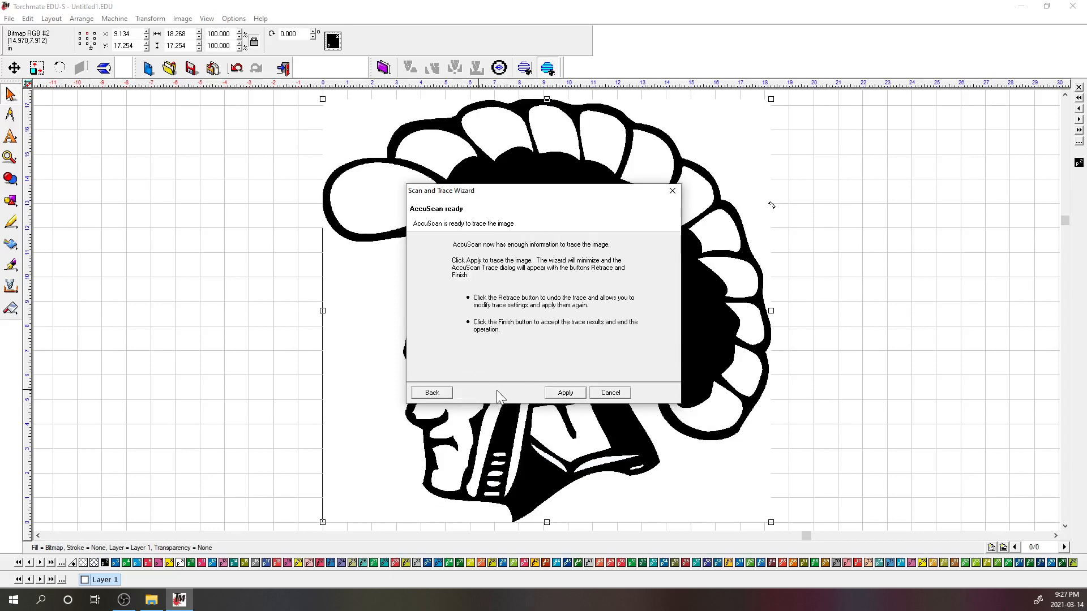
click(565, 393)
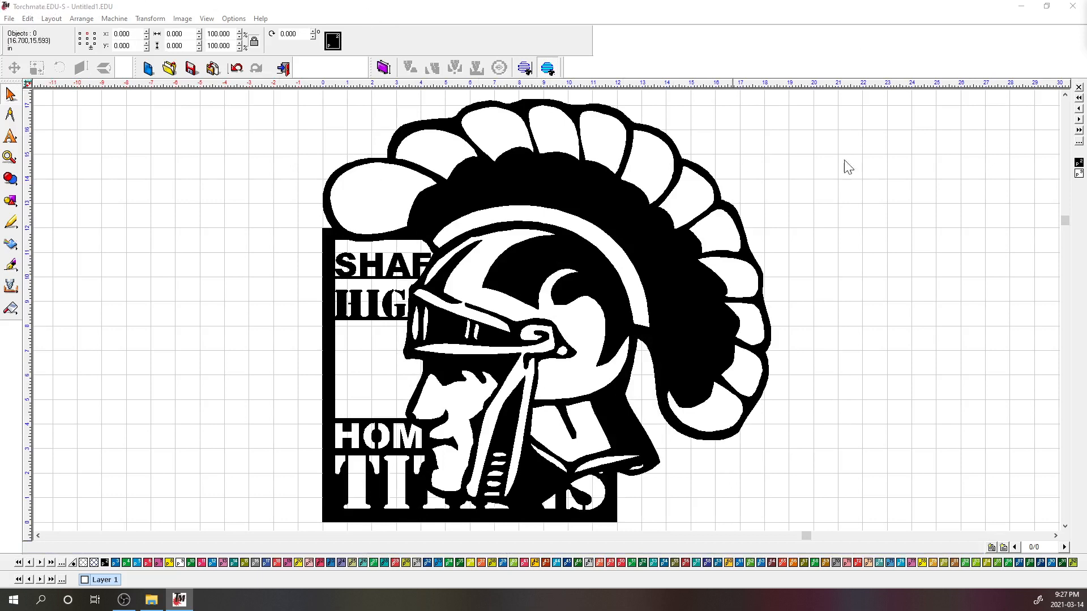
mouse_move(1086, 21)
mouse_down()
mouse_move(660, 103)
mouse_move(868, 247)
mouse_up()
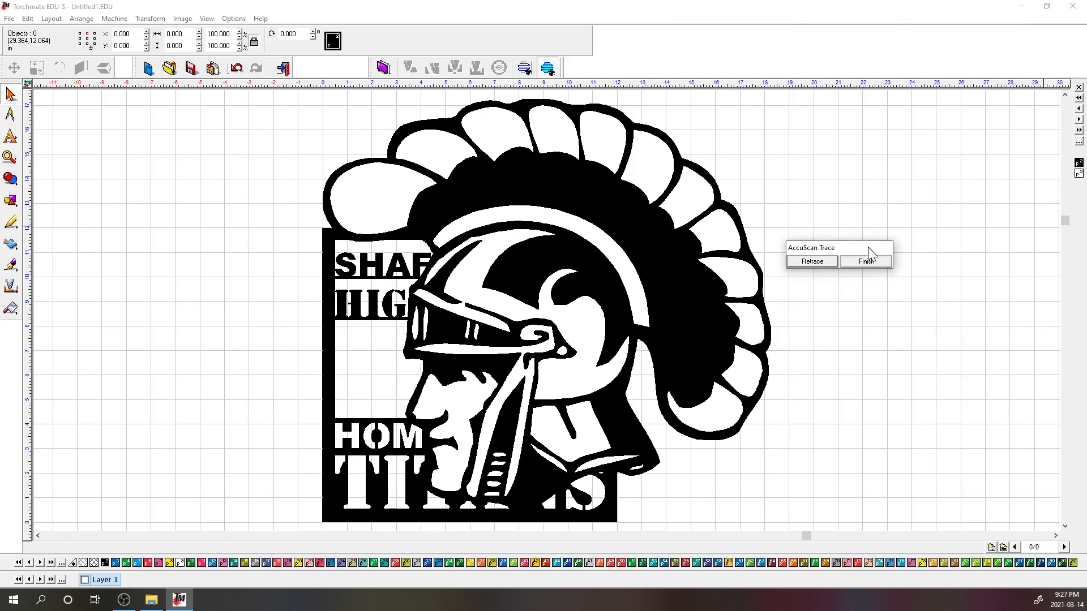
click(812, 262)
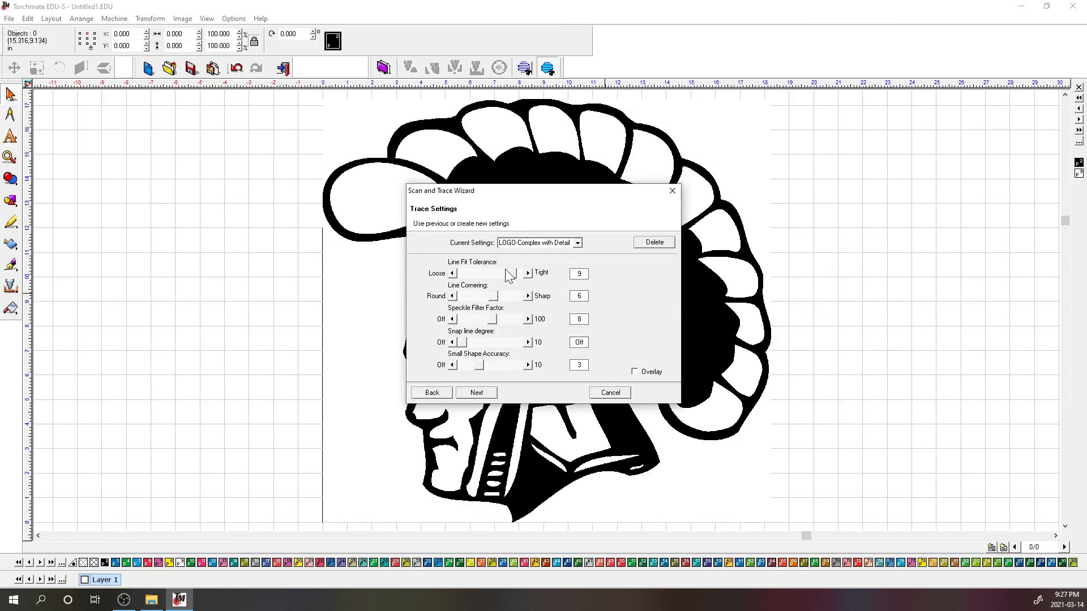
Trace the Titan head with the LOGO-Complex with Detail settings and accept the trace
click(481, 396)
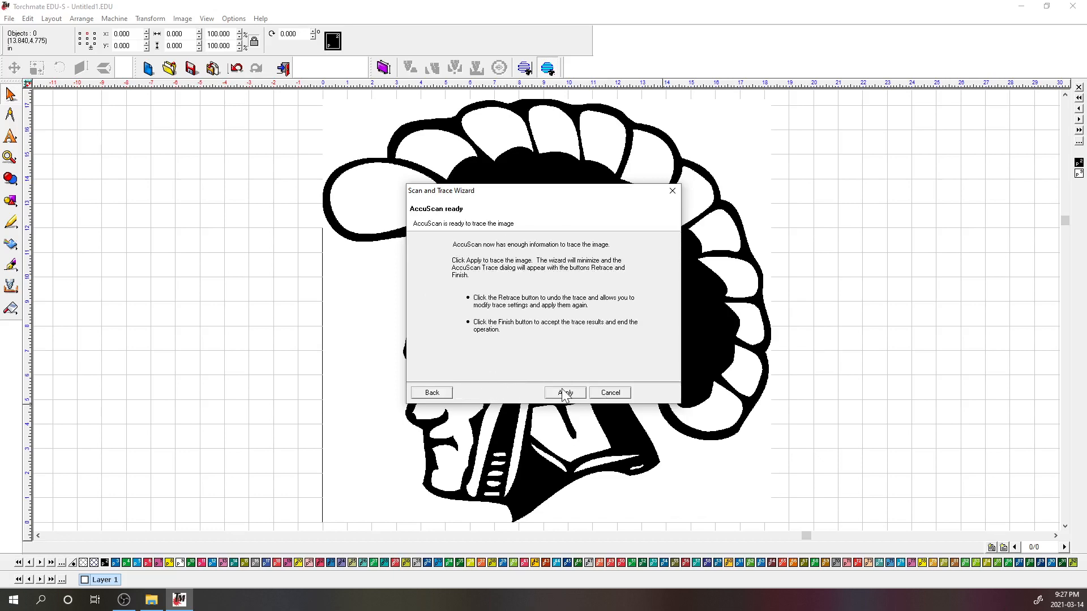
click(568, 393)
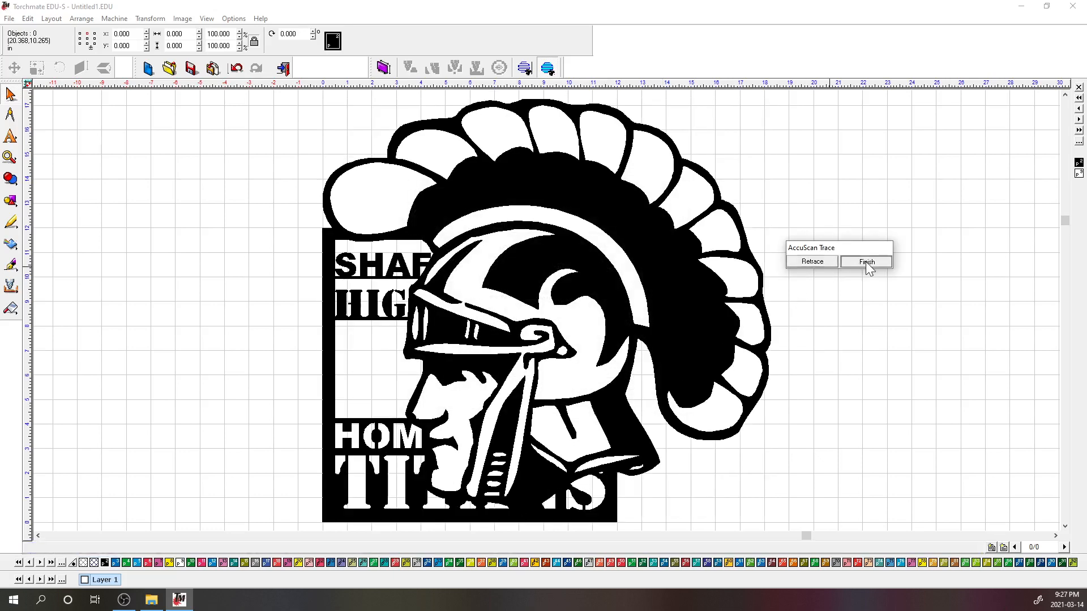
click(865, 261)
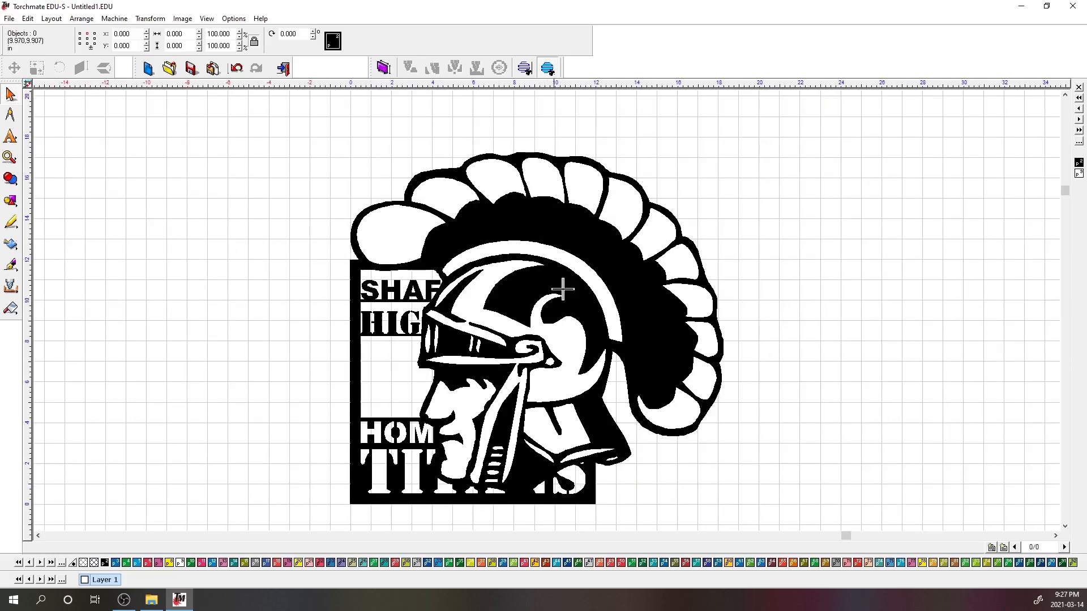
Move the traced Titan head off the sign into the empty space on its right, to about X 22.4, Y 18 in
click(539, 213)
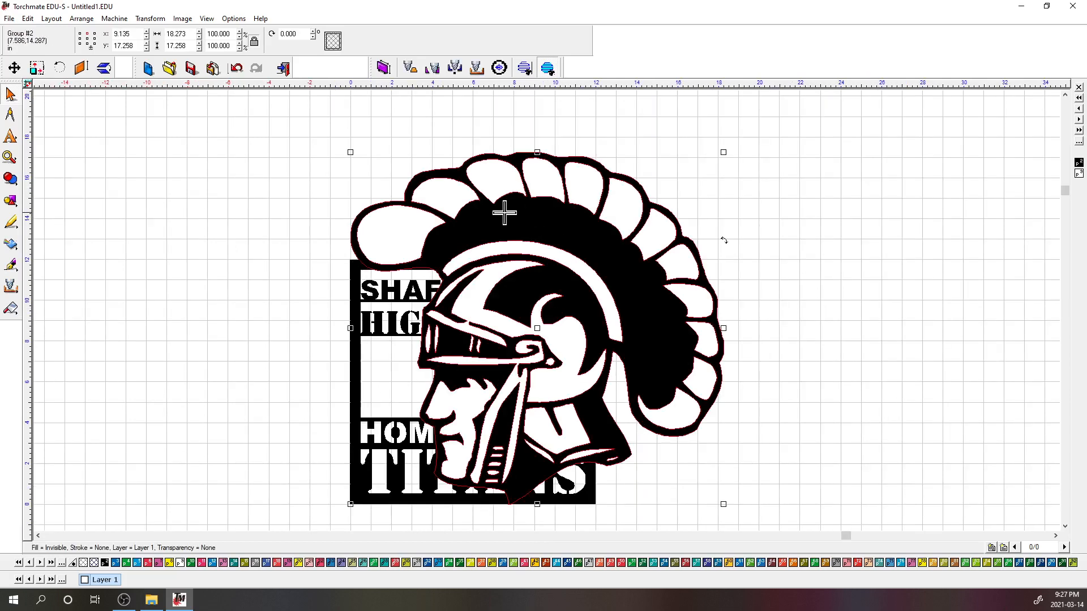
mouse_move(499, 212)
mouse_down()
mouse_move(788, 205)
mouse_move(779, 197)
mouse_up()
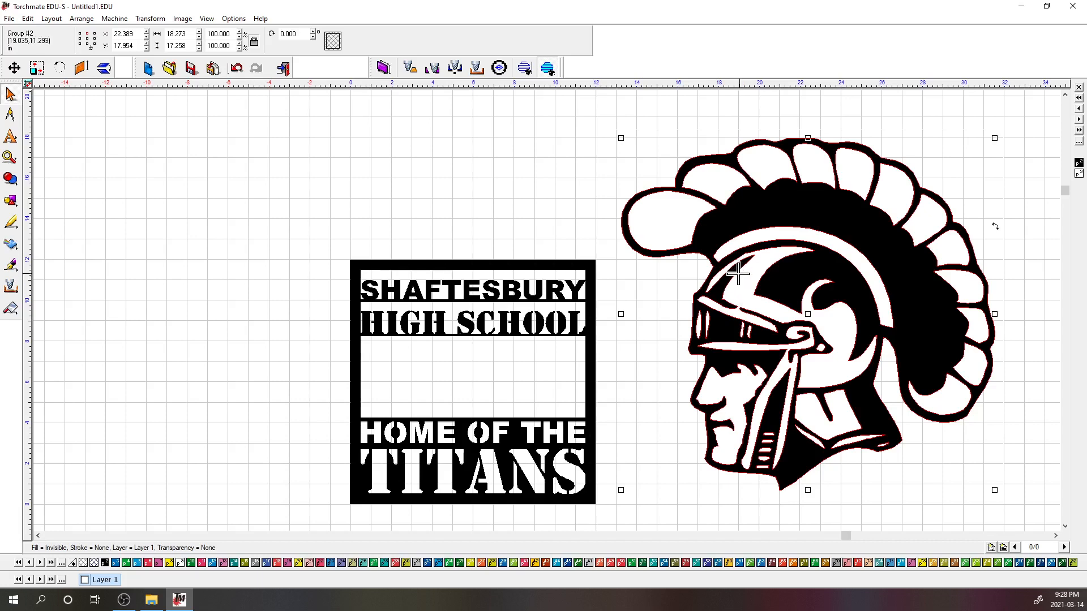
Try a blue fill on the traced Titan head group and undo it
click(116, 563)
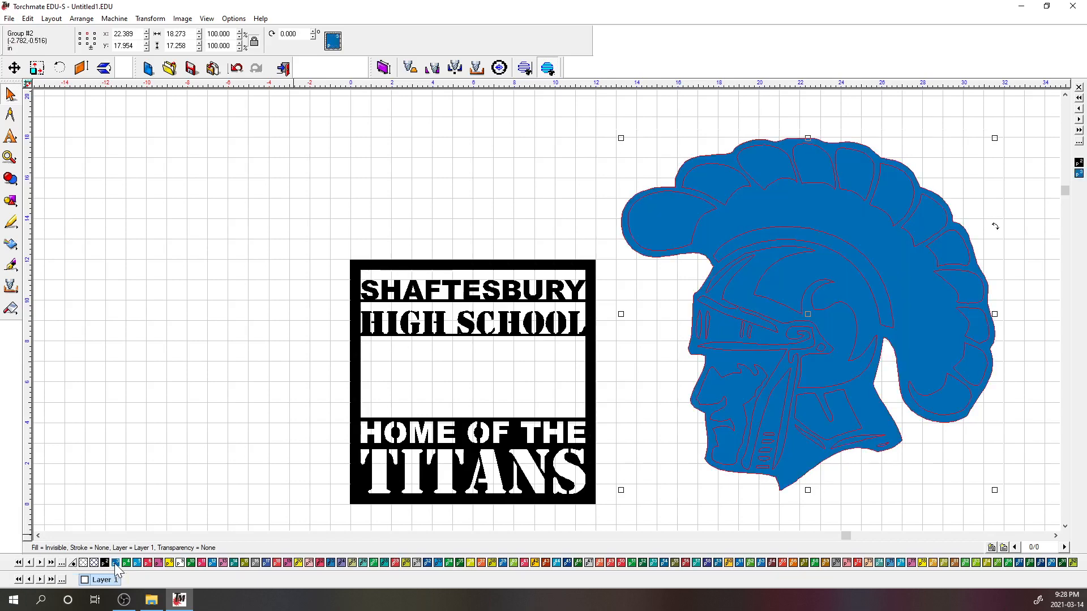
key(ctrl+z)
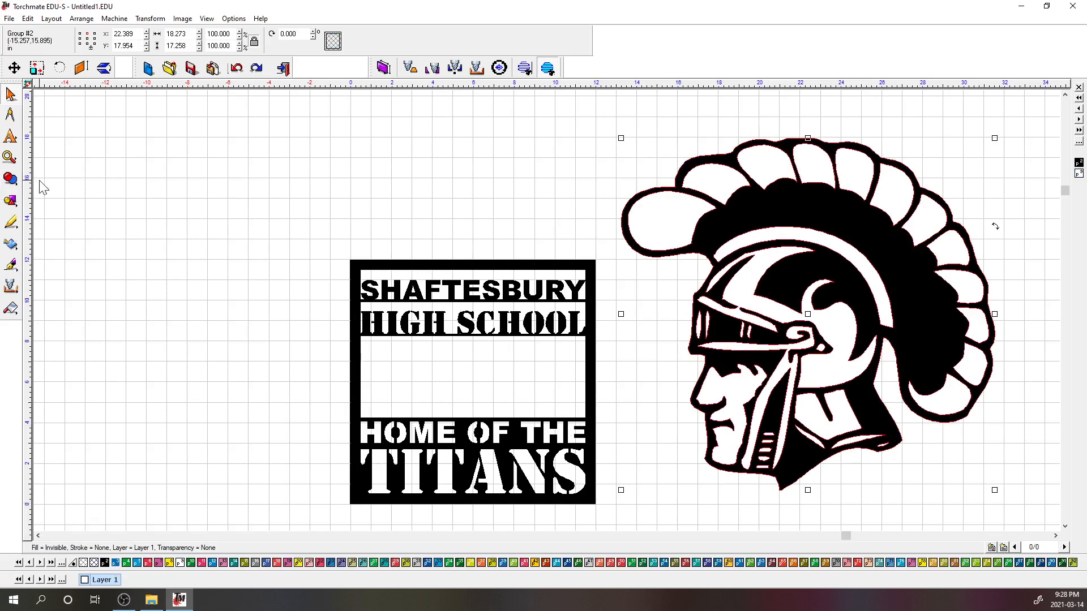
Weld the traced Titan head group, discarding the objects that have the same color as the background
click(10, 180)
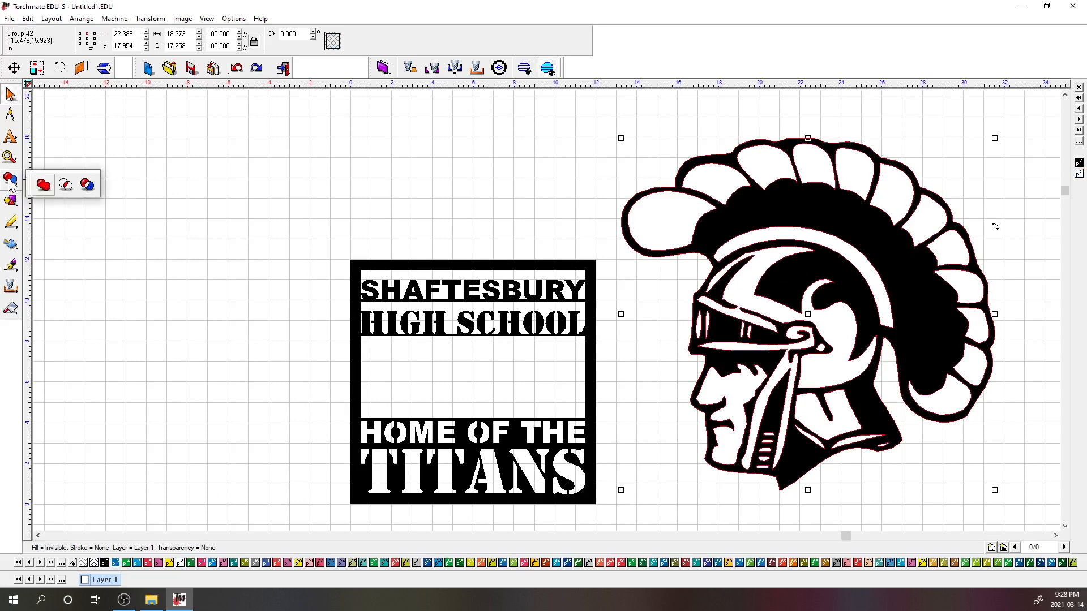
click(43, 185)
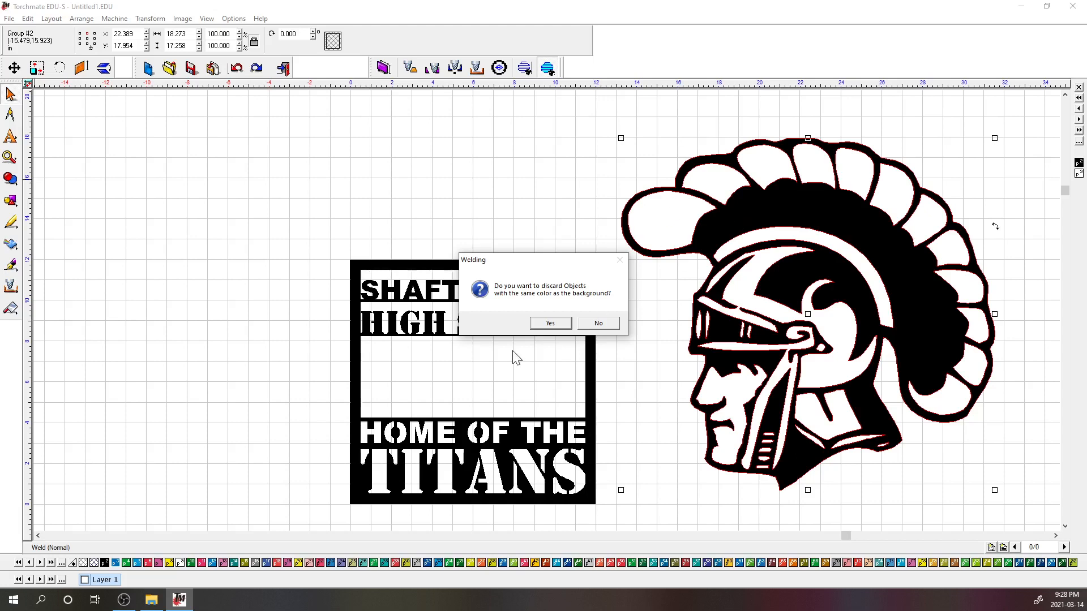
click(551, 323)
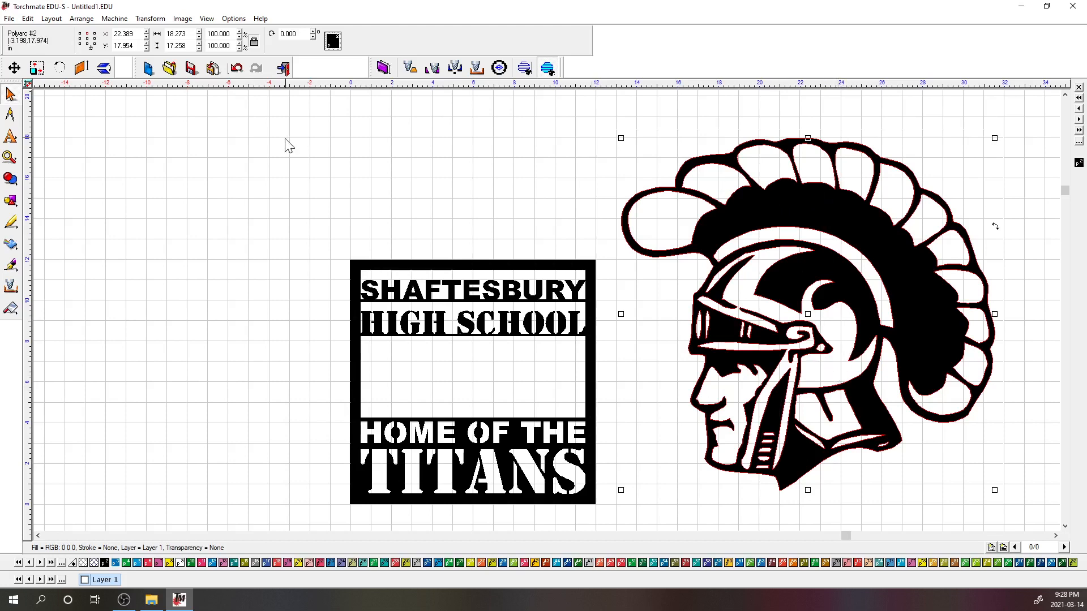
Use the welded Titan head's centre as its reference point and set its X position to 6 in
click(88, 40)
text(6)
key(Return)
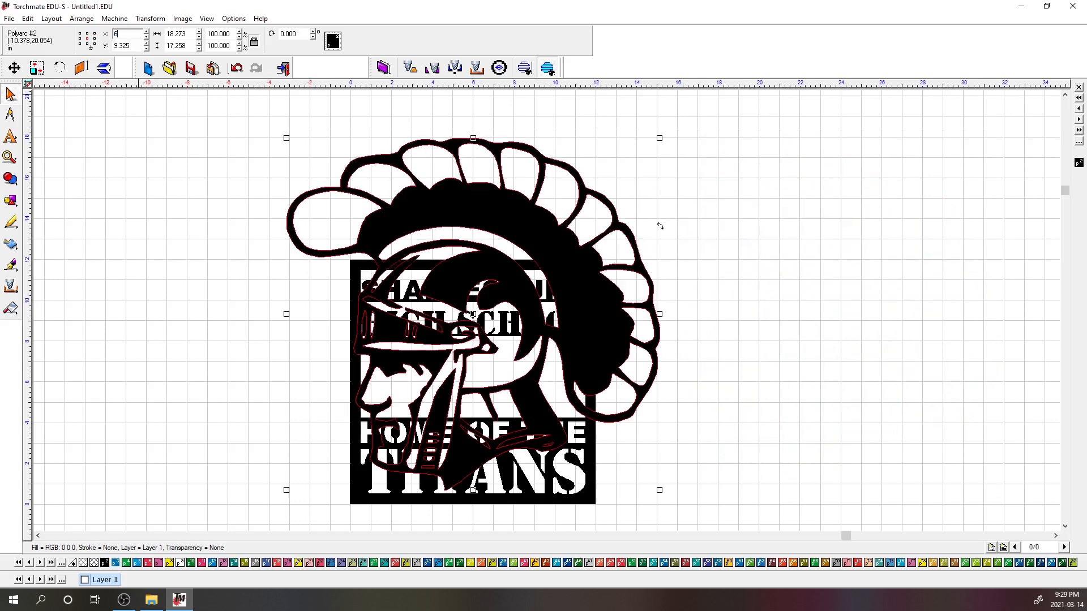
Set the Titan head's Y position to 6 in and scale it proportionally to a height of 6 in
key(Tab)
text(6)
key(Return)
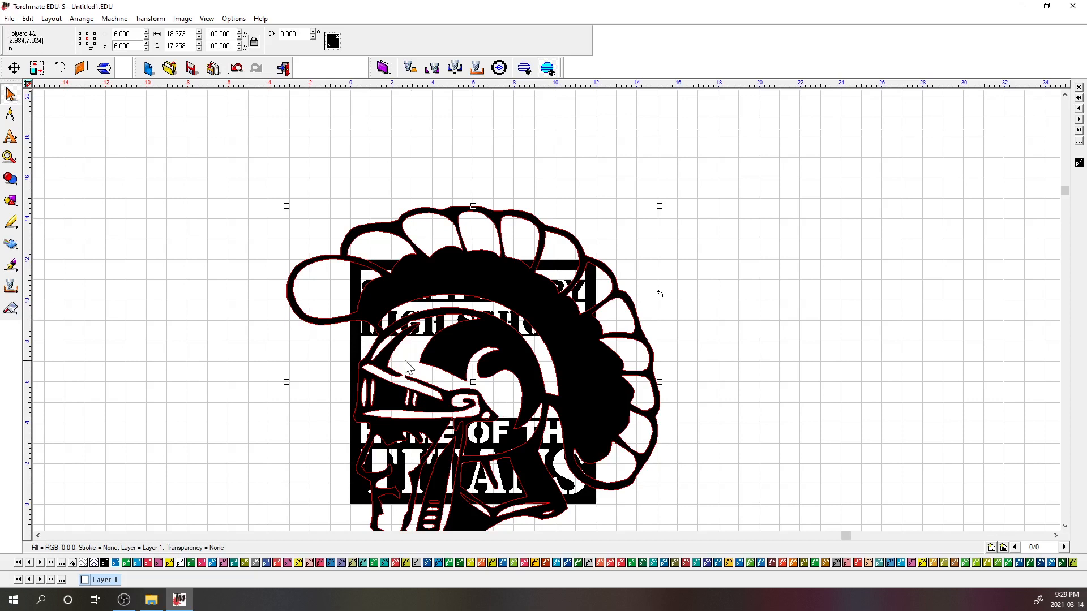
click(274, 221)
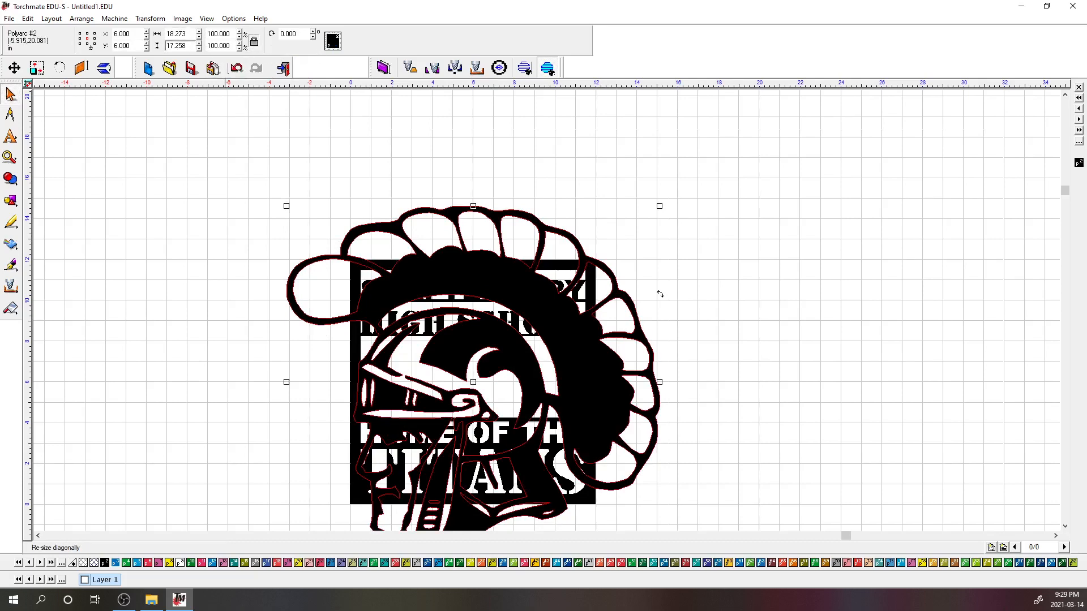
key(Return)
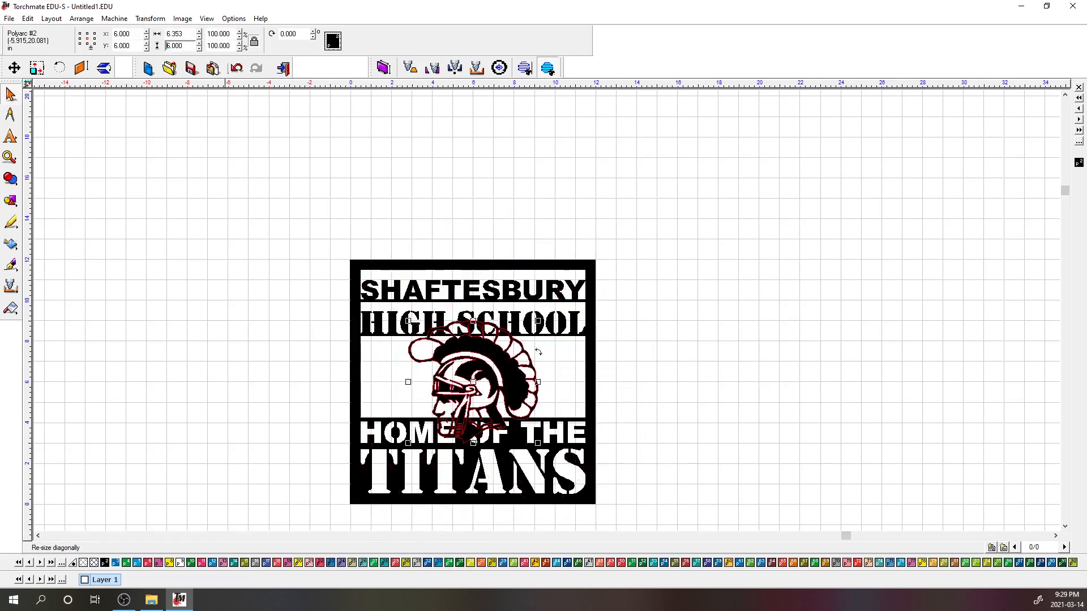
Scale the Titan head proportionally to a height of 4 in to suit the opening between the bars
scroll(492, 434, up, 1)
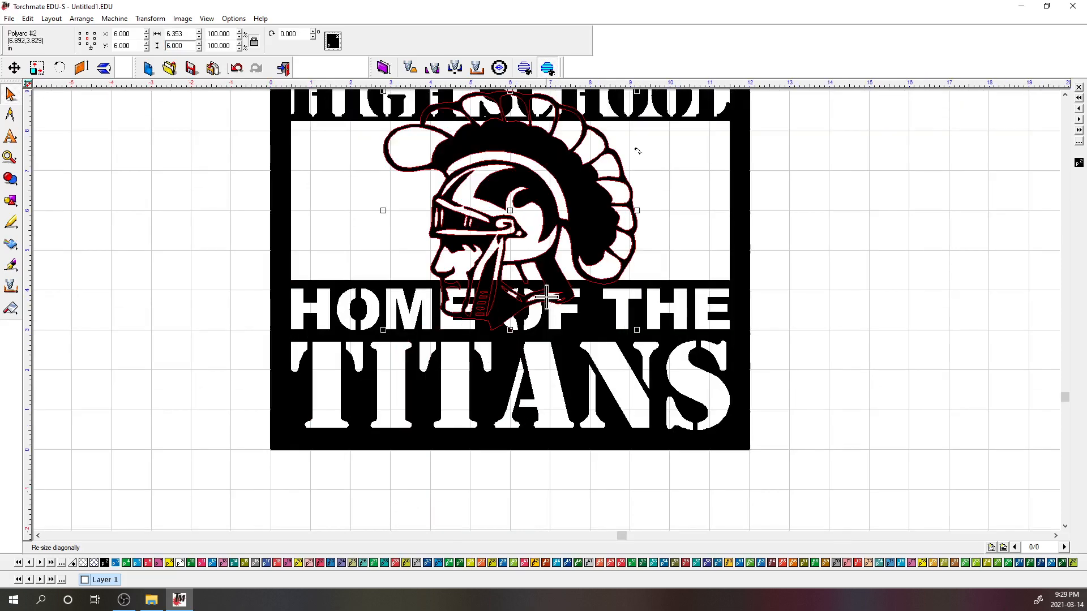
scroll(484, 227, down, 1)
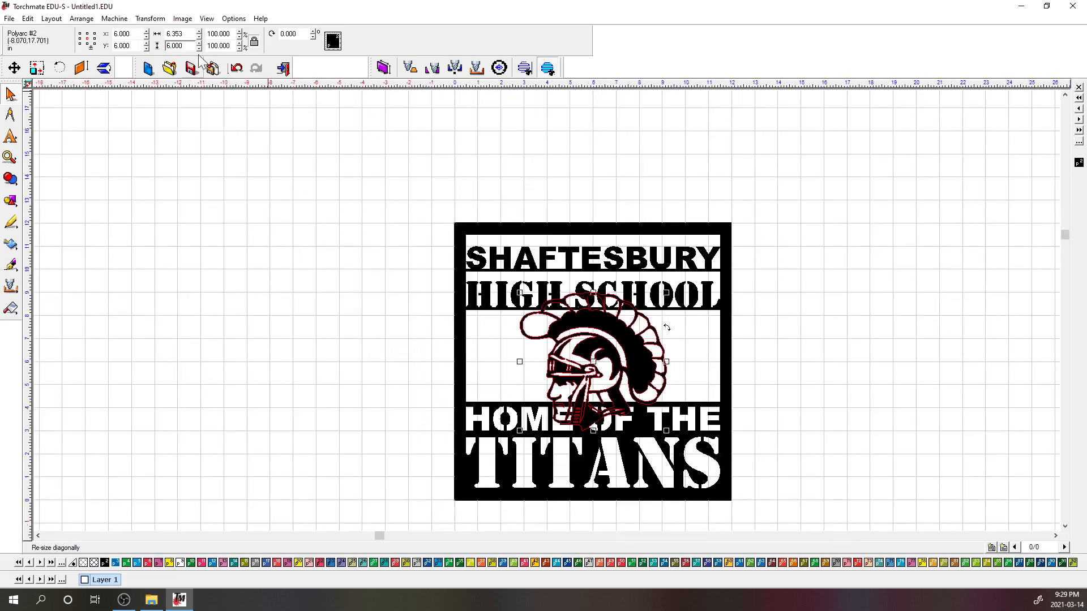
text(4)
key(Return)
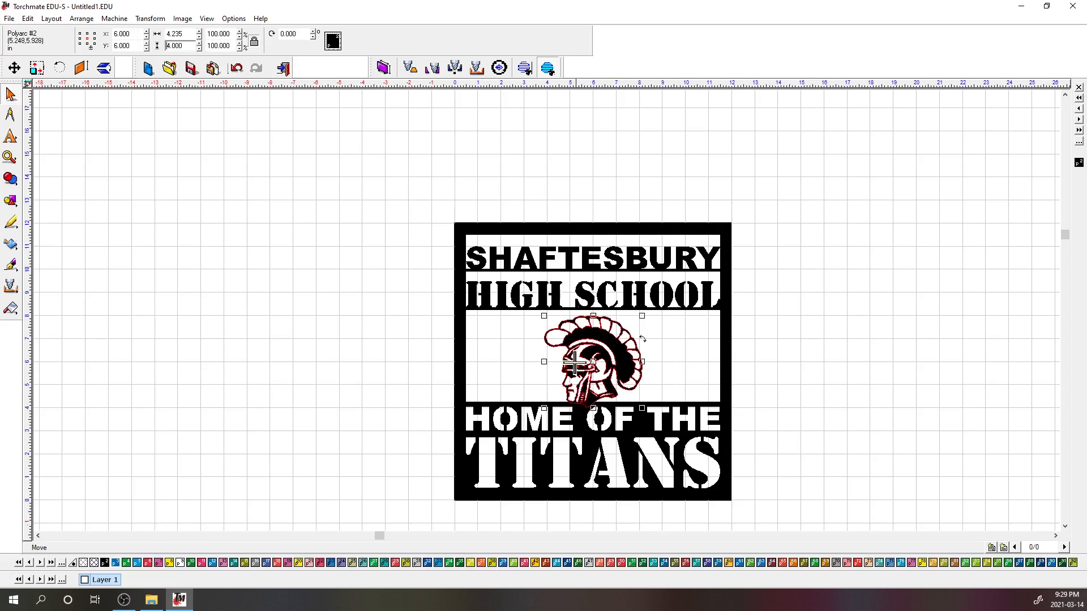
Resize the Titan head freehand to about 4.43 x 4.18 in, overlapping the bars above and below it
scroll(545, 311, up, 2)
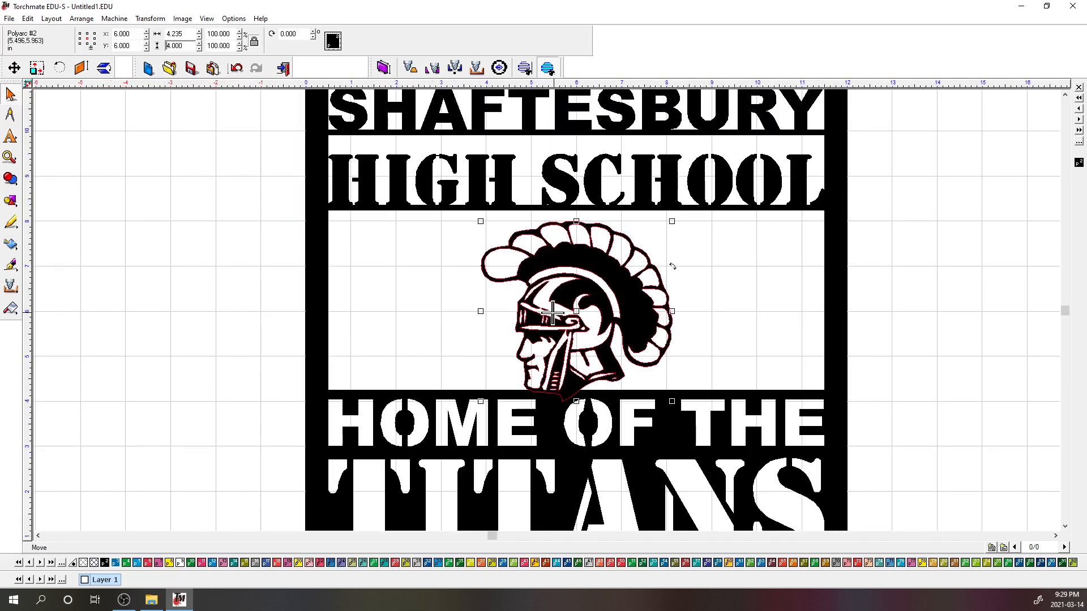
drag(672, 221, 694, 213)
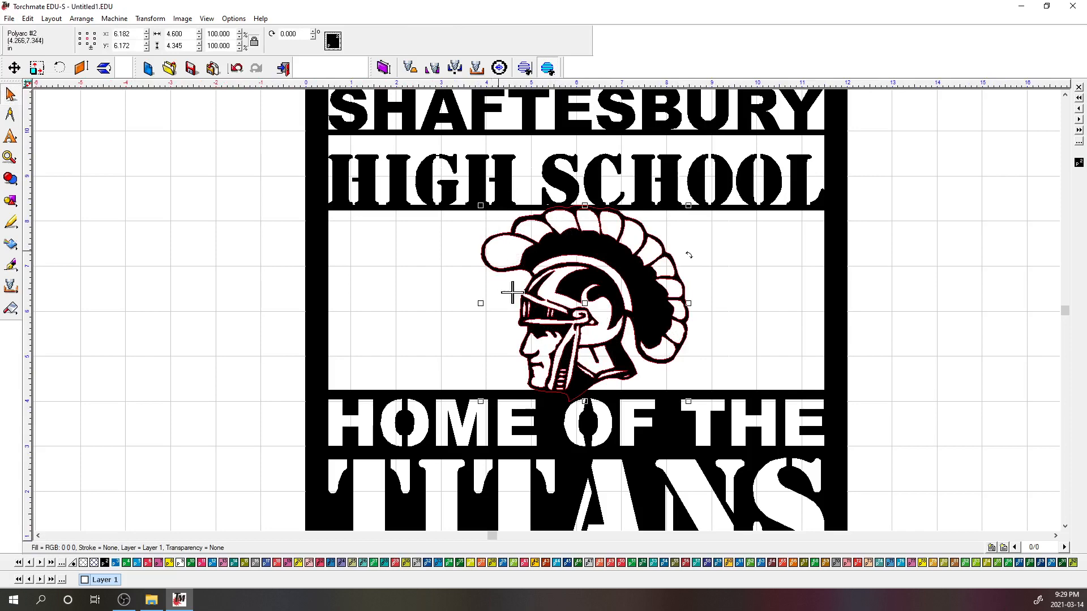
drag(482, 398, 487, 397)
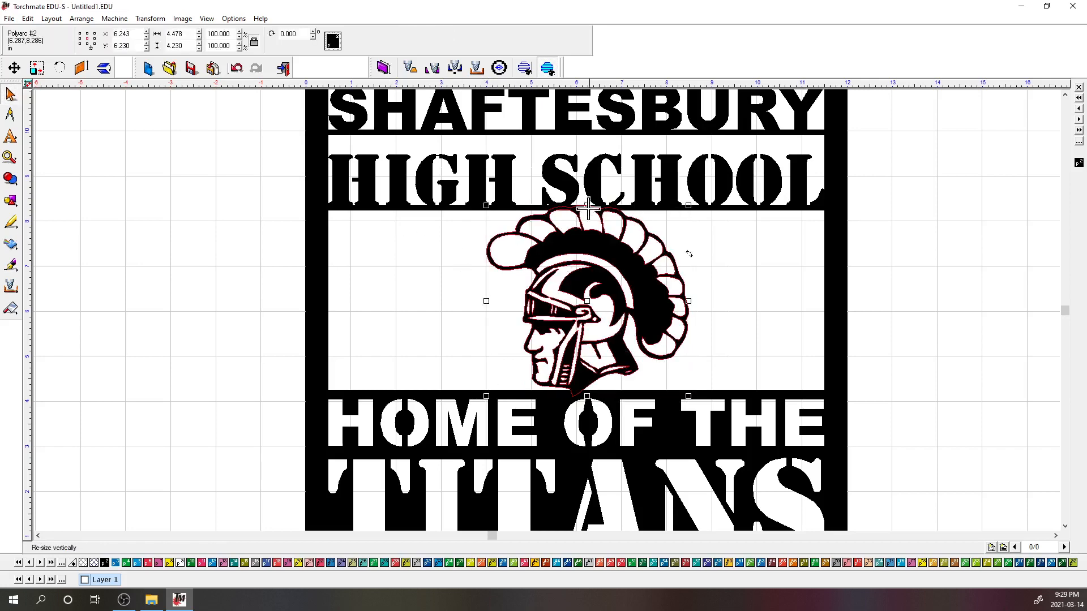
scroll(587, 211, up, 4)
scroll(546, 310, up, 2)
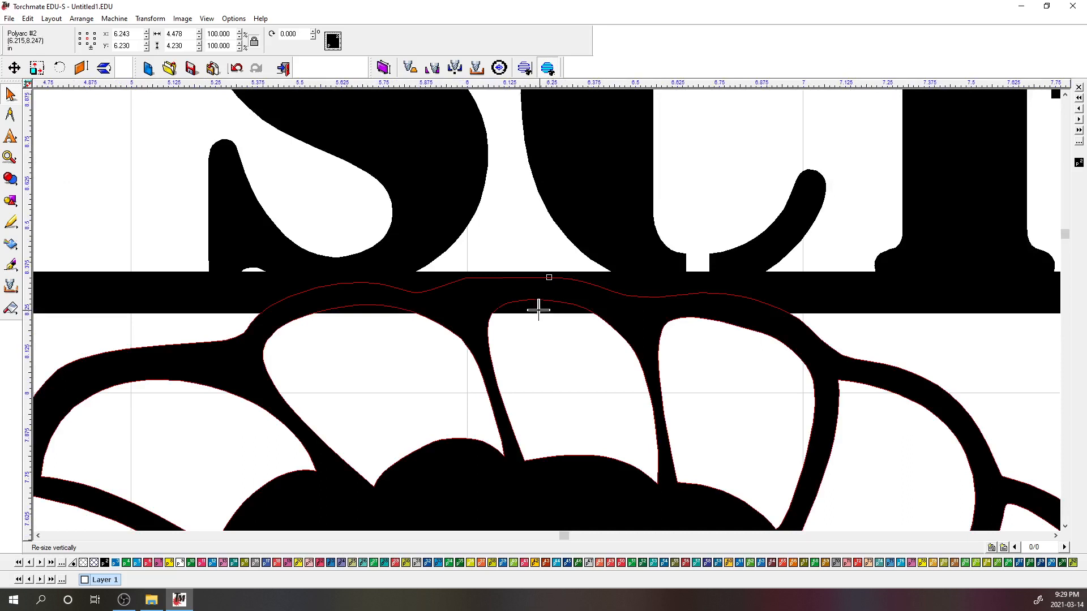
scroll(543, 312, down, 1)
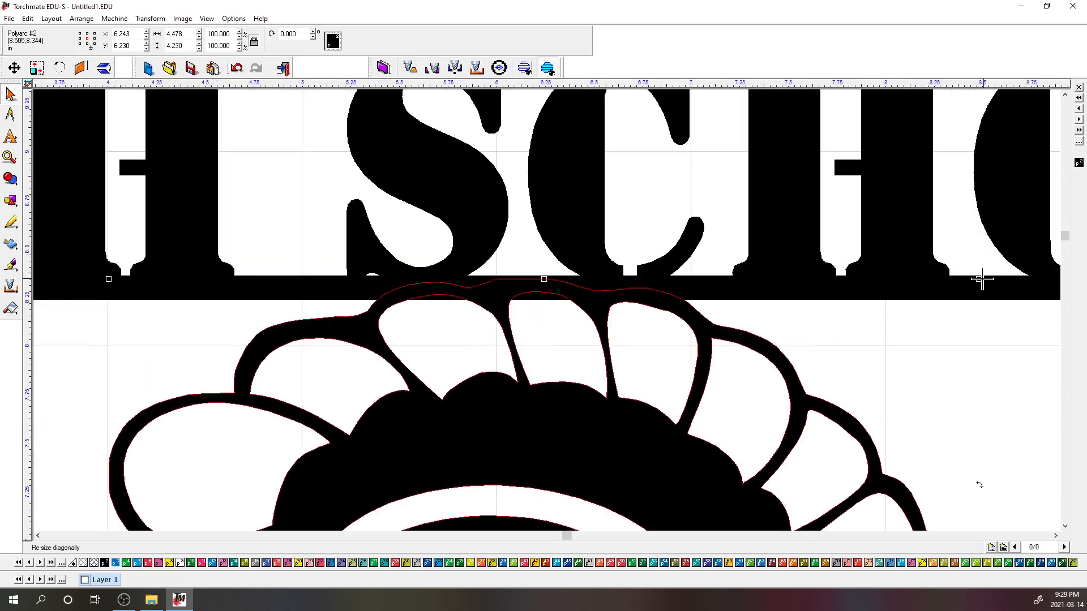
drag(977, 278, 970, 289)
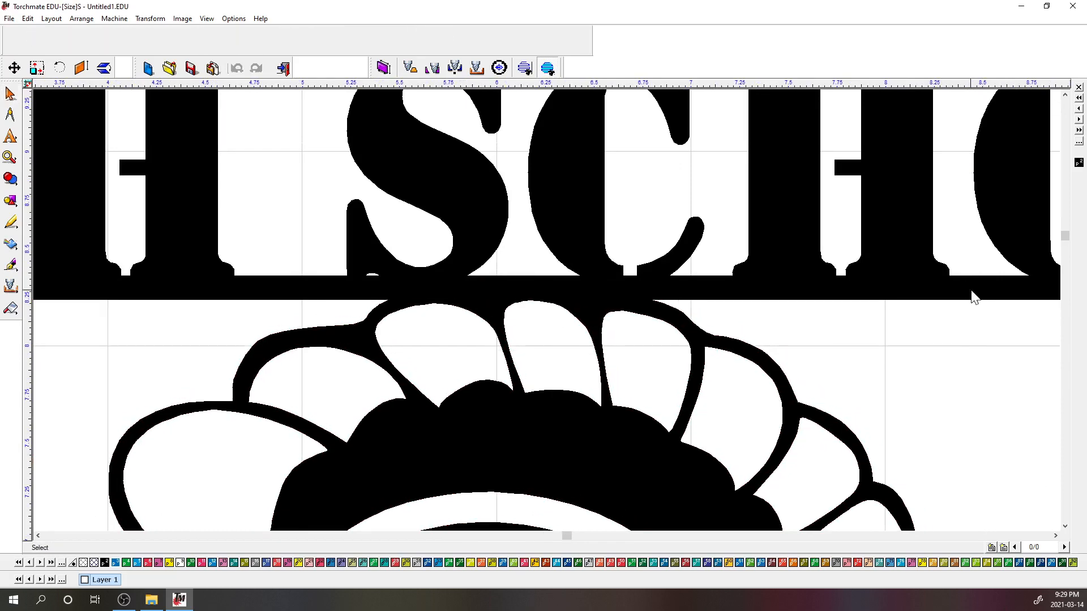
Centre the Titan head horizontally on the sign by setting its X position to 6 in, and deselect it
scroll(540, 325, down, 3)
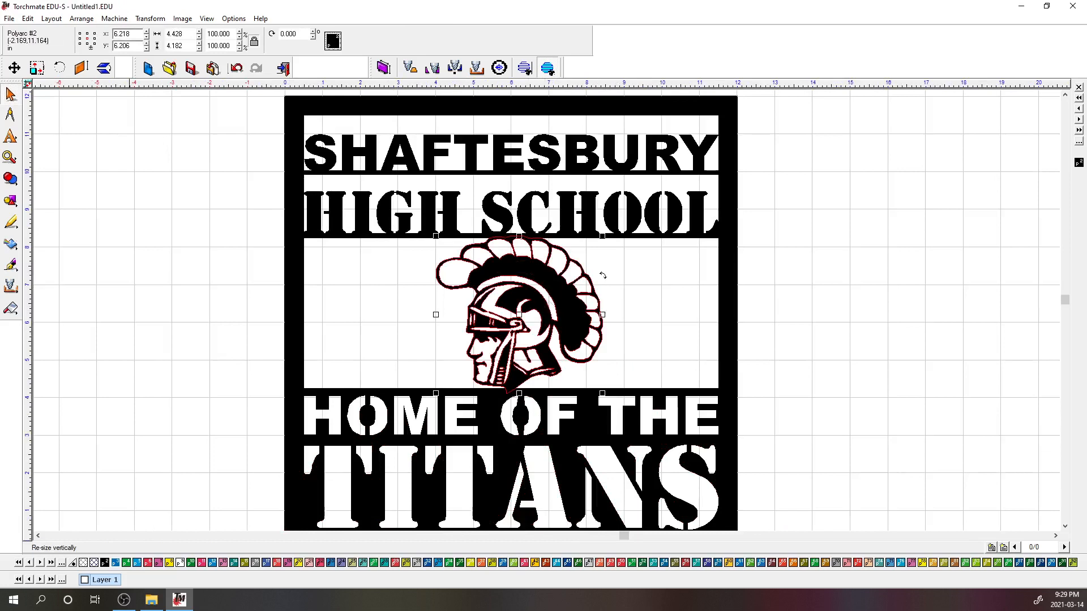
key(Return)
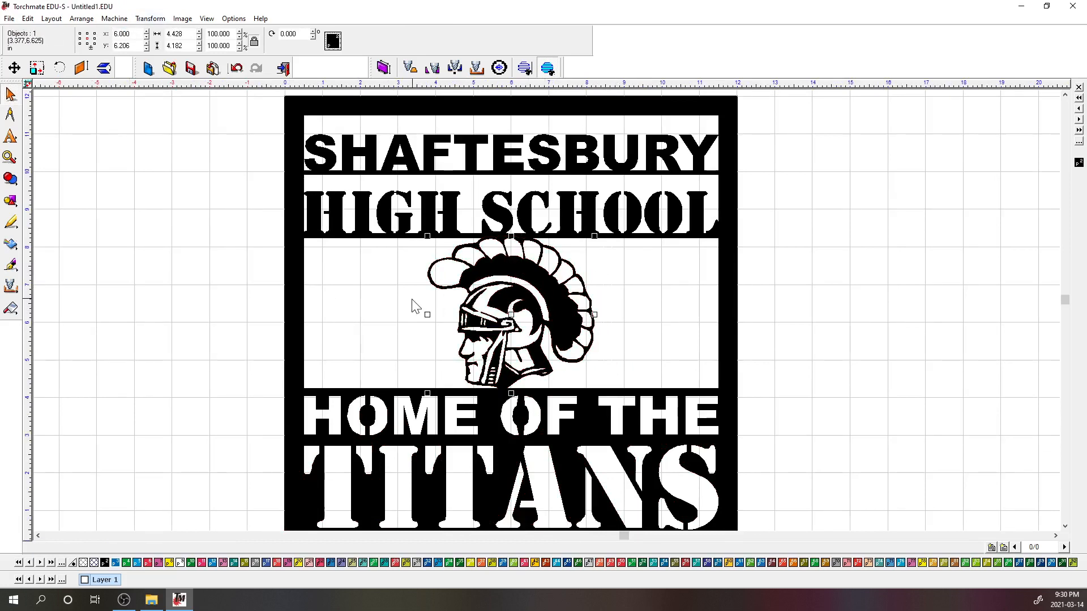
click(400, 317)
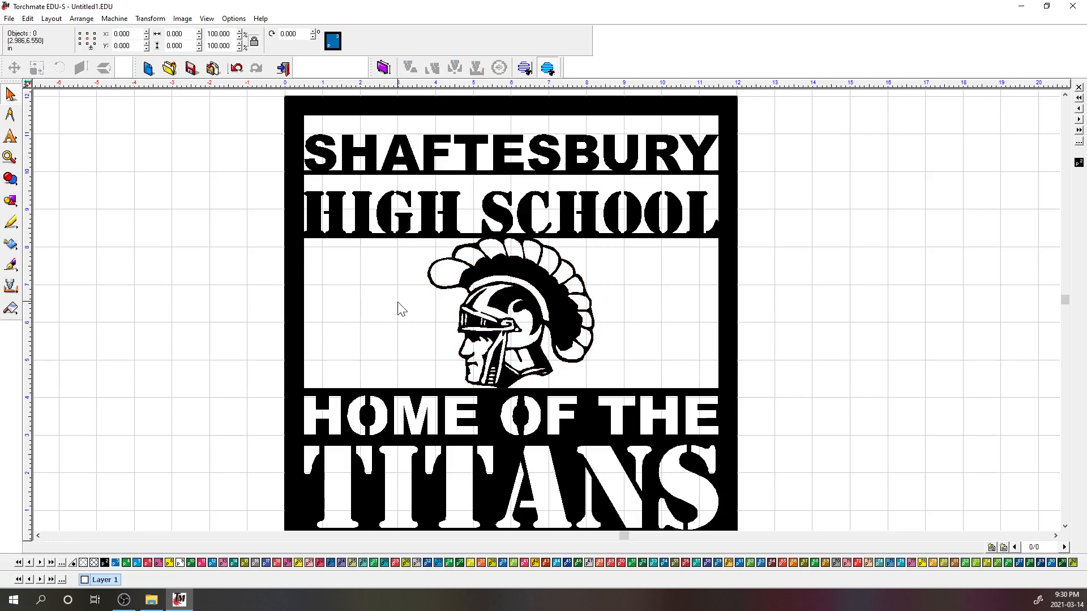
Weld the Titan head and the sign plate into one object and select the welded result
key(ctrl+a)
click(10, 179)
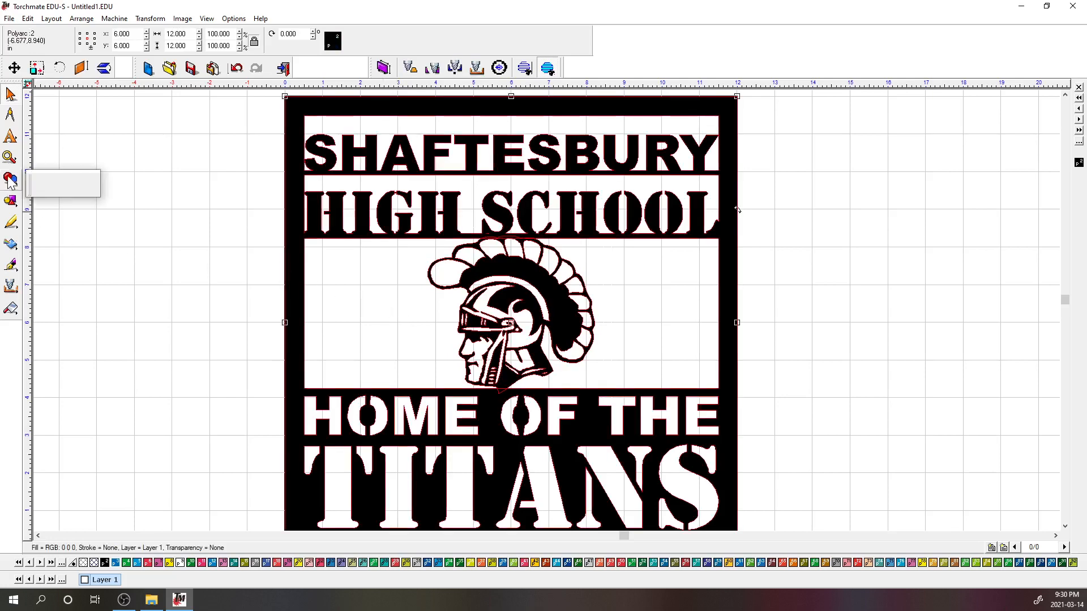
click(39, 188)
click(87, 269)
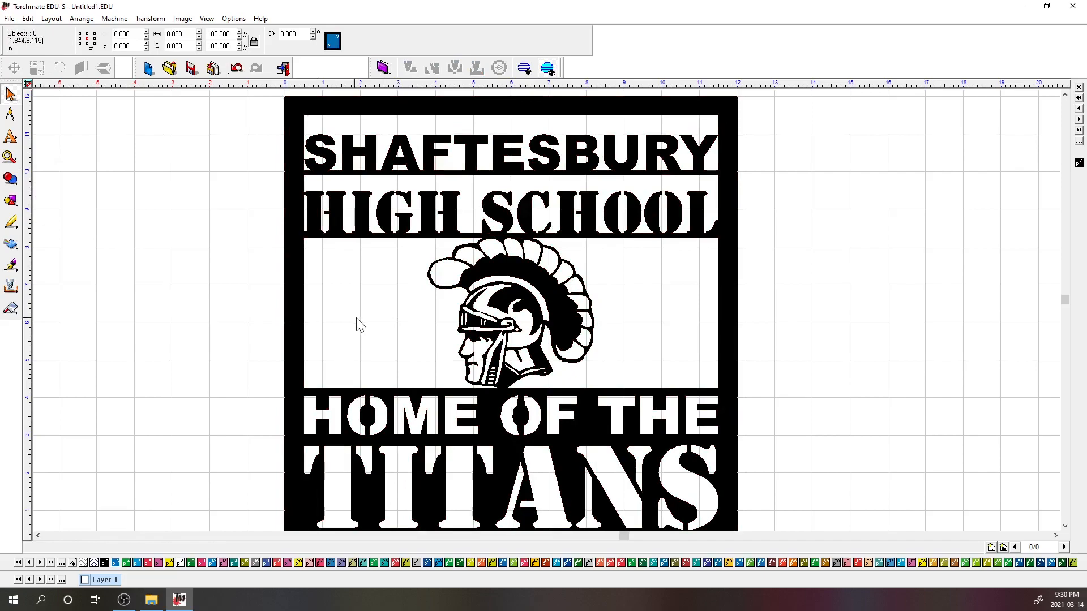
mouse_move(291, 272)
mouse_down()
mouse_move(813, 272)
mouse_move(524, 248)
mouse_move(286, 245)
mouse_move(295, 272)
mouse_up()
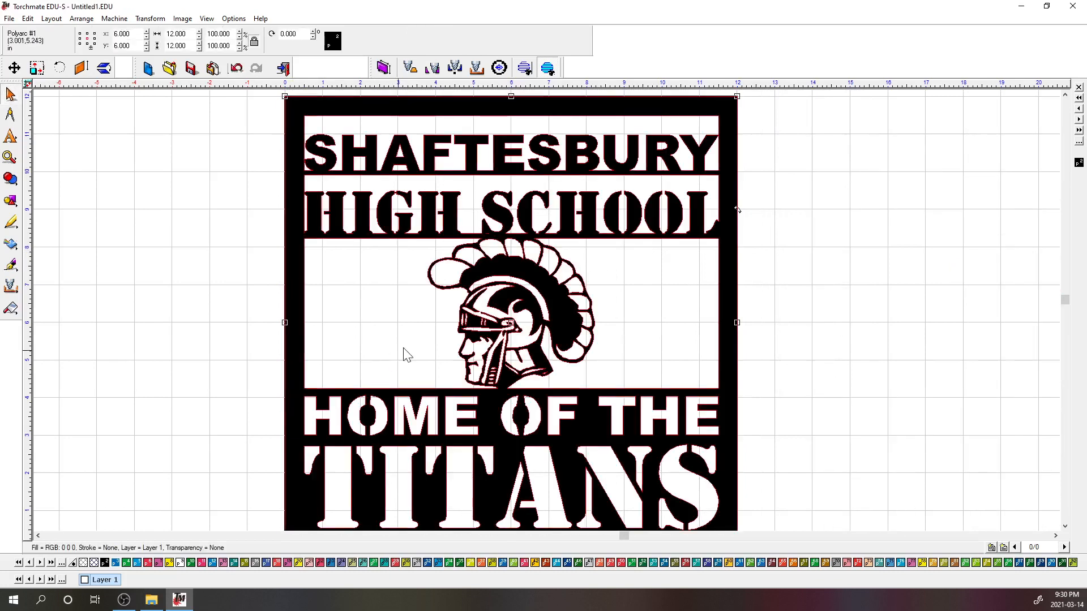
Open the material size settings and close them again
click(52, 18)
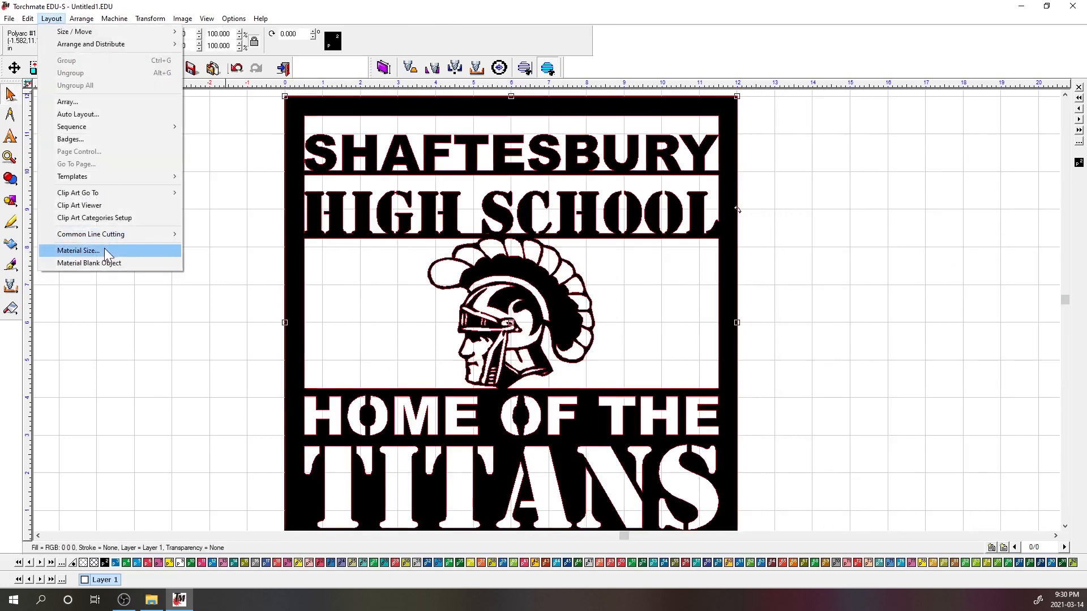
click(108, 250)
click(568, 422)
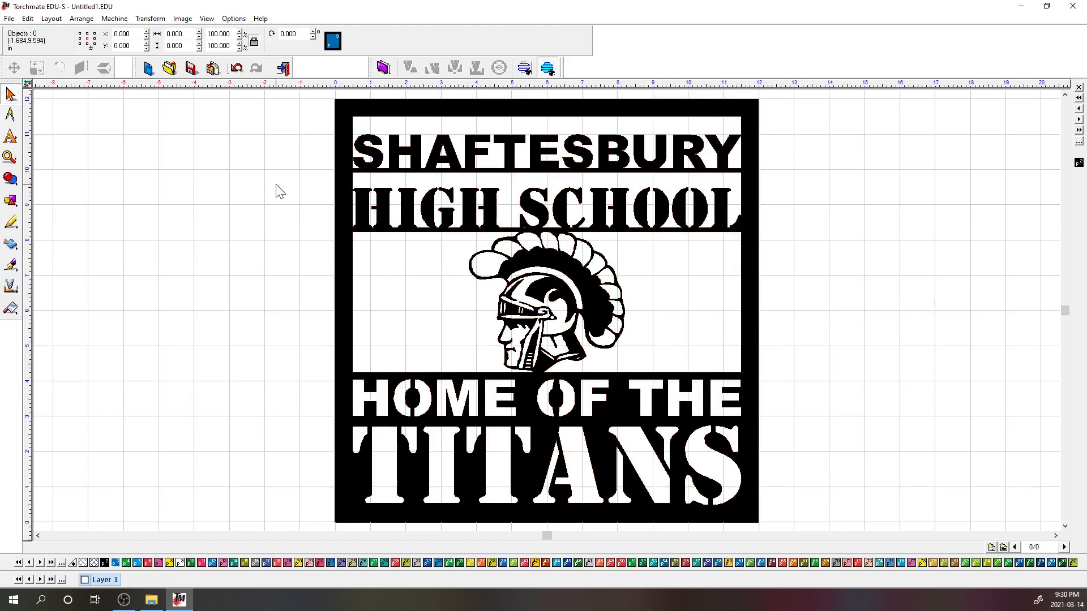
Draw black-filled rectangles across the frame's left and right sides beside the Titan head, about 3.56 x 1.96 in and 3.96 x 1.85 in
click(10, 201)
click(89, 208)
drag(274, 257, 401, 325)
drag(696, 273, 835, 338)
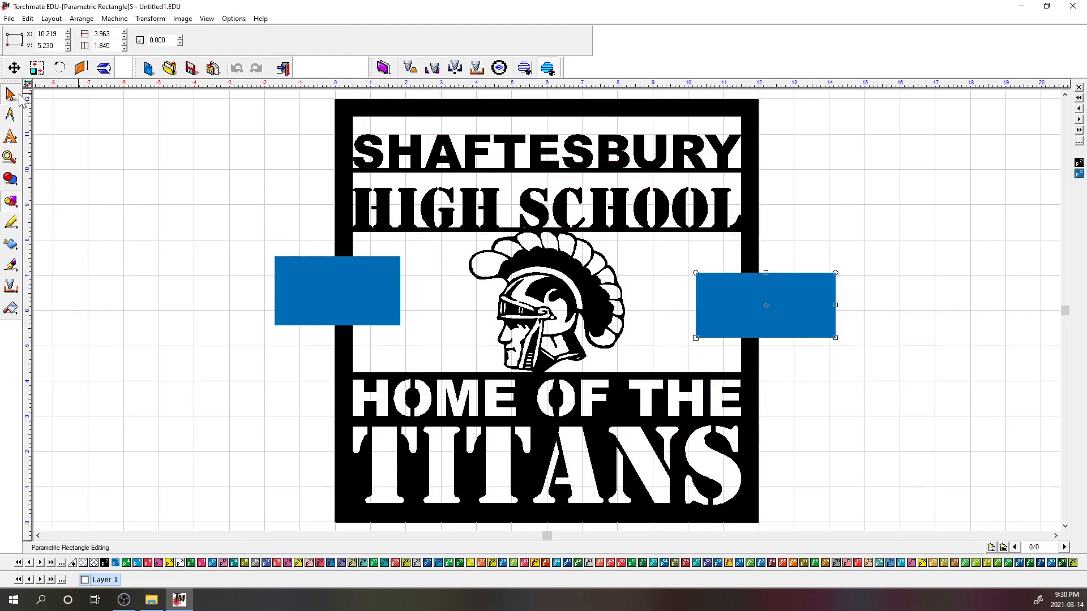
click(105, 563)
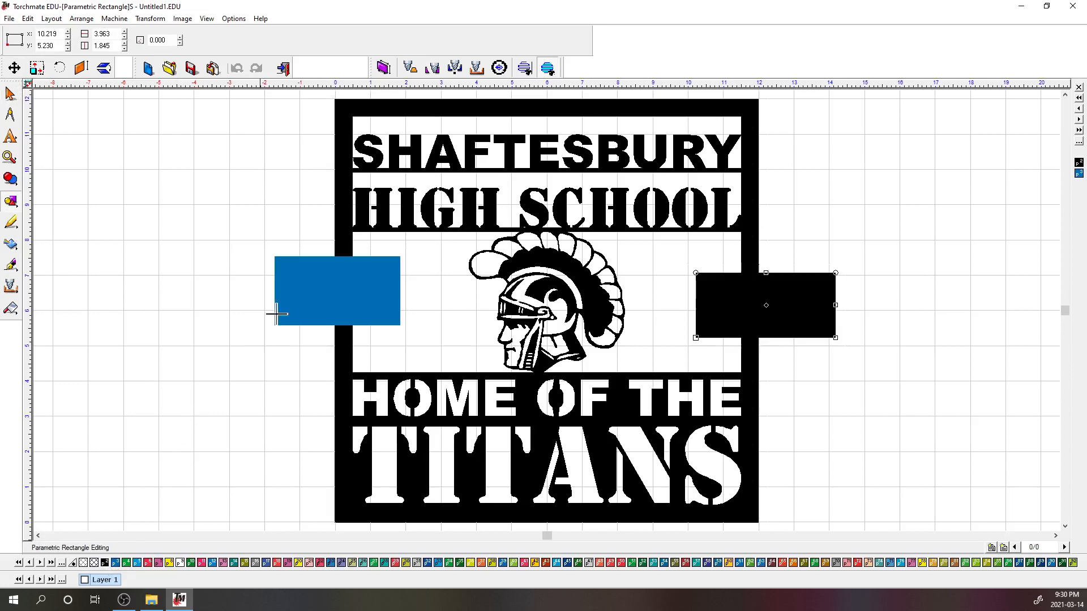
click(276, 325)
click(105, 563)
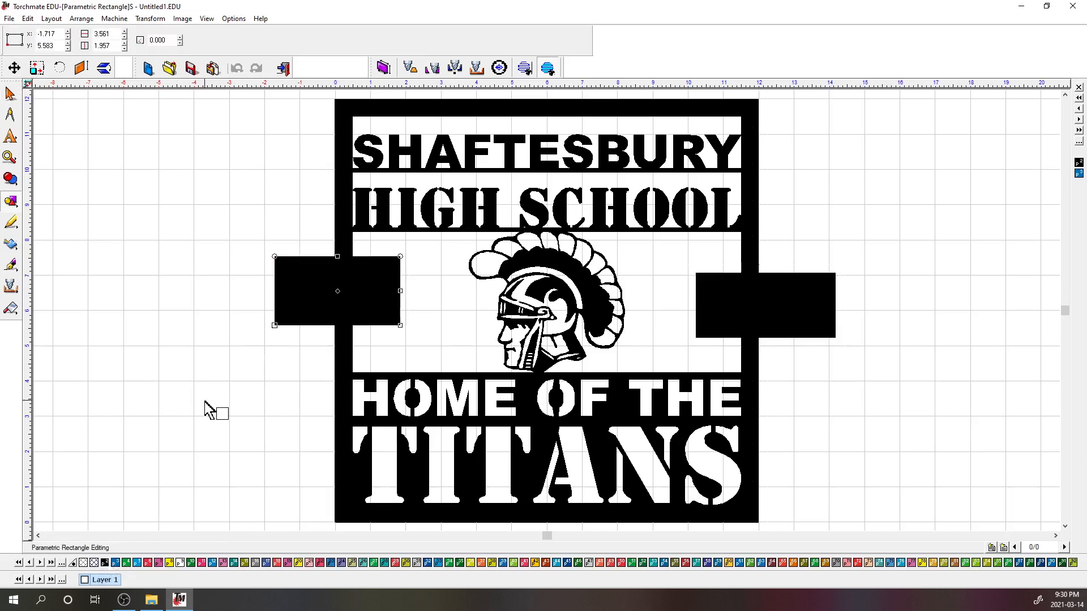
Remove the overlap between the sign and the left rectangle to cut a gap in the frame
click(341, 360)
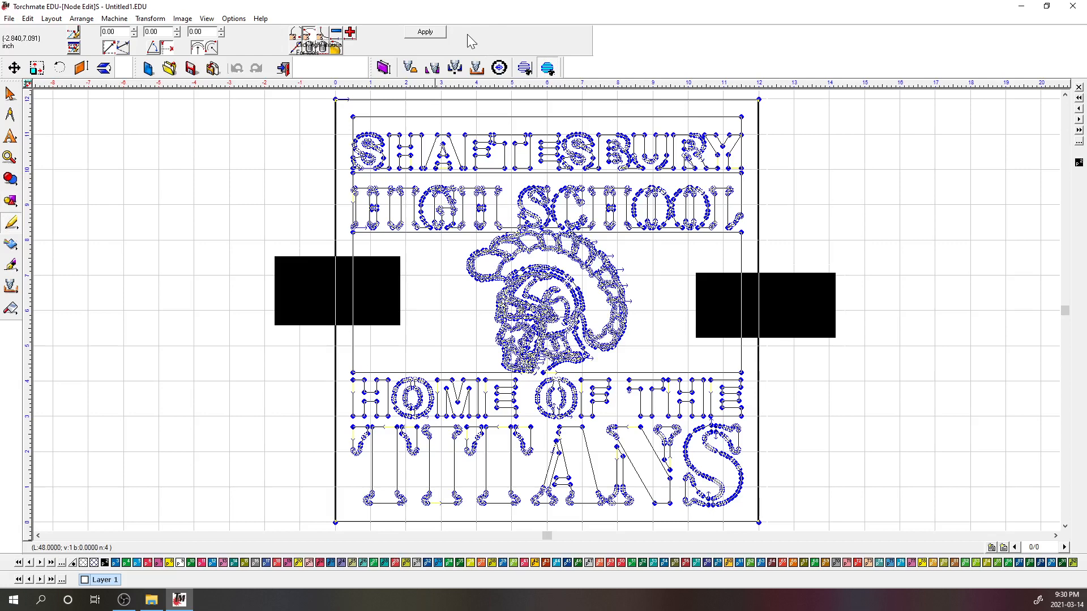
click(434, 35)
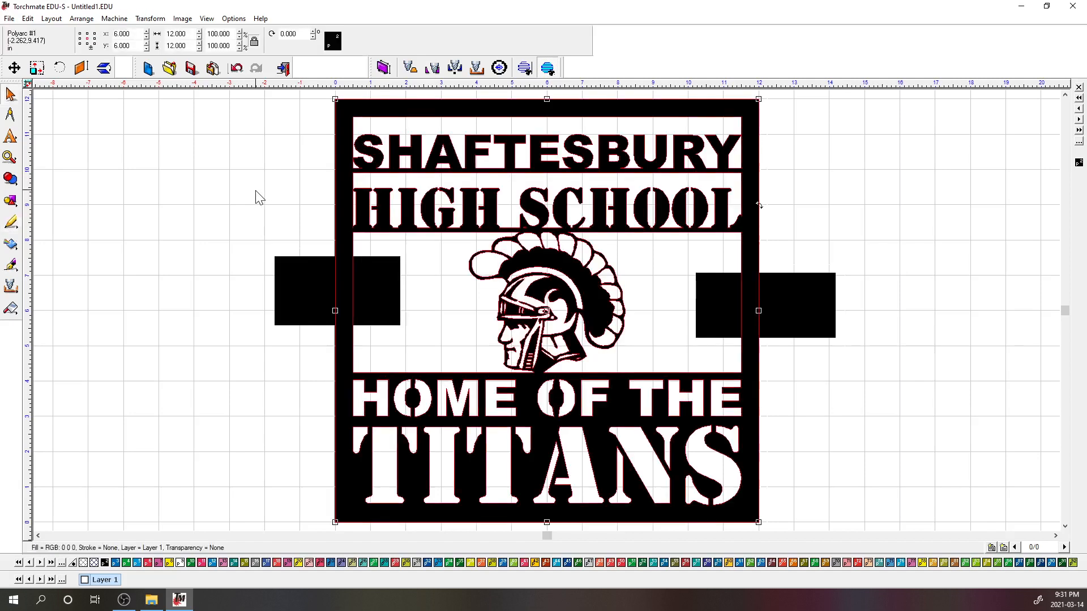
shift+click(286, 286)
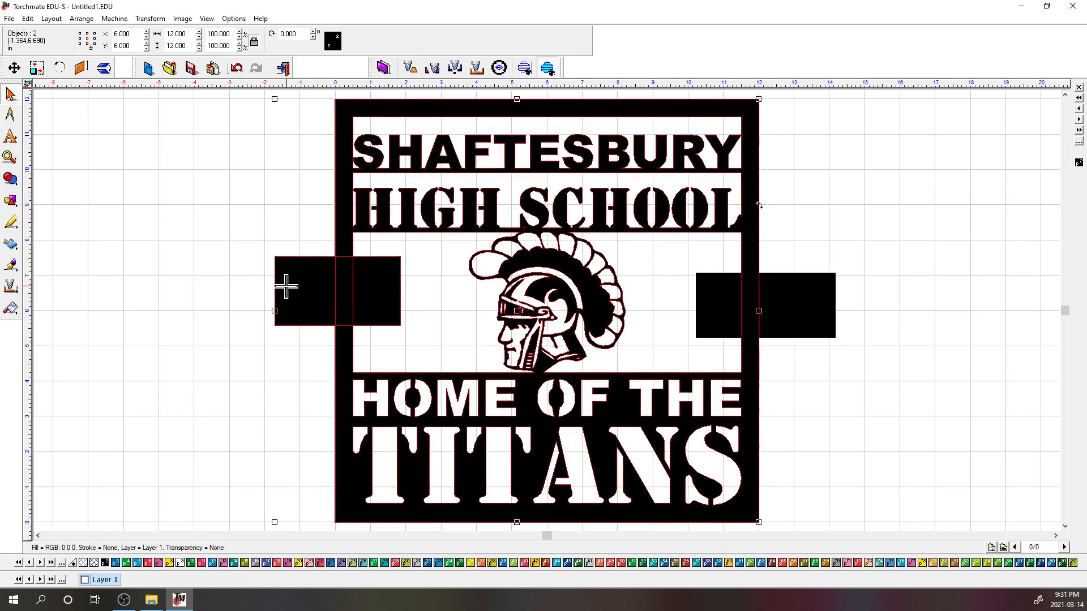
click(15, 188)
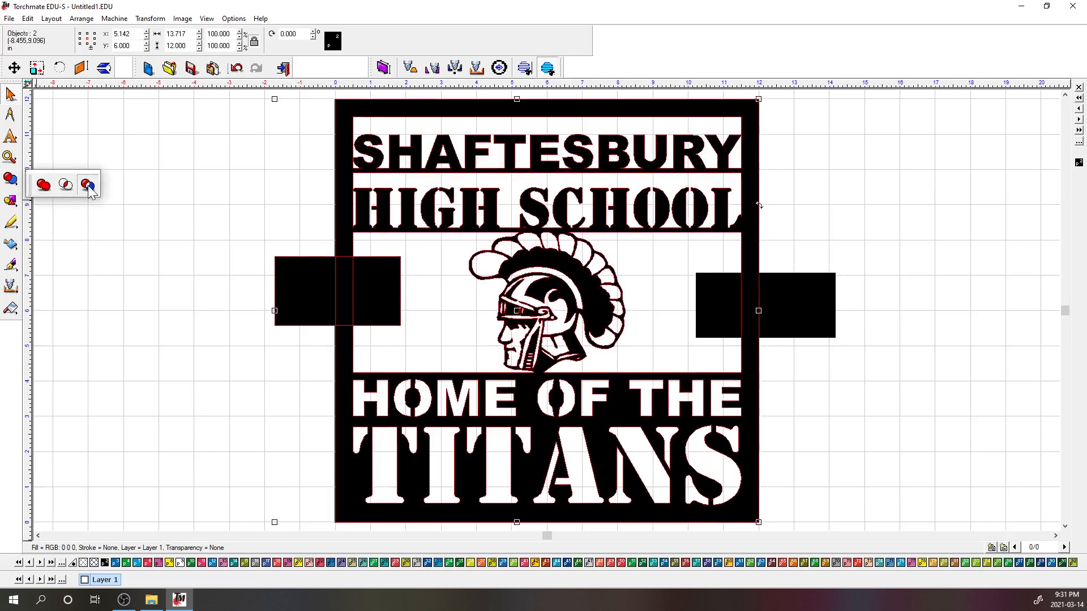
click(87, 185)
click(180, 361)
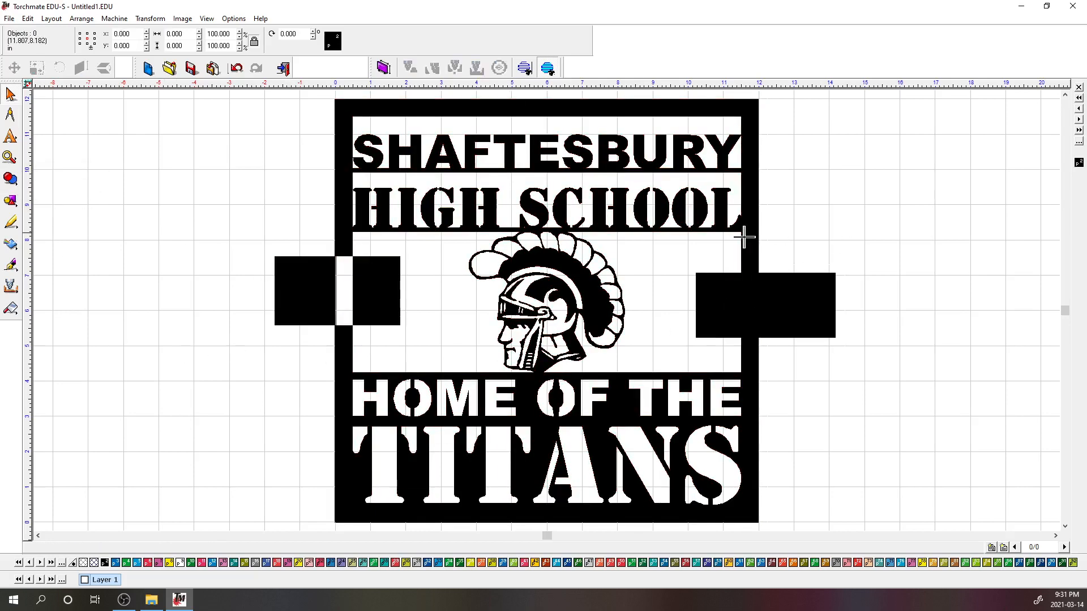
Remove the overlap between the sign and the right rectangle to cut a gap in the frame
click(744, 238)
shift+click(813, 303)
click(11, 180)
click(88, 185)
Delete the four leftover rectangle pieces inside and outside the two frame gaps
click(273, 286)
click(299, 280)
key(Delete)
click(363, 311)
key(Delete)
click(721, 316)
key(Delete)
click(806, 310)
key(Delete)
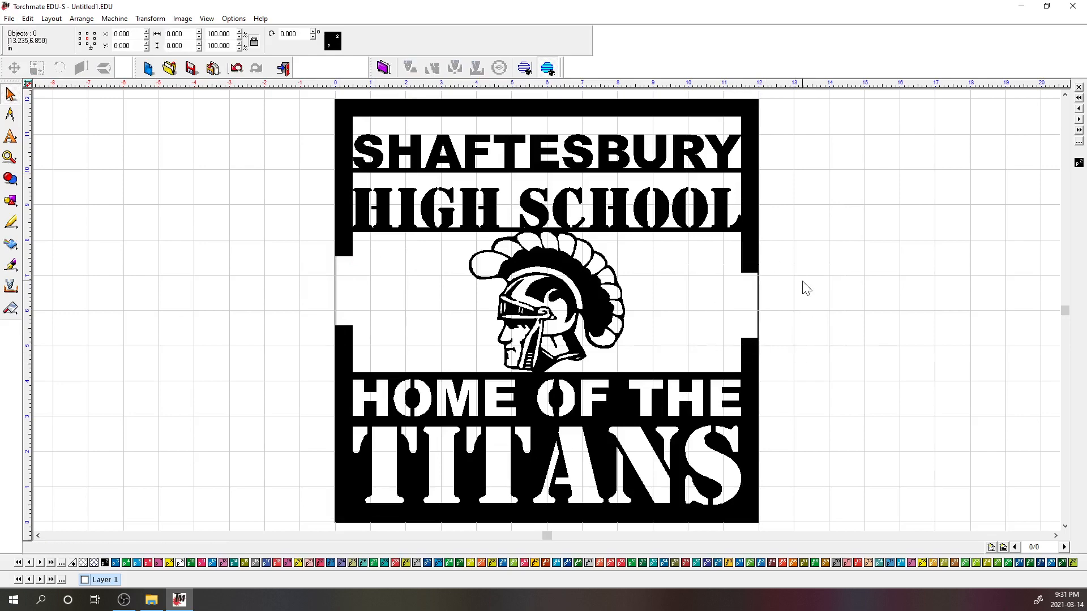
In node editing, move the opening's upper-right inner corner node to X 12 and delete the gap's upper nodes below it
key(ctrl+a)
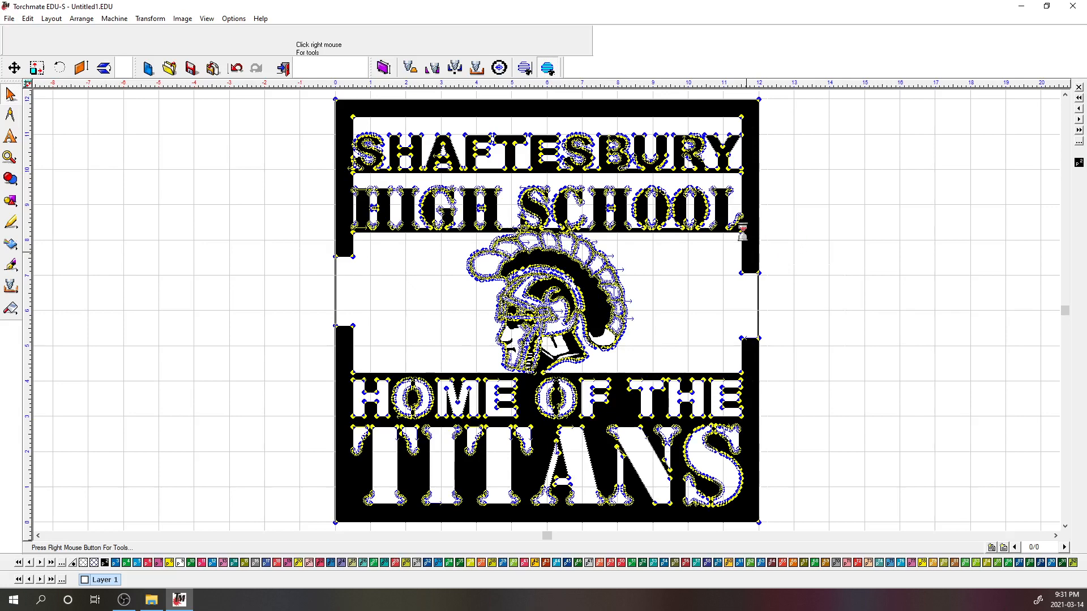
scroll(742, 232, up, 3)
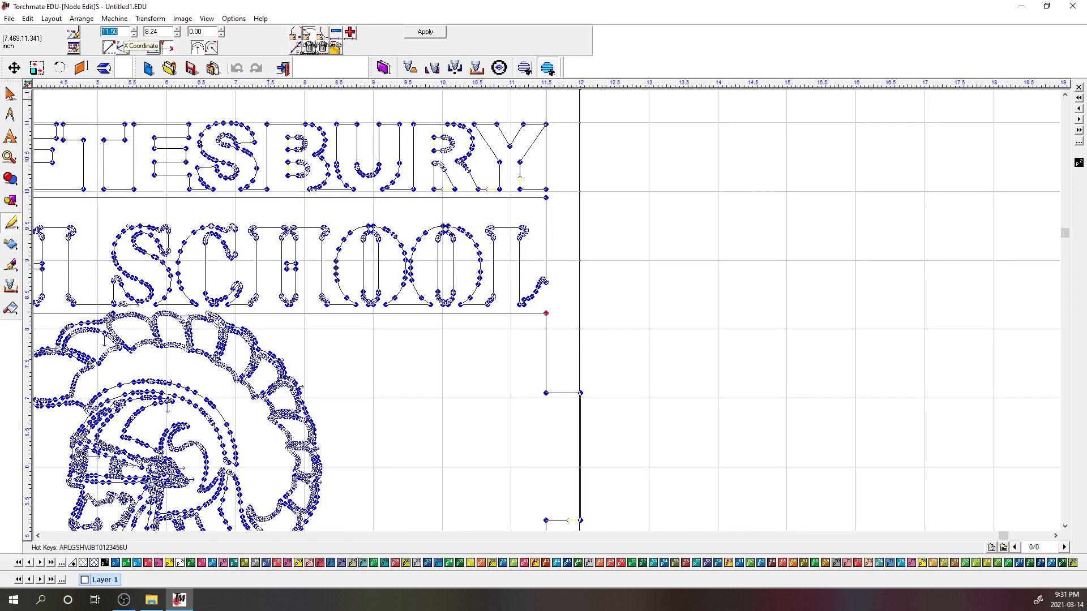
key(Return)
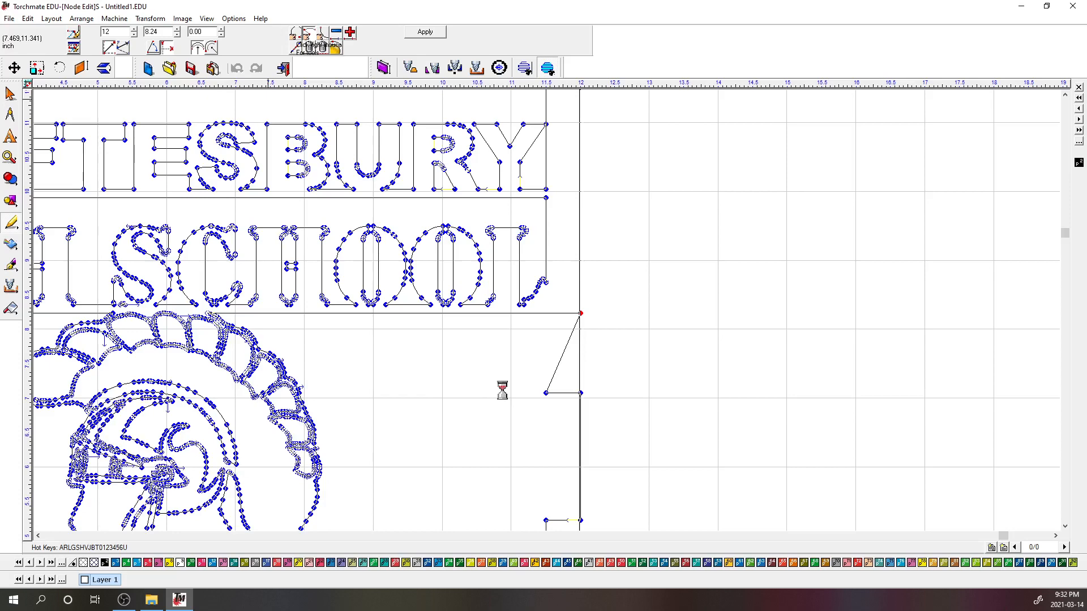
key(Delete)
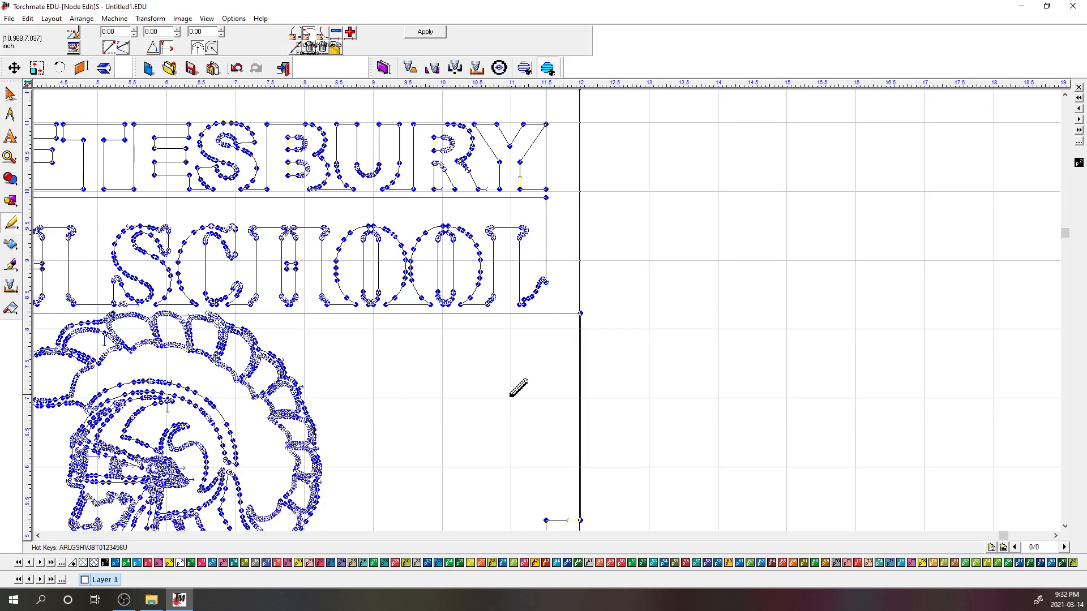
Move the inner corner node at the opening's lower right, above the HOME OF THE lettering, to X 12
click(1065, 527)
click(1065, 528)
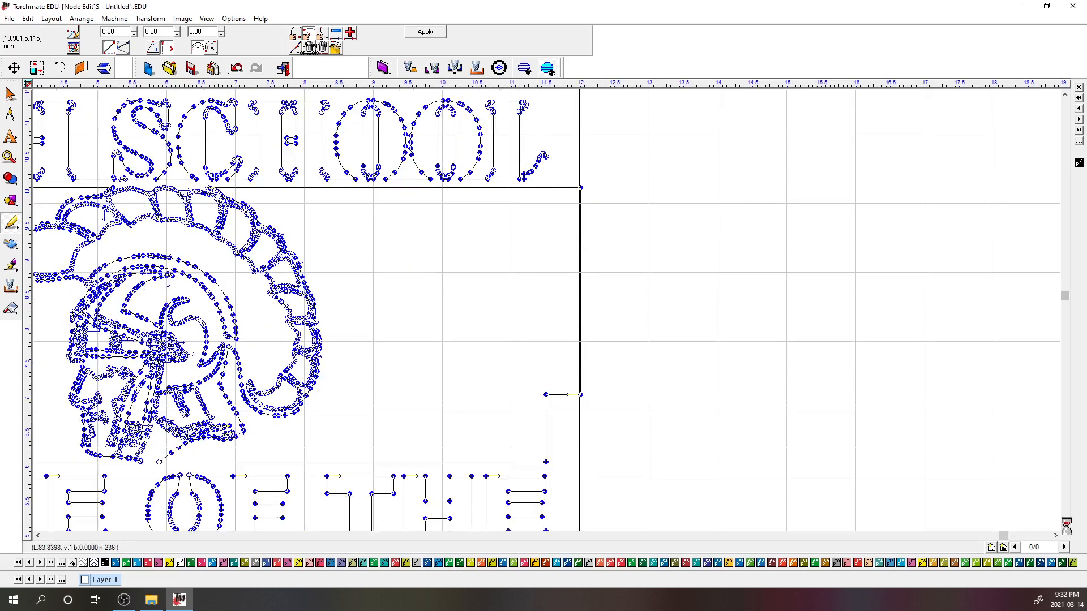
click(545, 462)
text(12)
key(Return)
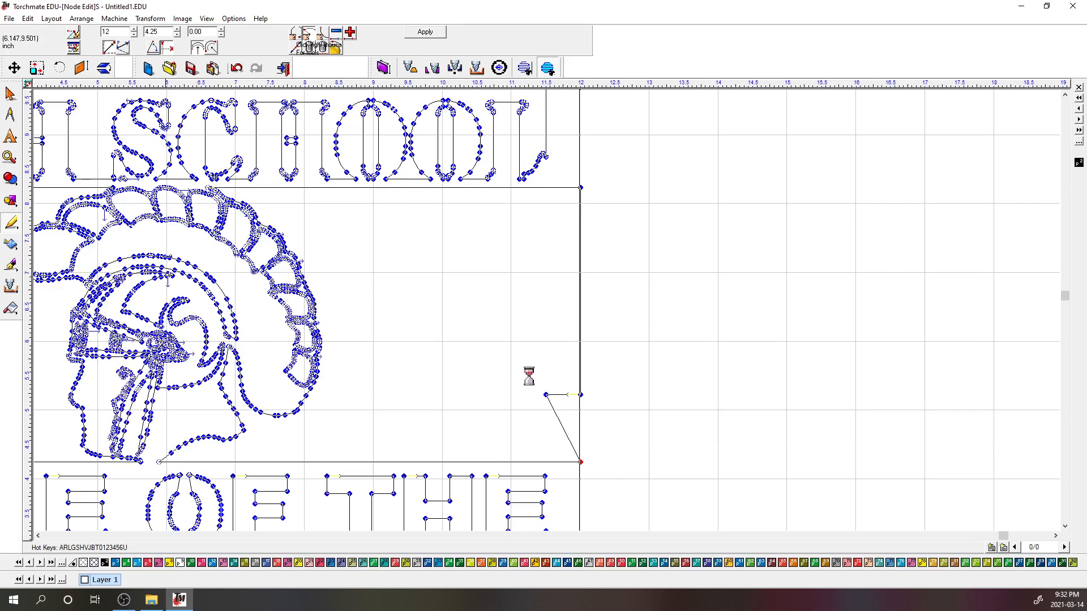
Delete the right gap's leftover lower nodes and move the opening's upper-left inner corner node to X 0
drag(526, 372, 623, 417)
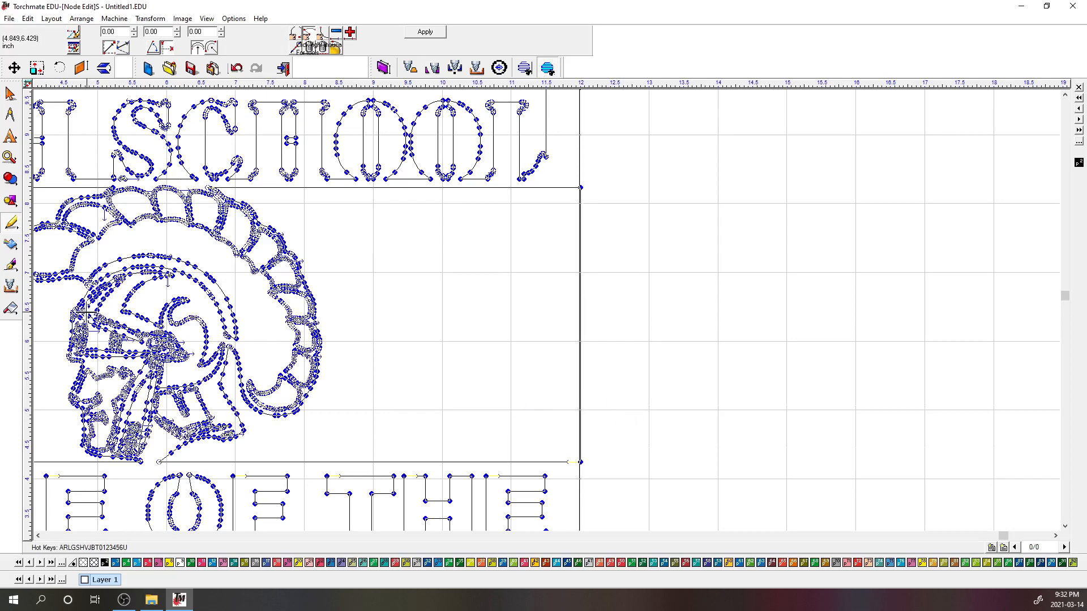
scroll(87, 312, down, 1)
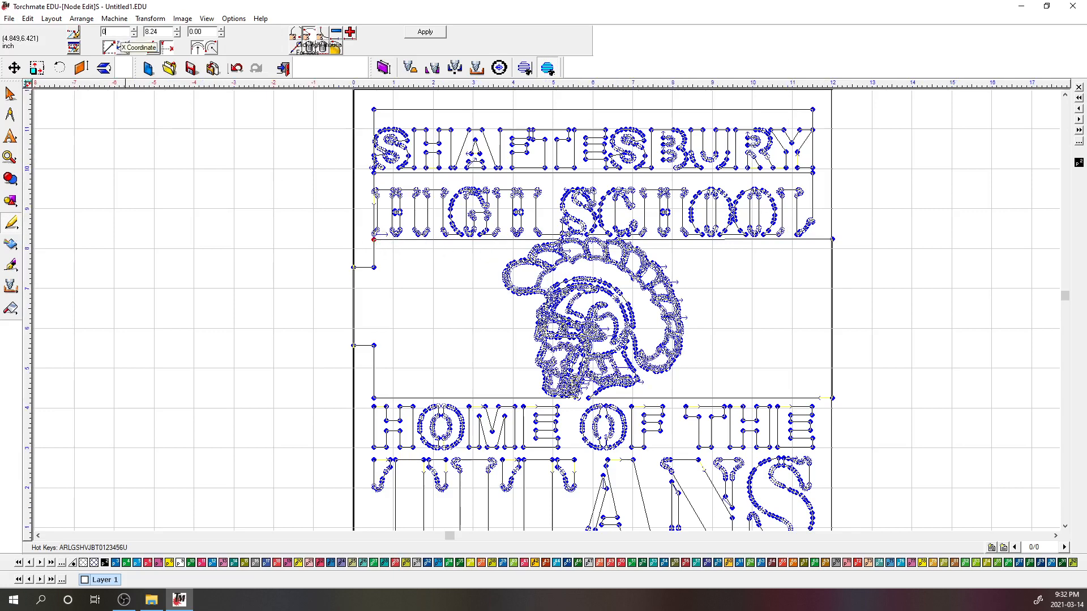
key(Return)
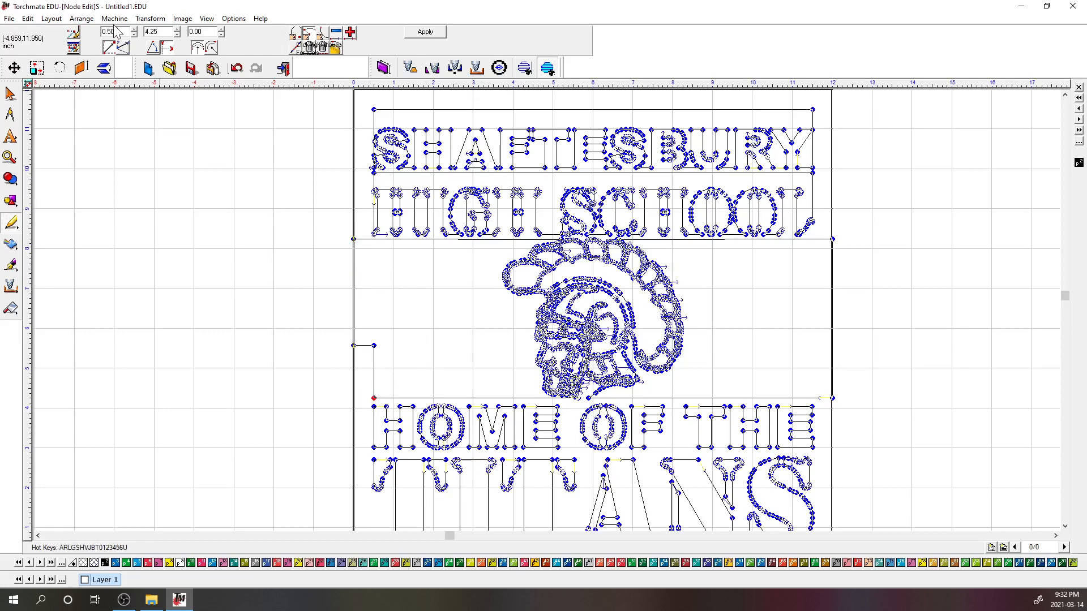
Move the opening's lower-left inner corner node to X 0, delete the left gap's lower nodes, and apply the node edits
text(0)
key(Return)
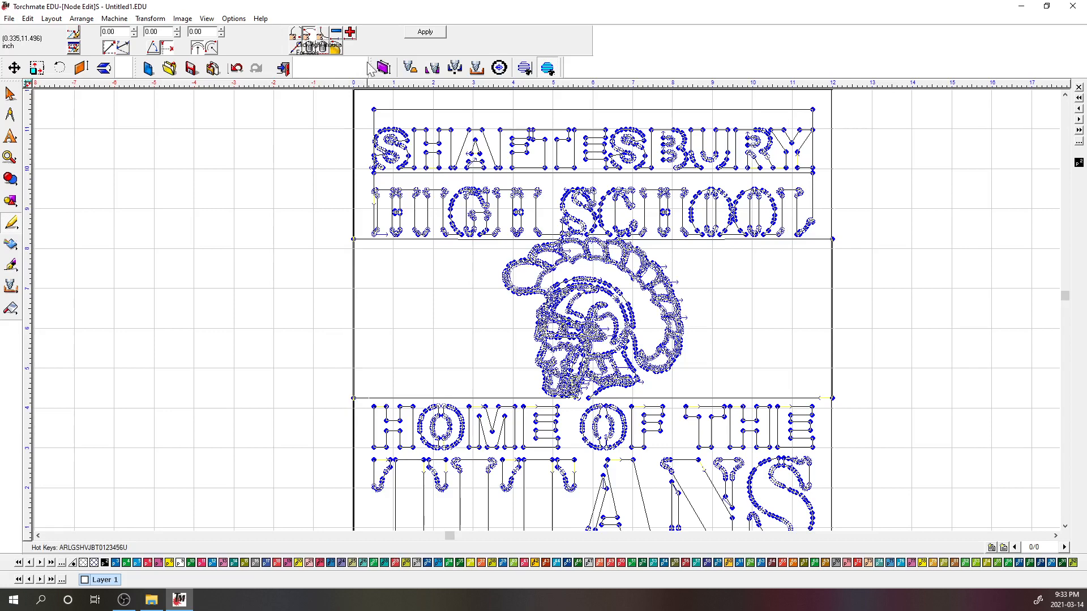
click(419, 34)
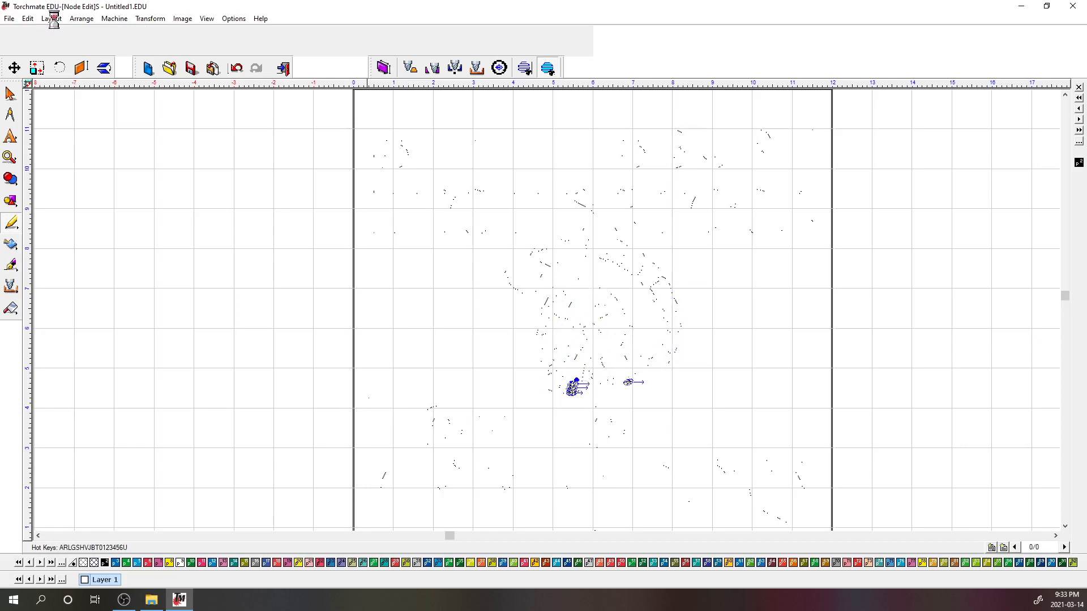
Review the material size settings, accept them without changes, and deselect the sign
click(54, 19)
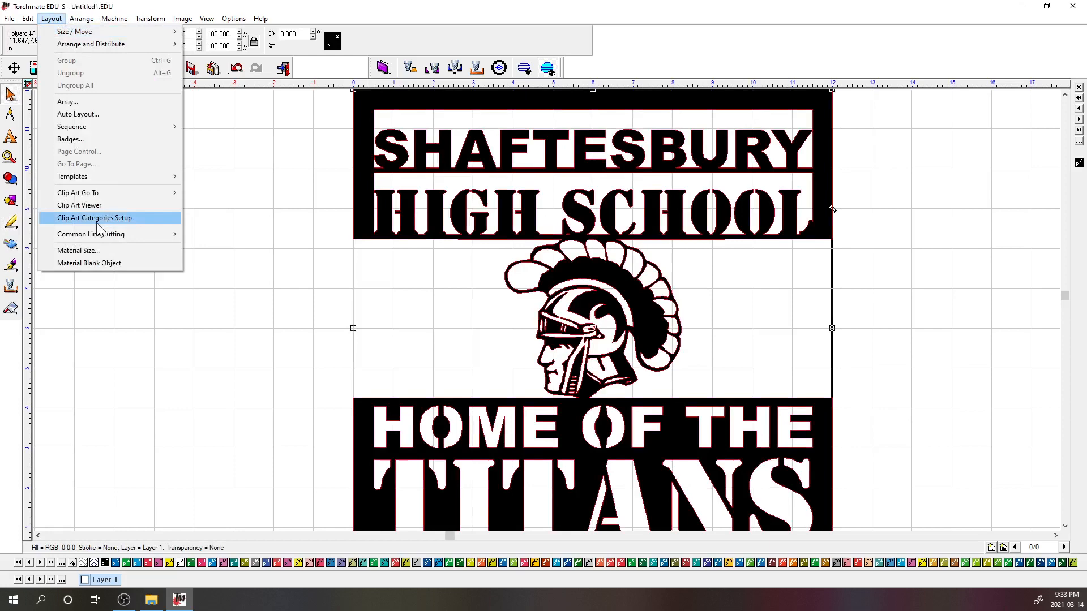
click(101, 251)
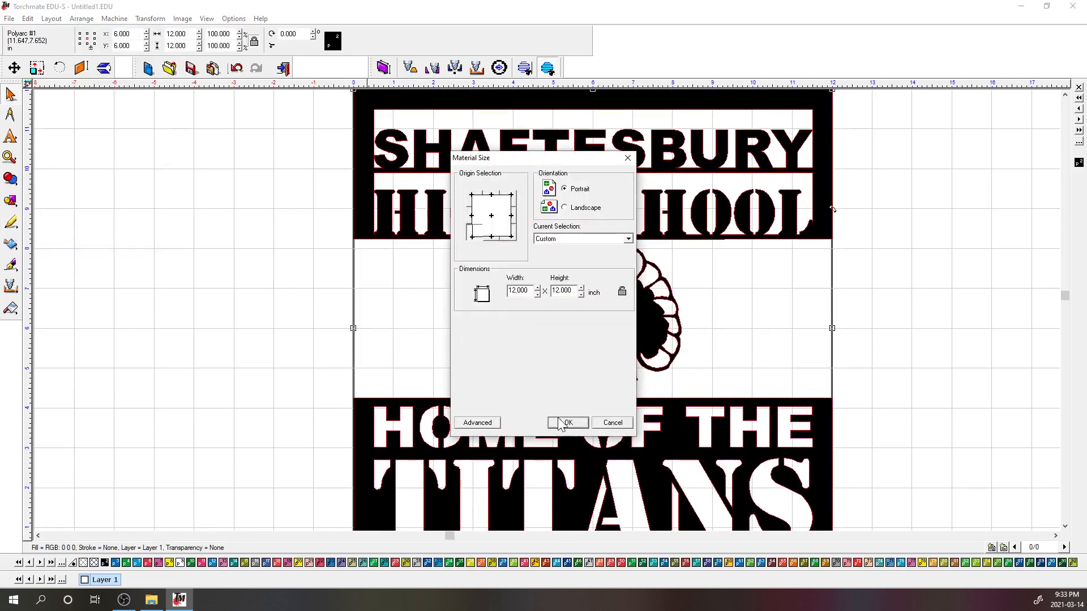
click(568, 424)
click(284, 354)
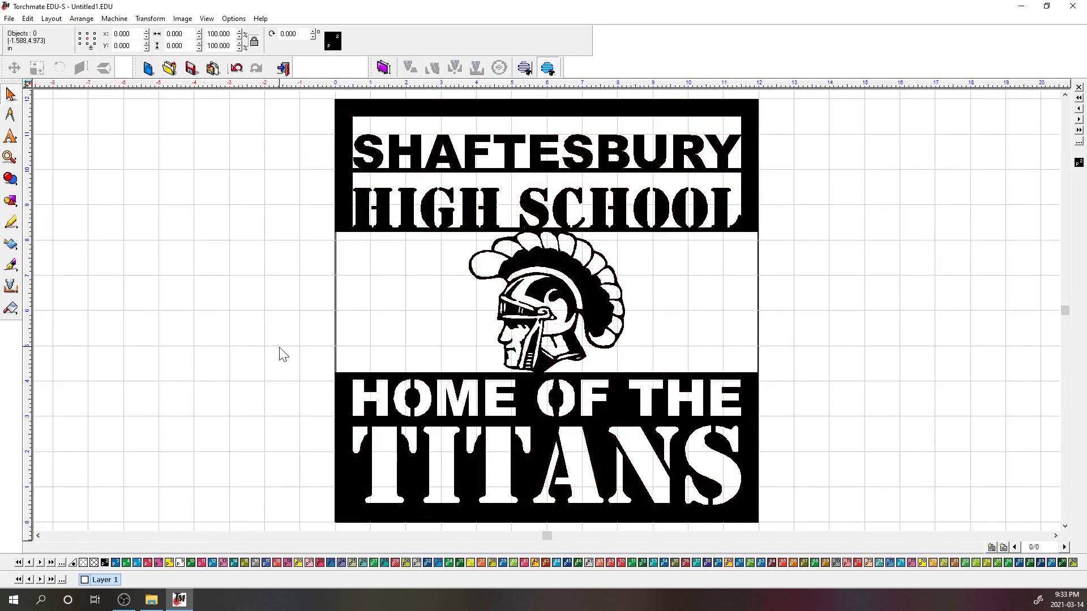